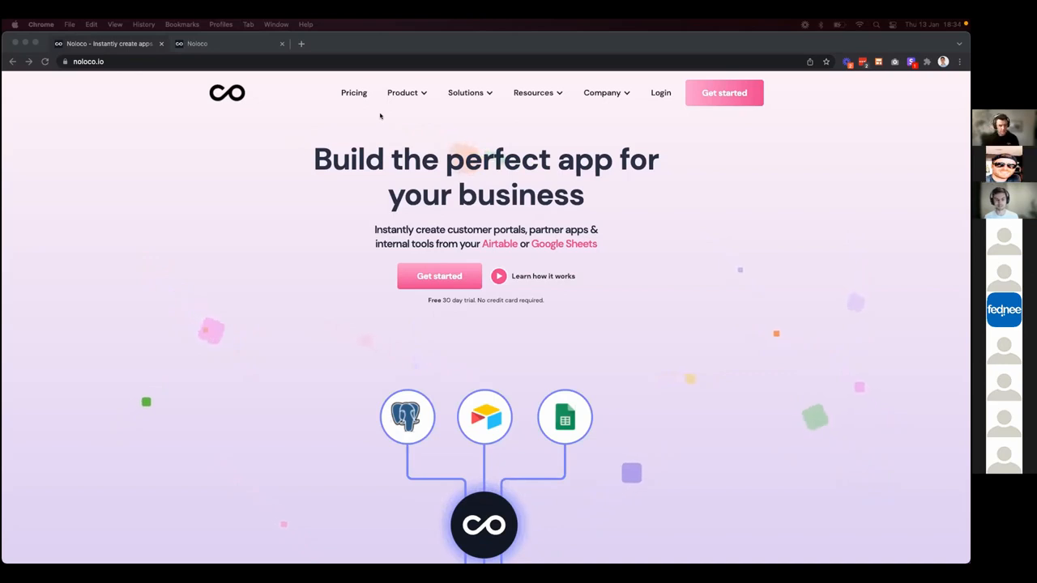
# In Airtable, view the Event Planning template page, then browse the Speakers, Team, Attendees and Budget tables.
pyautogui.hotkey('ctrl', 'Right')
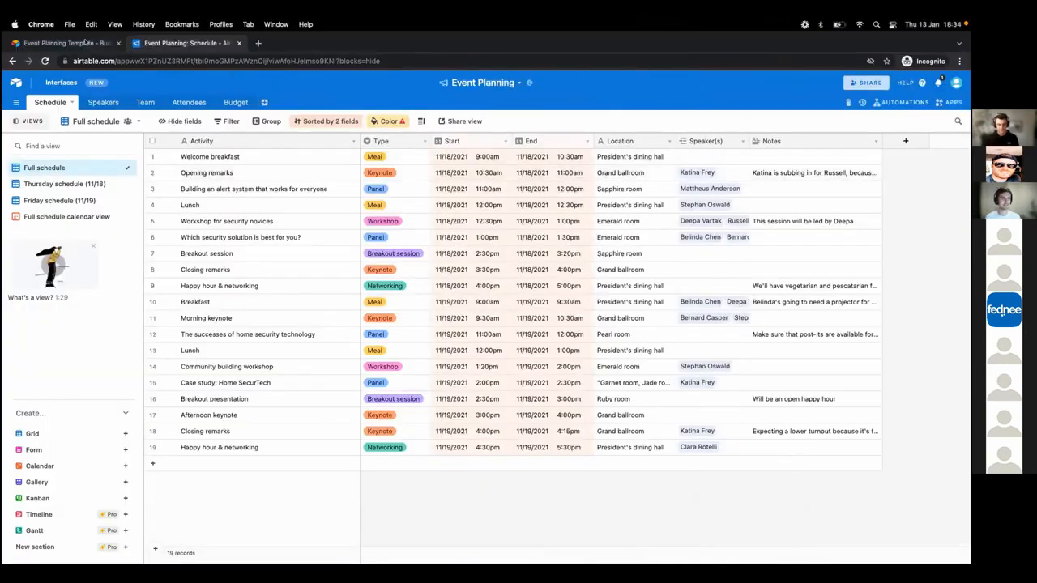
pyautogui.click(85, 43)
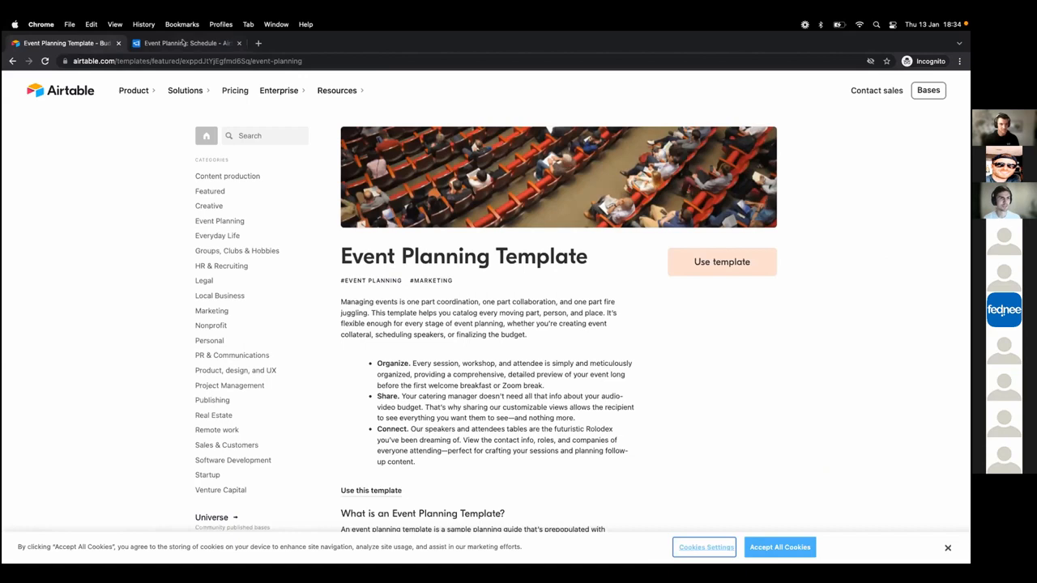
pyautogui.click(183, 42)
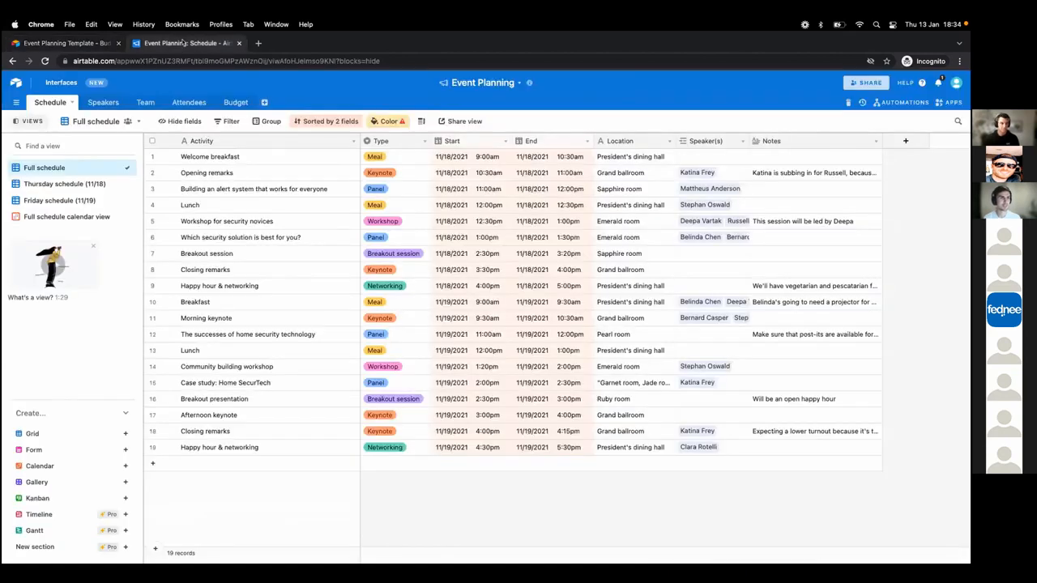
pyautogui.click(97, 104)
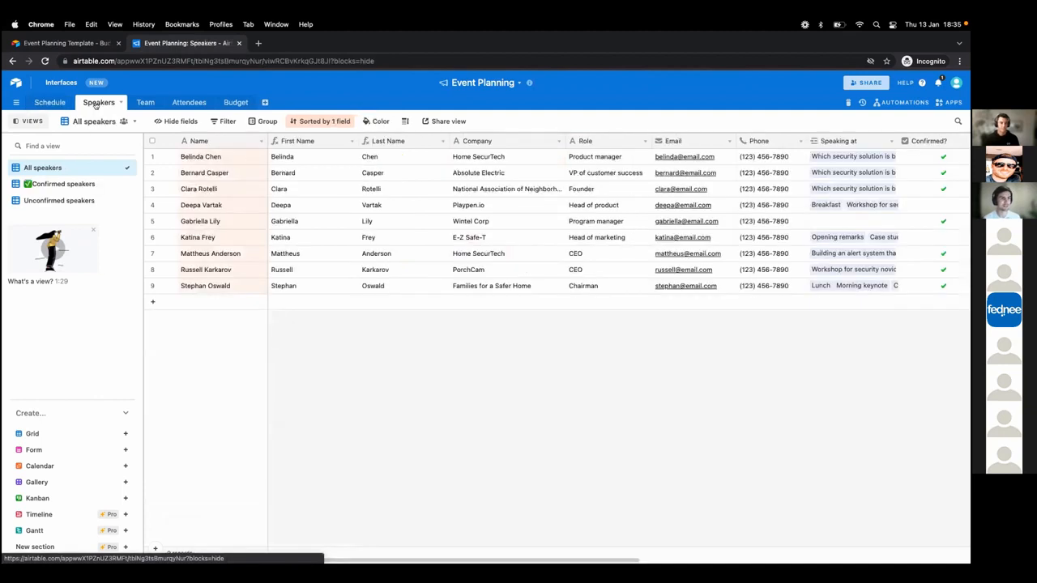
pyautogui.click(139, 102)
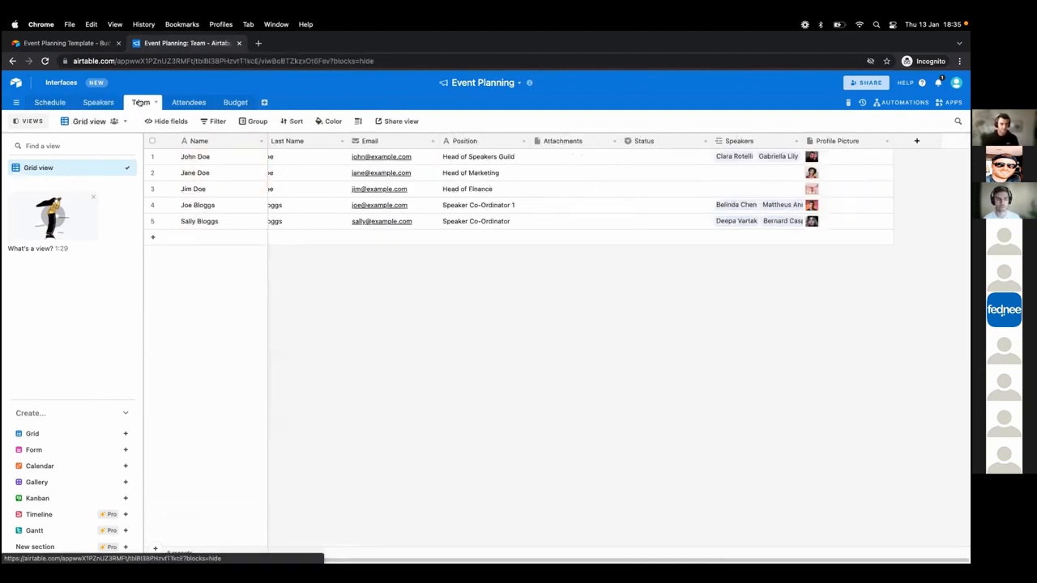
pyautogui.click(188, 103)
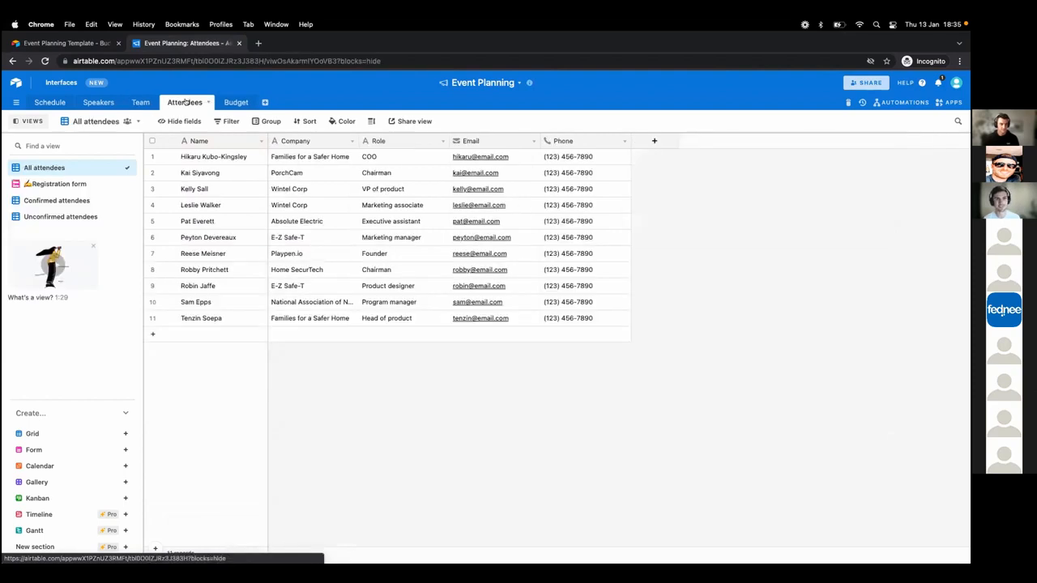
pyautogui.click(234, 104)
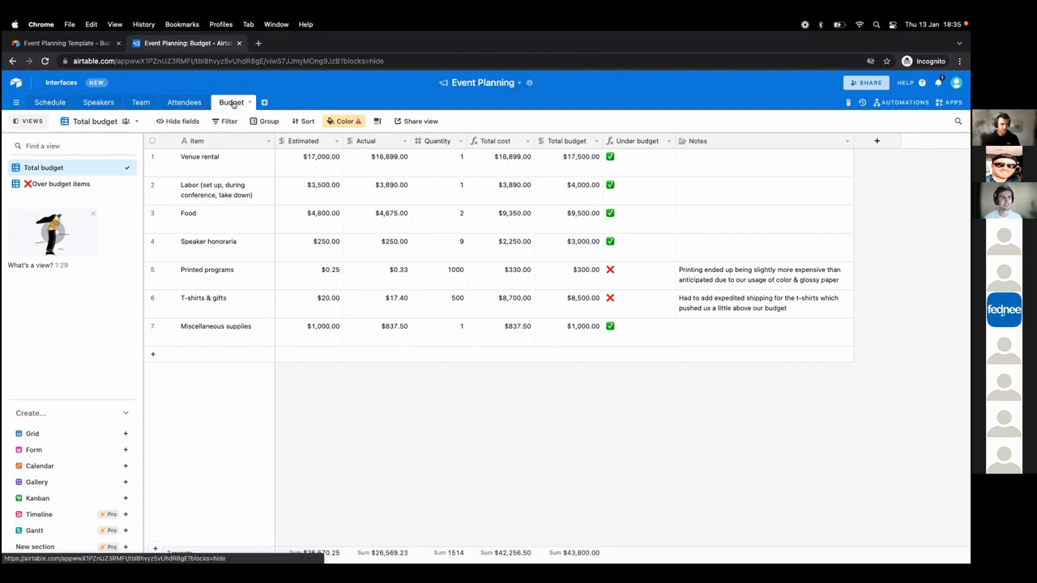
pyautogui.hotkey('ctrl', 'Left')
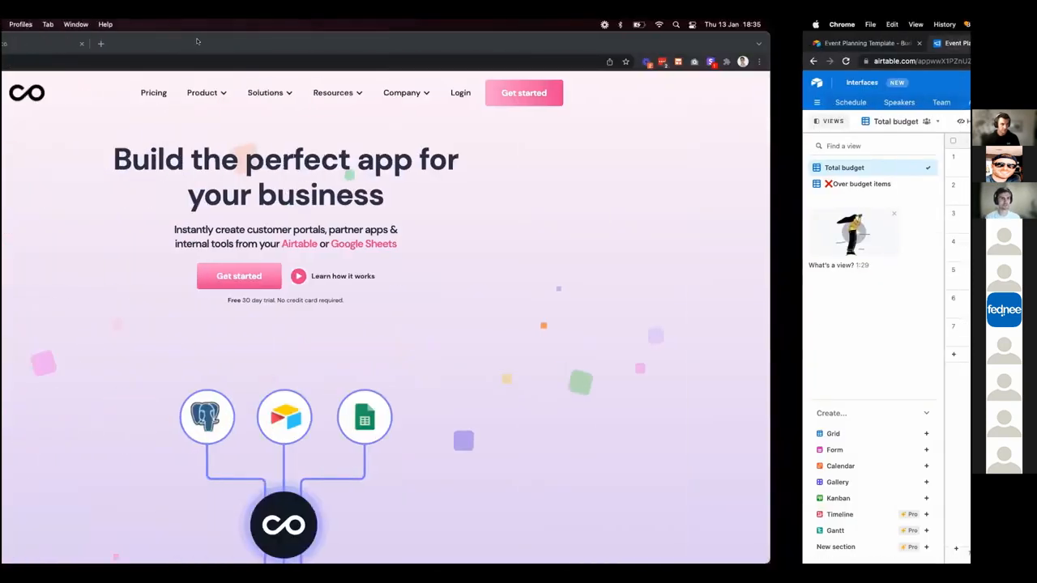
# From the team's app list, create a new Noloco app named 'eventplanning'.
pyautogui.click(194, 43)
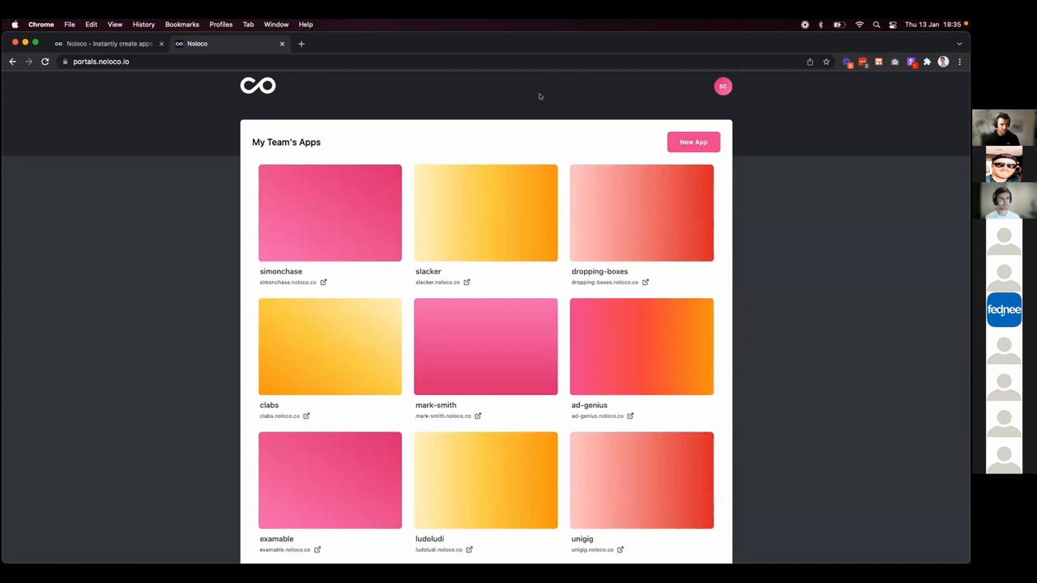
pyautogui.click(691, 142)
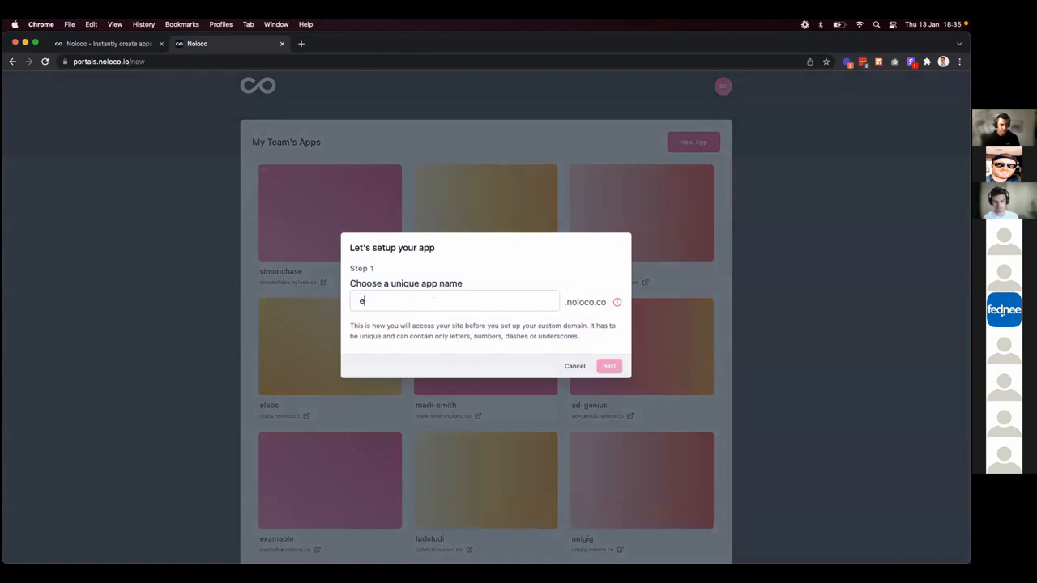
pyautogui.write('eventplann')
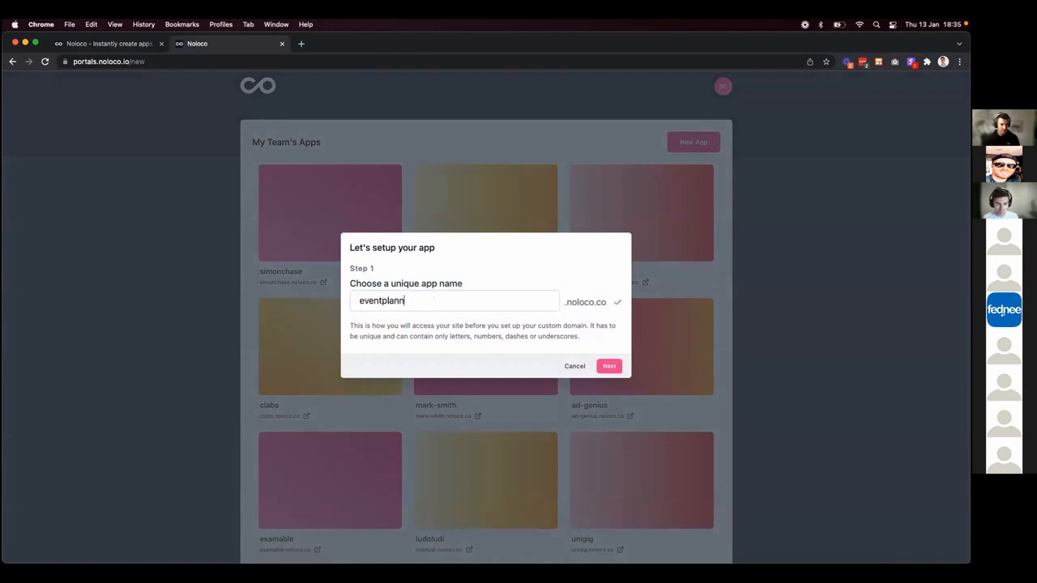
pyautogui.write('ing')
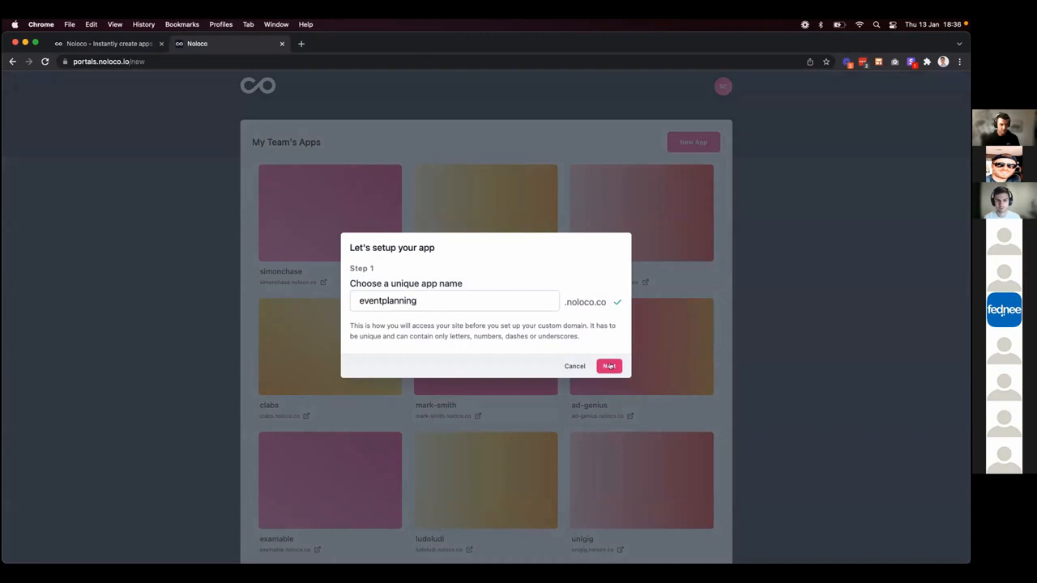
pyautogui.click(609, 367)
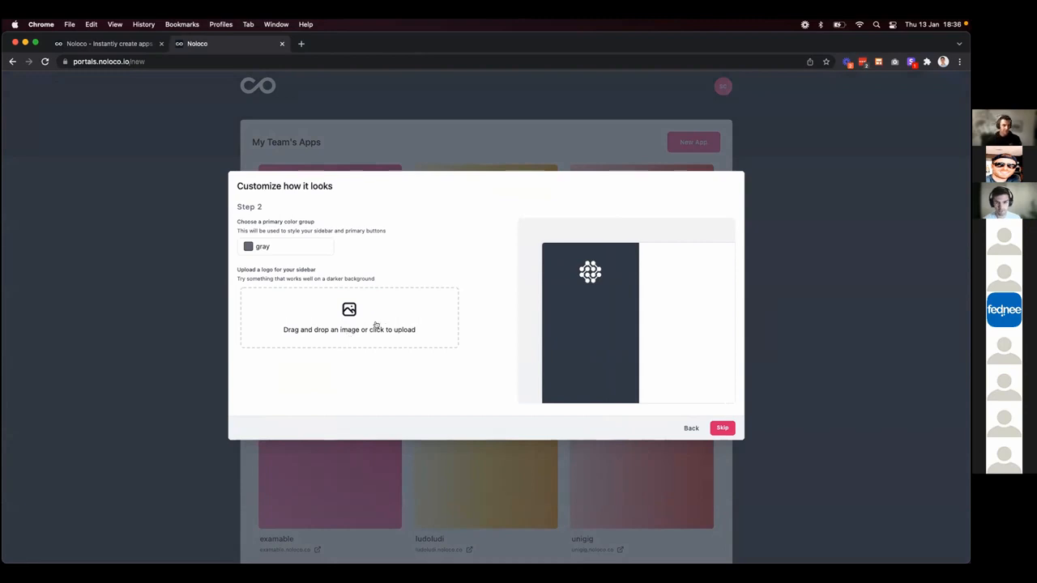
# Upload evently sidebar.png from Downloads as the app's sidebar logo.
pyautogui.click(377, 324)
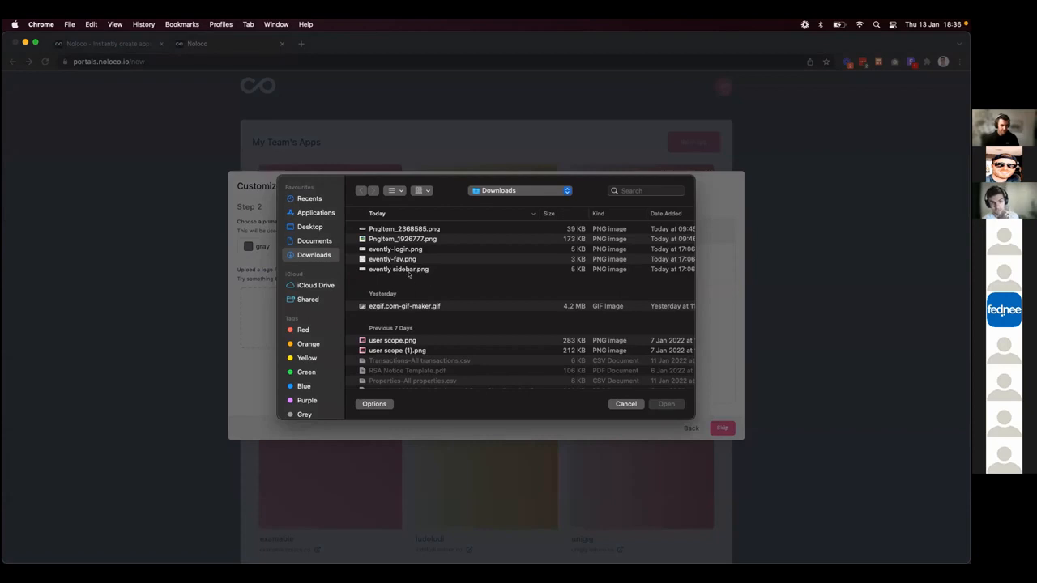
pyautogui.doubleClick(409, 270)
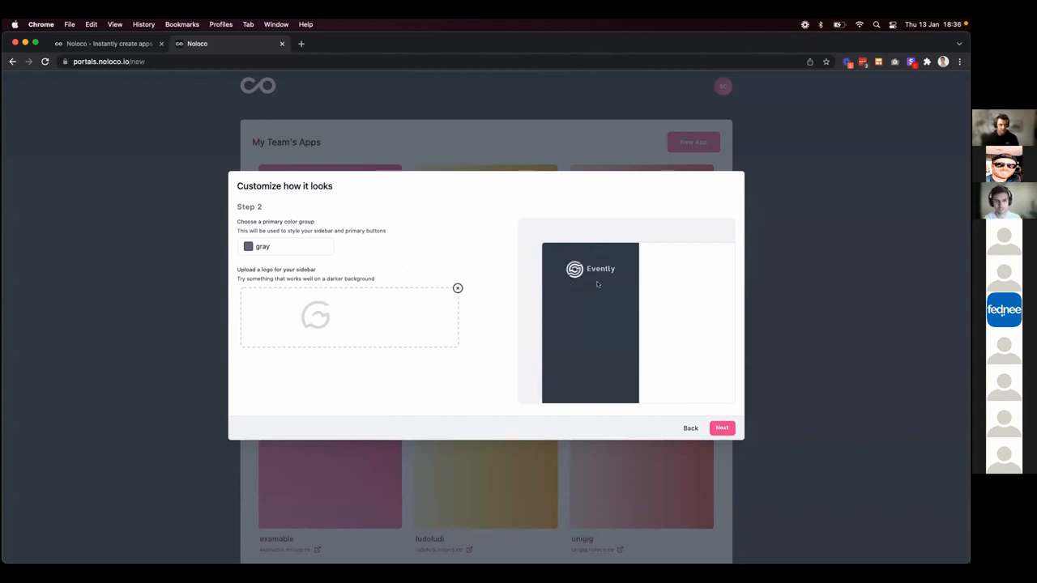
pyautogui.click(722, 428)
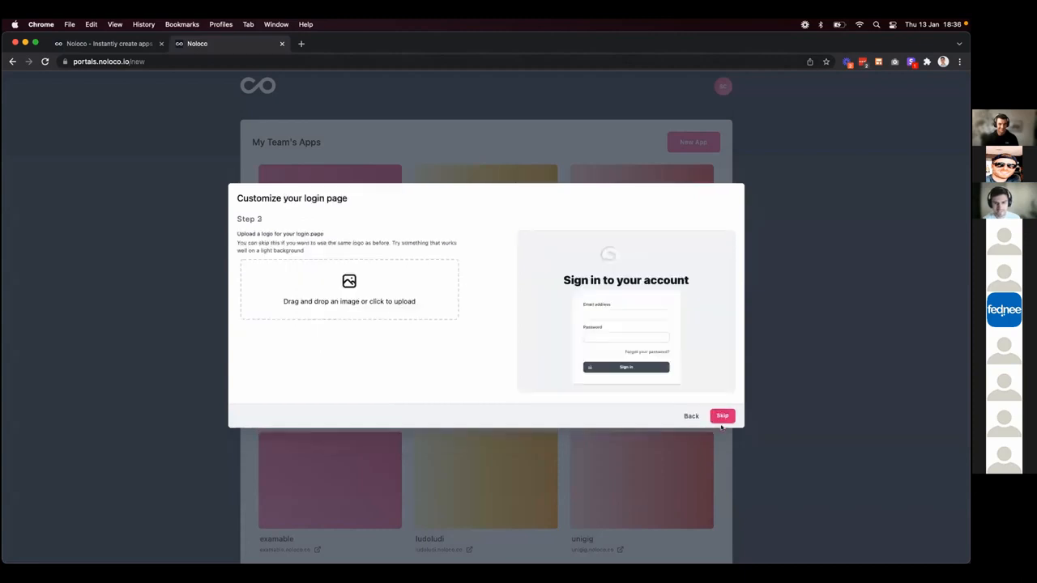
# Upload evently-login.png as the login page logo and start building the app.
pyautogui.click(364, 287)
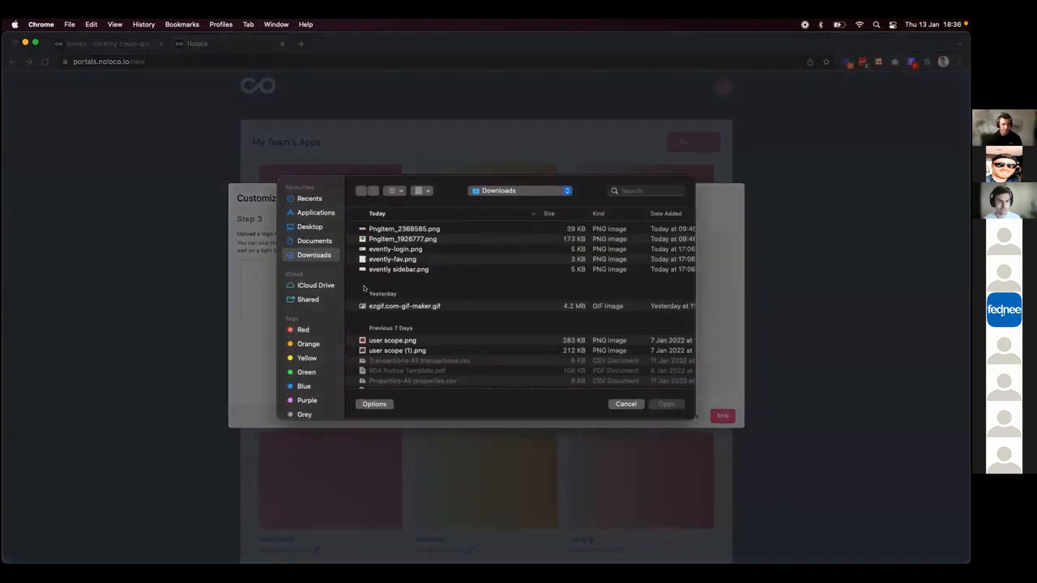
pyautogui.click(409, 250)
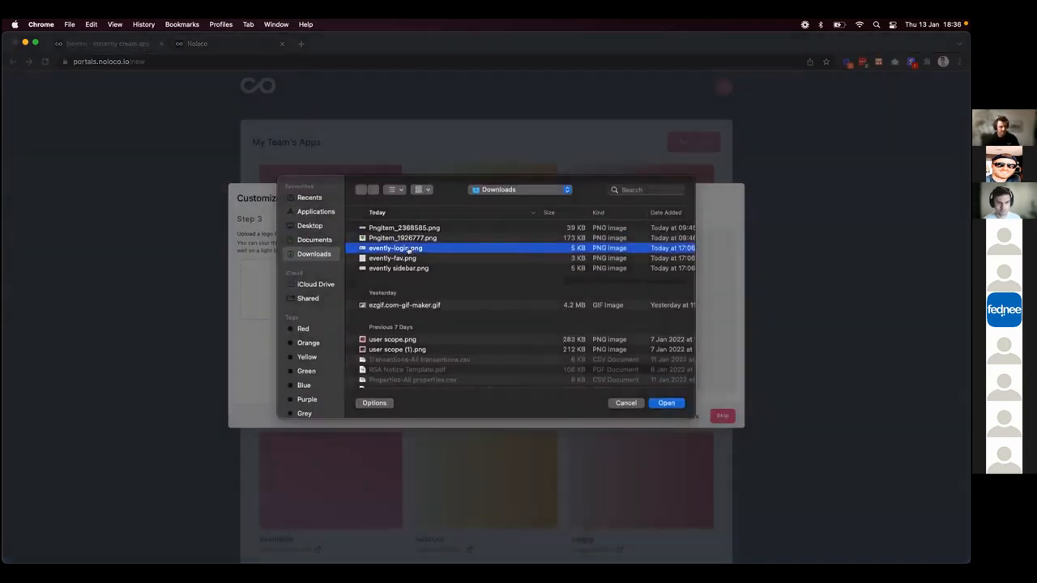
pyautogui.doubleClick(409, 248)
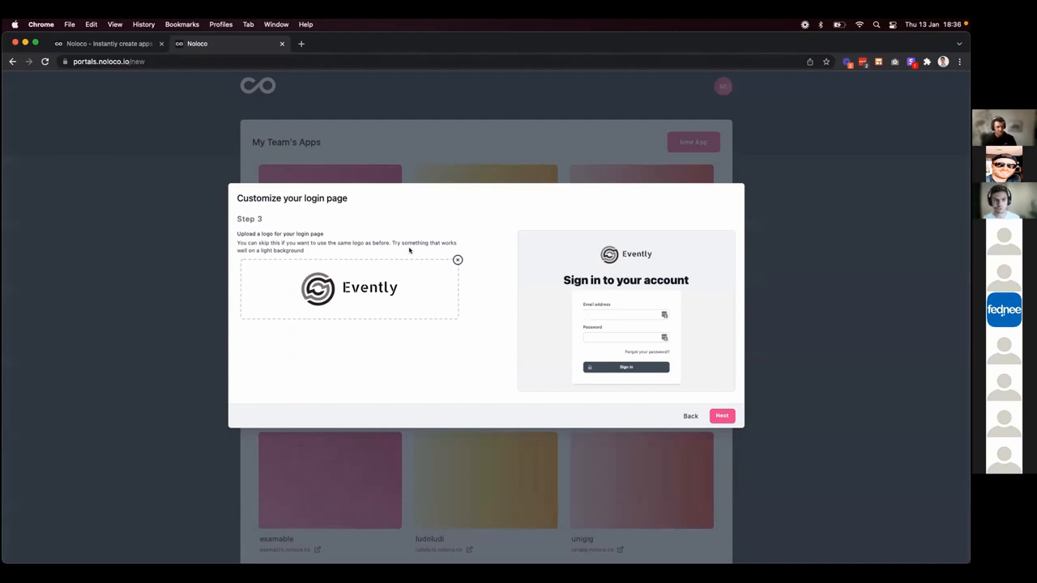
pyautogui.click(721, 415)
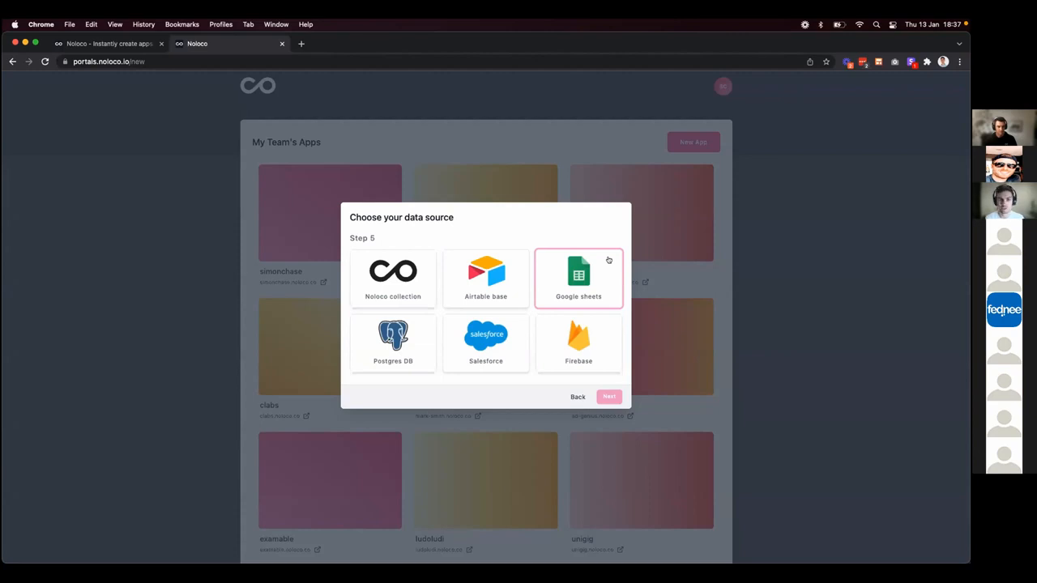
# Pick Airtable base as the app's data source and switch to the Airtable window.
pyautogui.click(503, 272)
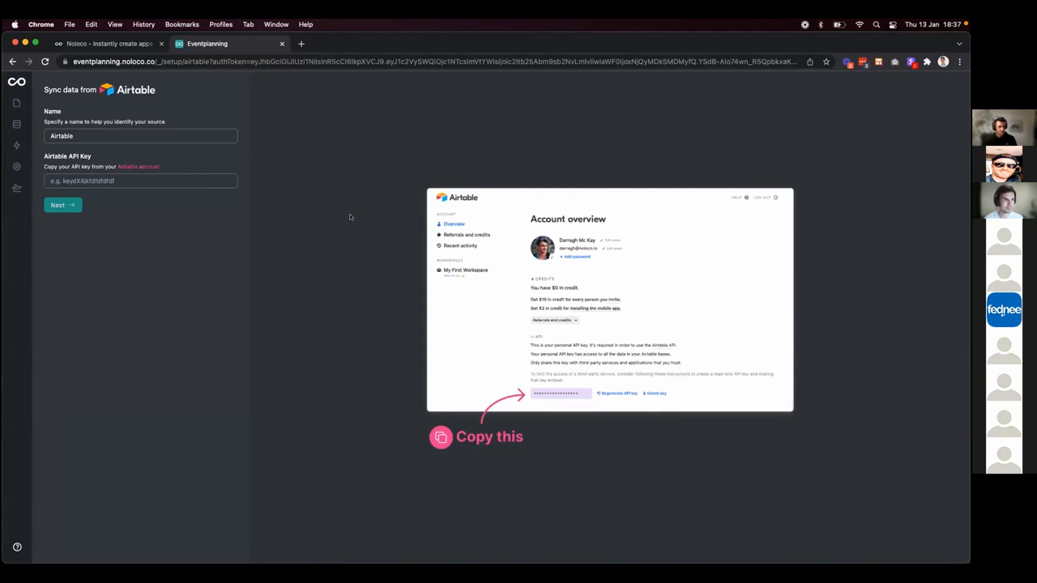
pyautogui.hotkey('ctrl', 'Right')
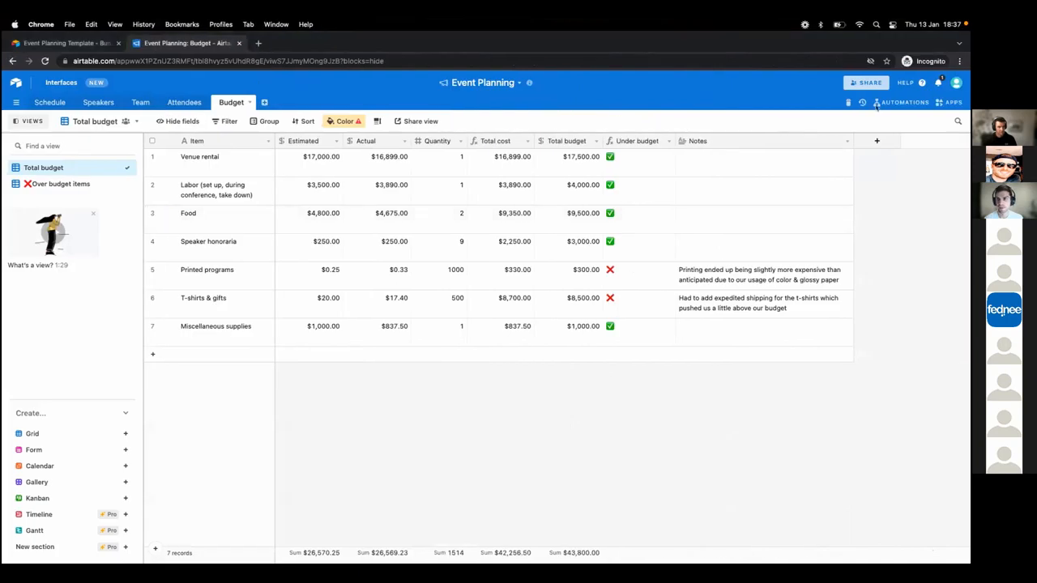
# Generate a personal API key on the Airtable account page and copy it.
pyautogui.click(956, 82)
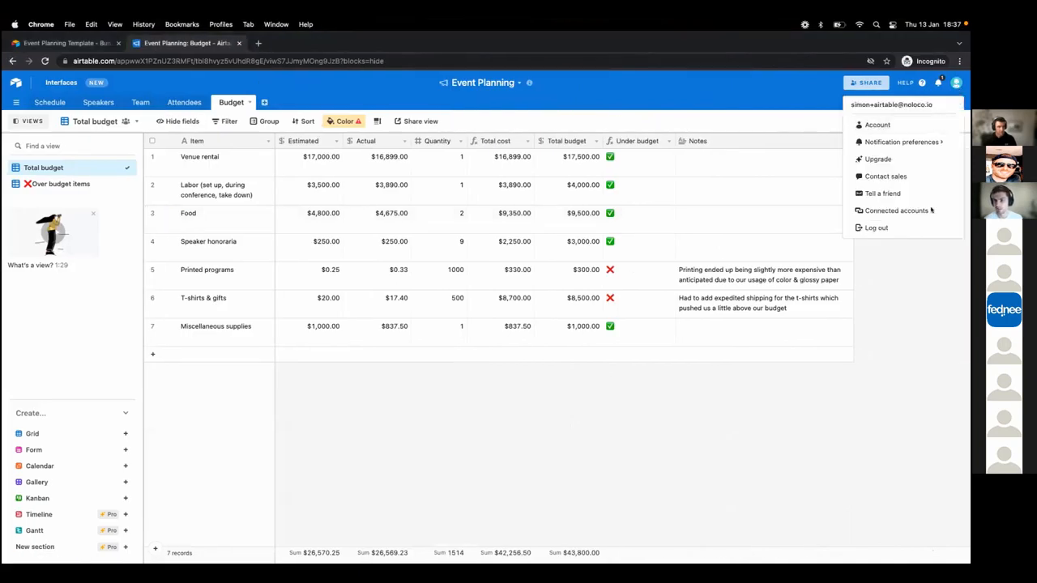
pyautogui.click(883, 125)
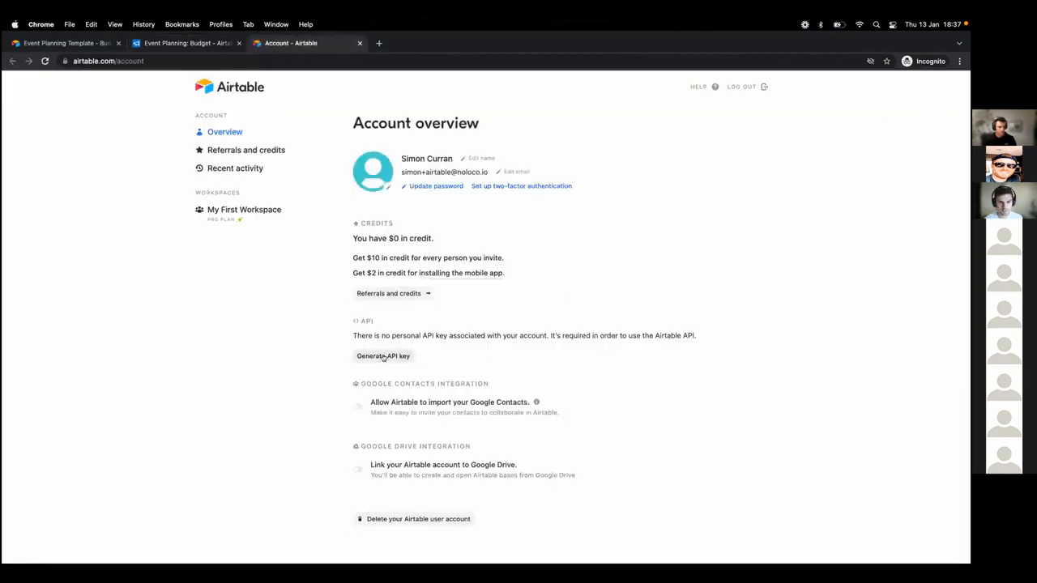
pyautogui.click(385, 357)
pyautogui.click(399, 416)
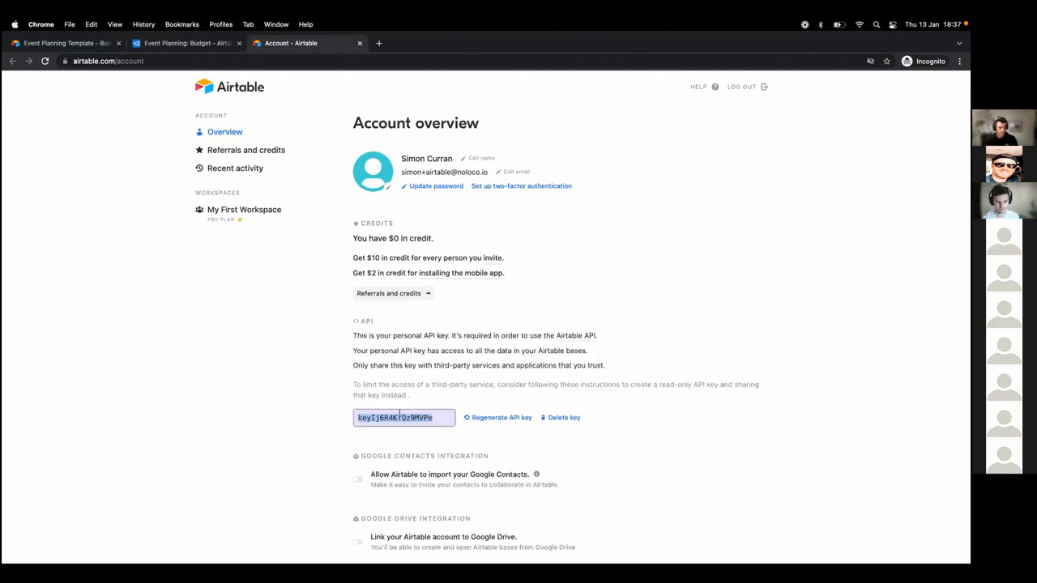
# Paste the API key into Noloco's Airtable API Key field, continue, and return to the Budget table.
pyautogui.hotkey('ctrl', 'Left')
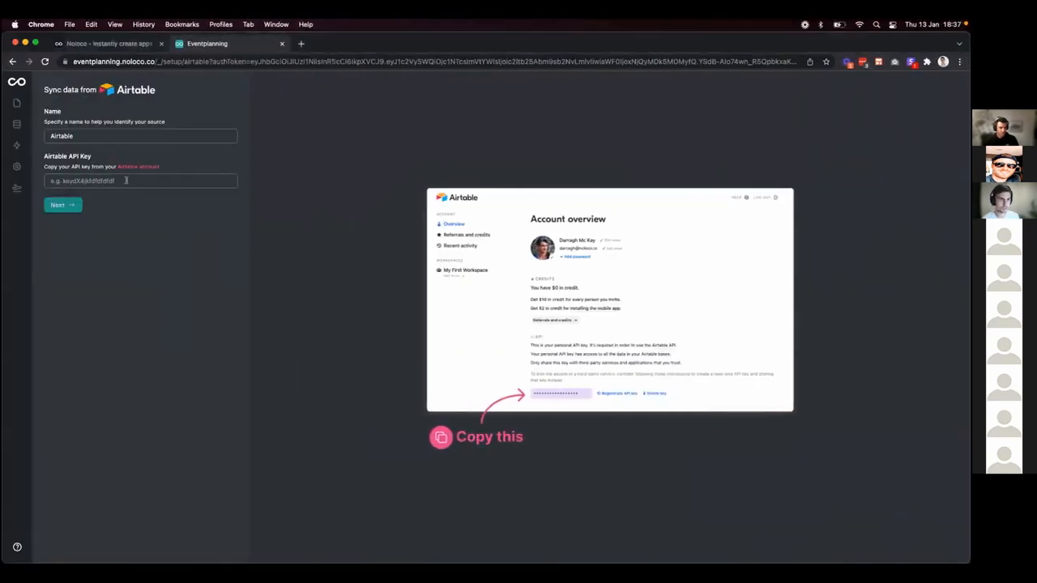
pyautogui.click(126, 181)
pyautogui.press('super+v')
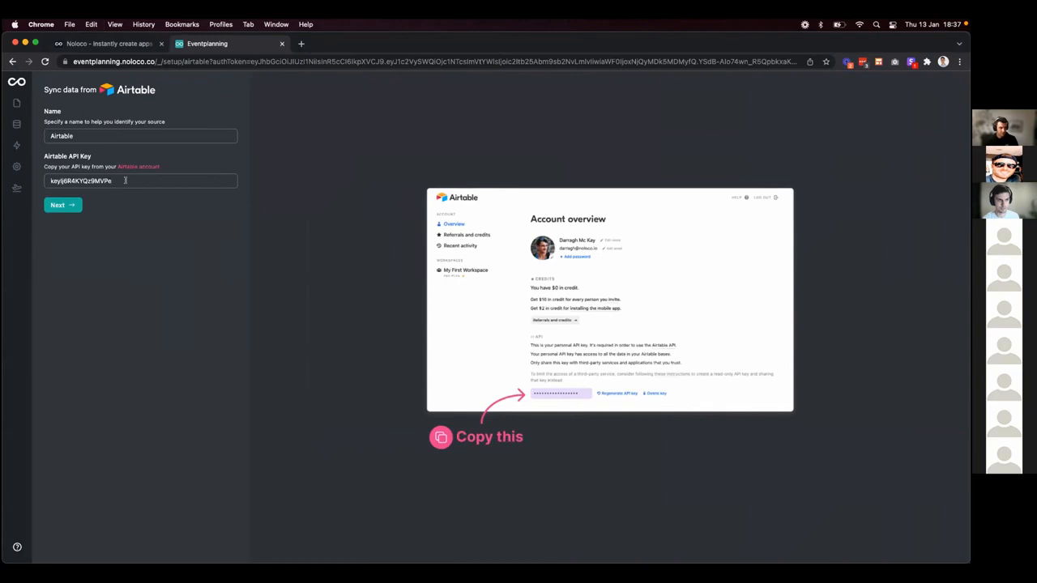
pyautogui.click(58, 206)
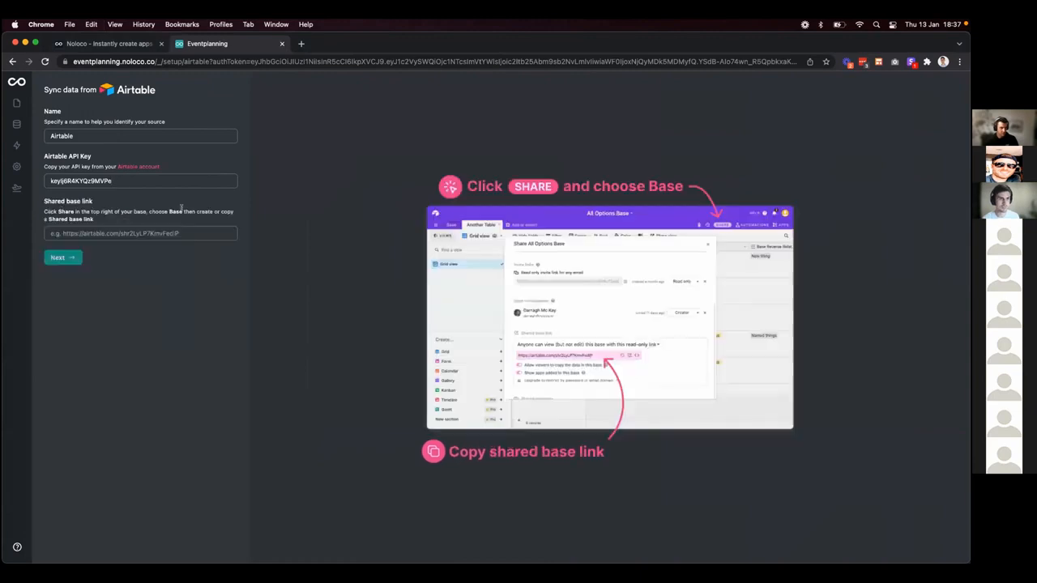
pyautogui.hotkey('ctrl', 'Right')
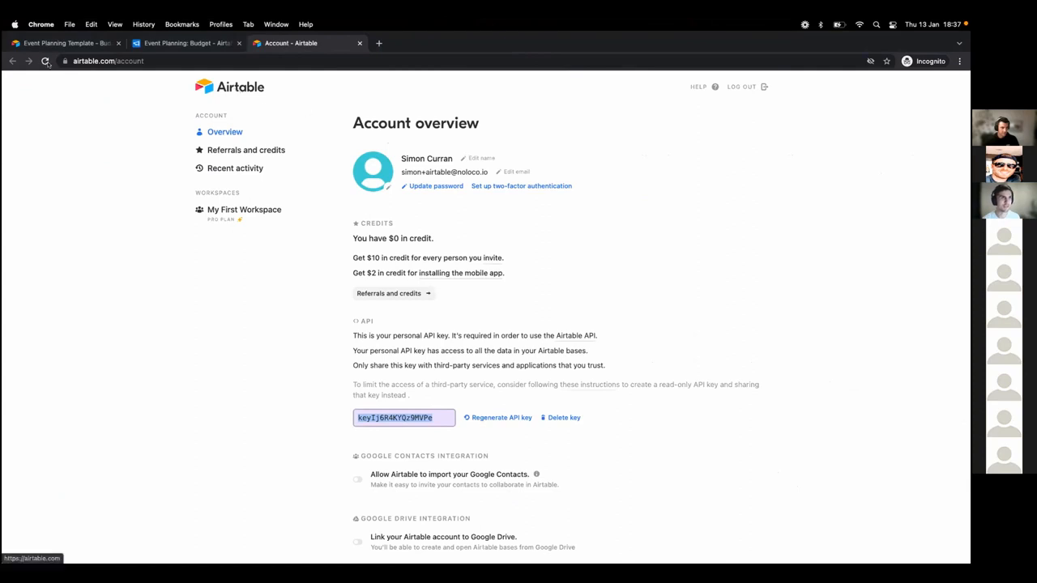
pyautogui.click(183, 46)
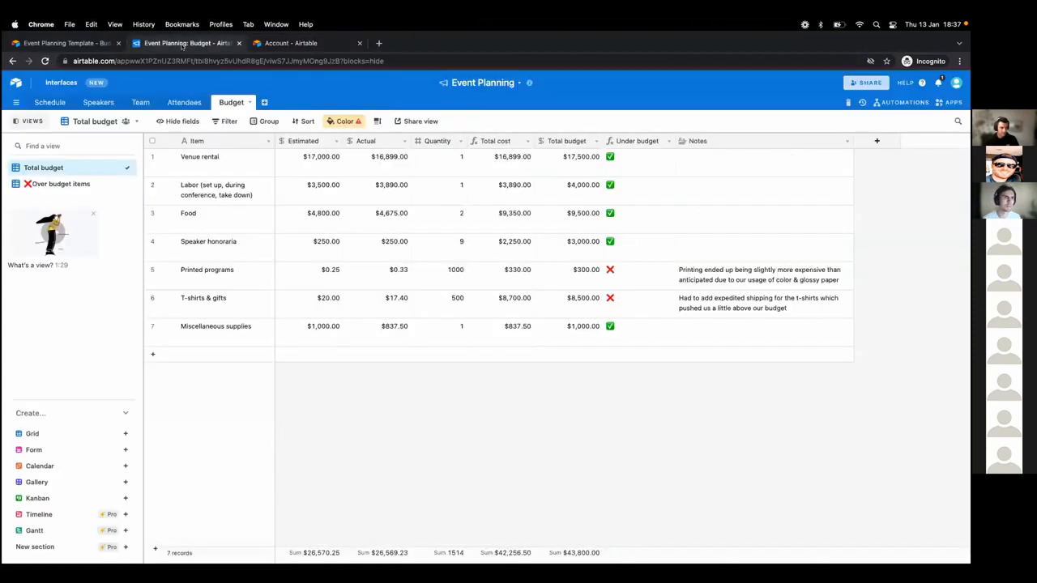
# Copy the Event Planning base's shared base link from Airtable's Share options.
pyautogui.click(865, 82)
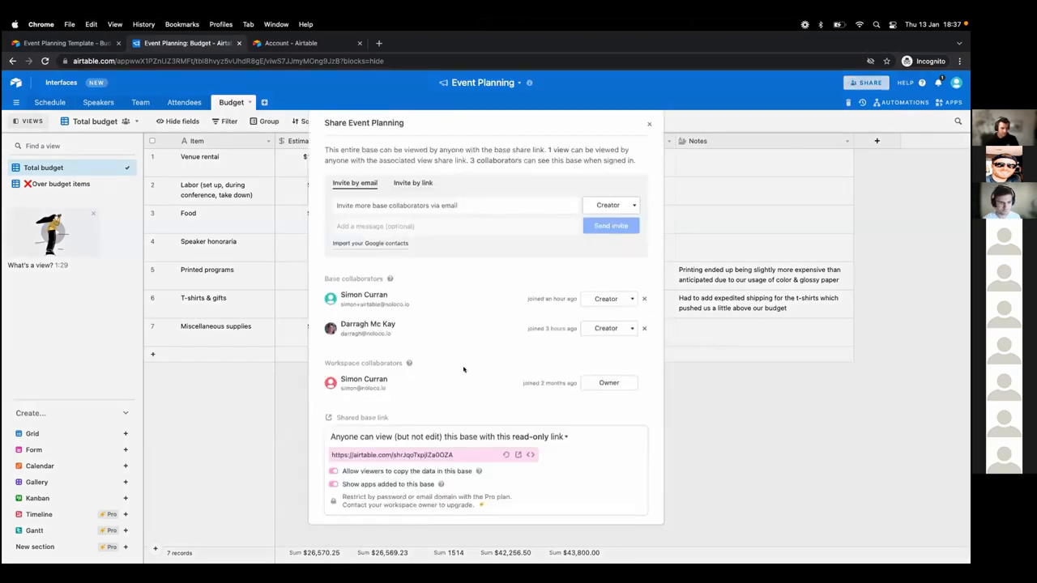
pyautogui.scroll(-2, 463, 369)
pyautogui.click(403, 395)
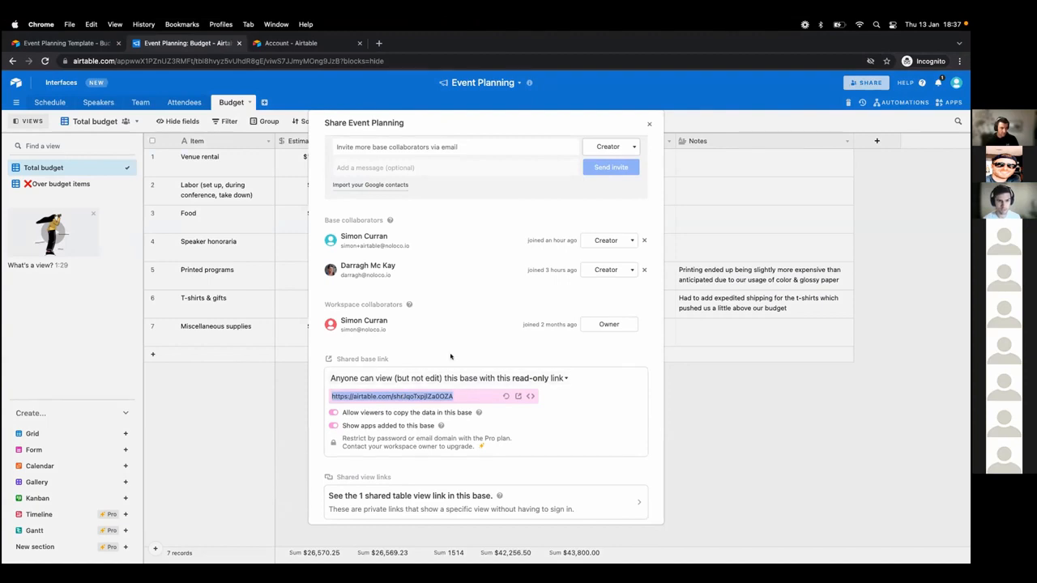
pyautogui.moveTo(372, 358)
# Paste the link into Noloco's Shared base link field and start the import.
pyautogui.hotkey('ctrl', 'Left')
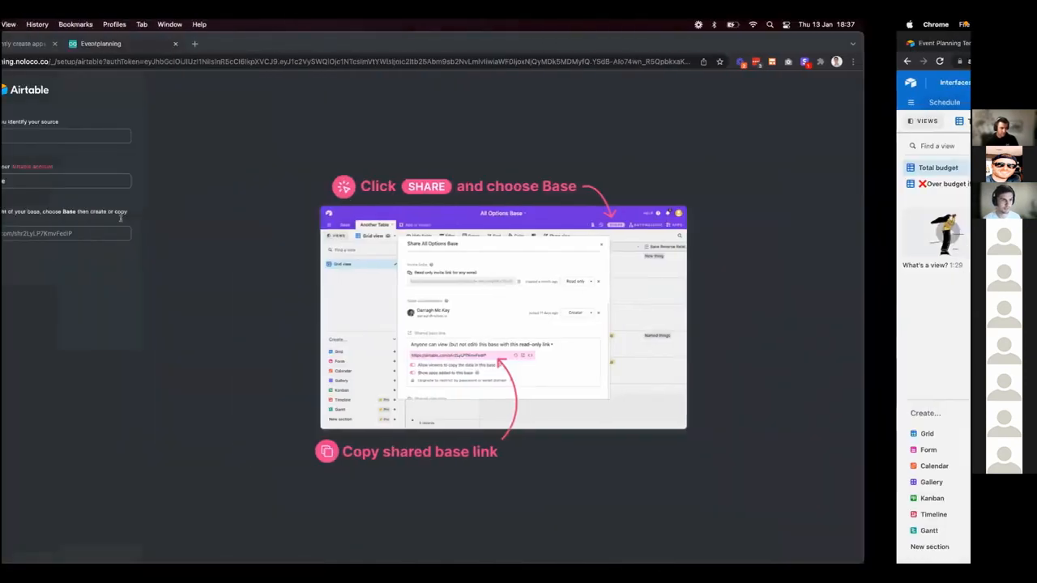
pyautogui.click(116, 234)
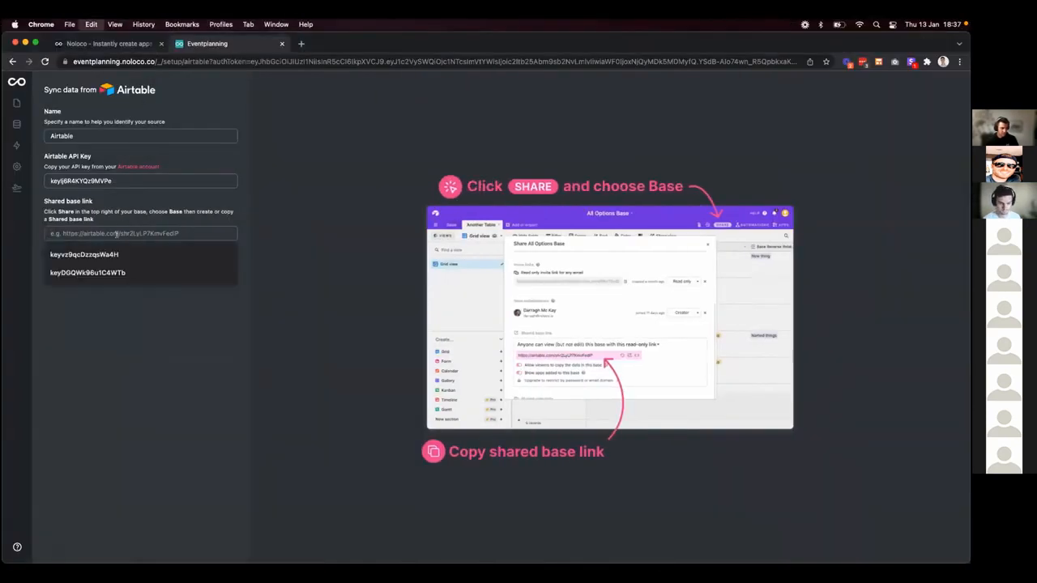
pyautogui.click(57, 258)
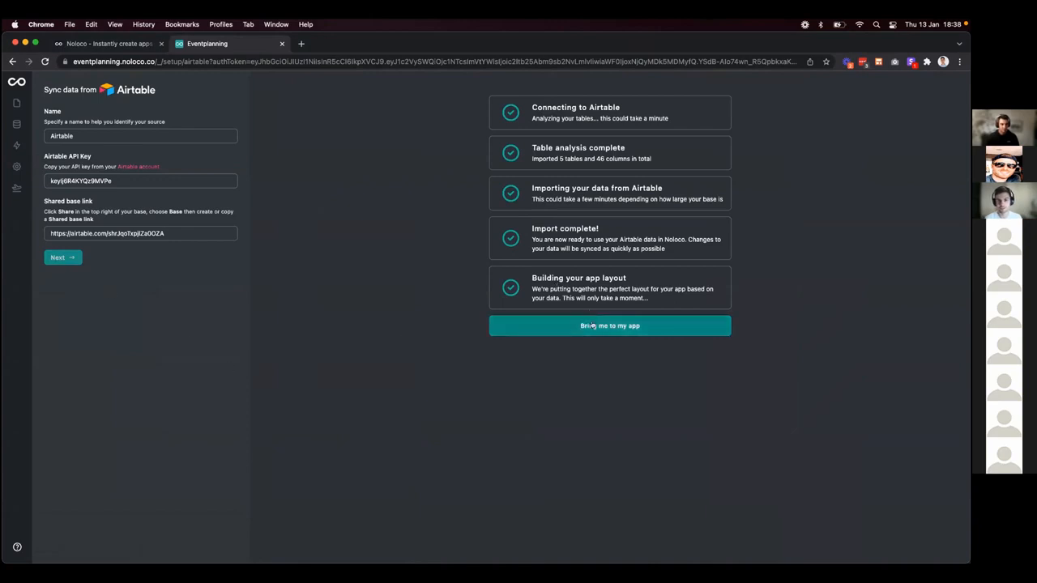
# Open the built app, view its Speakers, Attendees, Schedule and Budget pages, then open Settings.
pyautogui.click(593, 326)
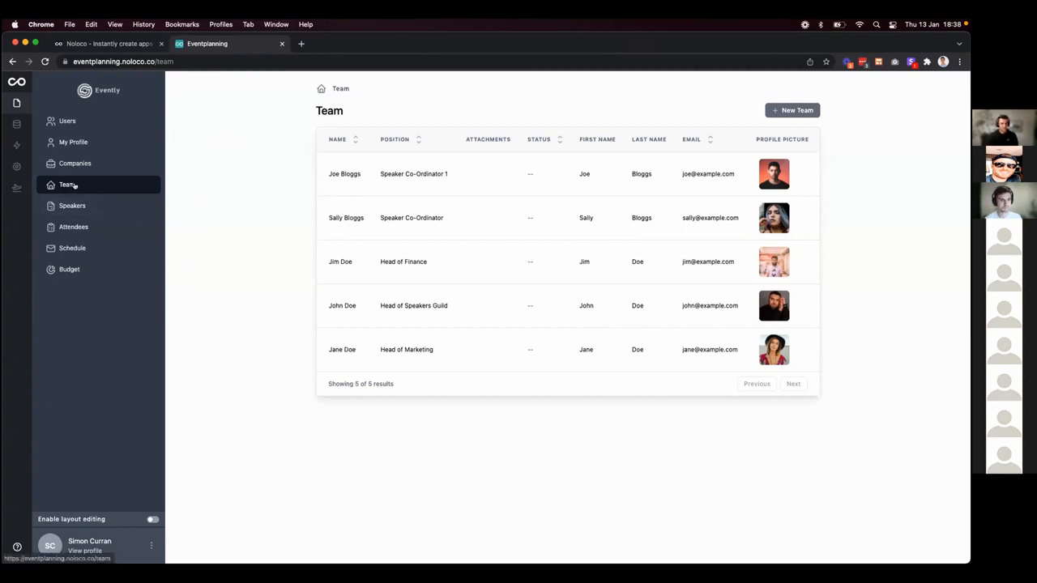
pyautogui.click(100, 207)
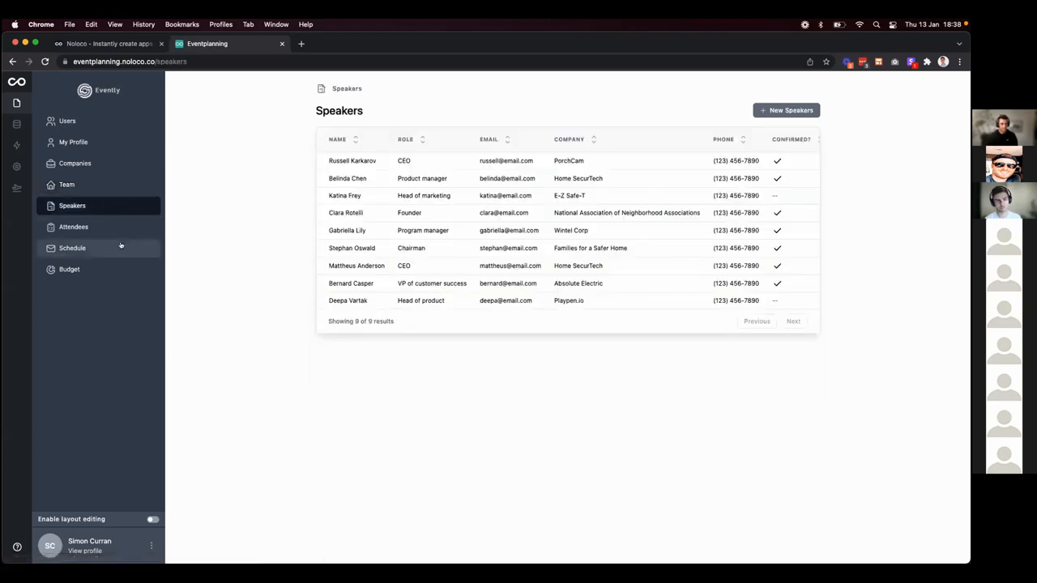
pyautogui.click(106, 228)
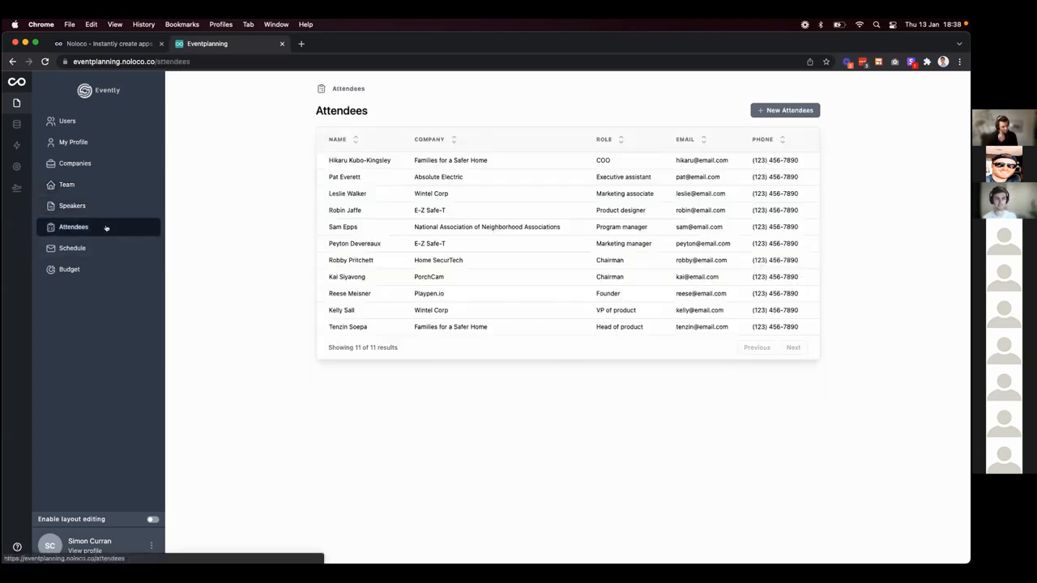
pyautogui.click(108, 249)
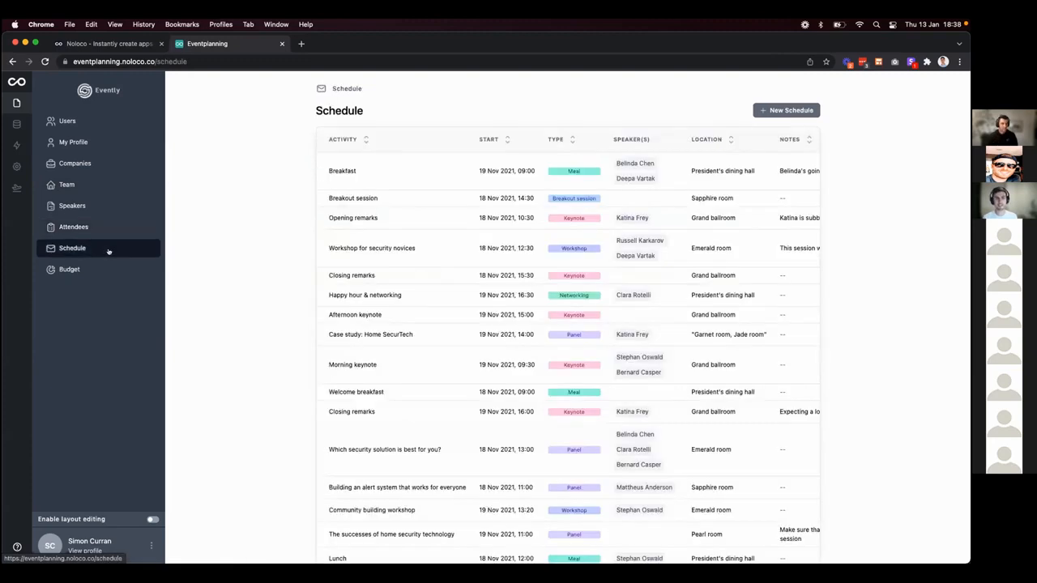
pyautogui.click(111, 271)
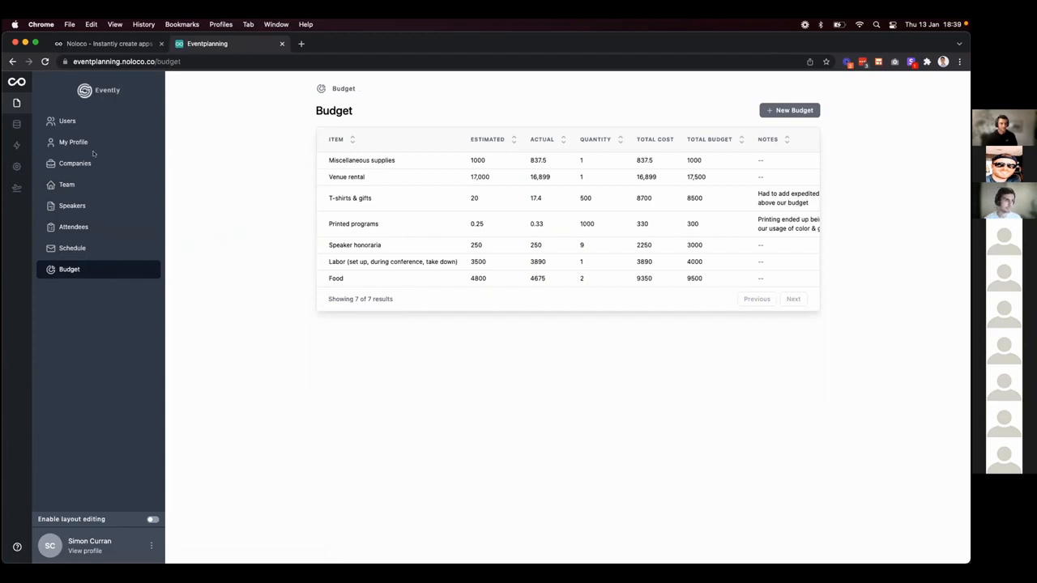
pyautogui.click(16, 166)
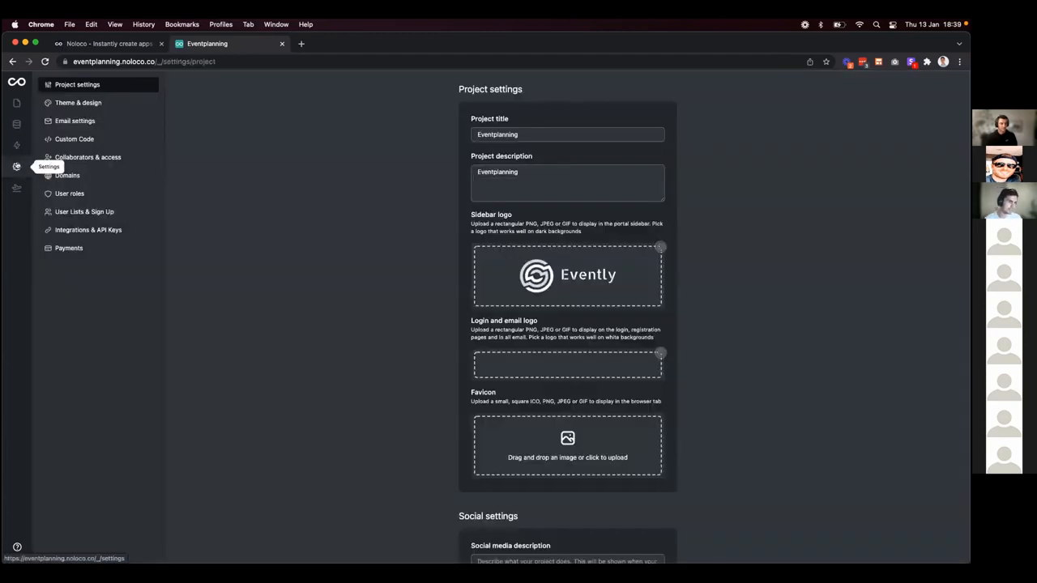
# In User roles, add and save a Speaker role.
pyautogui.click(77, 195)
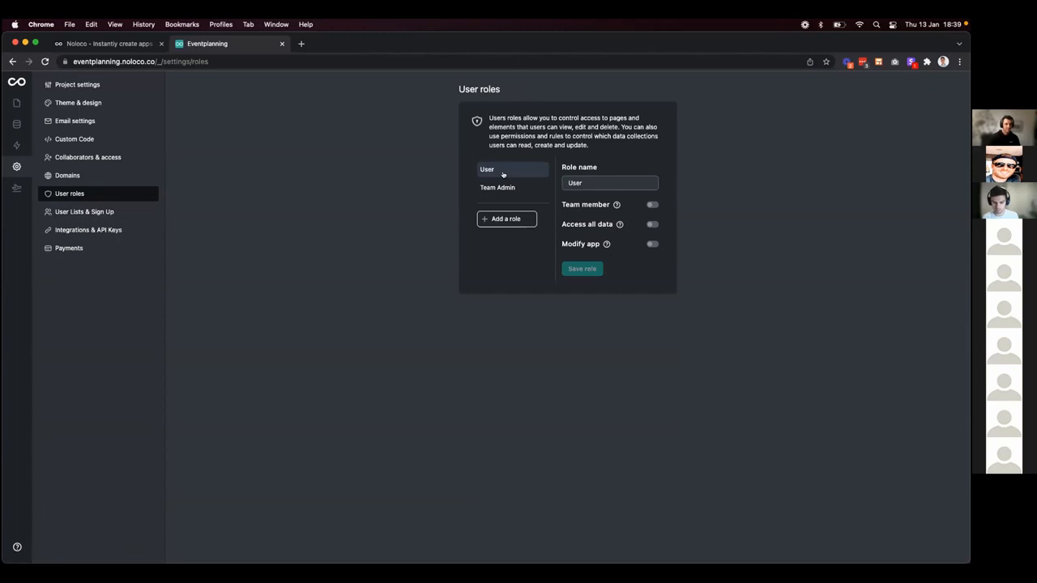
pyautogui.click(511, 219)
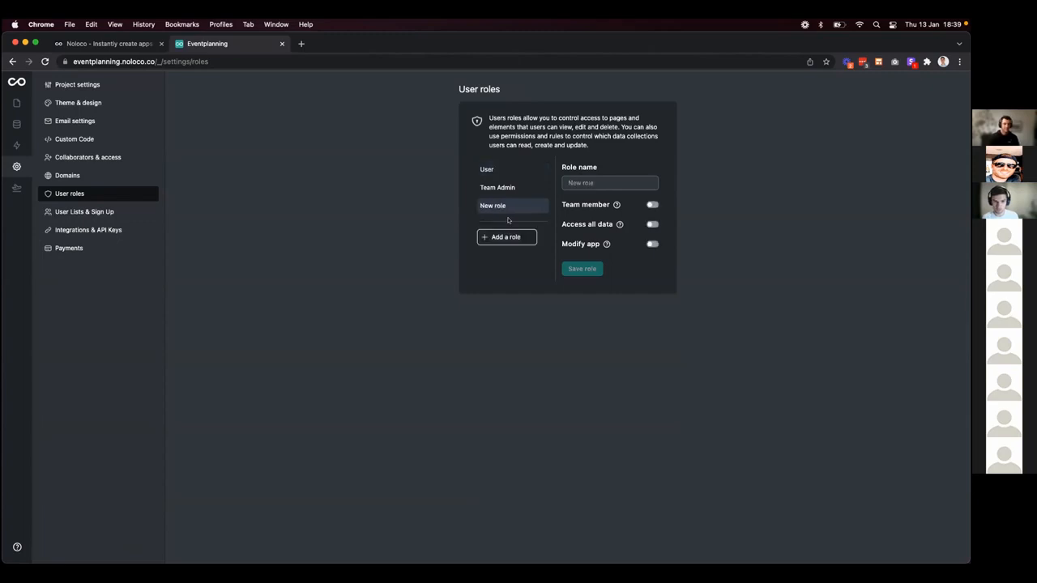
pyautogui.click(585, 182)
pyautogui.write('S')
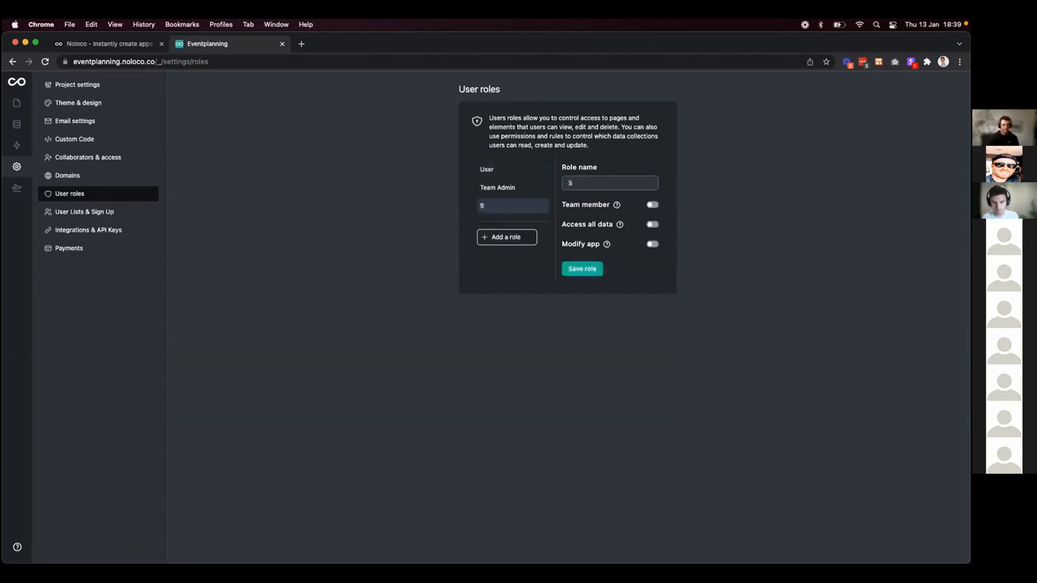
pyautogui.write('peaker')
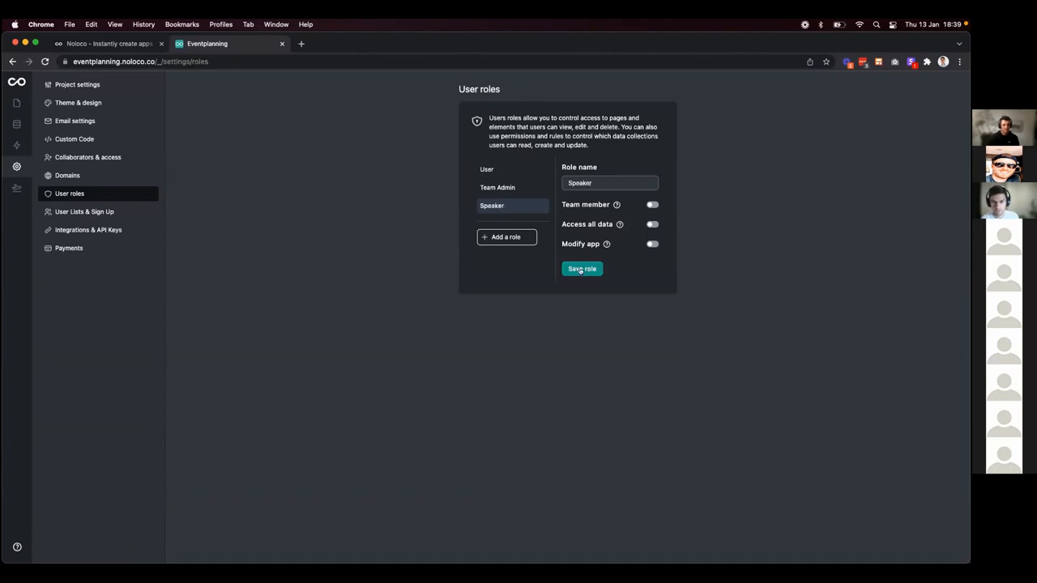
pyautogui.click(580, 270)
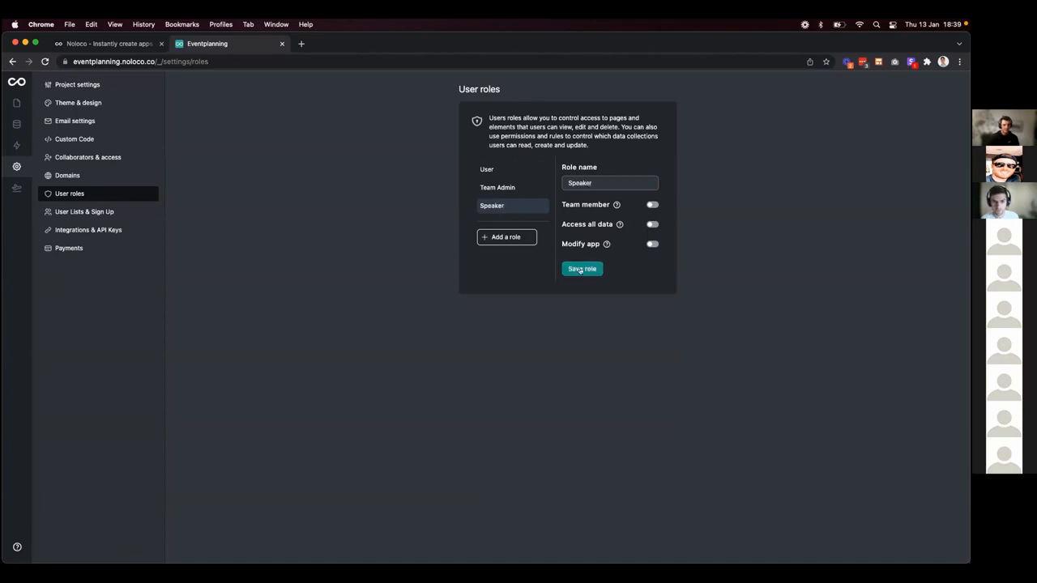
# Add and save a Coordinator user role.
pyautogui.click(496, 238)
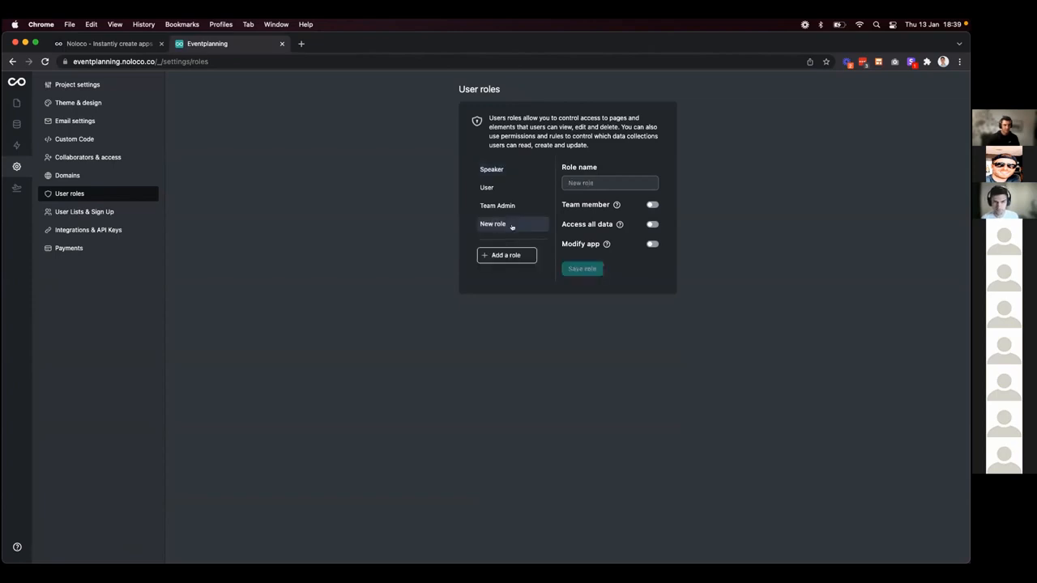
pyautogui.click(581, 184)
pyautogui.write('Co')
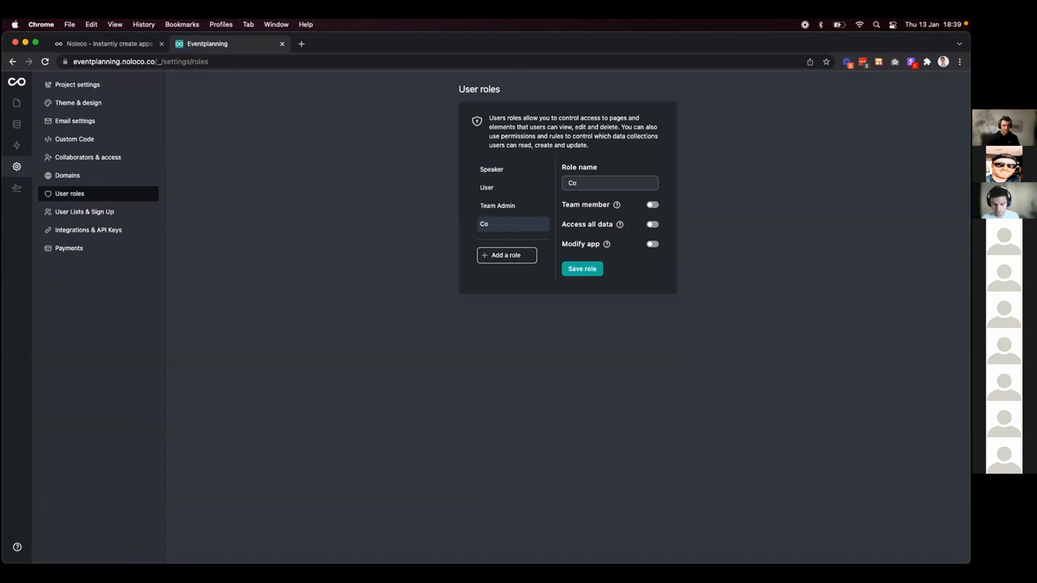
pyautogui.write('rdinator')
pyautogui.click(590, 269)
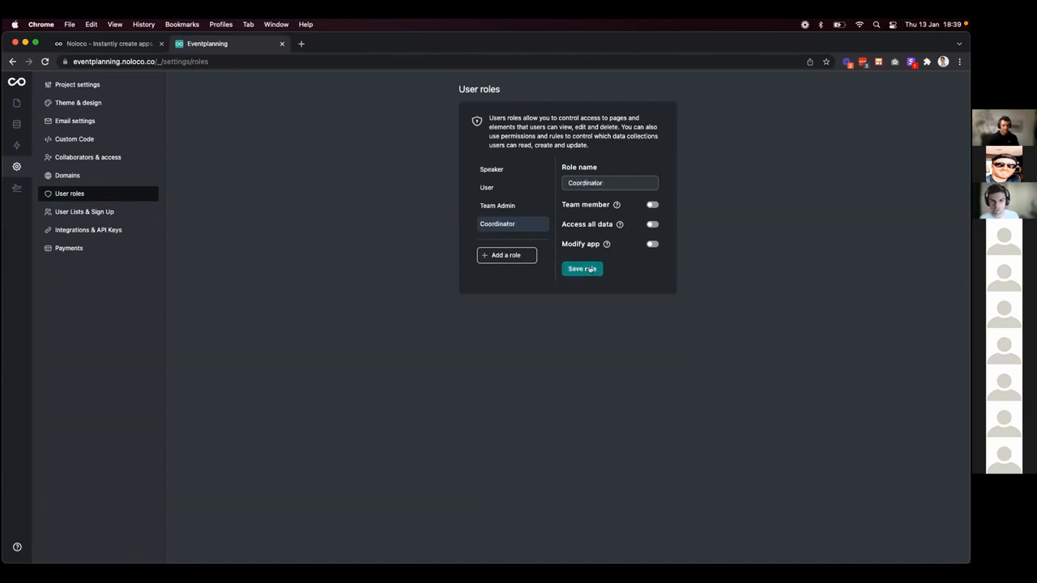
# Add a Finance user role, then go to the User Lists & Sign Up settings.
pyautogui.click(506, 255)
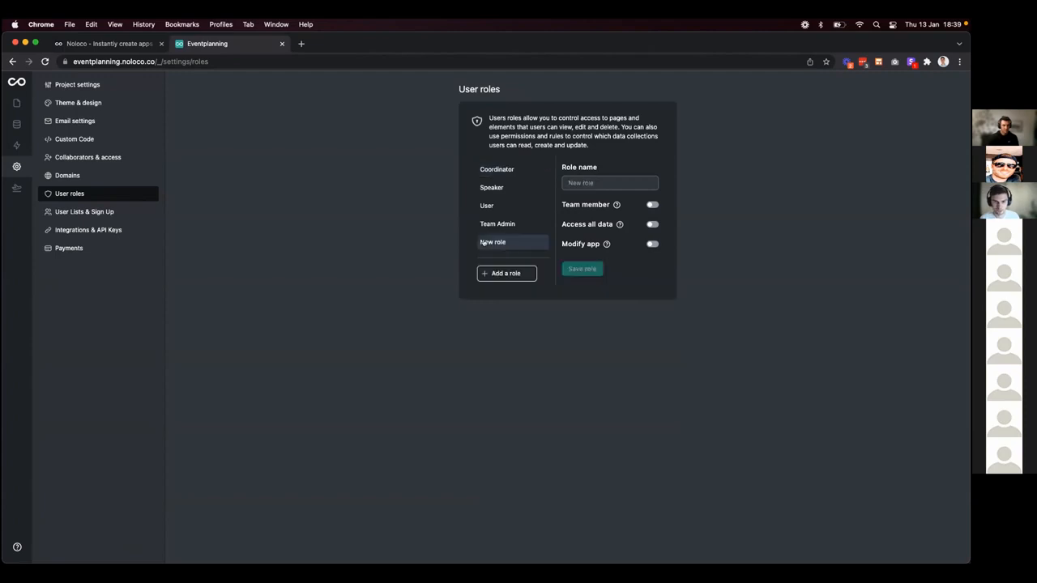
pyautogui.write('Finance')
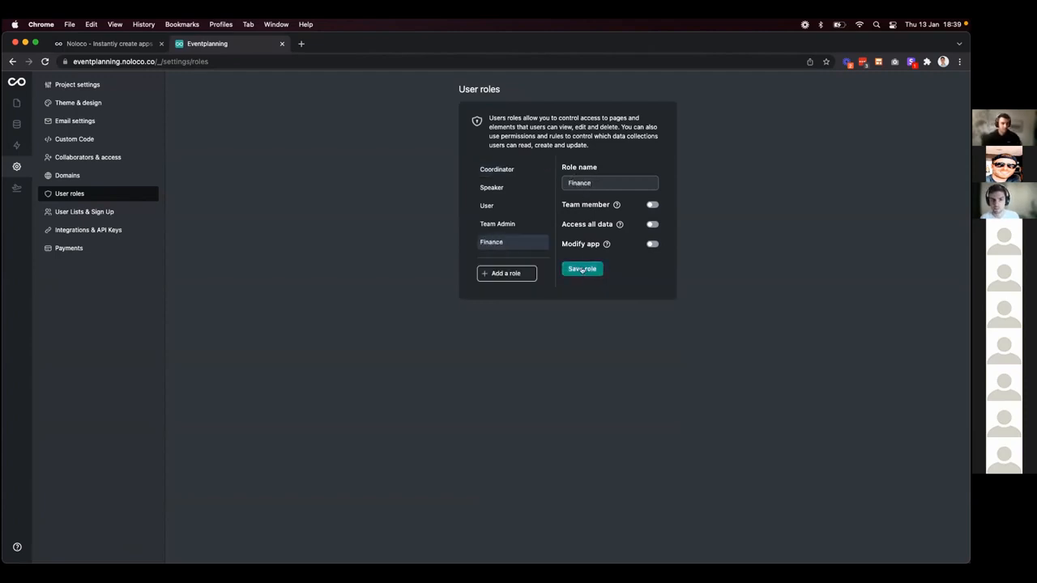
pyautogui.click(581, 269)
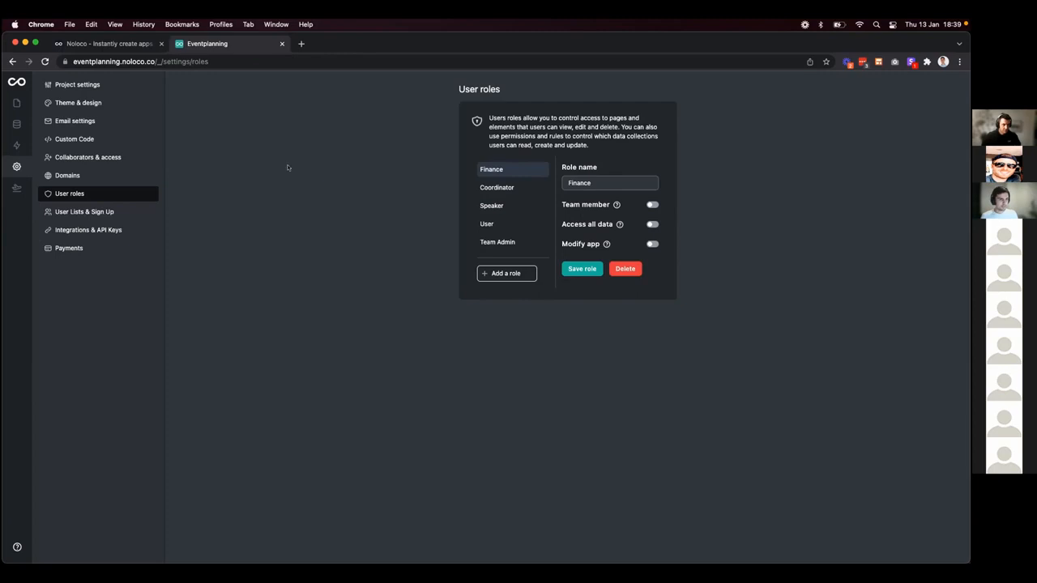
pyautogui.click(101, 212)
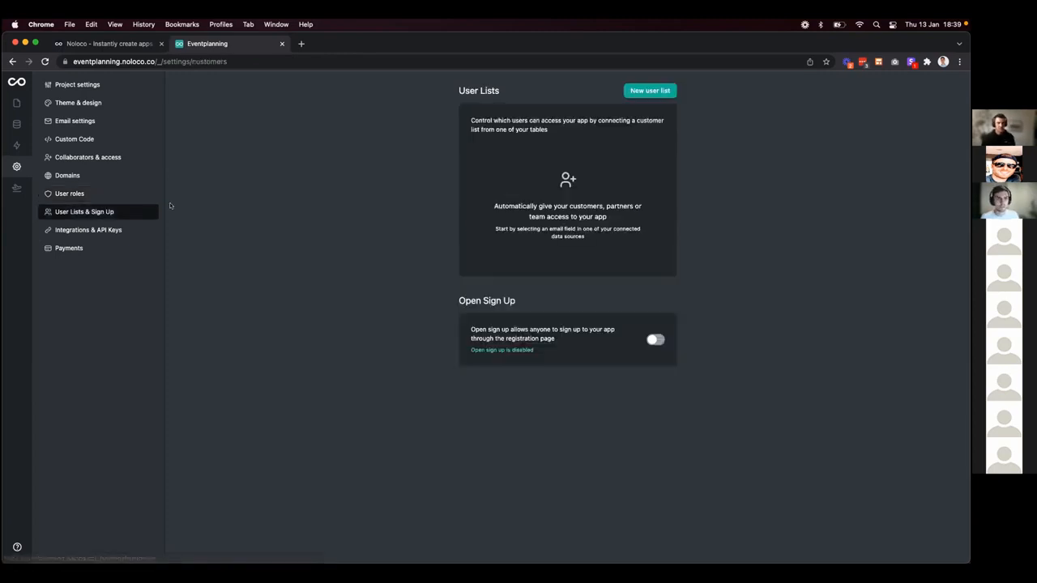
# Close Airtable's Share panel, check the Team and Speakers tables, and return to Noloco.
pyautogui.hotkey('ctrl', 'Right')
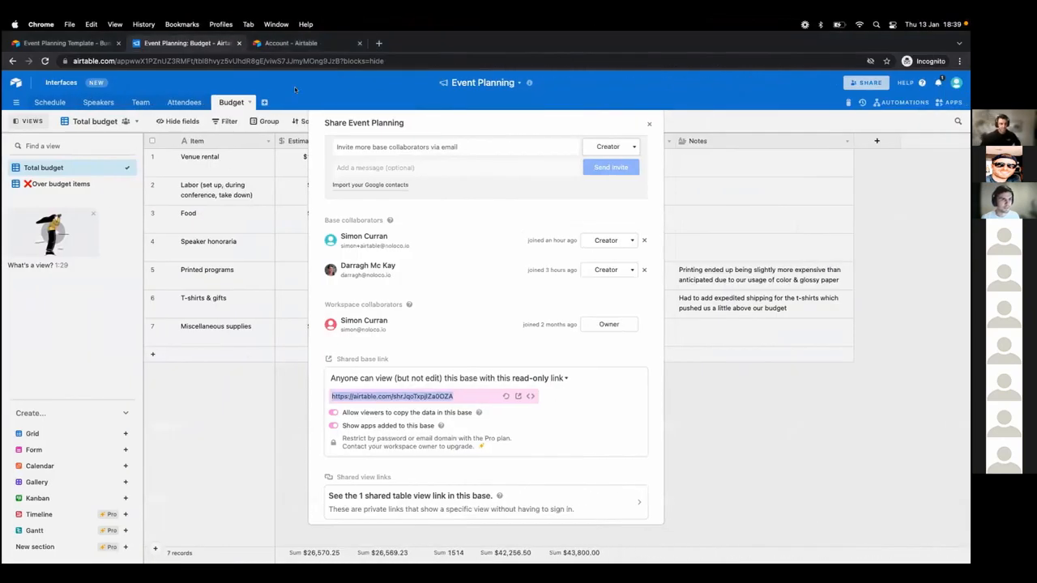
pyautogui.click(282, 120)
pyautogui.click(140, 102)
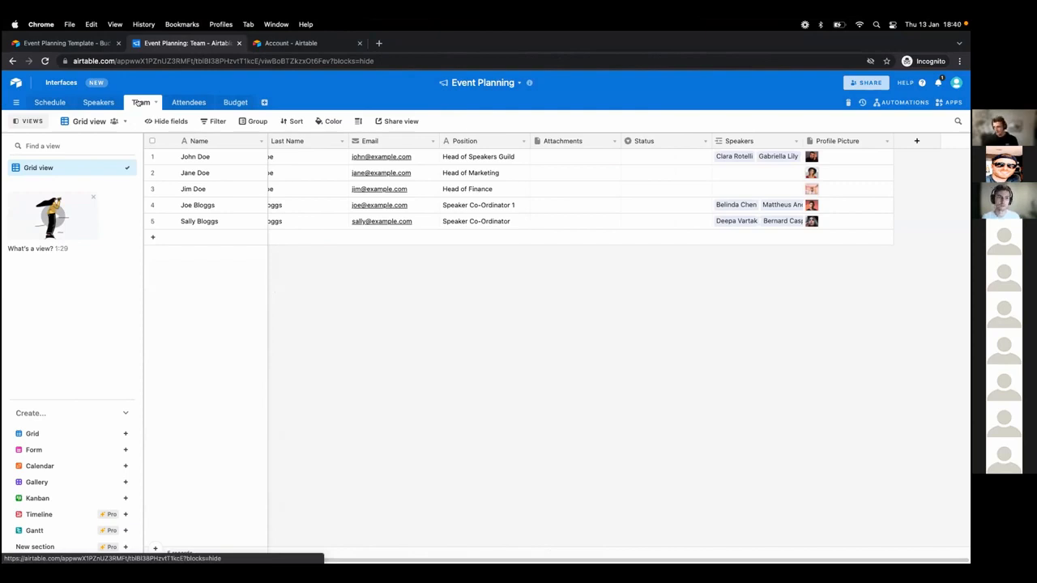
pyautogui.click(84, 103)
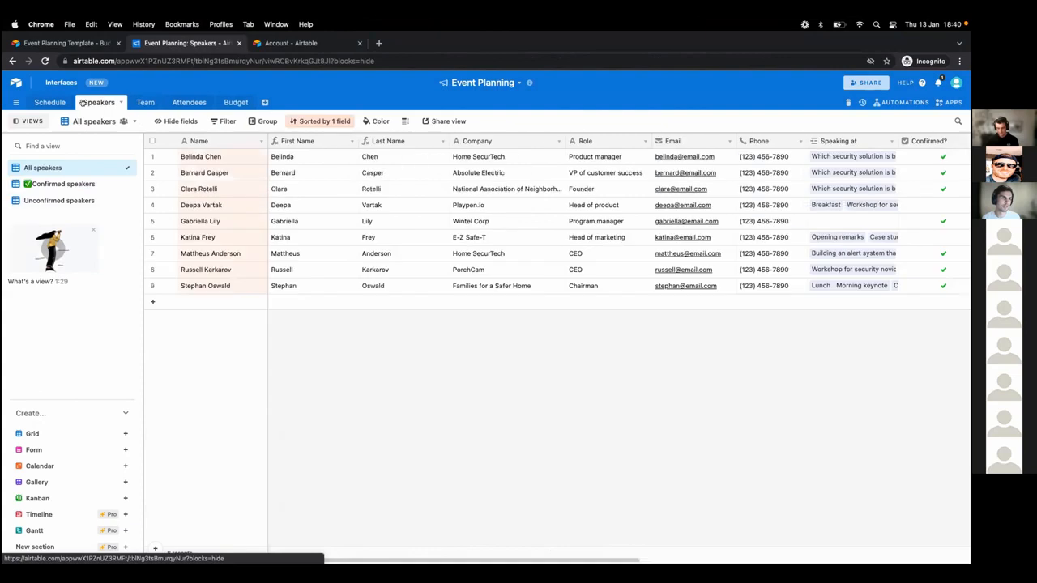
pyautogui.hotkey('ctrl', 'Left')
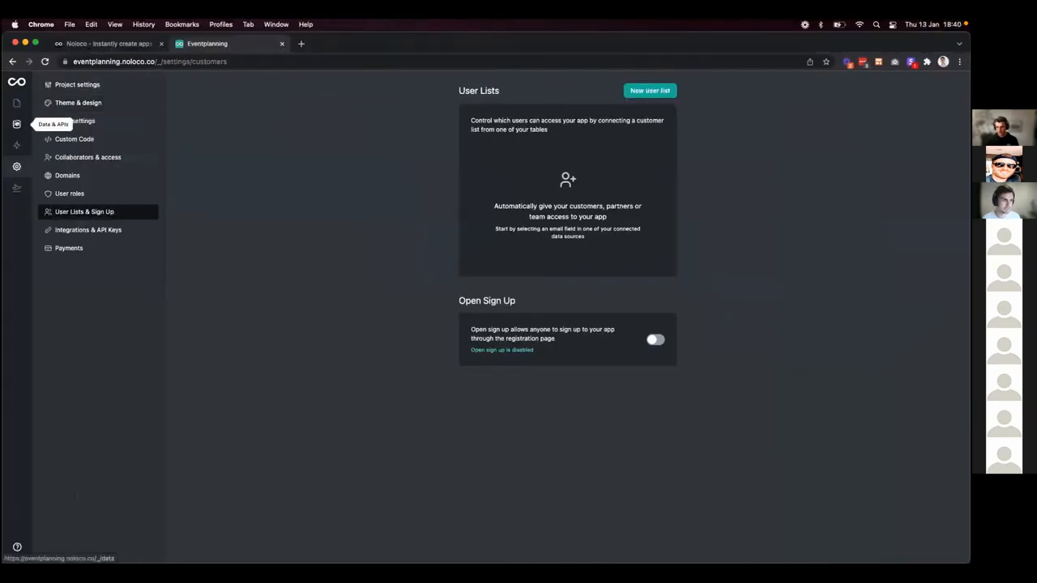
# Review the imported Team and Speakers tables, then bring up the User Lists & Sign Up settings.
pyautogui.click(16, 124)
pyautogui.click(66, 186)
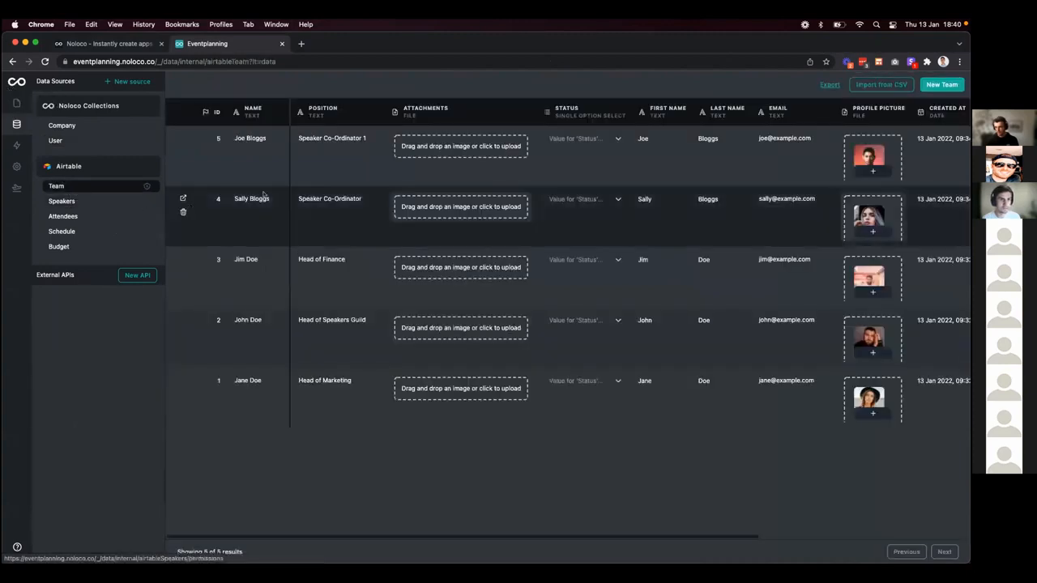
pyautogui.click(63, 201)
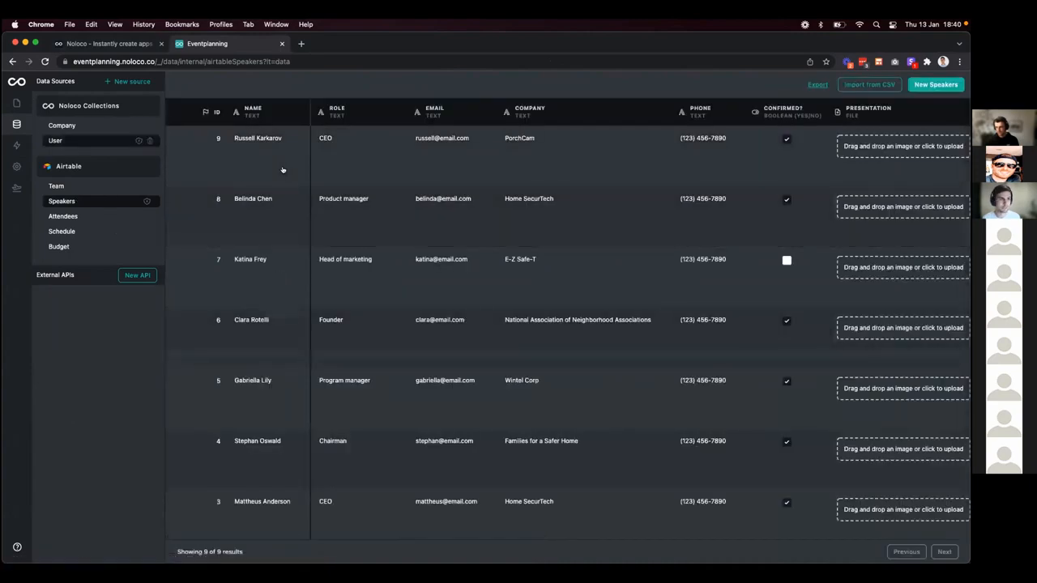
pyautogui.click(16, 166)
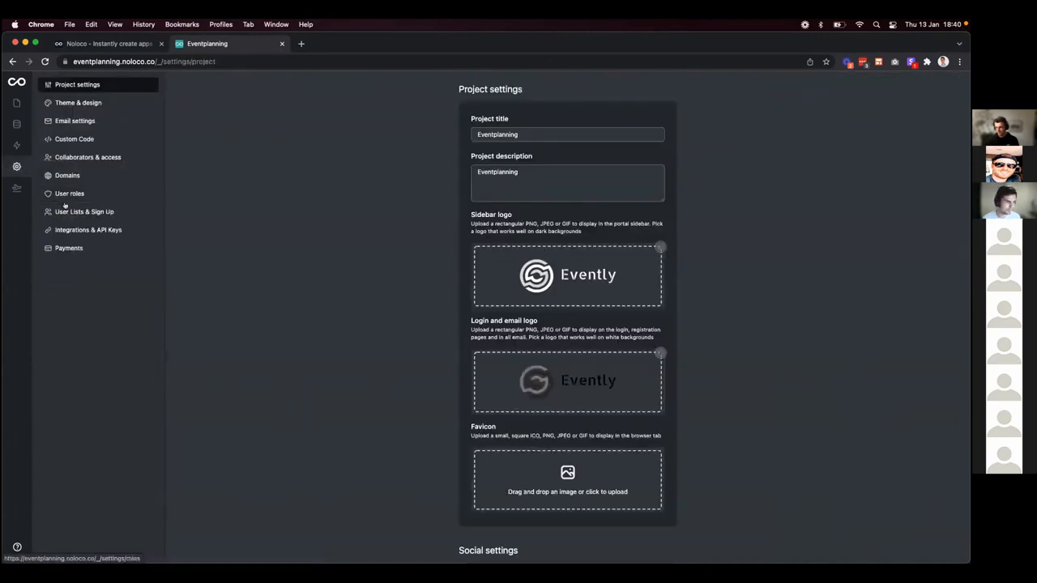
pyautogui.click(66, 210)
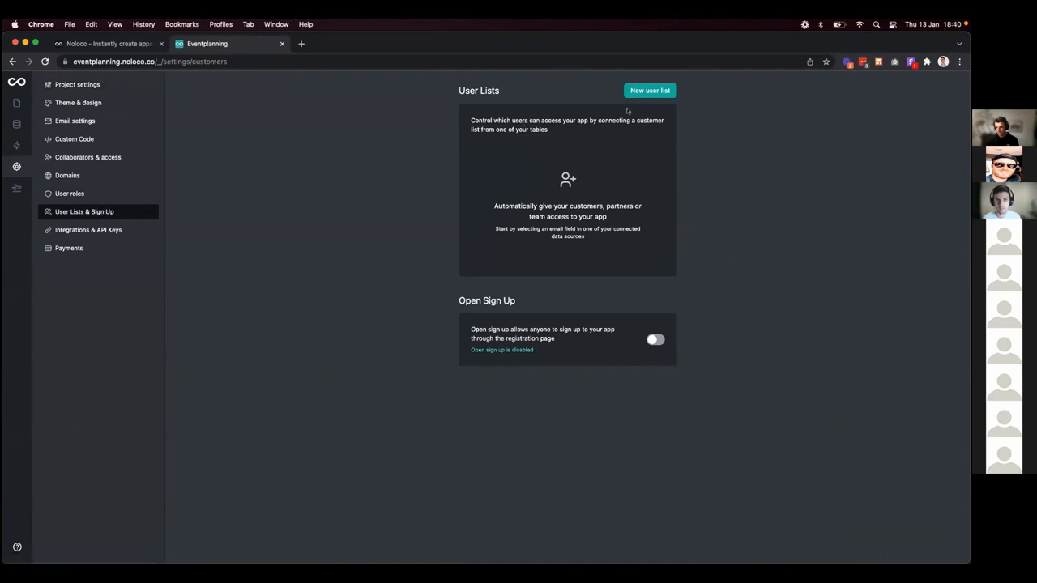
# Start a new user list named 'Speaker' drawn from the Speakers table.
pyautogui.click(641, 91)
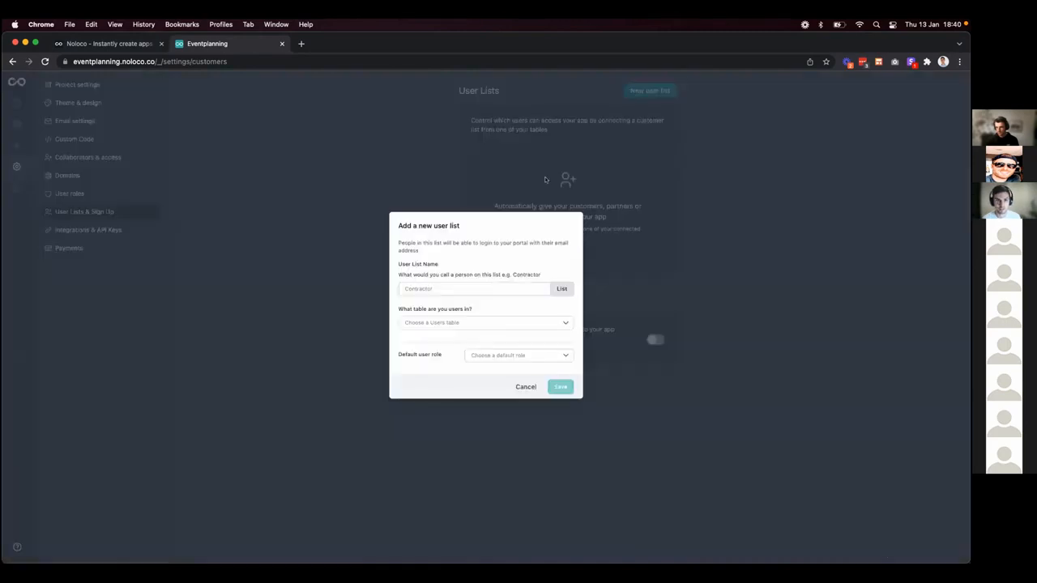
pyautogui.click(429, 289)
pyautogui.write('Speaker')
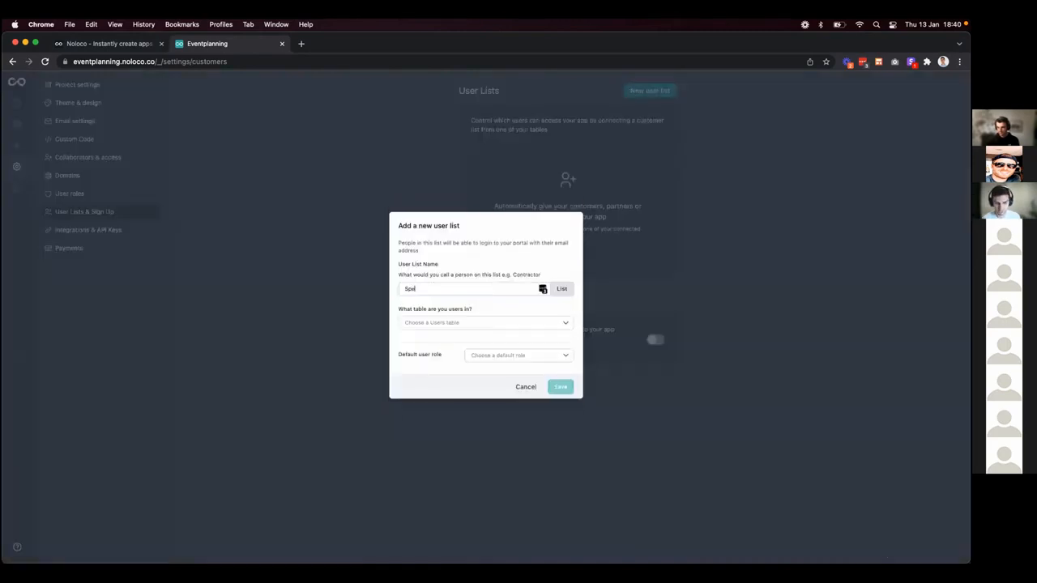
pyautogui.click(457, 322)
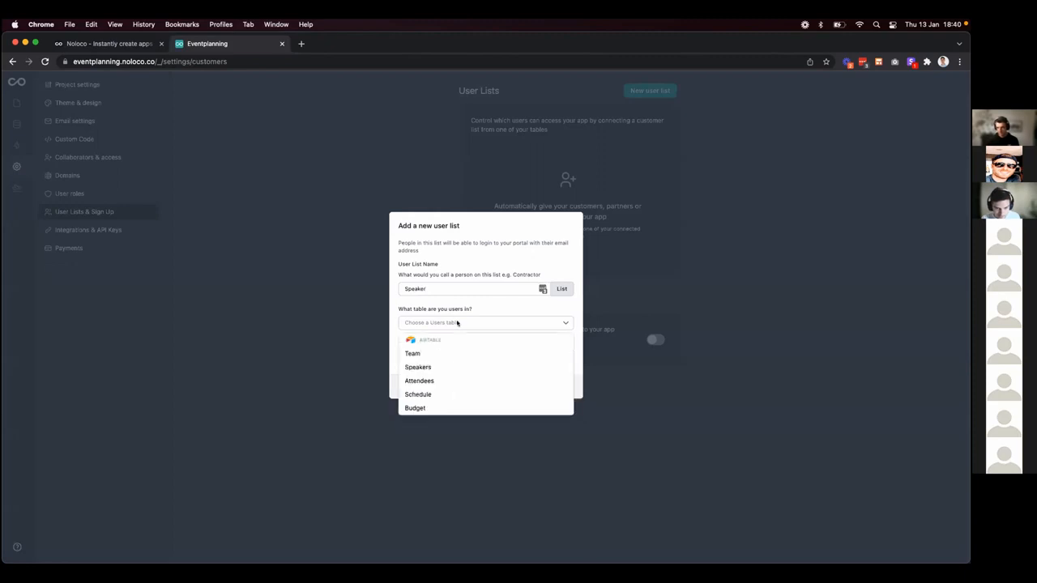
pyautogui.click(466, 367)
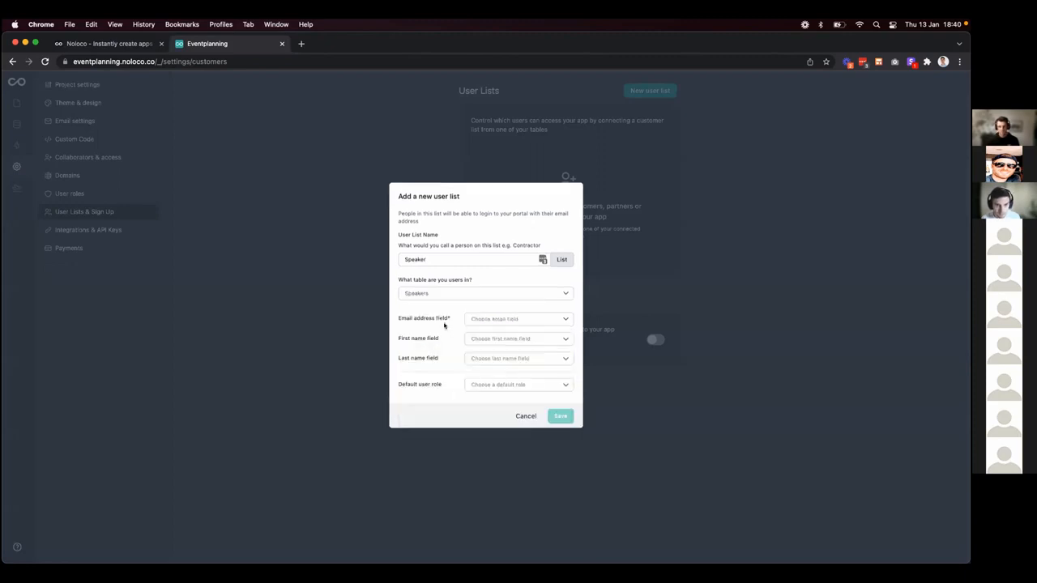
# Map Email, First Name and Last Name fields, set default role Speaker, and save the list.
pyautogui.click(491, 318)
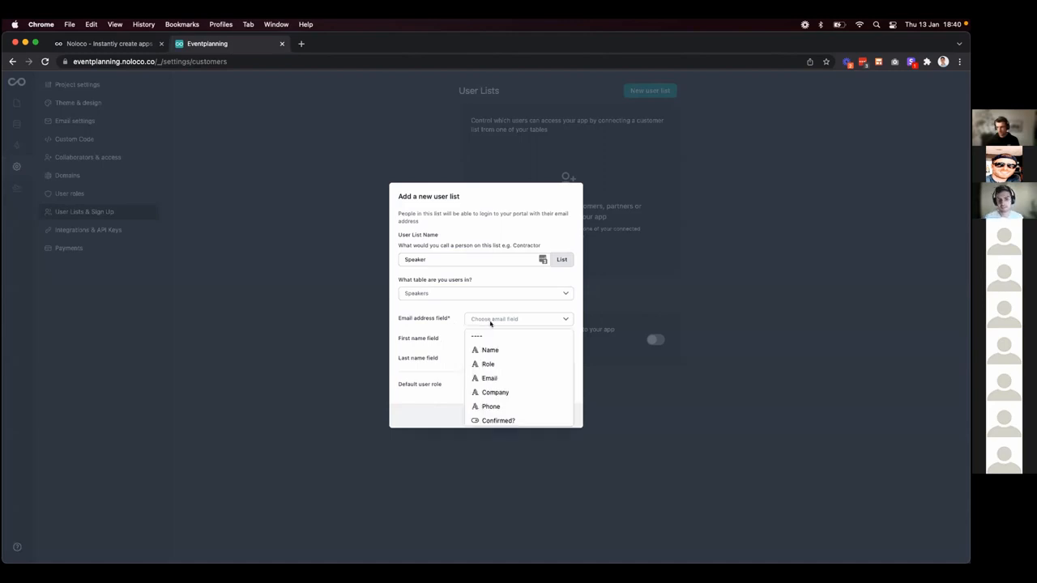
pyautogui.click(498, 379)
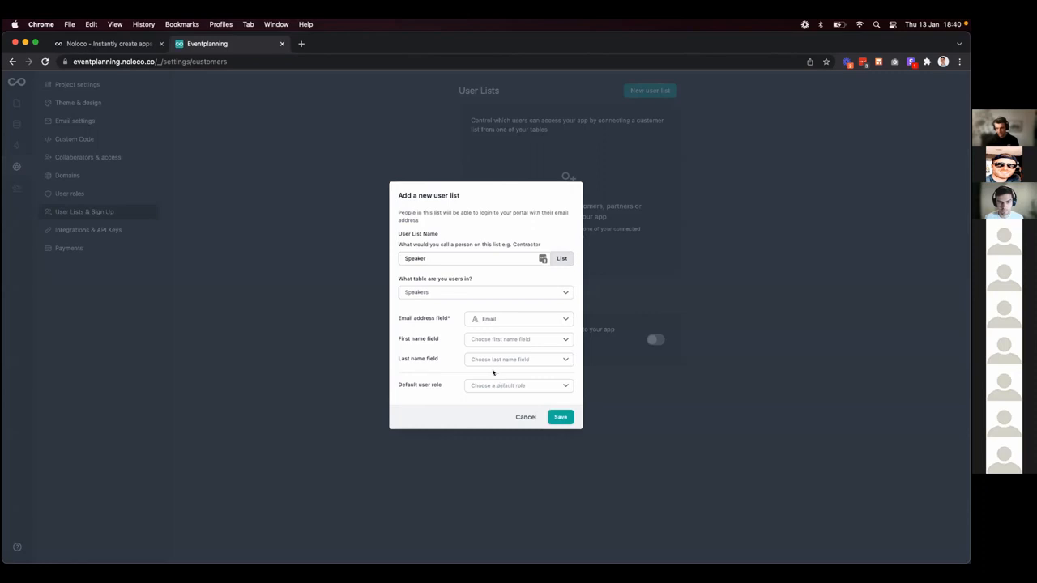
pyautogui.click(524, 339)
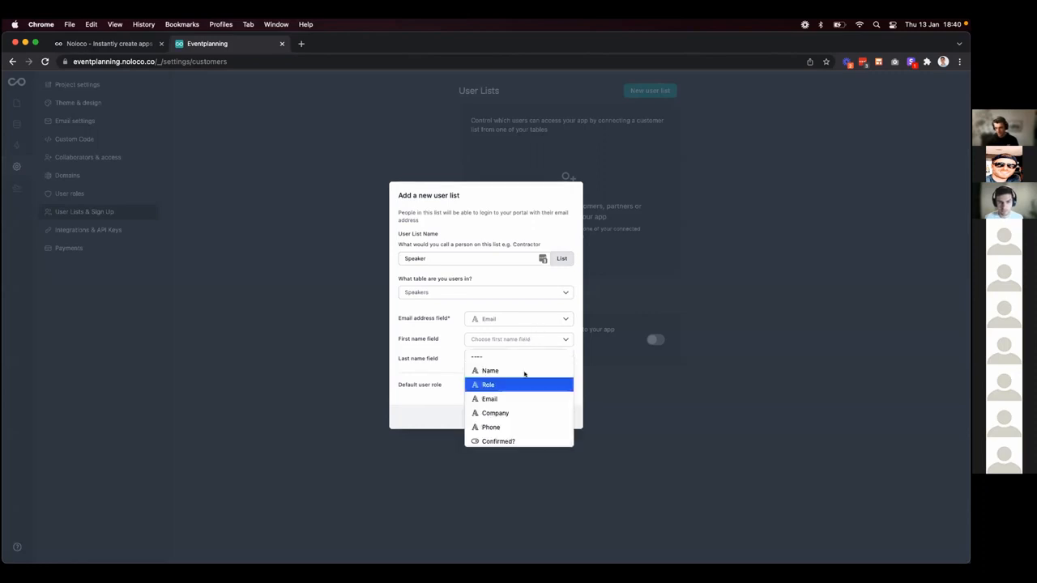
pyautogui.scroll(-2, 523, 405)
pyautogui.click(522, 439)
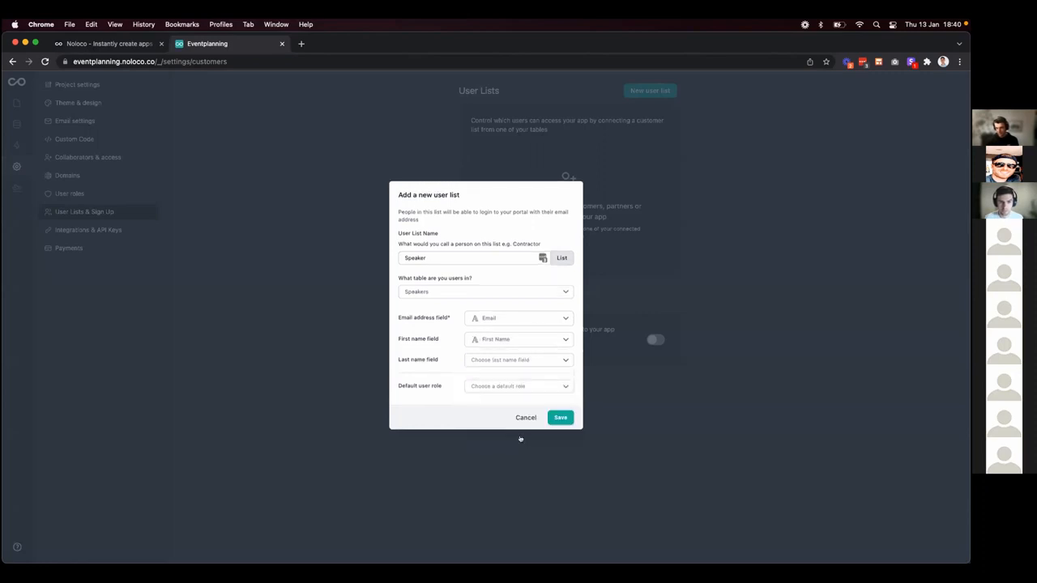
pyautogui.click(498, 359)
pyautogui.scroll(-3, 513, 432)
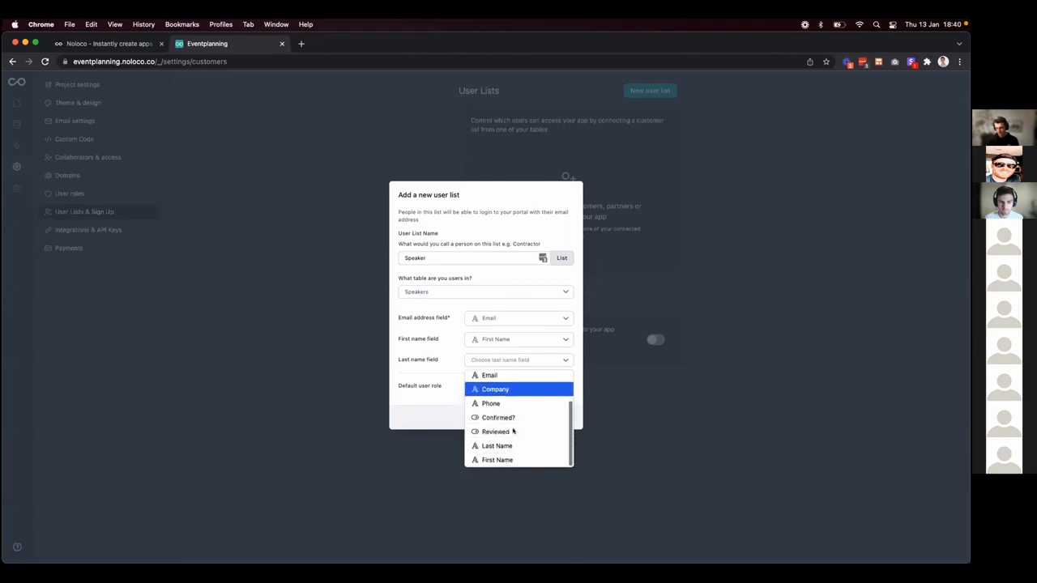
pyautogui.click(512, 442)
pyautogui.click(488, 389)
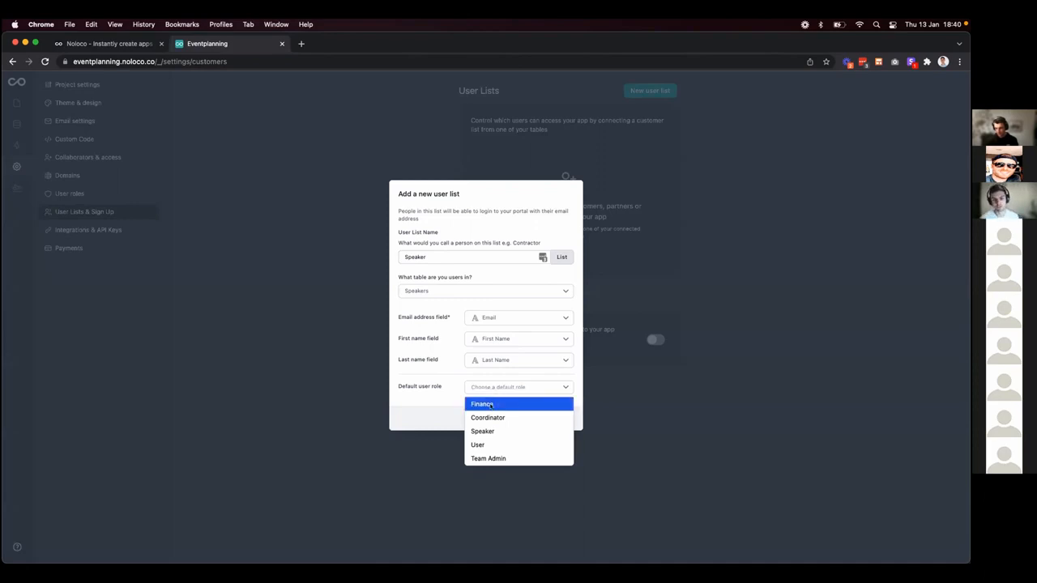
pyautogui.click(486, 431)
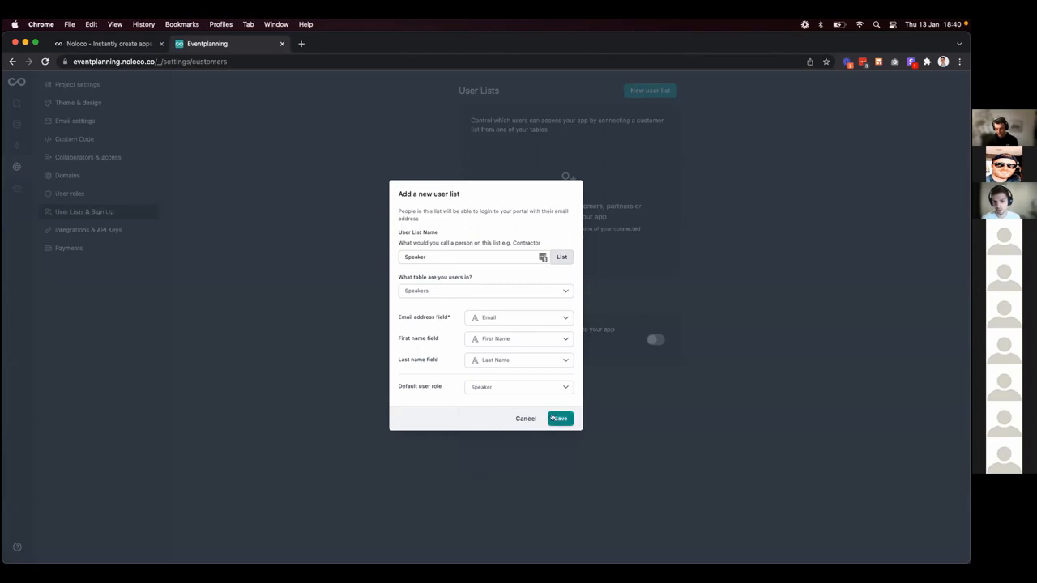
pyautogui.click(556, 417)
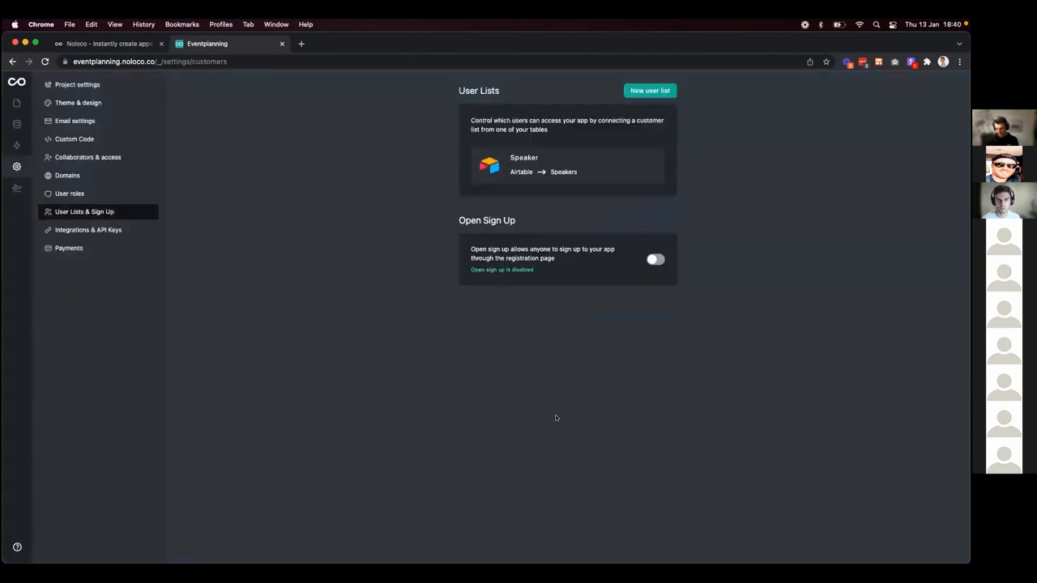
# Start a second user list named 'Team Member' drawn from the Team table.
pyautogui.click(634, 91)
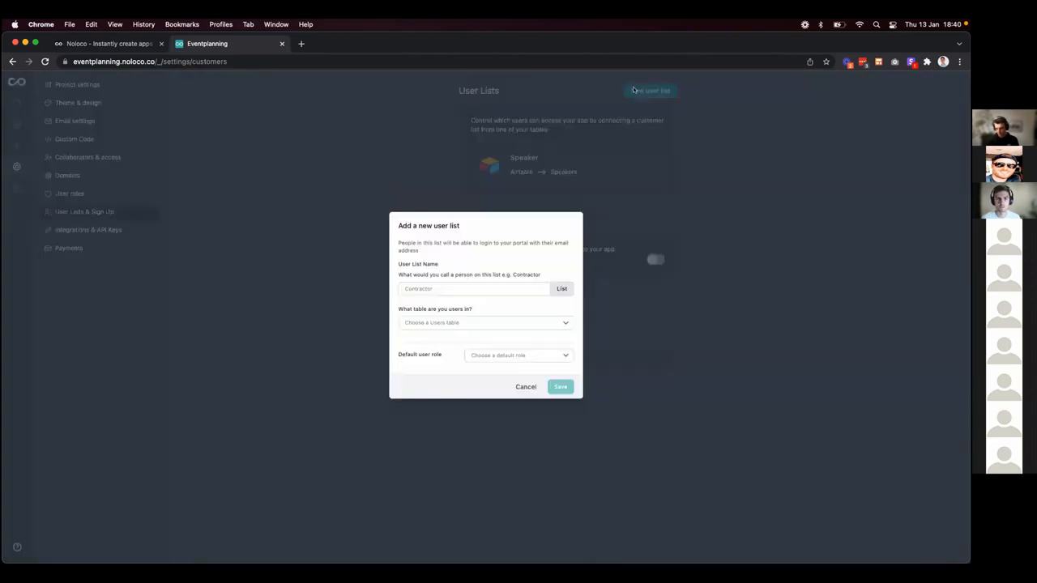
pyautogui.click(540, 288)
pyautogui.write('Team')
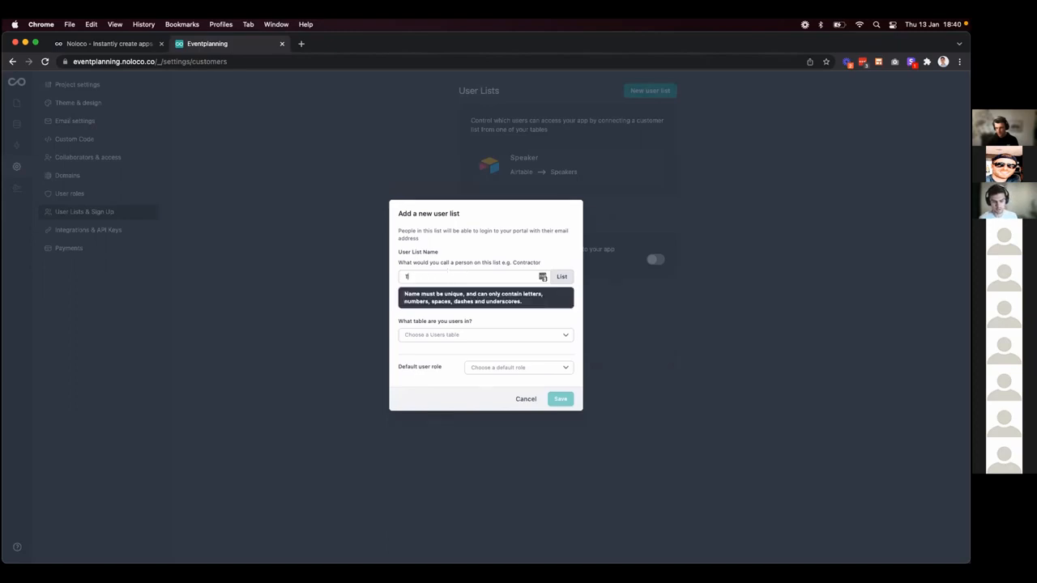
pyautogui.write(' Member')
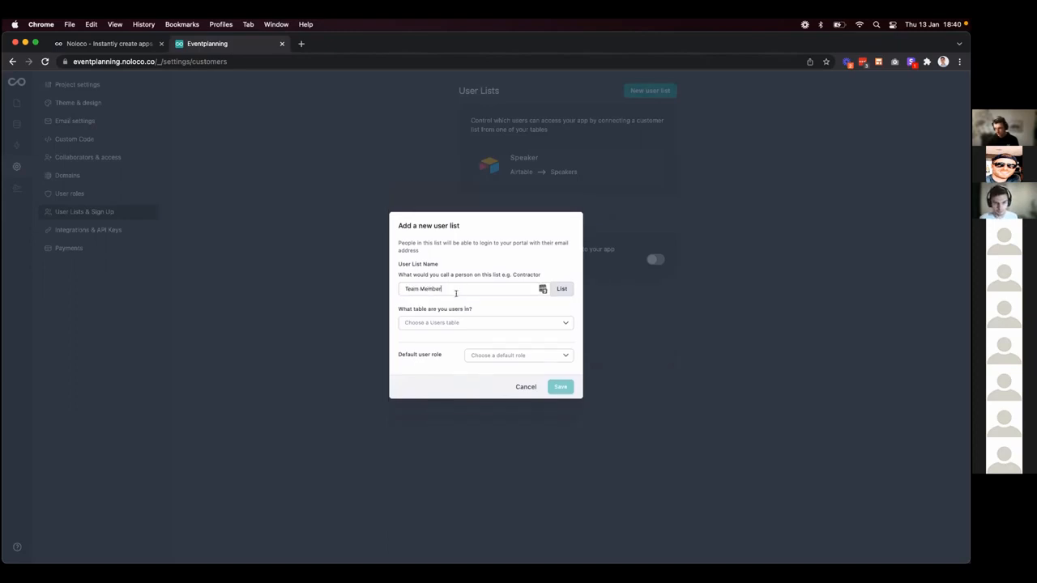
pyautogui.click(464, 322)
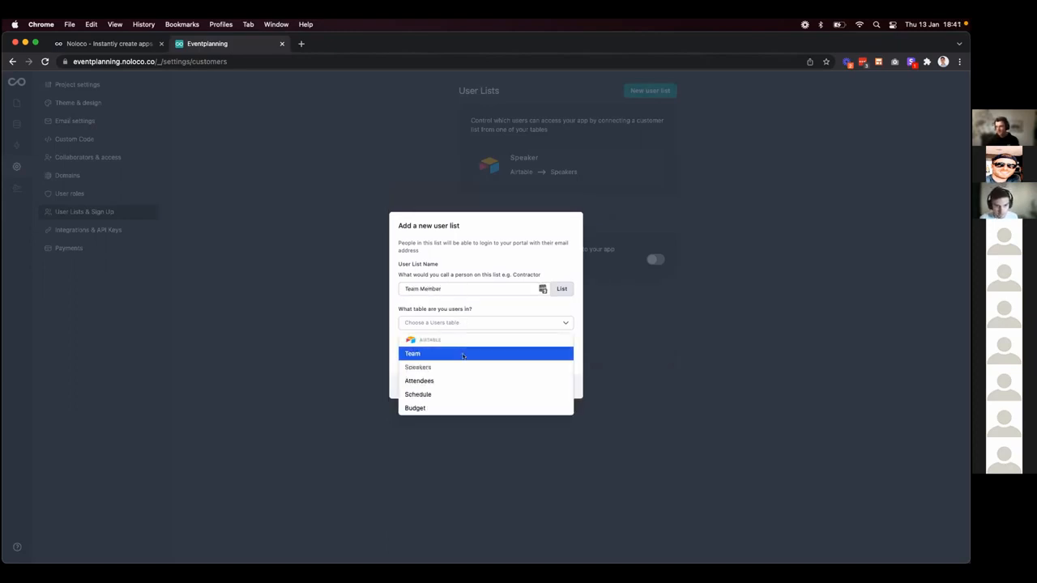
pyautogui.click(464, 356)
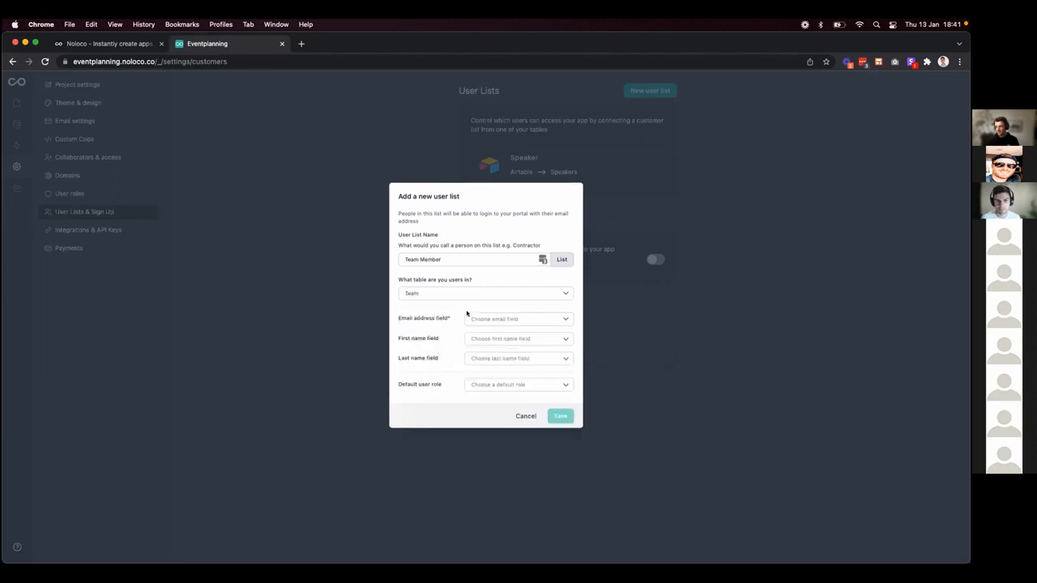
# Map Email, First Name and Last Name fields, set default role Coordinator, and save the list.
pyautogui.click(485, 320)
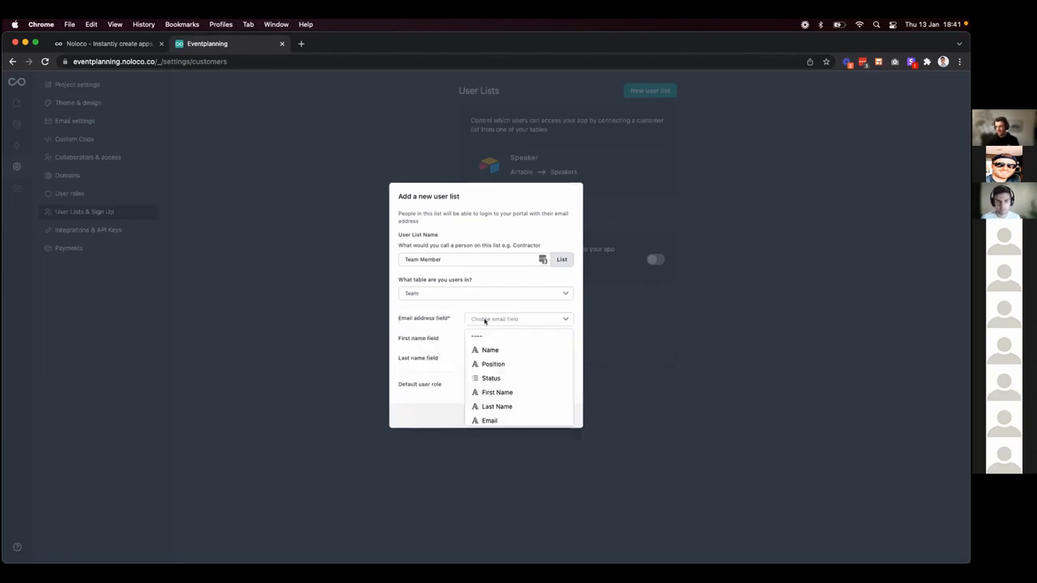
pyautogui.click(499, 420)
pyautogui.click(476, 339)
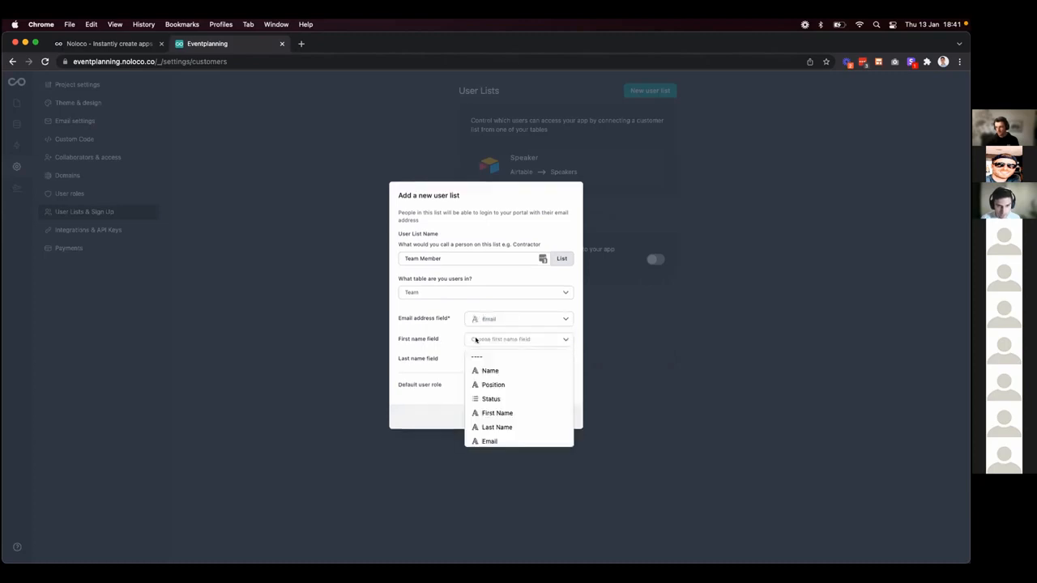
pyautogui.click(491, 413)
pyautogui.click(476, 359)
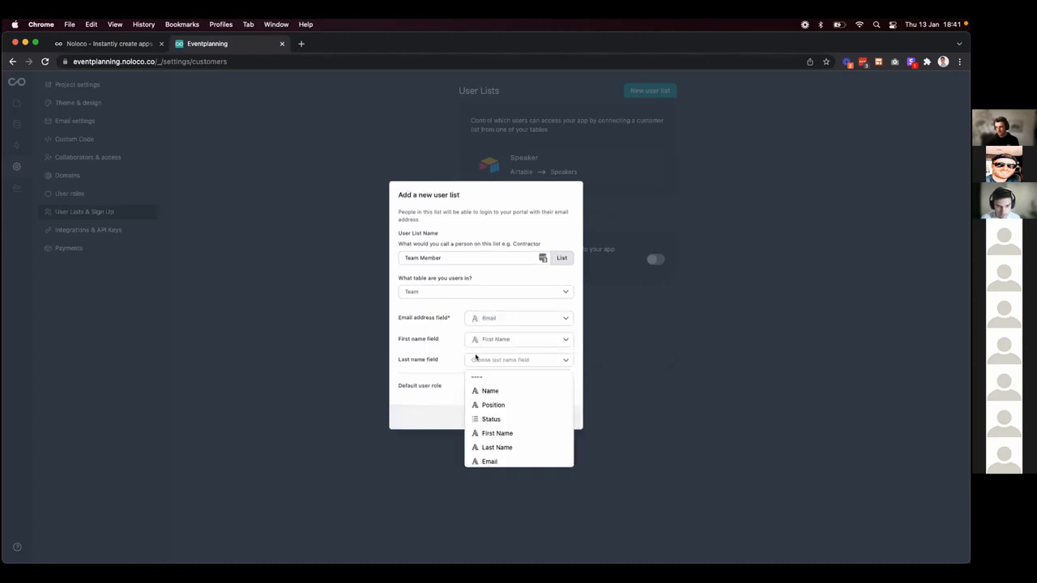
pyautogui.click(501, 446)
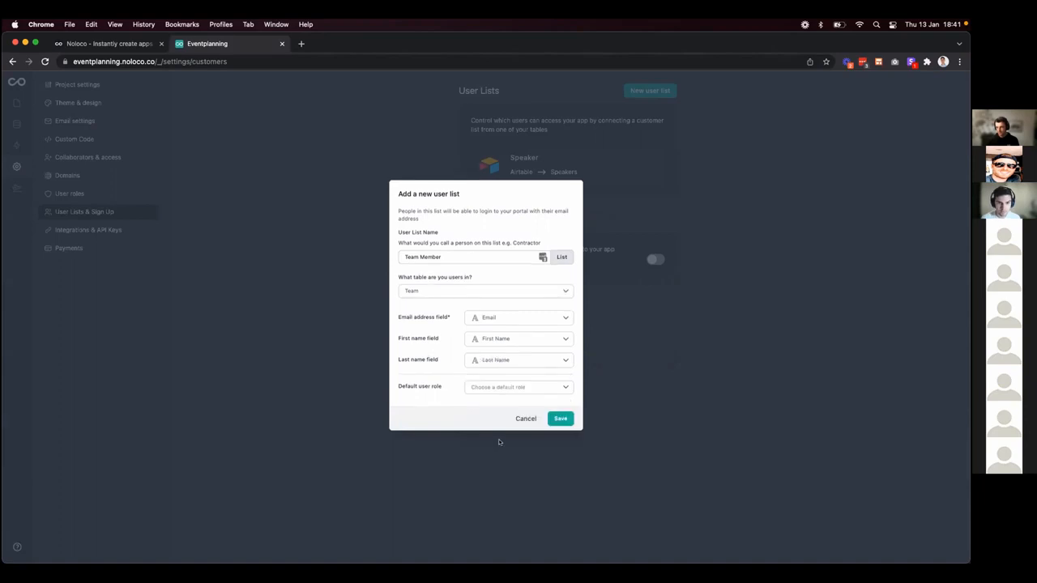
pyautogui.click(476, 389)
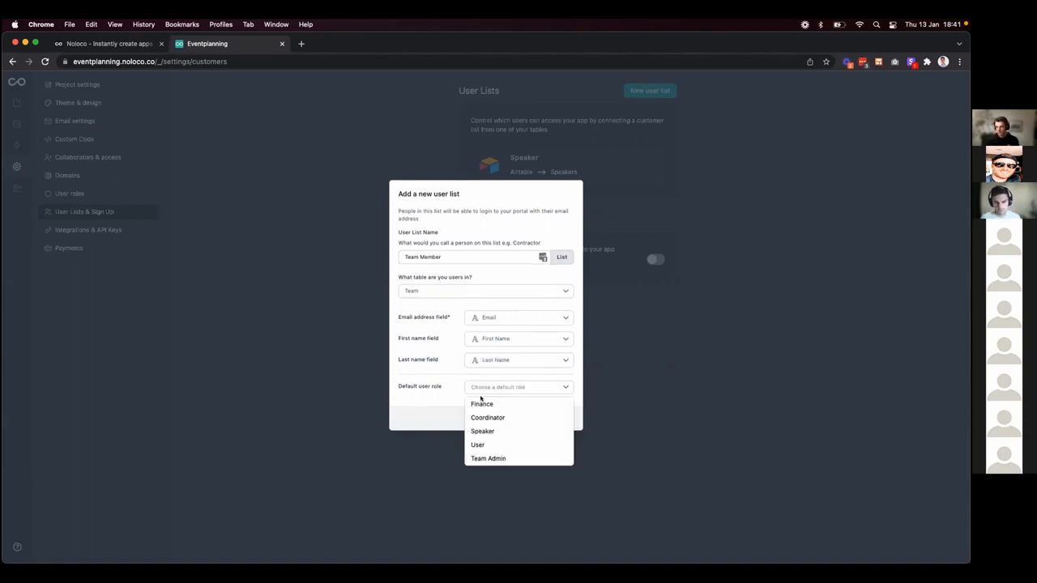
pyautogui.click(485, 418)
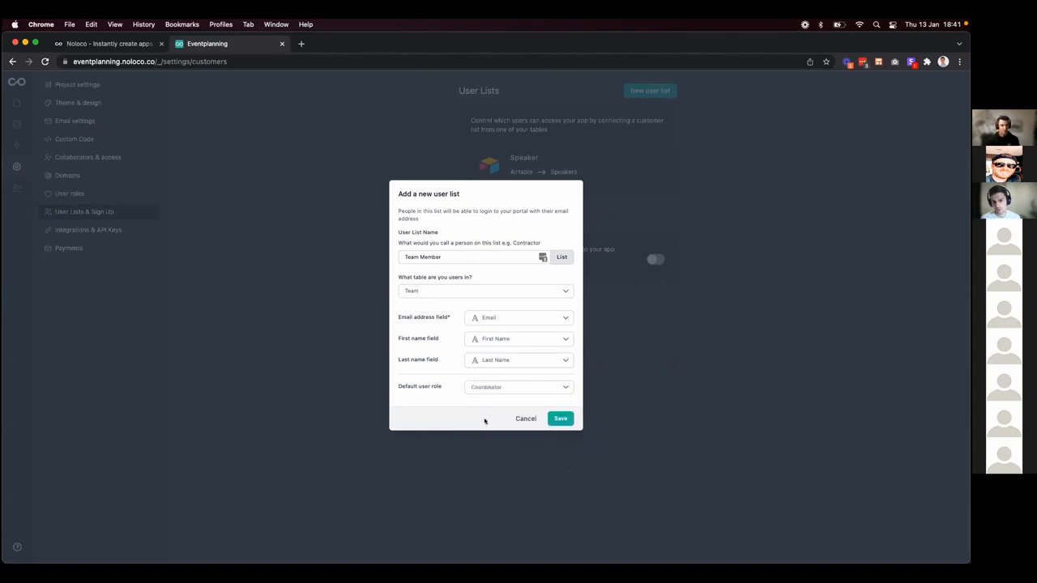
pyautogui.click(557, 420)
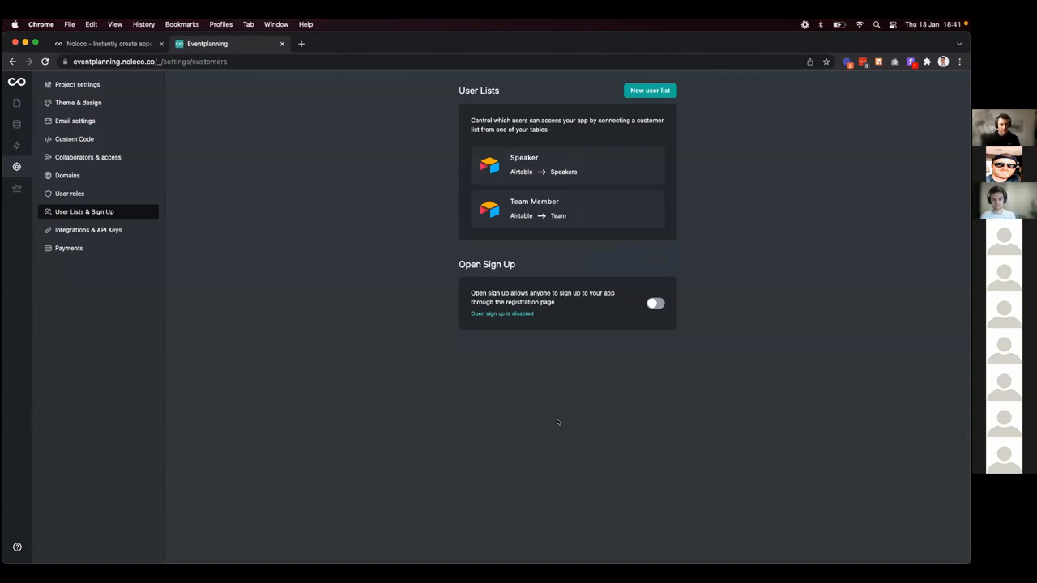
# Go to the portal's Users page listing 16 users and enable layout editing.
pyautogui.click(16, 103)
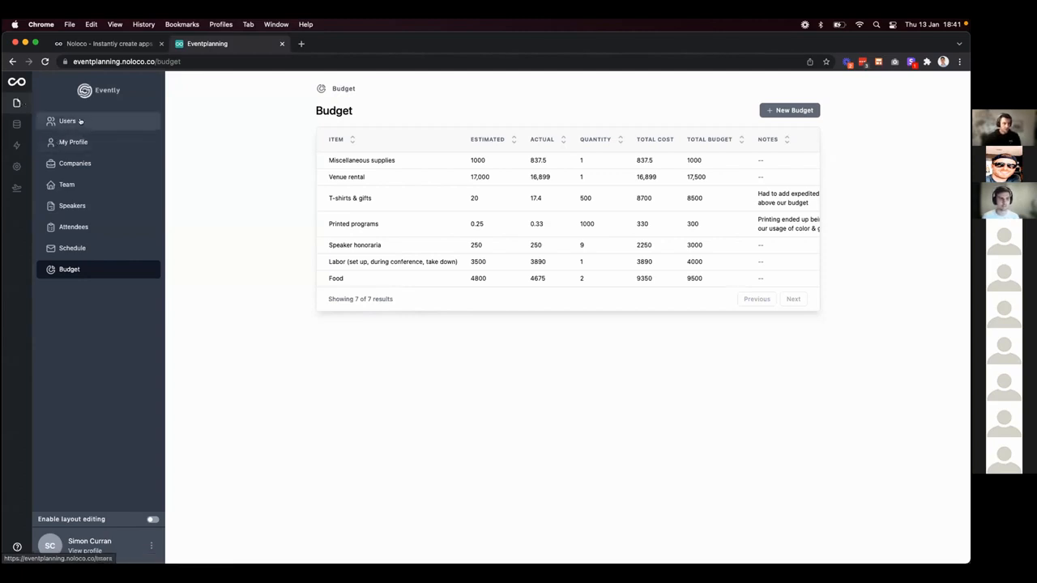
pyautogui.click(80, 121)
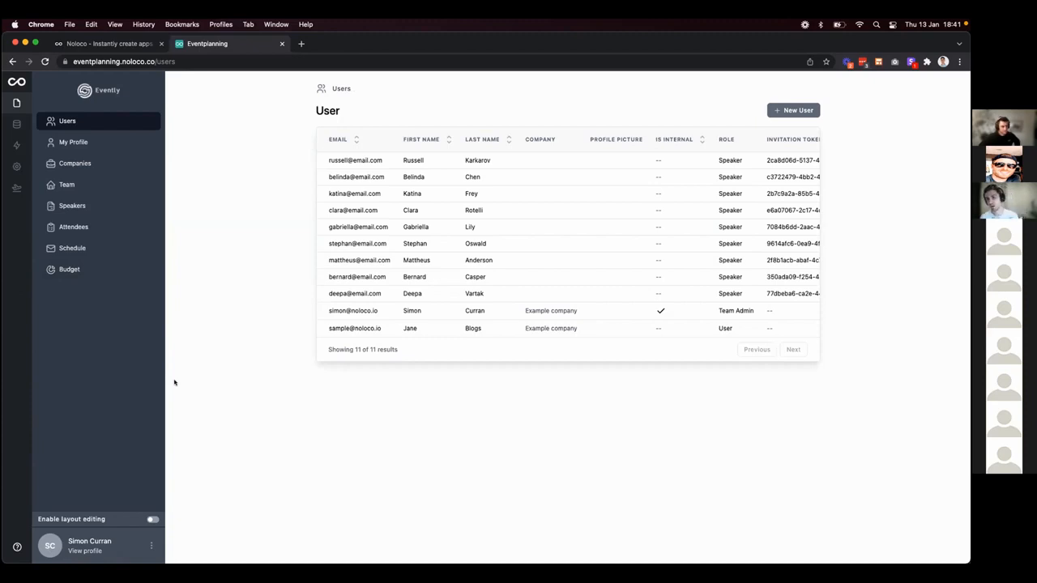
pyautogui.click(152, 519)
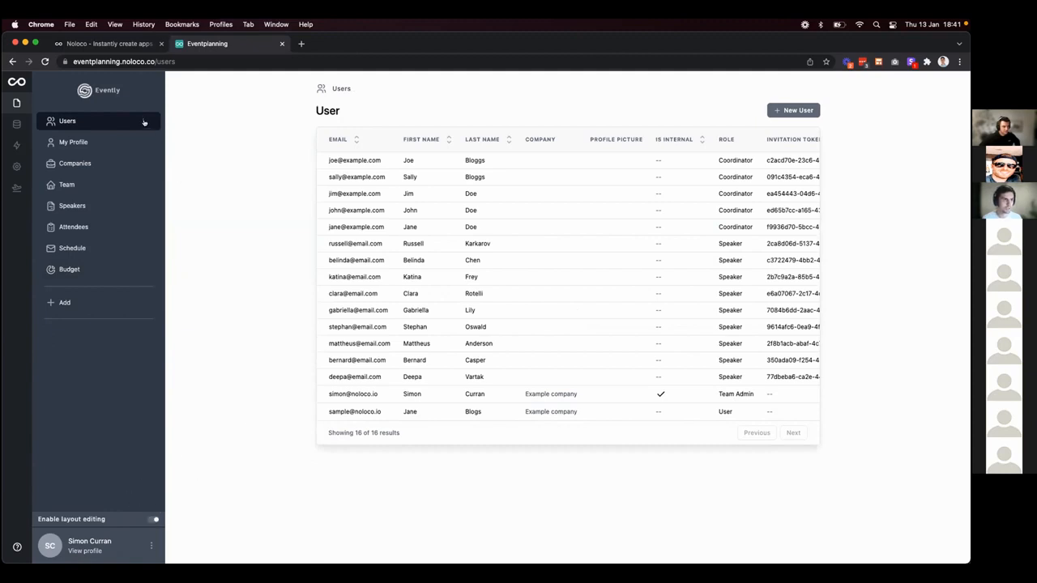
# Check the Users element's visibility settings, then delete the Companies page.
pyautogui.click(348, 95)
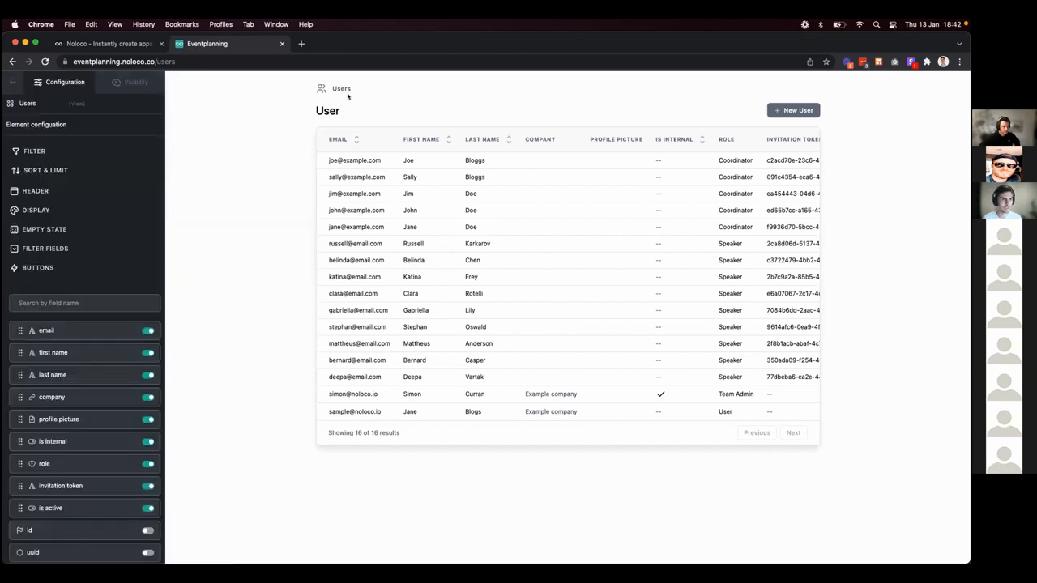
pyautogui.click(135, 83)
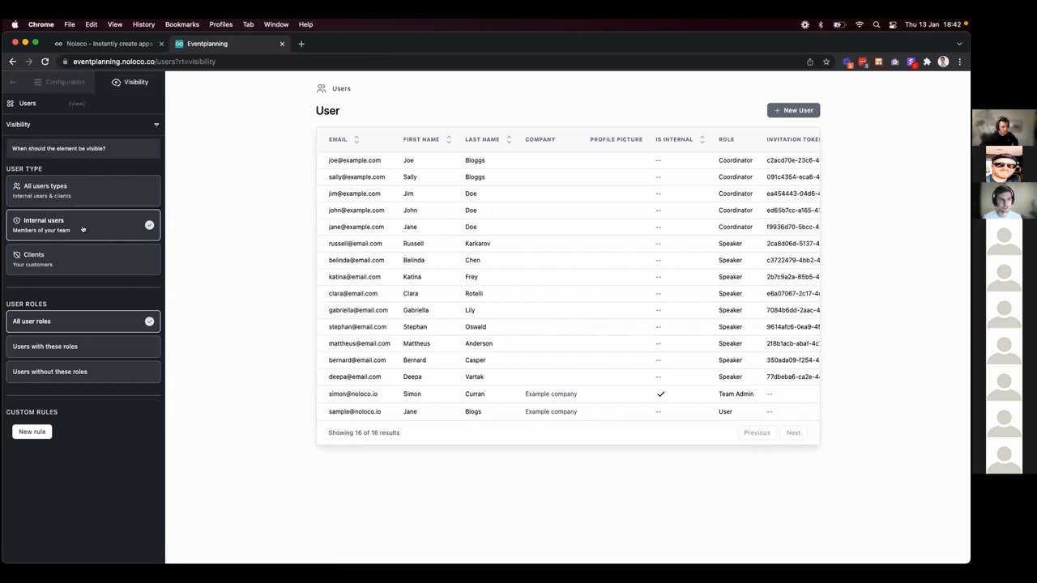
pyautogui.click(13, 82)
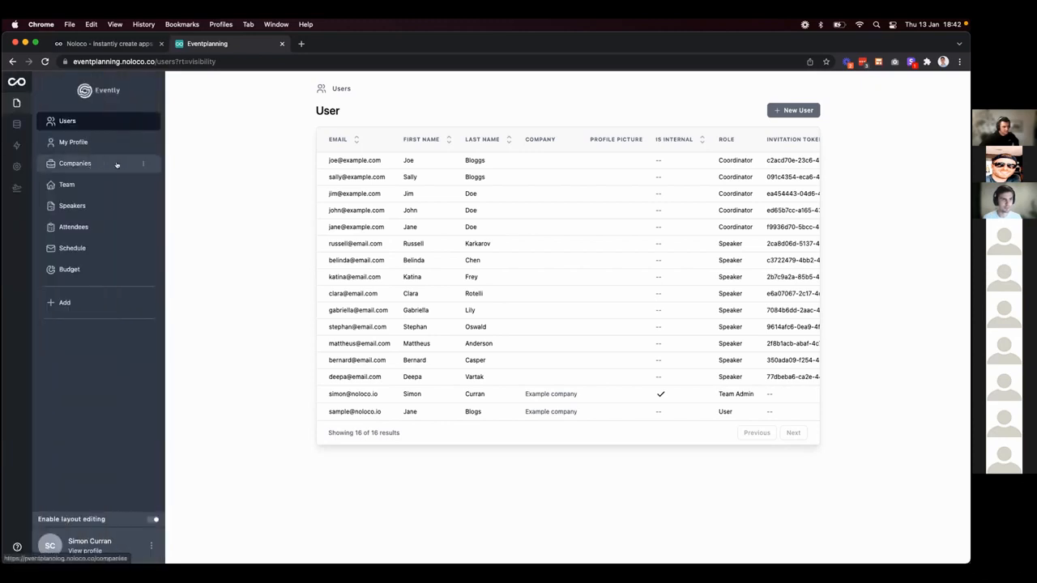
pyautogui.click(144, 163)
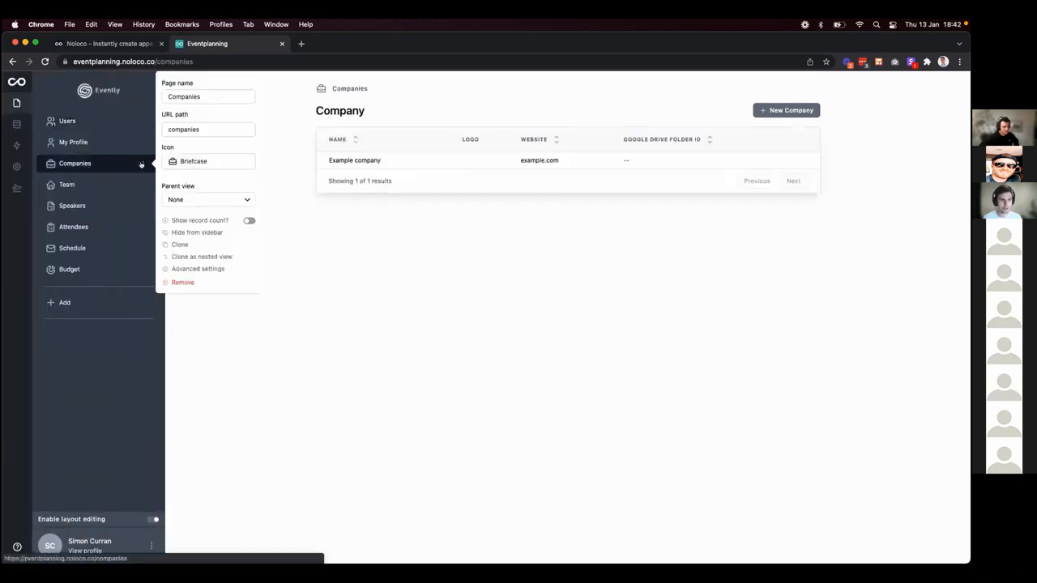
pyautogui.click(181, 283)
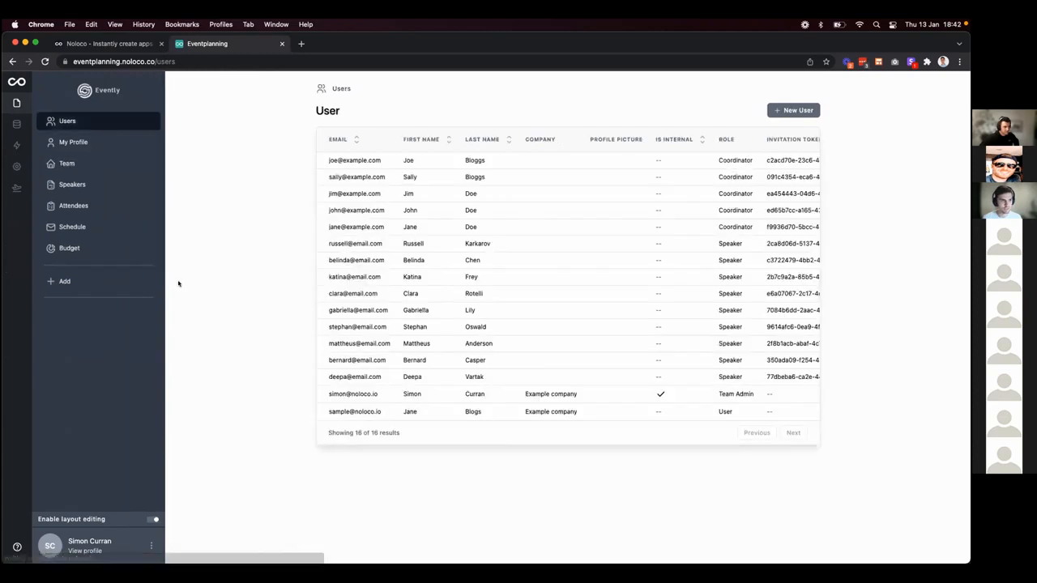
# Make the Team page visible to internal users only.
pyautogui.click(105, 165)
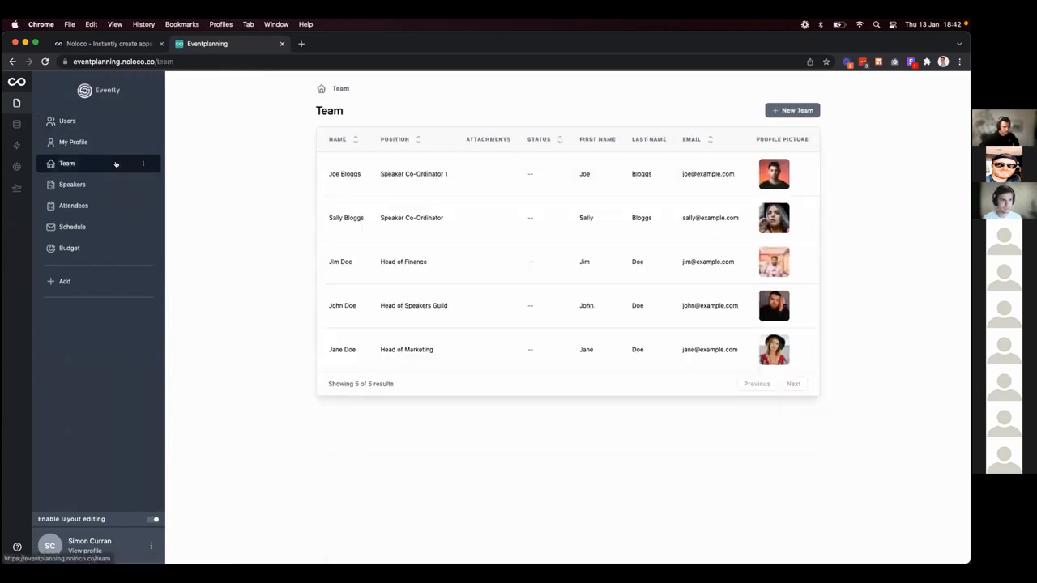
pyautogui.click(378, 100)
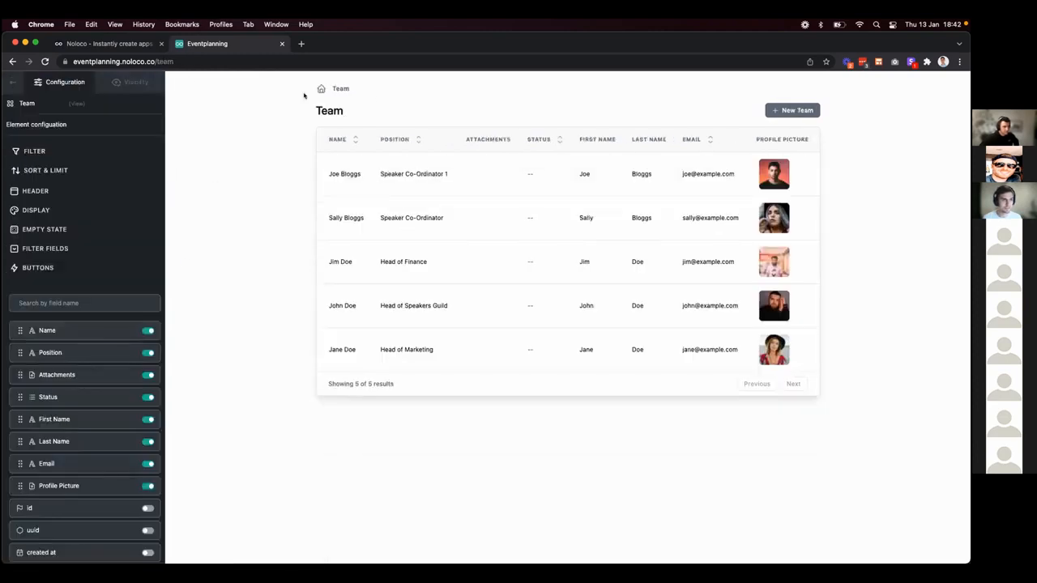
pyautogui.click(135, 81)
pyautogui.click(85, 226)
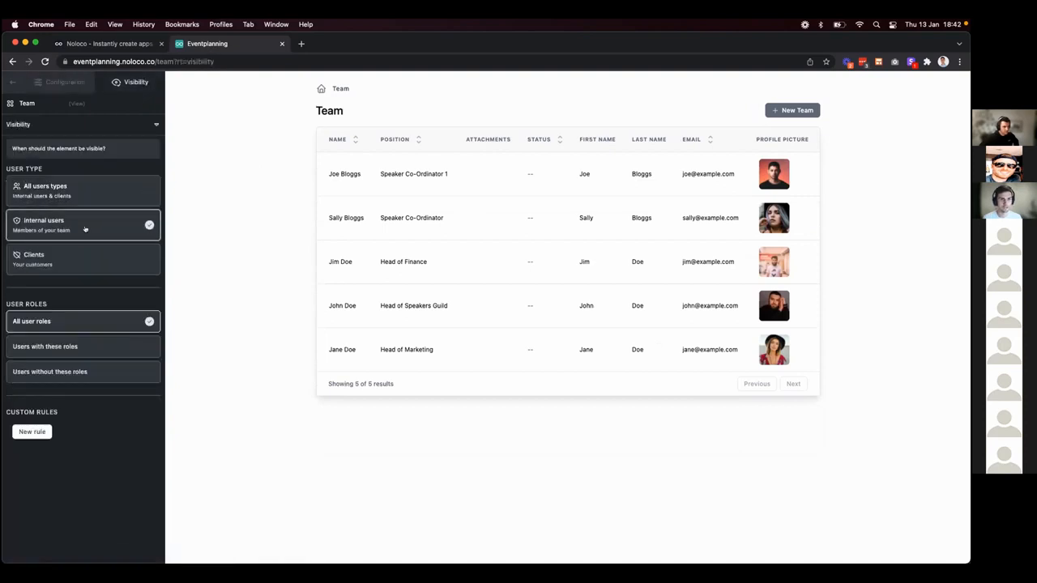
pyautogui.click(10, 83)
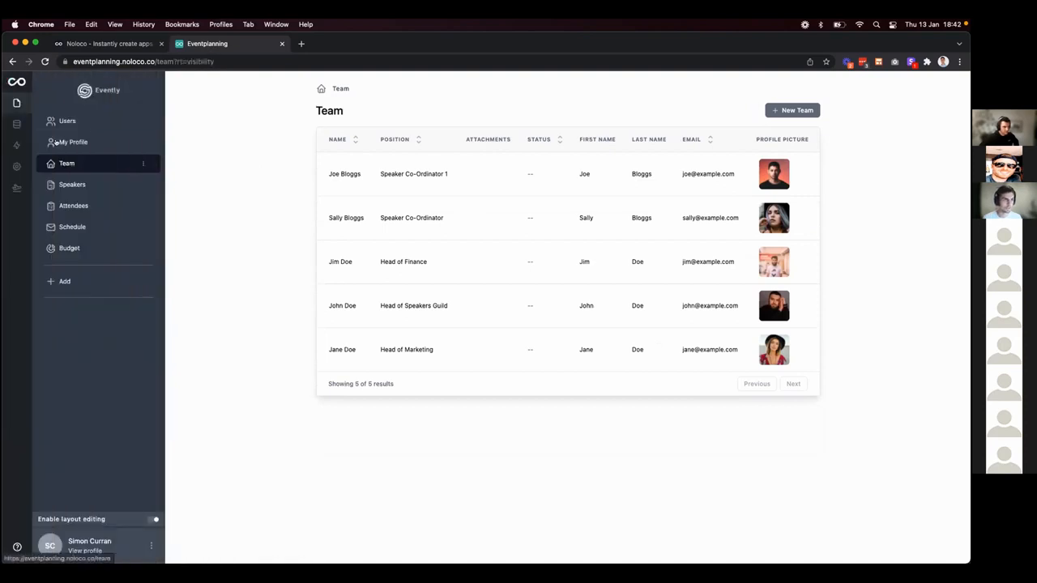
# Make the Attendees page visible to internal users only.
pyautogui.click(82, 186)
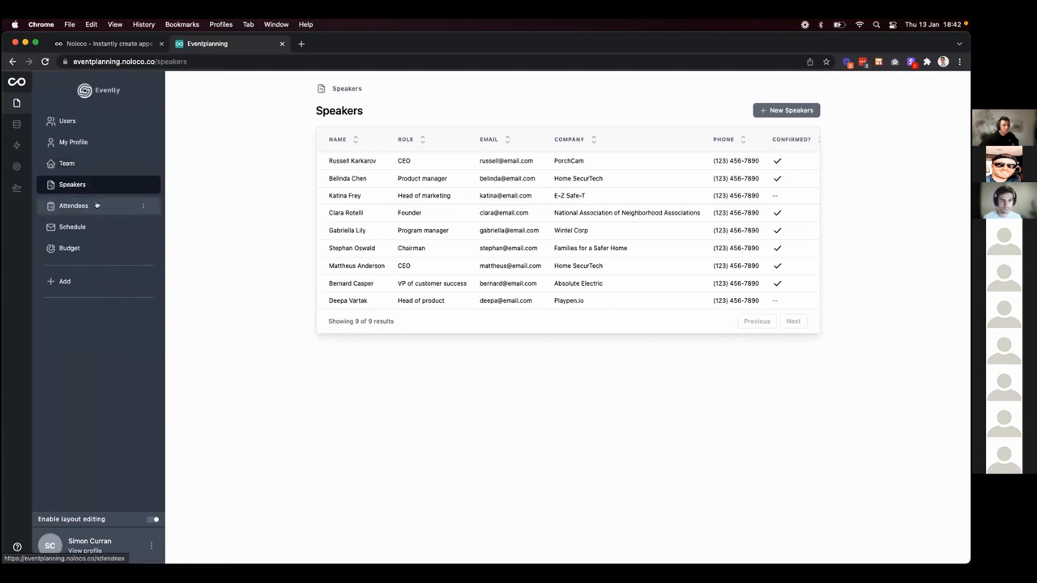
pyautogui.click(100, 206)
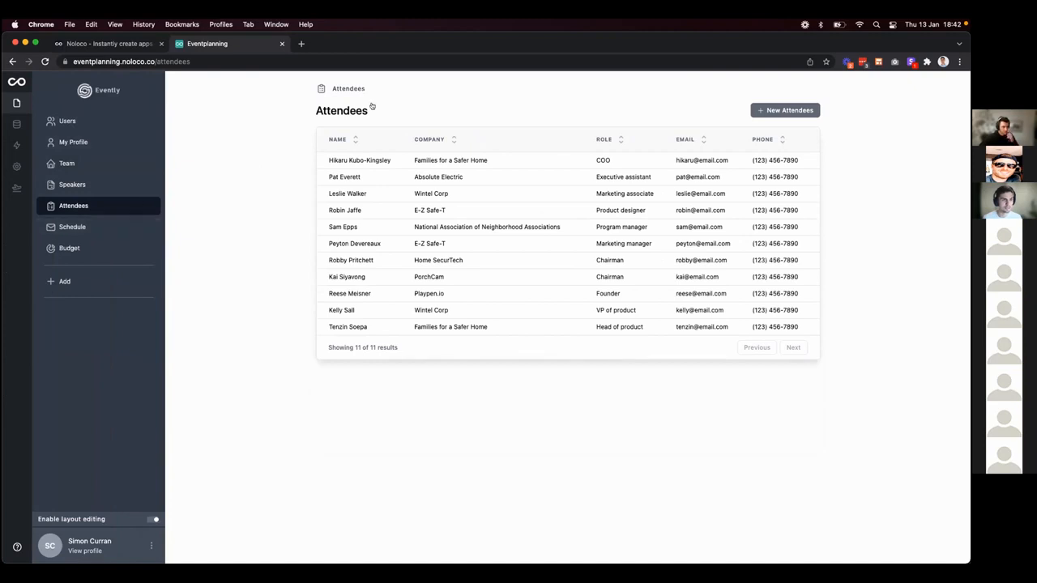
pyautogui.click(371, 106)
pyautogui.click(135, 83)
pyautogui.click(97, 235)
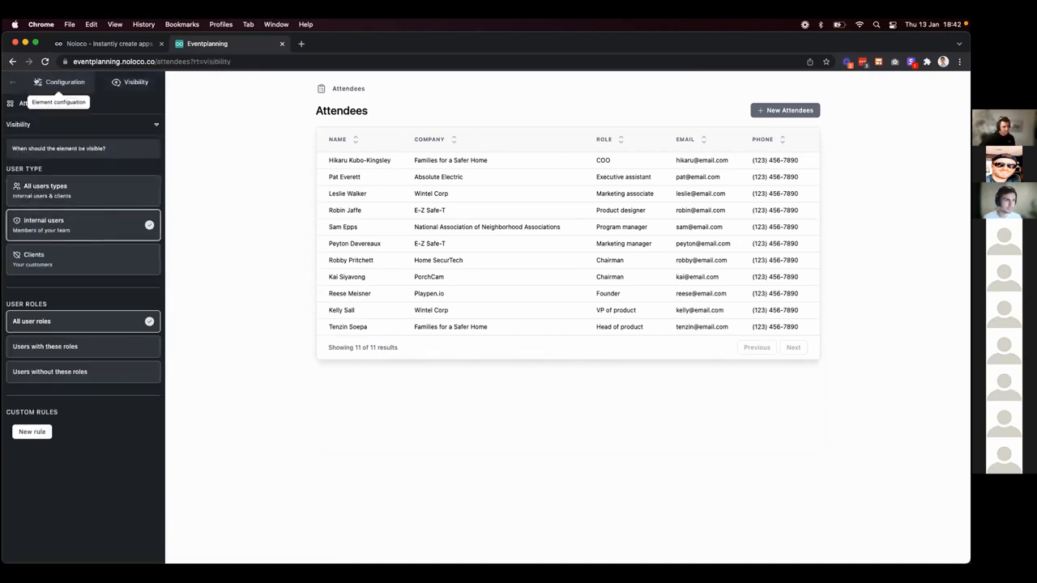
pyautogui.click(12, 82)
# Restrict the Budget page to the Finance role, then return to the Speakers page.
pyautogui.click(106, 229)
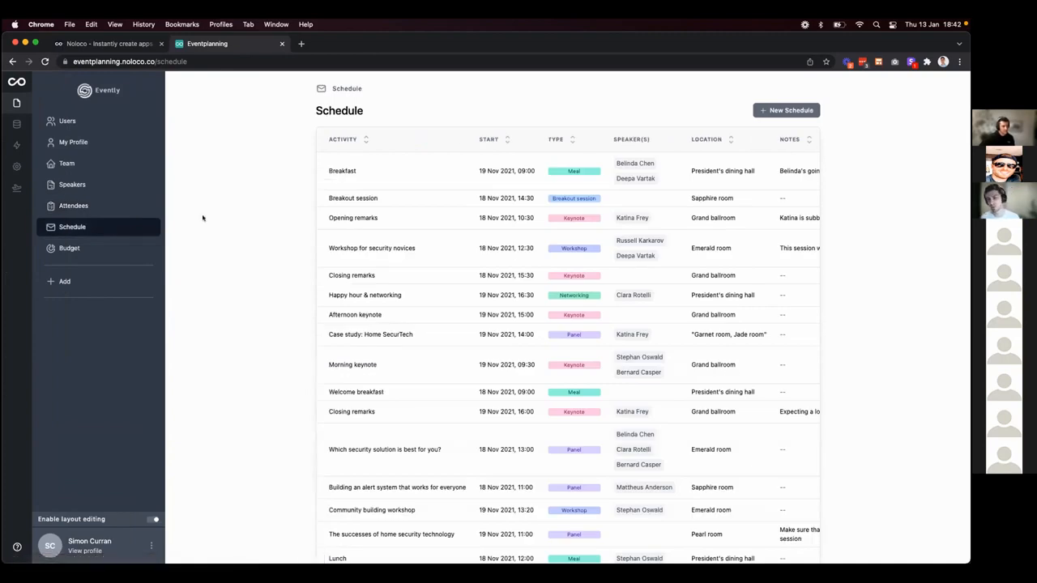
pyautogui.click(111, 248)
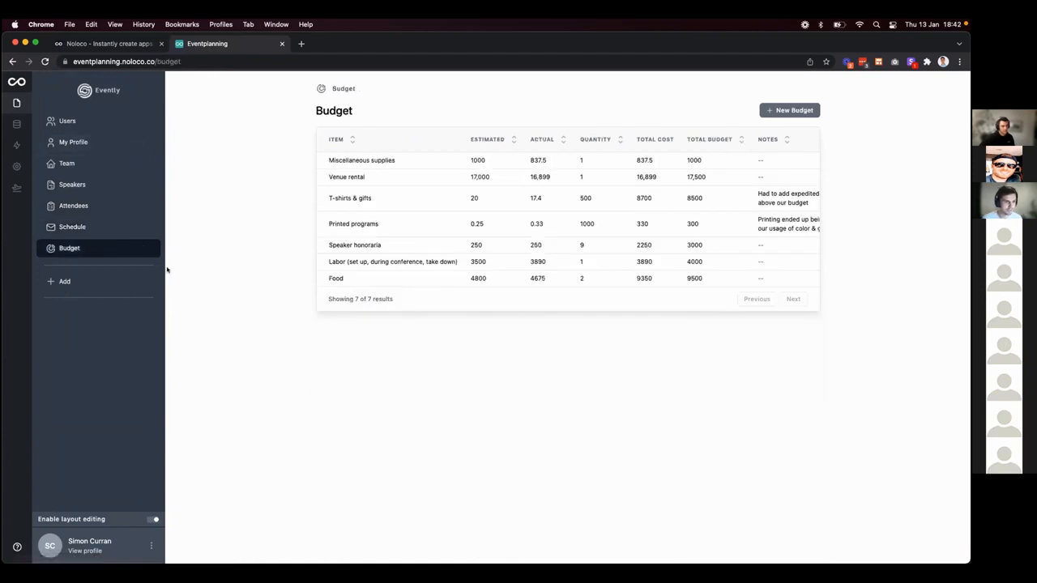
pyautogui.click(403, 112)
pyautogui.click(129, 91)
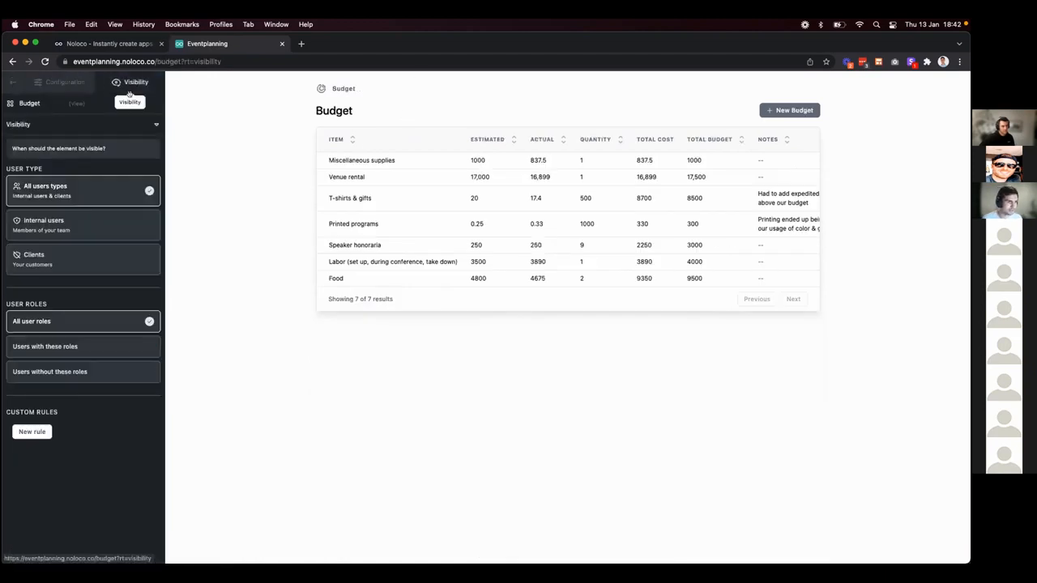
pyautogui.click(70, 347)
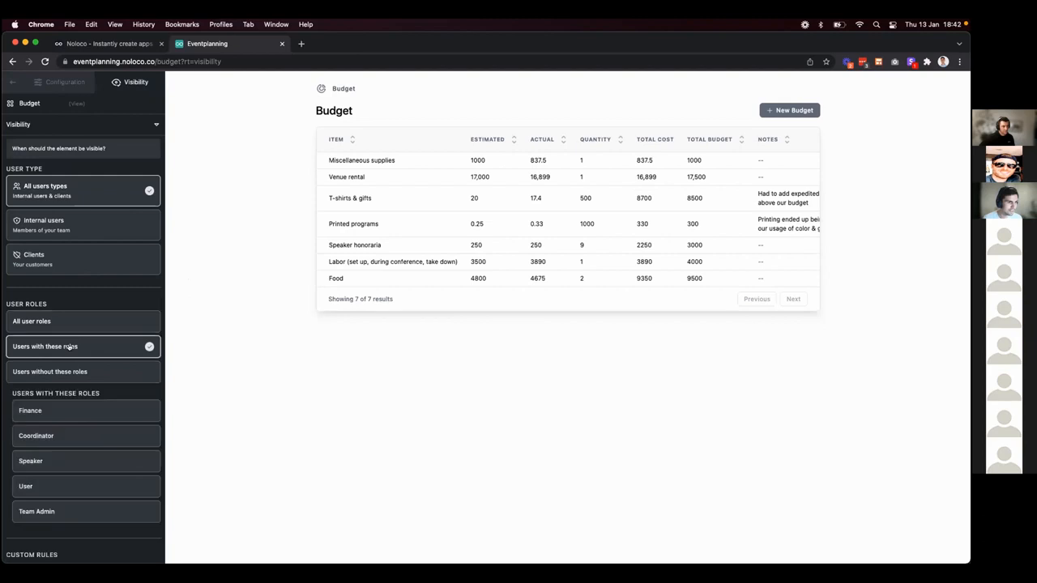
pyautogui.click(73, 412)
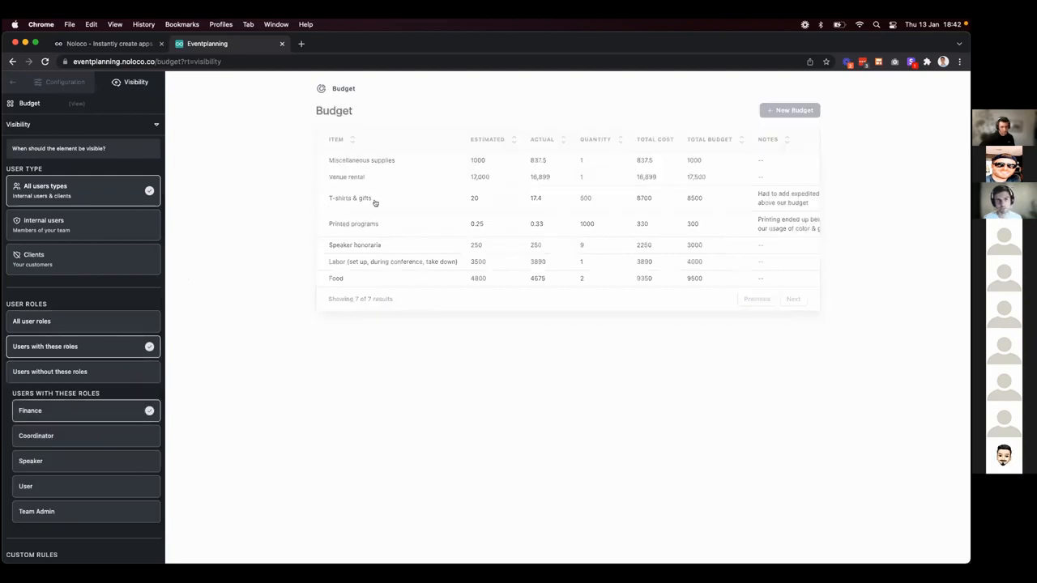
pyautogui.click(11, 81)
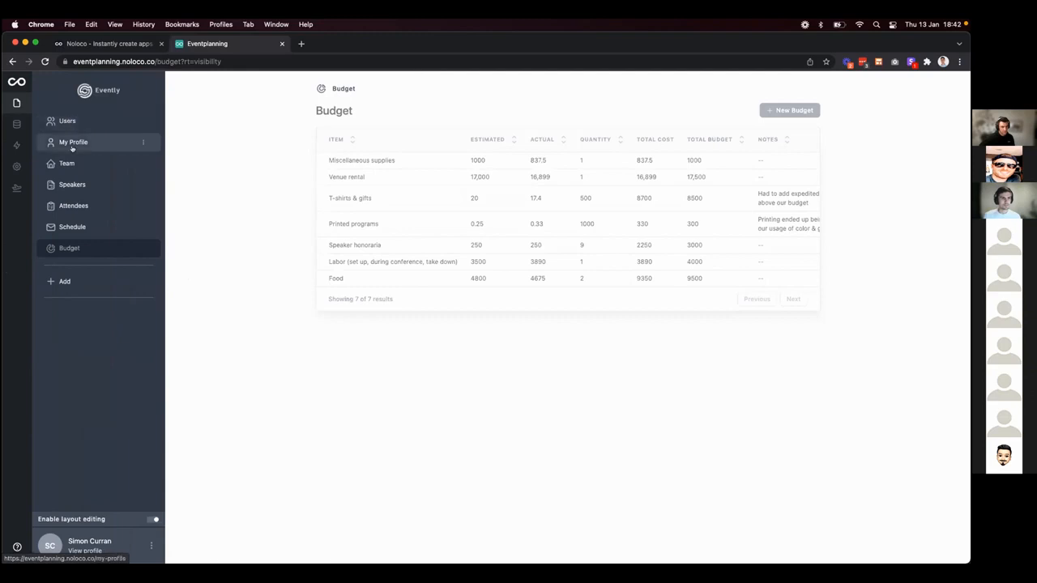
pyautogui.click(73, 185)
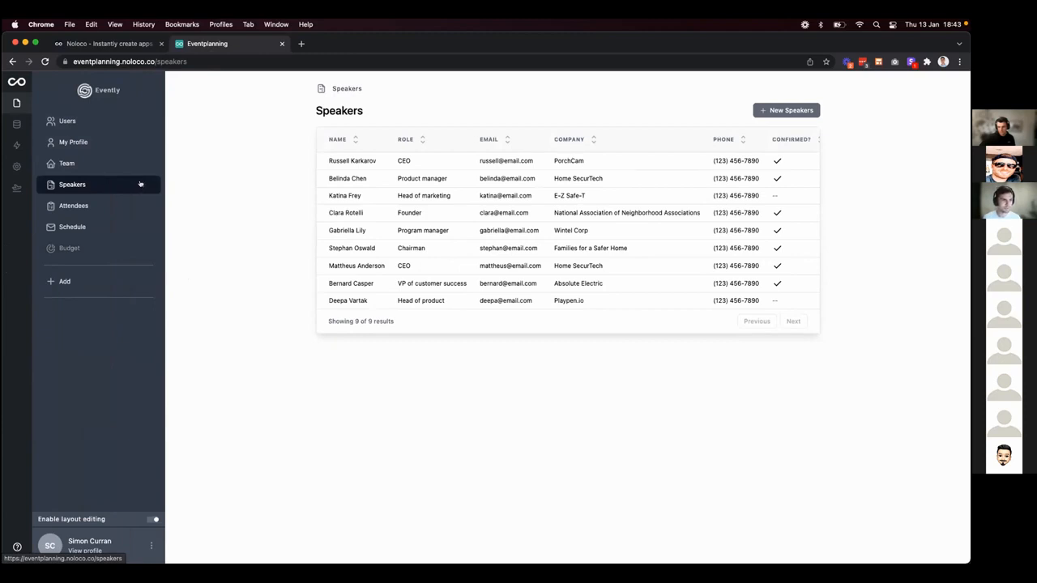
# Add a new page from the Speakers collection using the Single Record display.
pyautogui.click(63, 282)
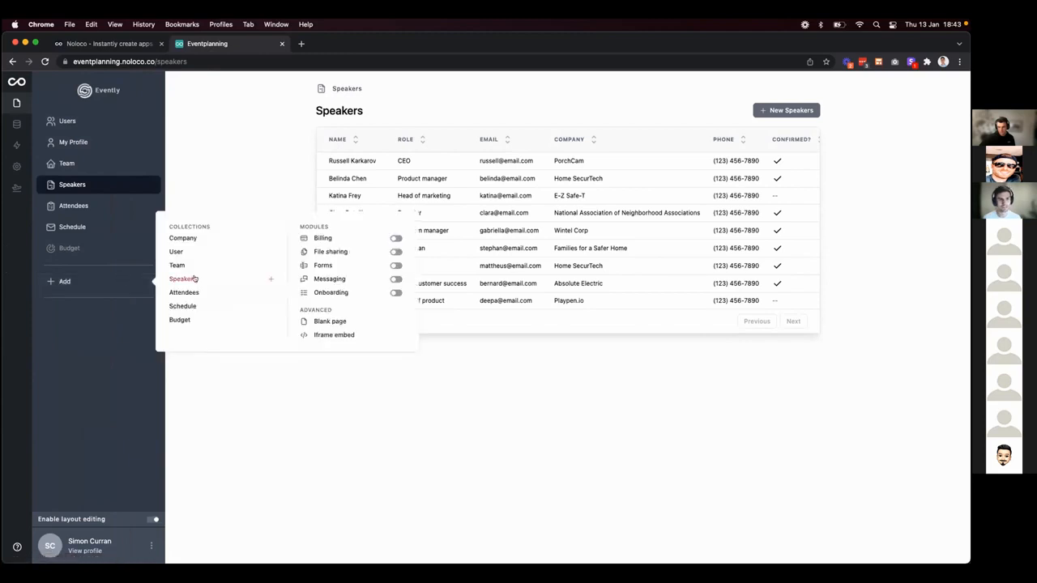
pyautogui.click(183, 278)
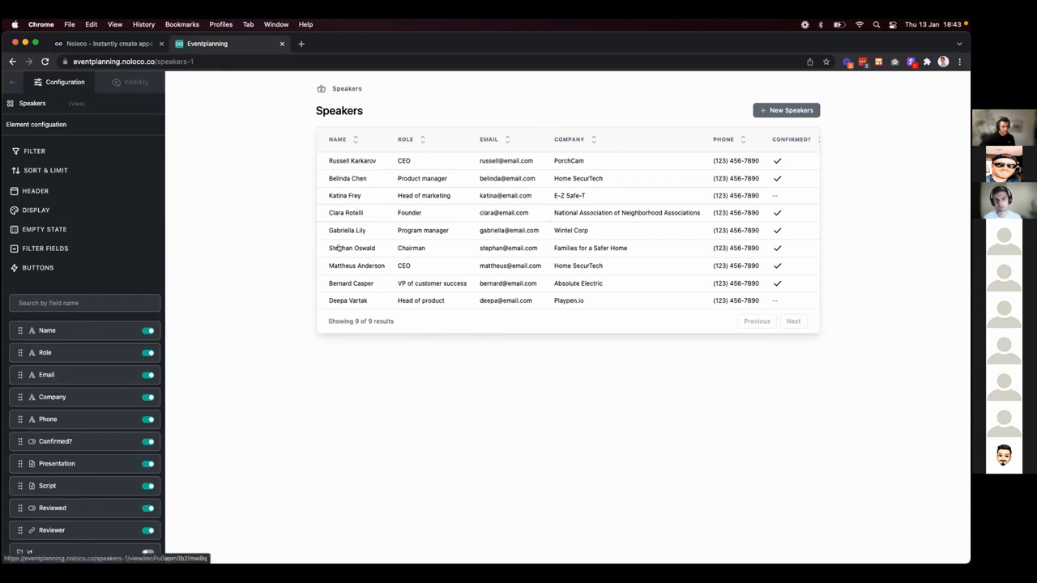
pyautogui.click(45, 211)
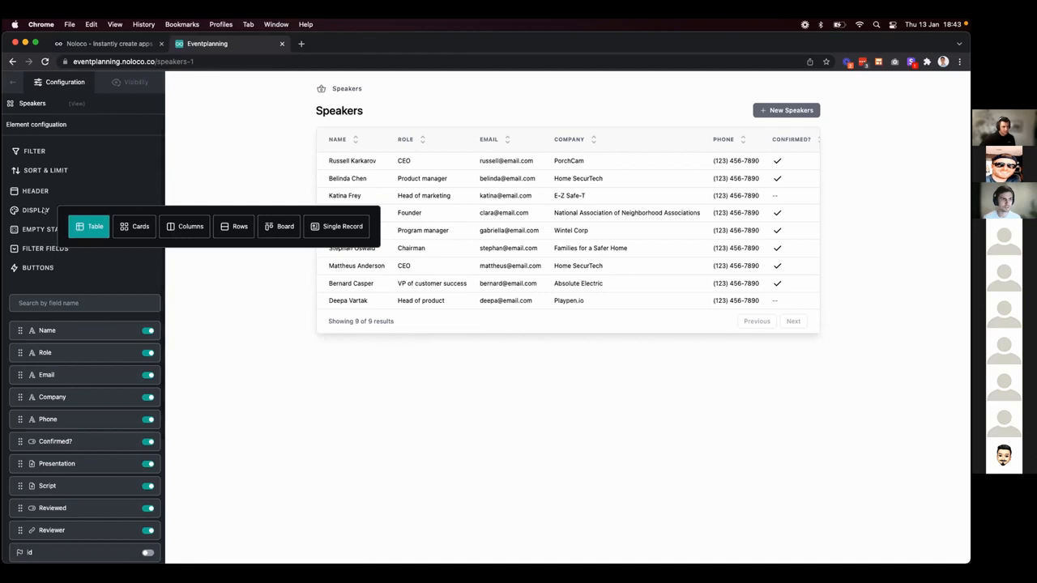
pyautogui.click(340, 226)
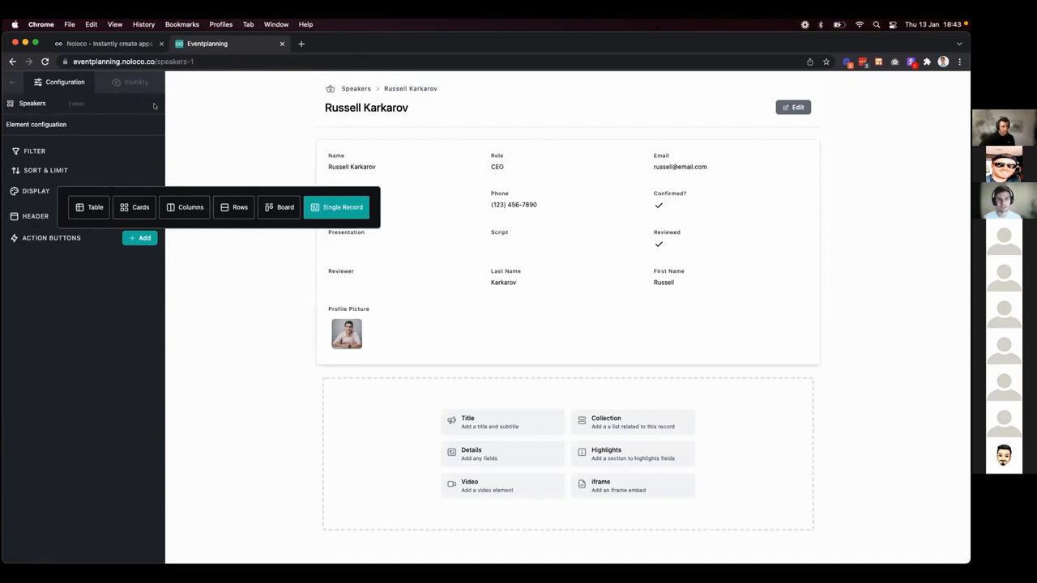
pyautogui.click(222, 115)
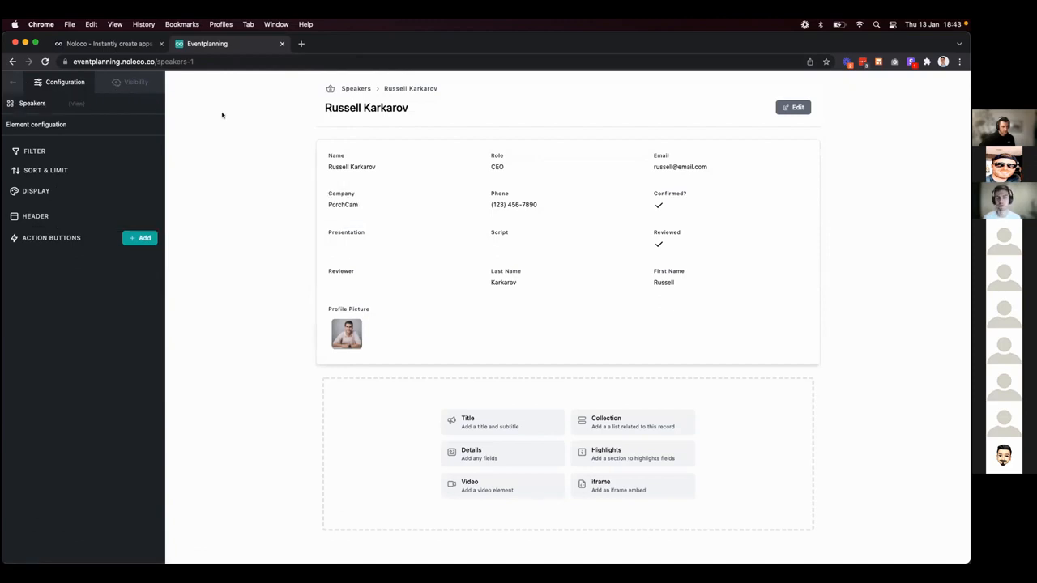
pyautogui.click(17, 87)
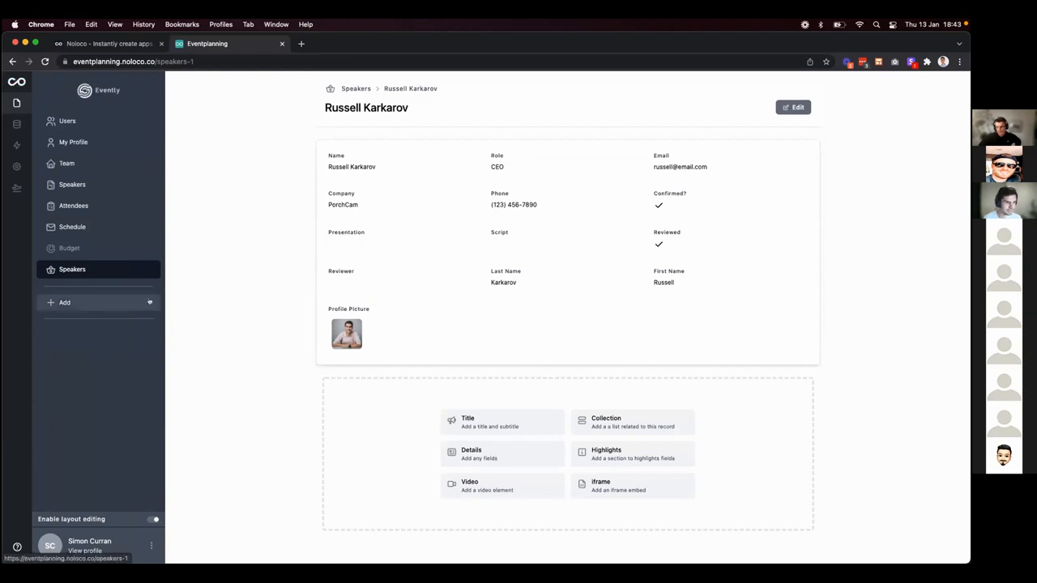
# Rename the new Speakers page to 'My Events' and set its icon to the Alien.
pyautogui.click(143, 270)
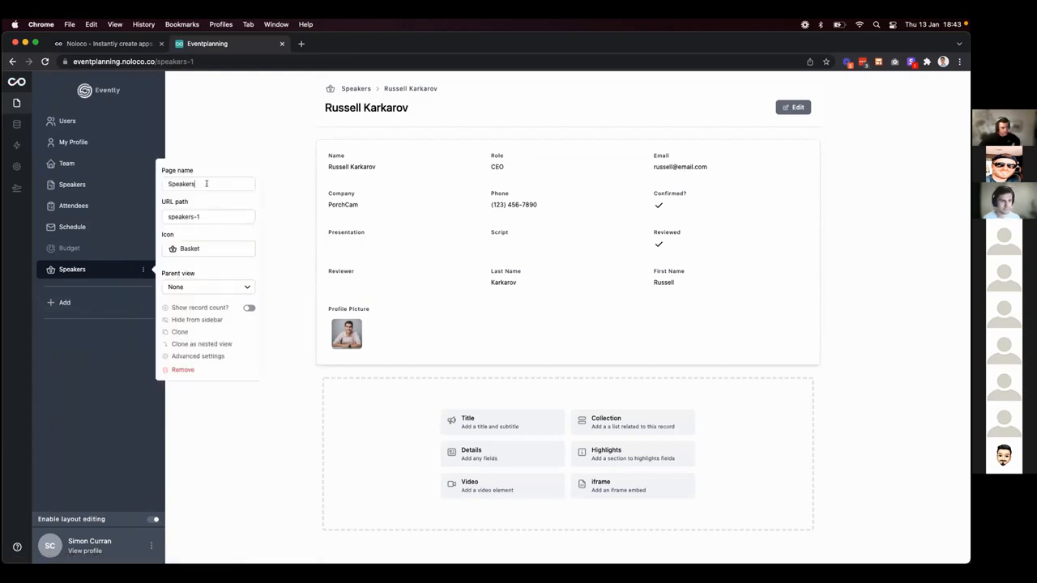
pyautogui.moveTo(208, 184); pyautogui.dragTo(168, 184)
pyautogui.write('My')
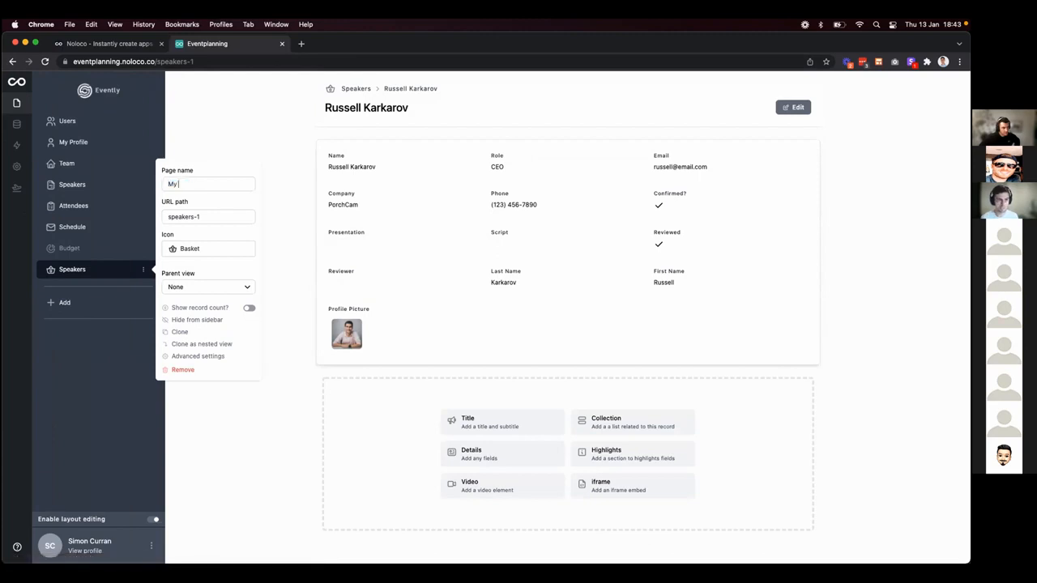
pyautogui.write(' Event')
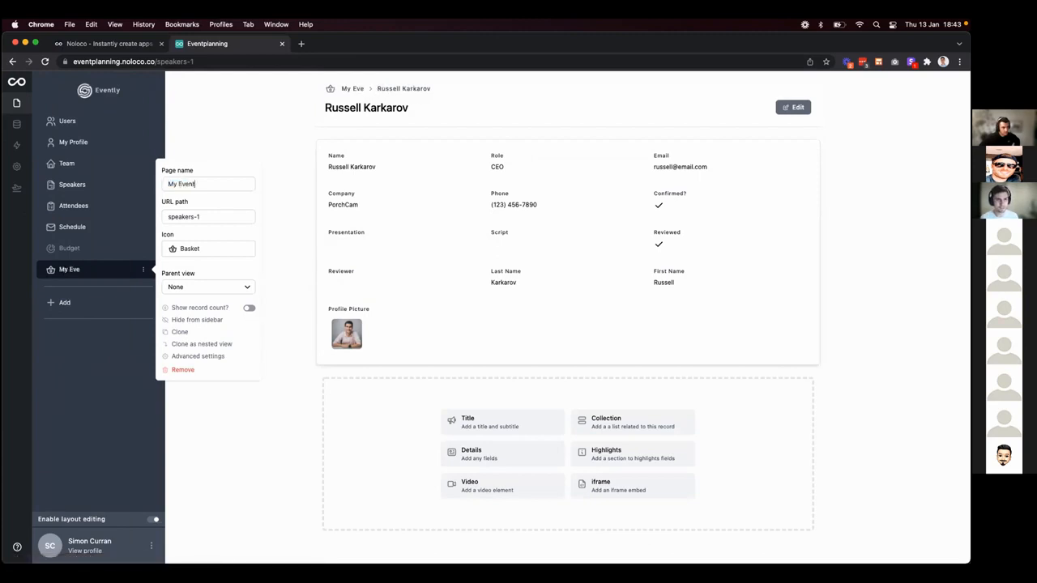
pyautogui.write('s')
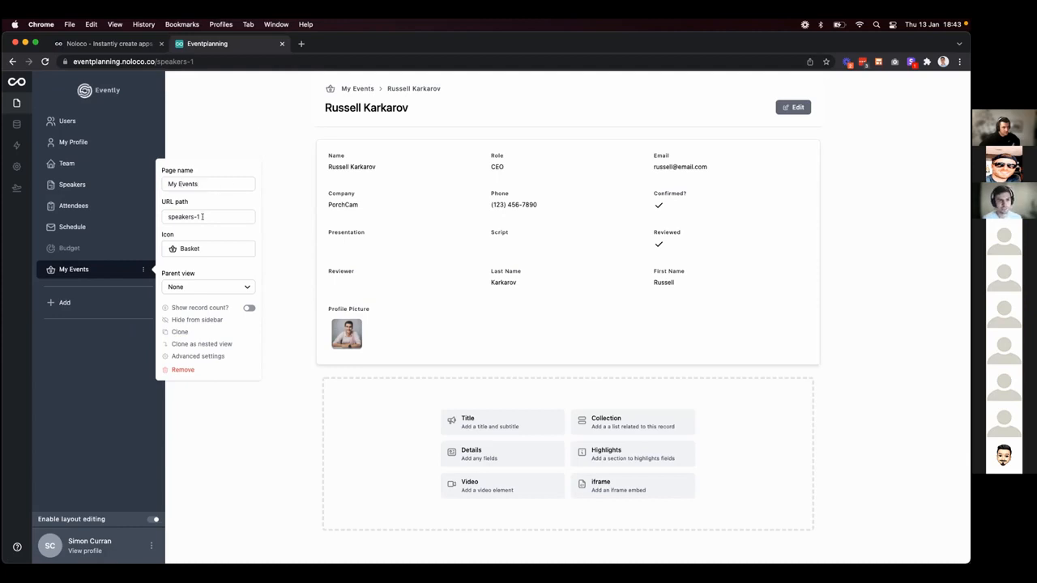
pyautogui.click(193, 248)
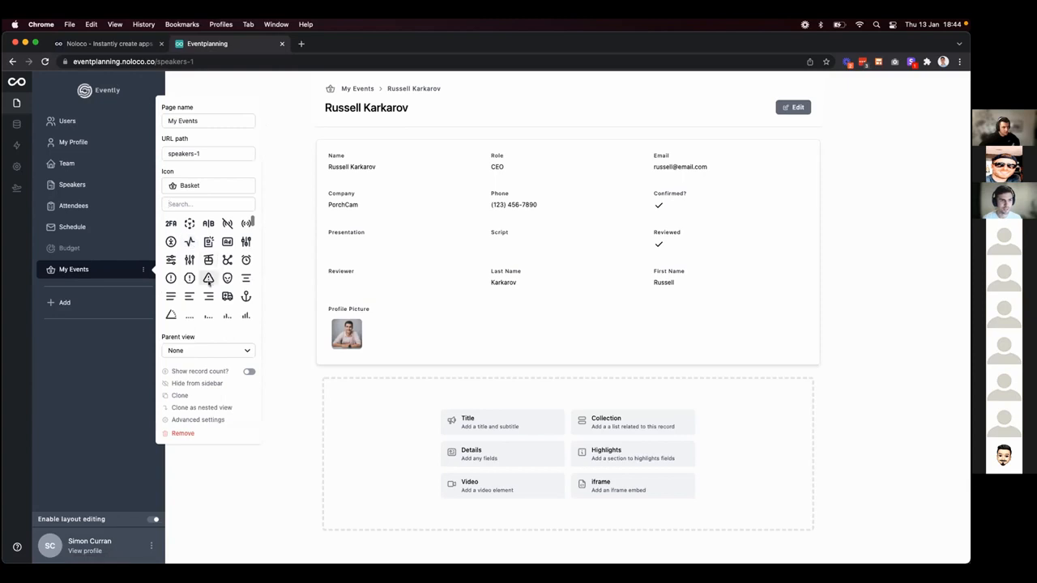
pyautogui.click(221, 282)
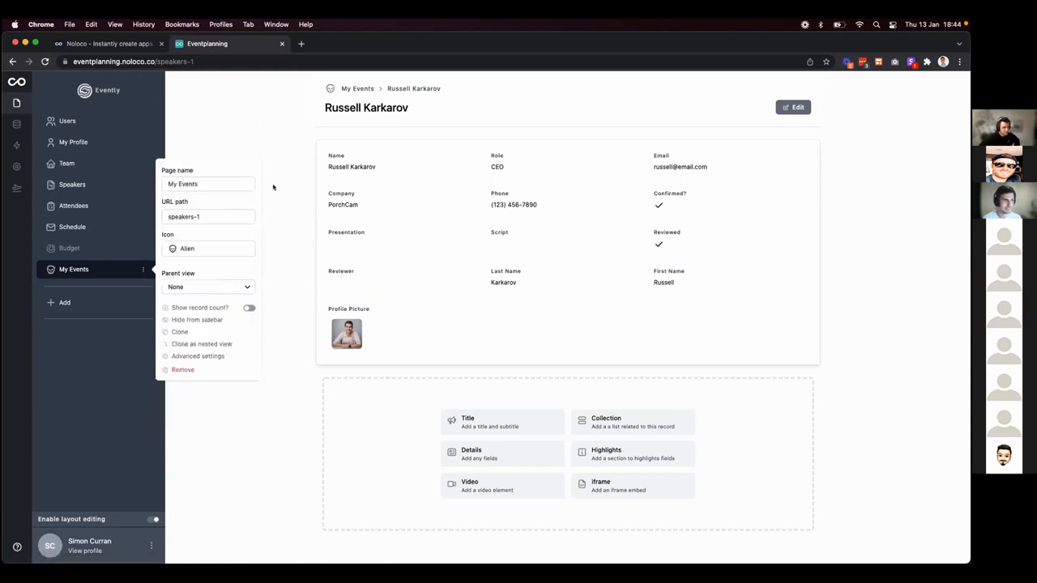
pyautogui.click(264, 139)
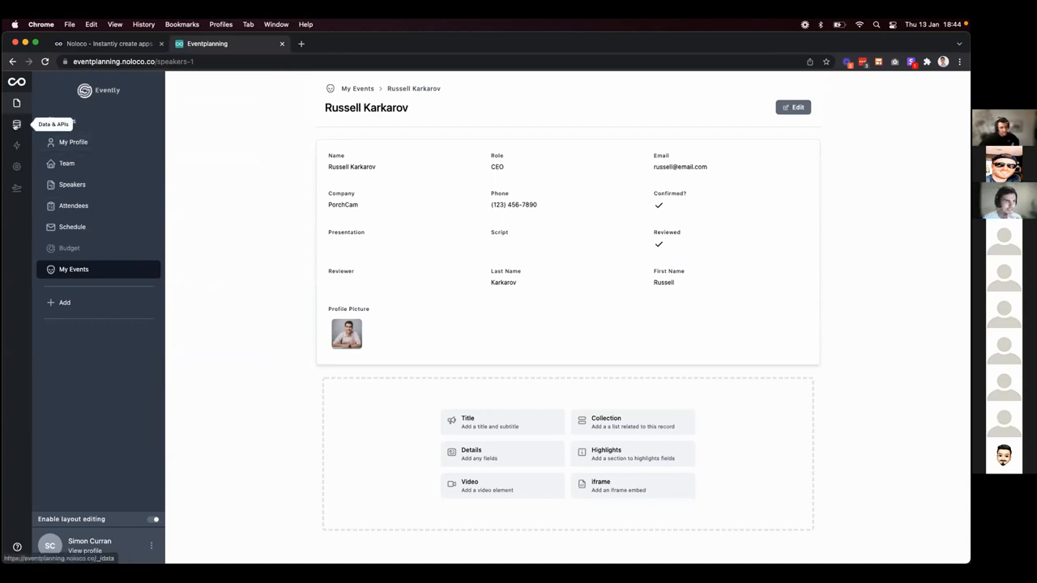
# Enable permissions on the Speakers table and add a second rule without the Speaker role.
pyautogui.click(16, 124)
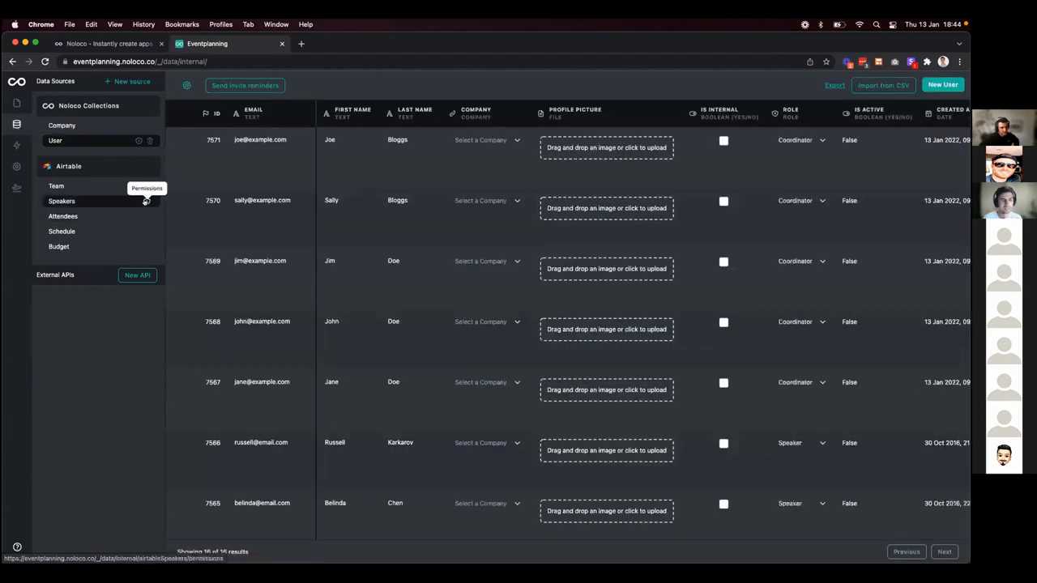
pyautogui.click(146, 200)
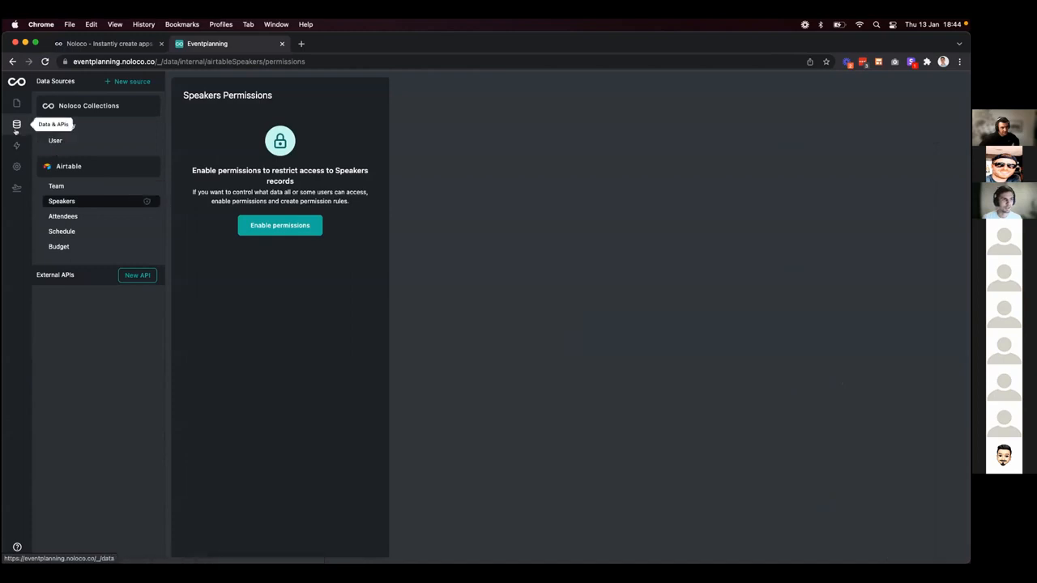
pyautogui.click(252, 223)
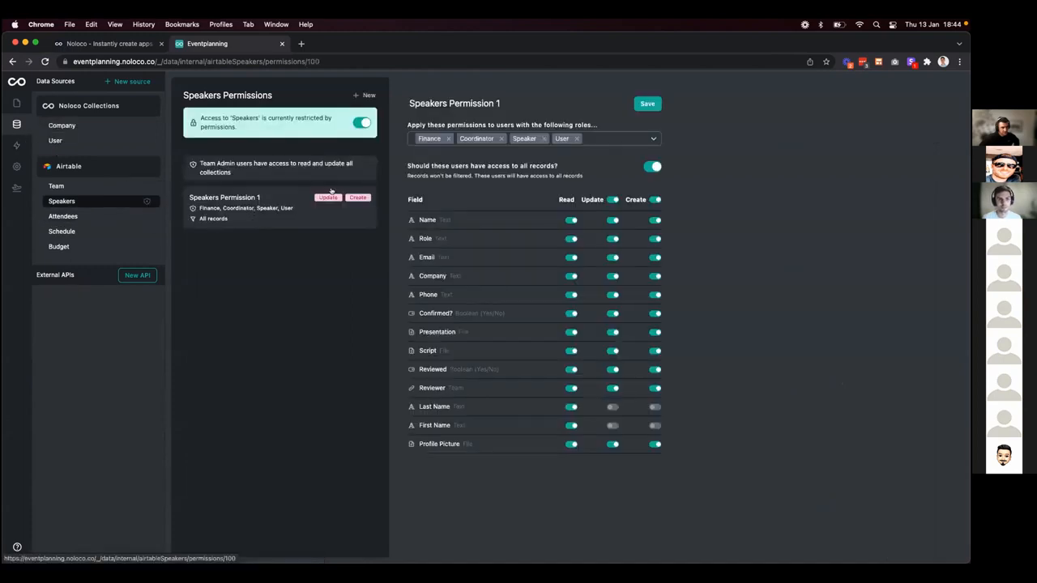
pyautogui.click(364, 95)
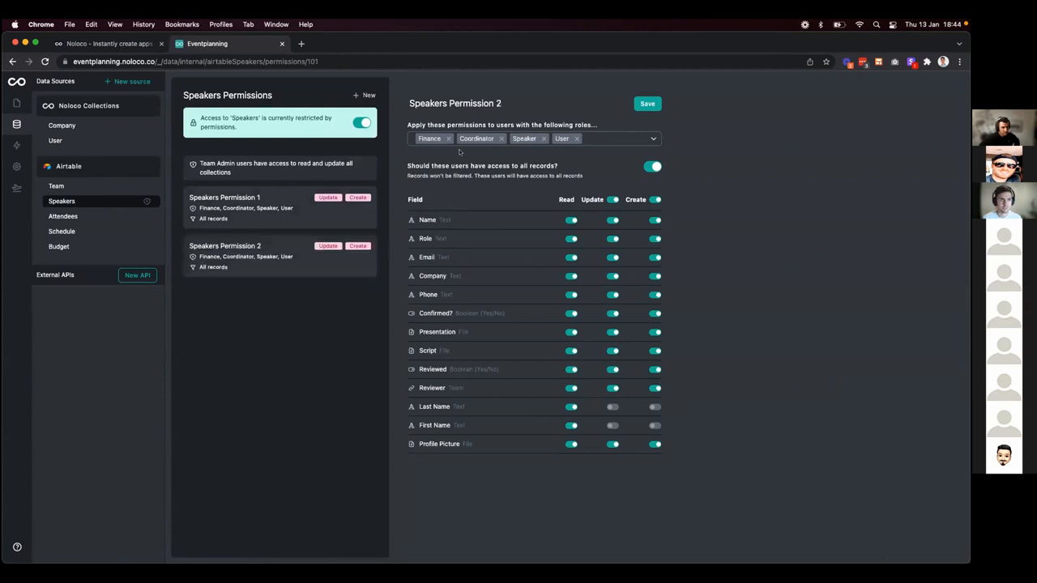
pyautogui.click(544, 138)
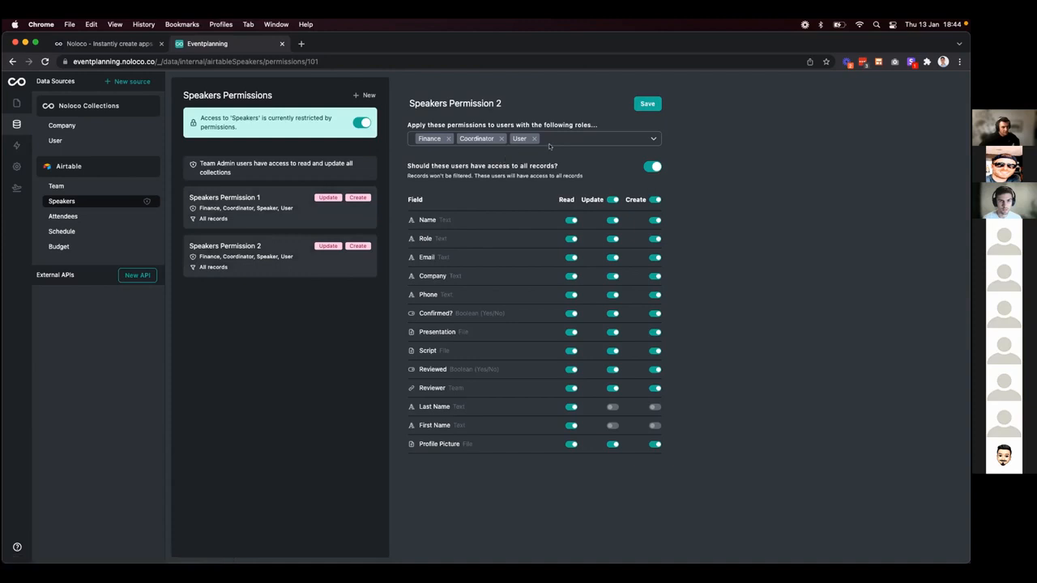
# Limit Permission 1 to the Speaker role, turning off create access and all-records access.
pyautogui.click(297, 205)
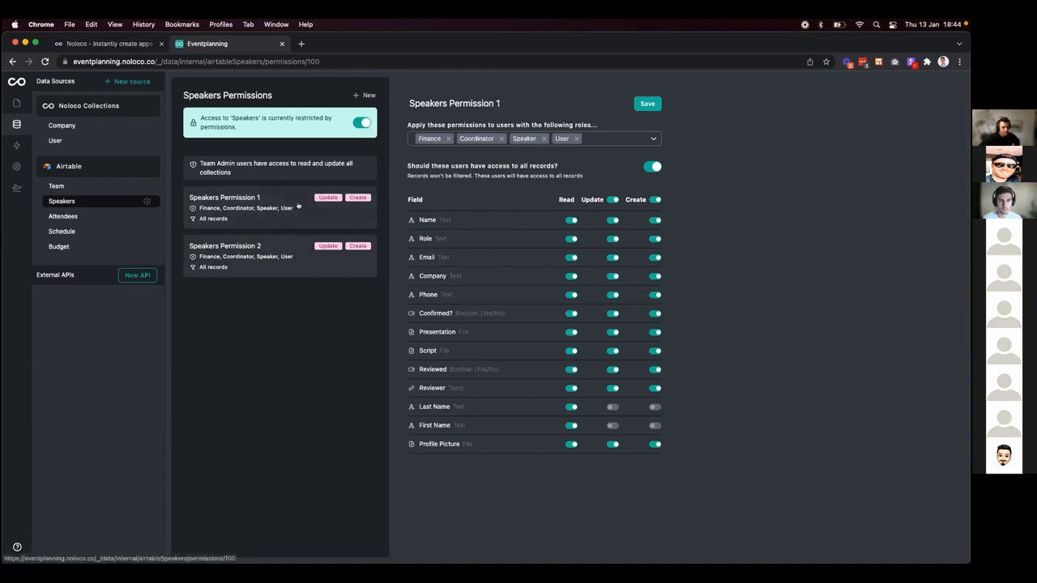
pyautogui.click(448, 138)
pyautogui.click(459, 139)
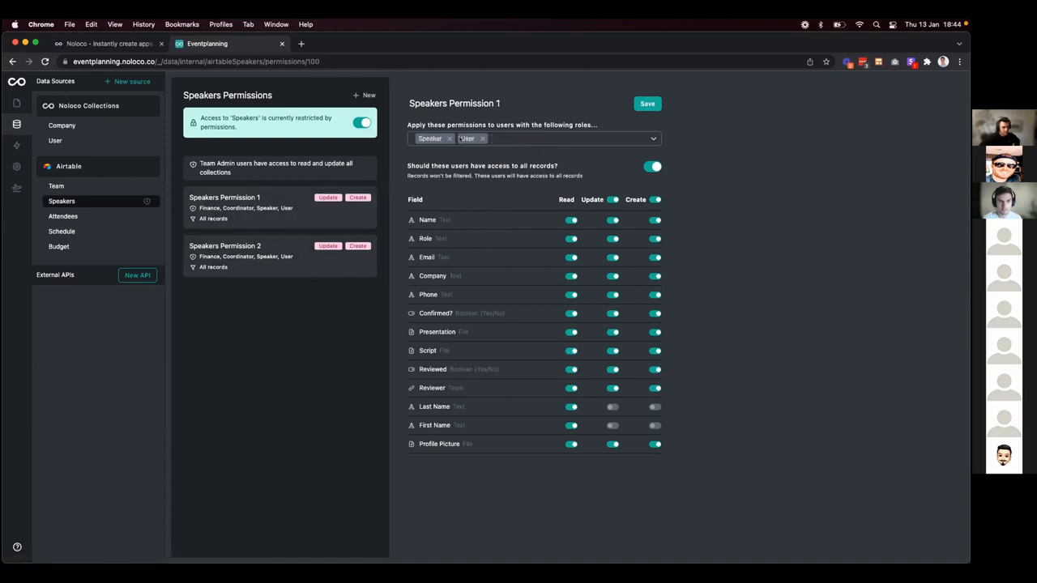
pyautogui.click(482, 139)
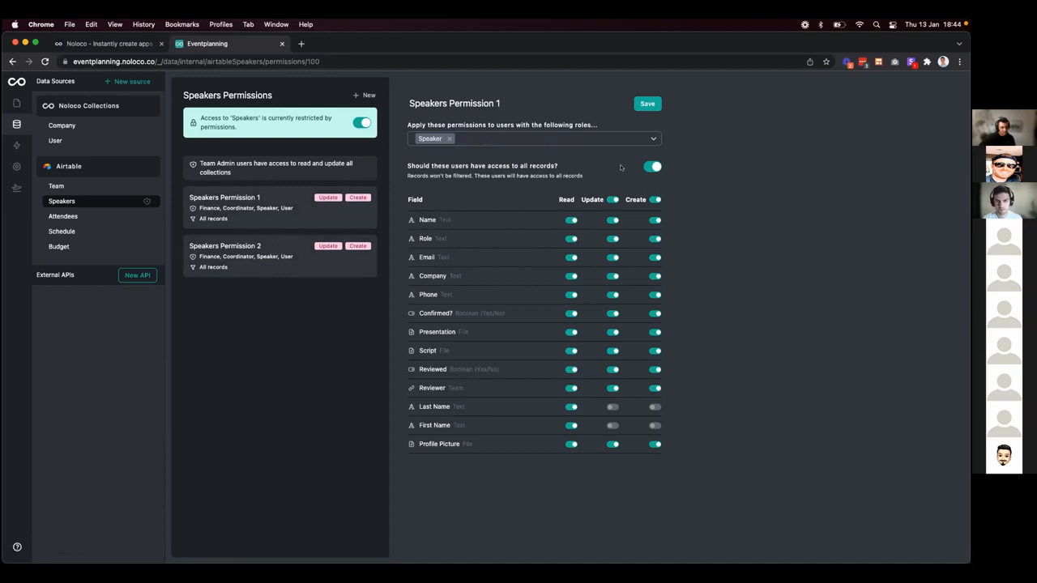
pyautogui.click(654, 199)
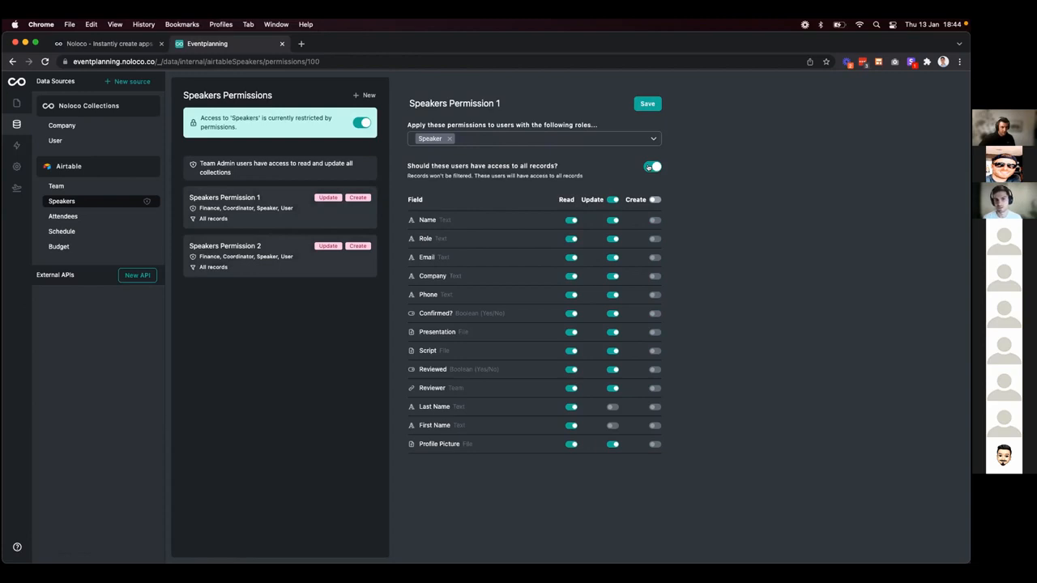
pyautogui.click(649, 167)
pyautogui.click(500, 195)
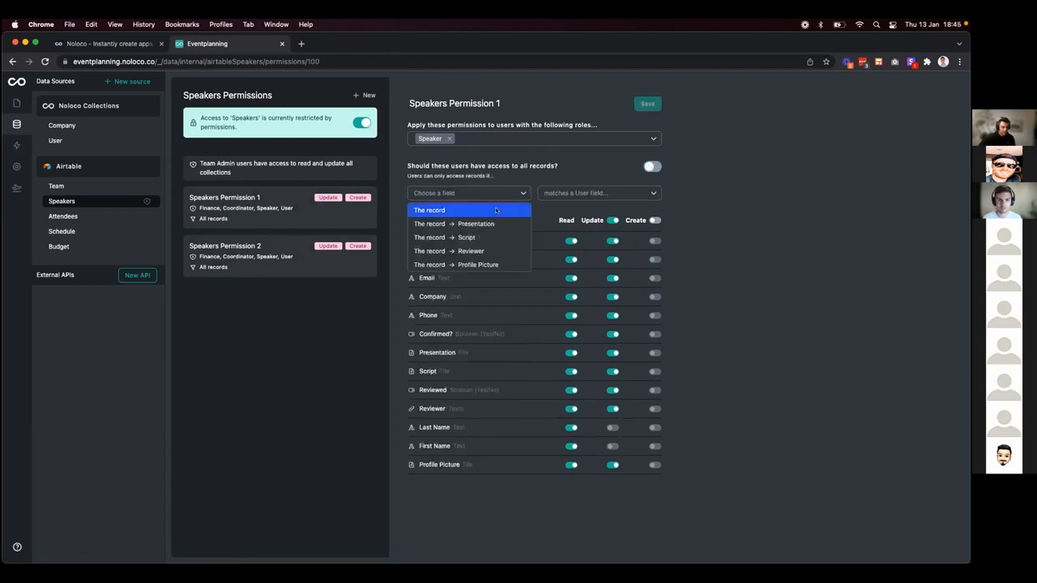
# Pick 'The record' as the match, then reload the Speakers table and reopen its permissions.
pyautogui.click(495, 210)
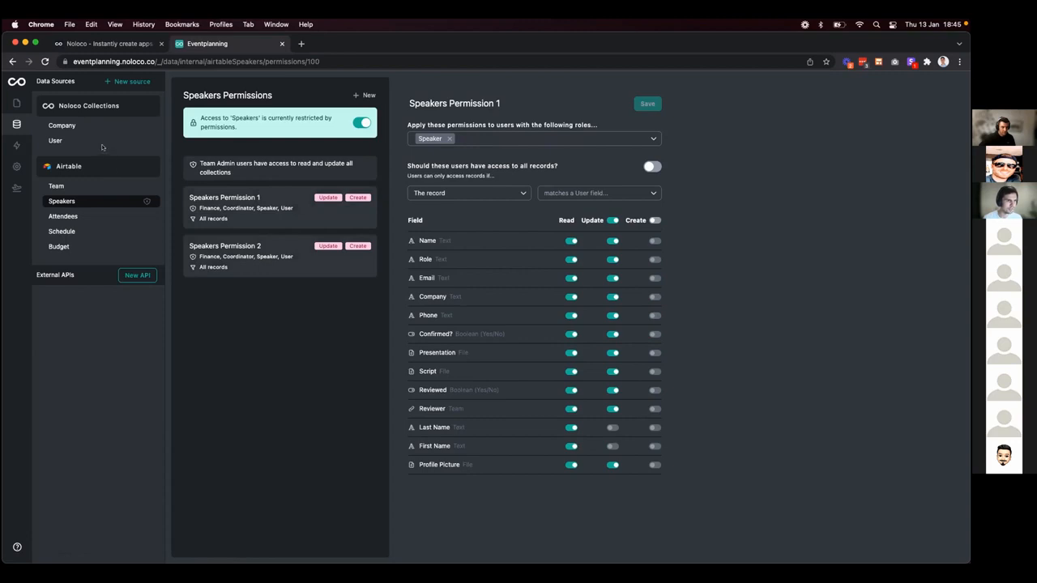
pyautogui.click(86, 201)
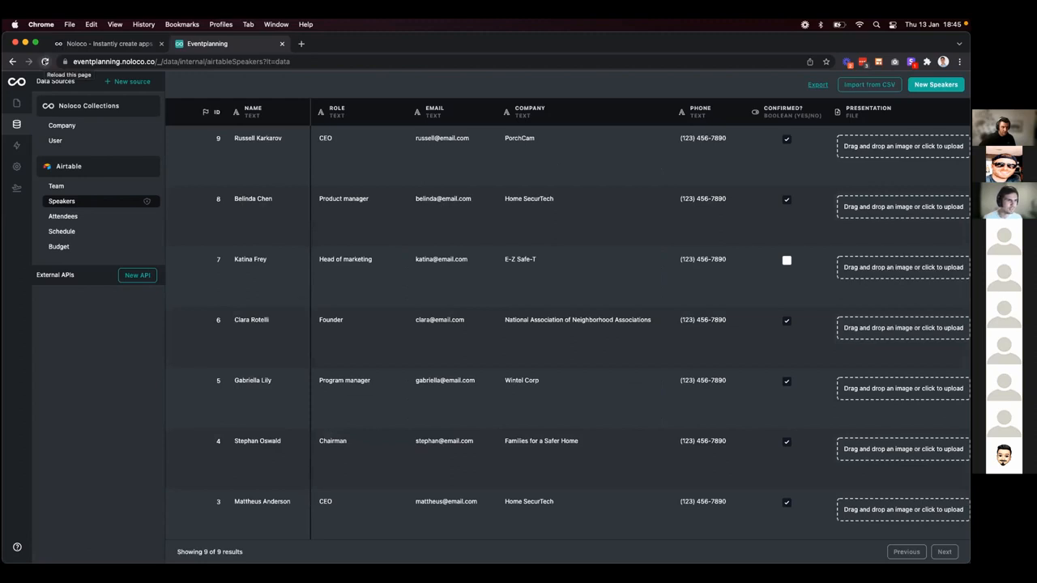
pyautogui.click(44, 61)
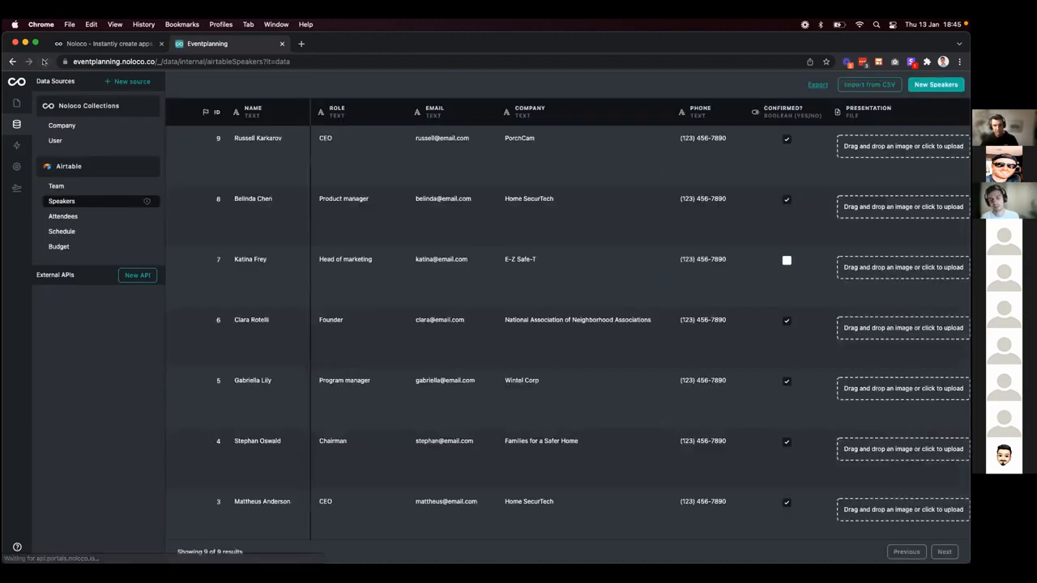
pyautogui.click(146, 201)
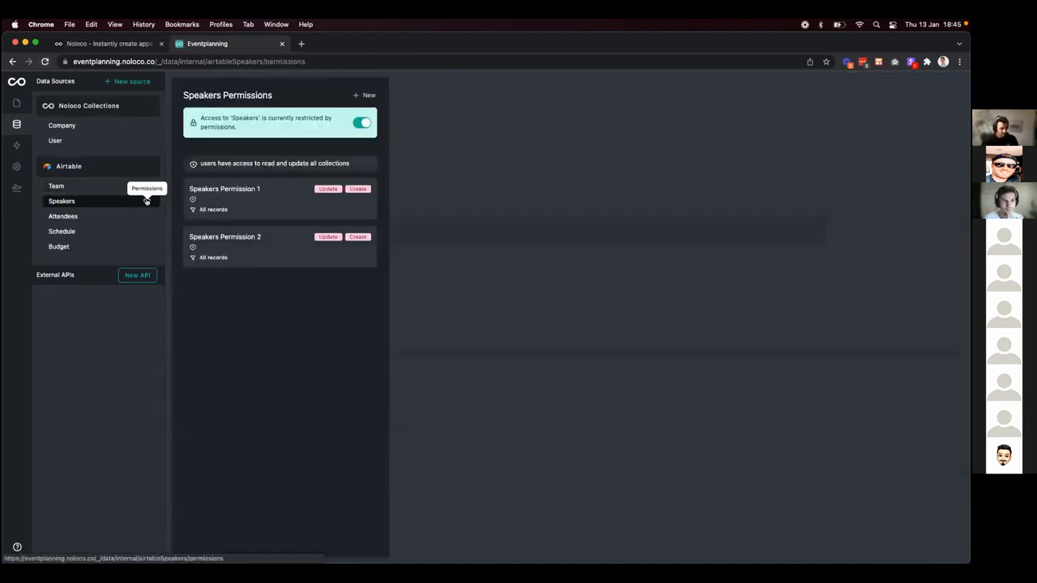
# Limit the first Speakers rule to the Speaker role and rename it 'Speakers Permission'.
pyautogui.click(265, 218)
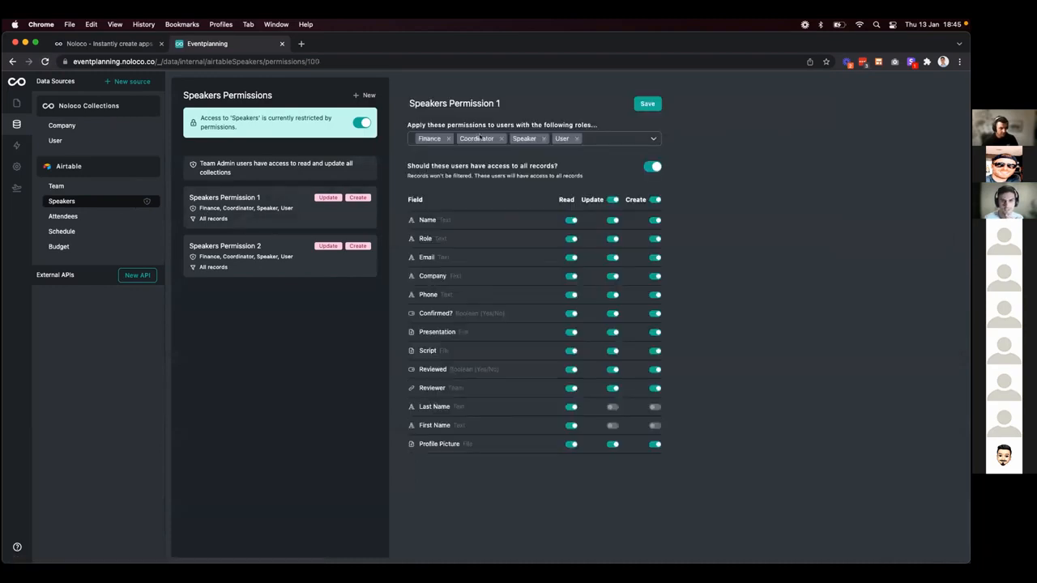
pyautogui.click(447, 139)
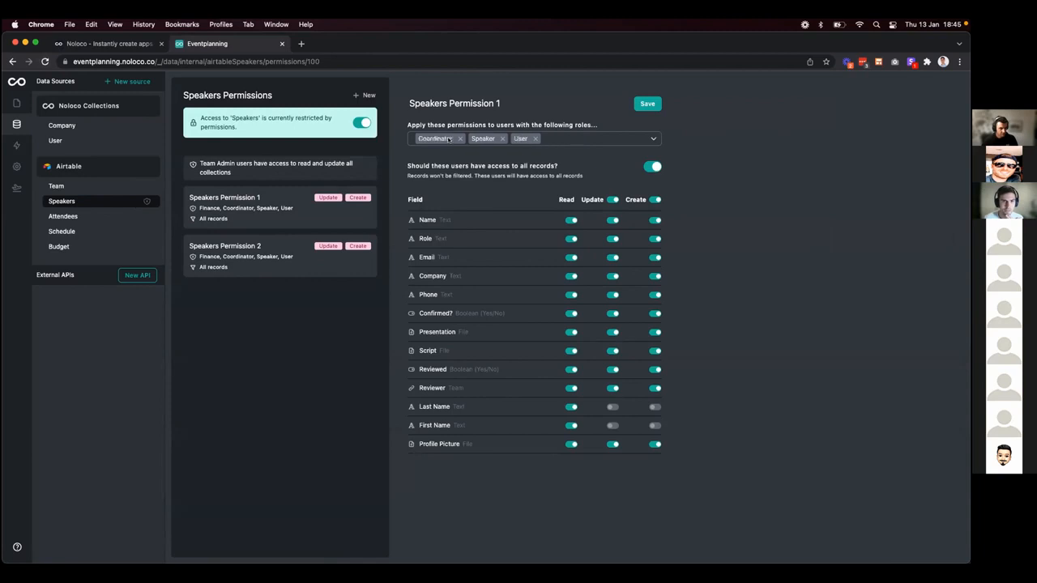
pyautogui.click(459, 139)
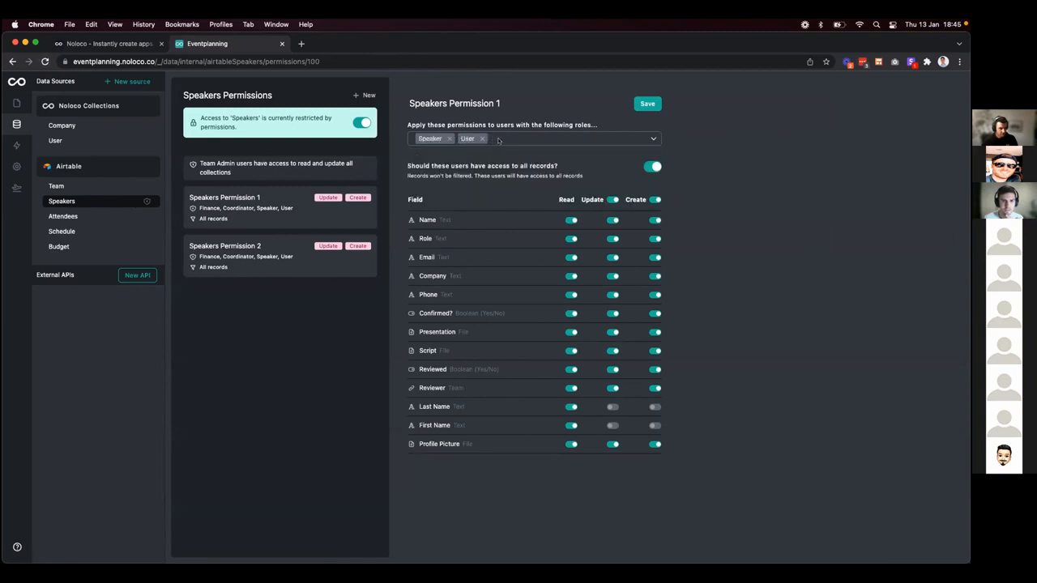
pyautogui.click(482, 139)
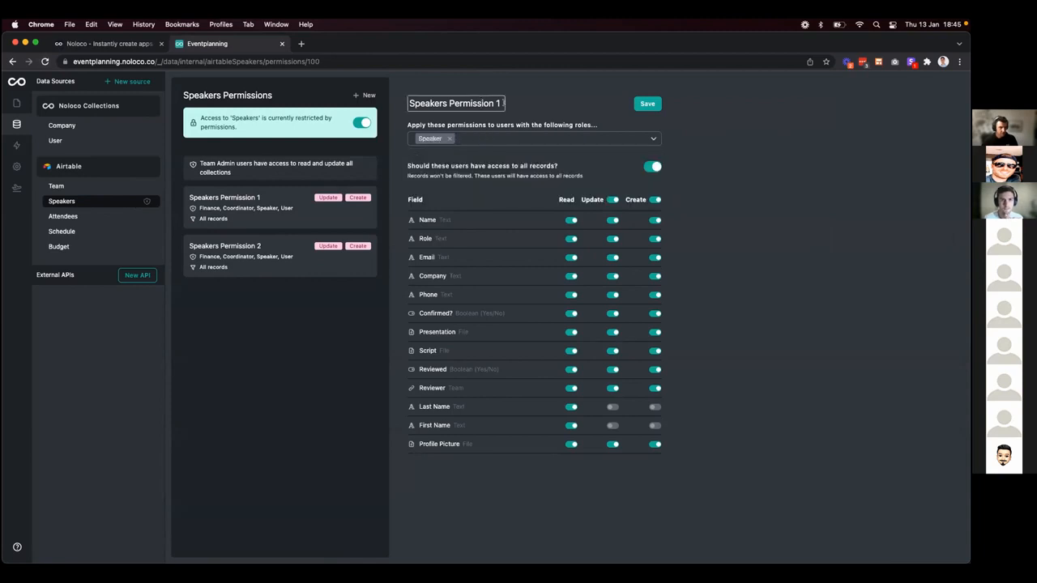
pyautogui.click(498, 103)
pyautogui.press('BackSpace')
pyautogui.click(559, 105)
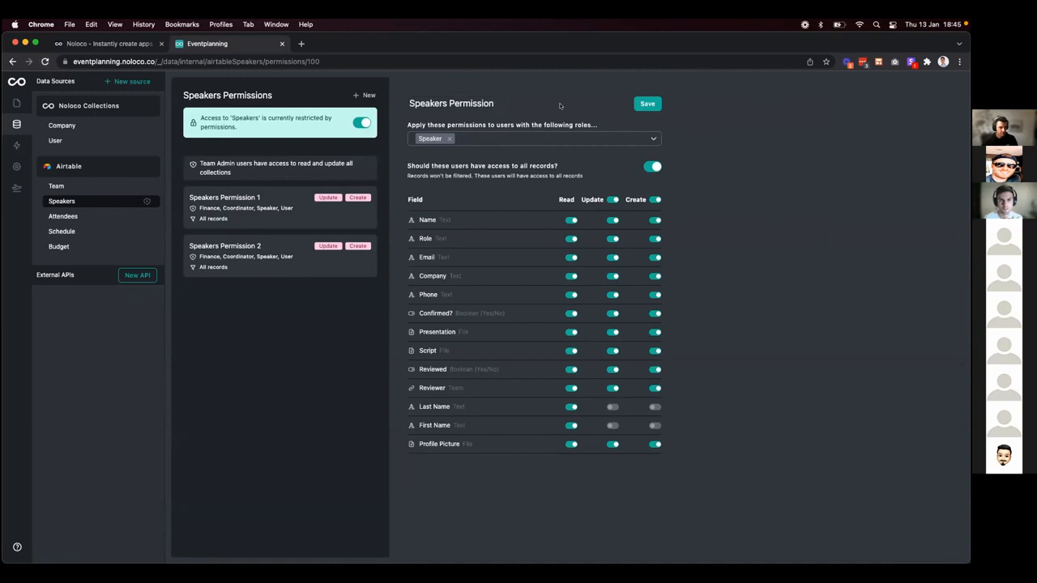
# Disable create and all-records access, match records to the user's Speaker, and save.
pyautogui.click(654, 200)
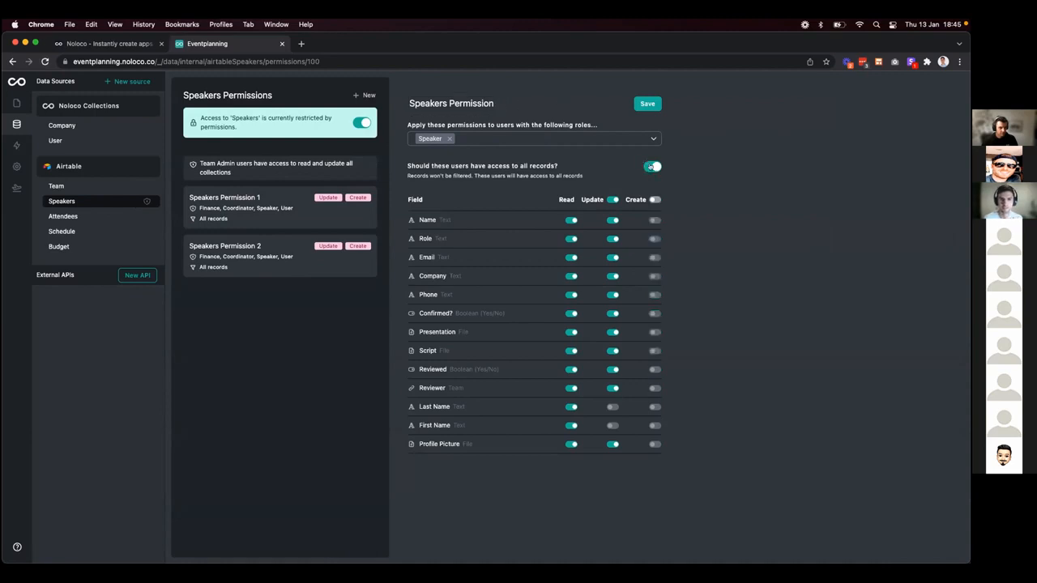
pyautogui.click(651, 166)
pyautogui.click(459, 191)
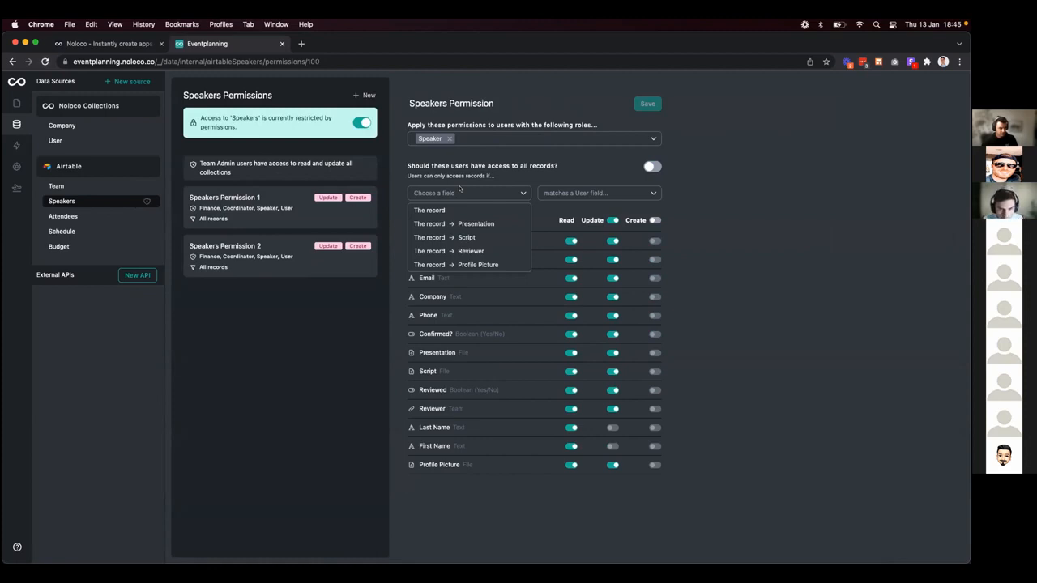
pyautogui.click(461, 210)
pyautogui.click(555, 199)
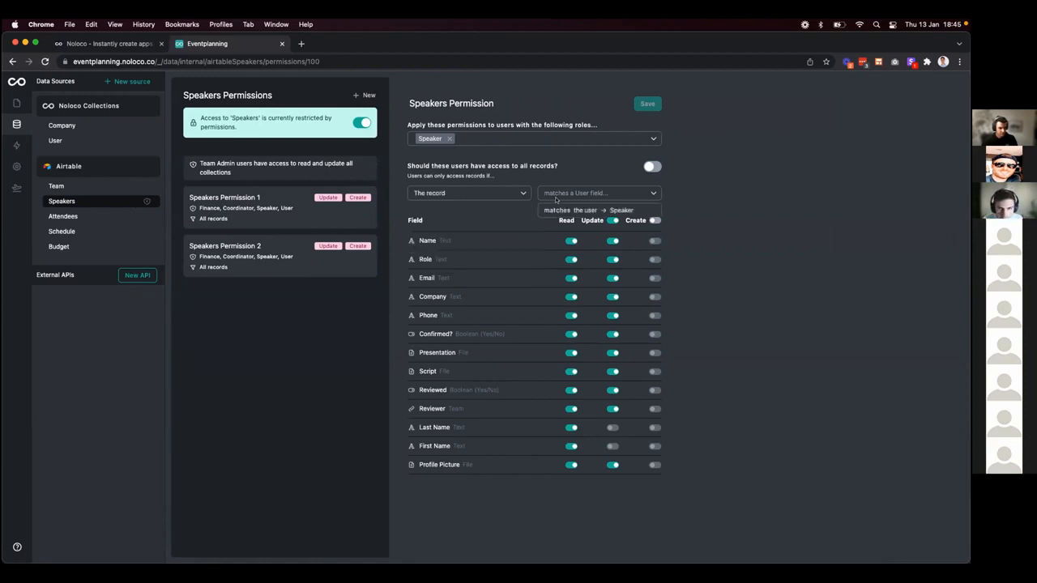
pyautogui.click(565, 211)
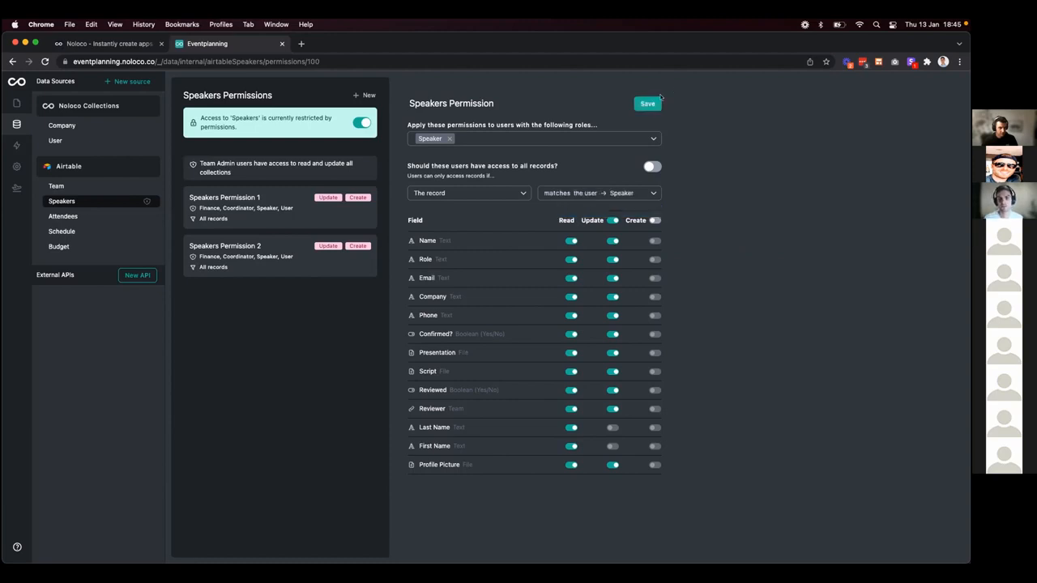
pyautogui.click(648, 104)
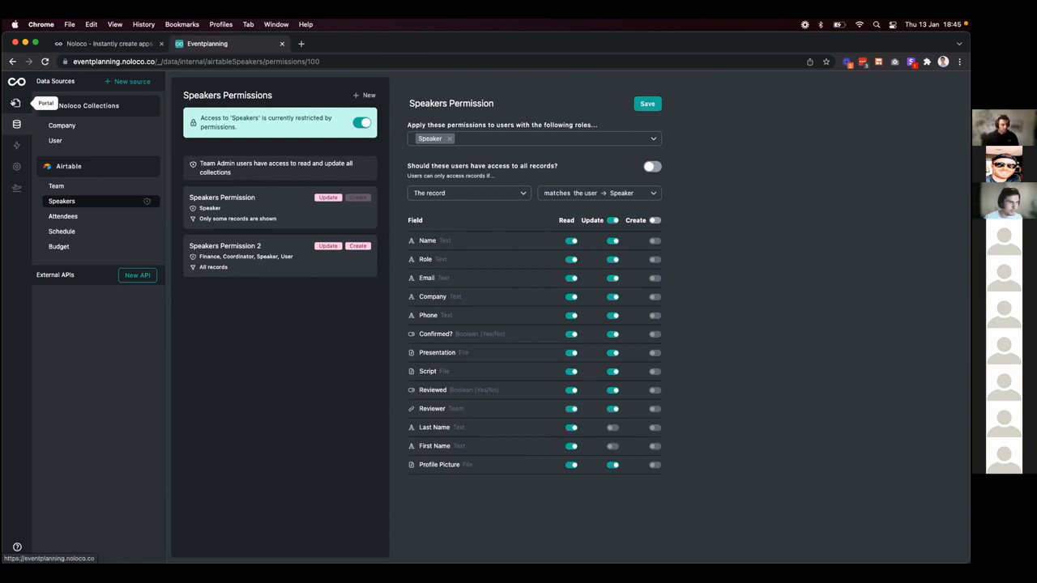
# Switch back to the Evently portal and open the speaker's record on My Events.
pyautogui.click(16, 103)
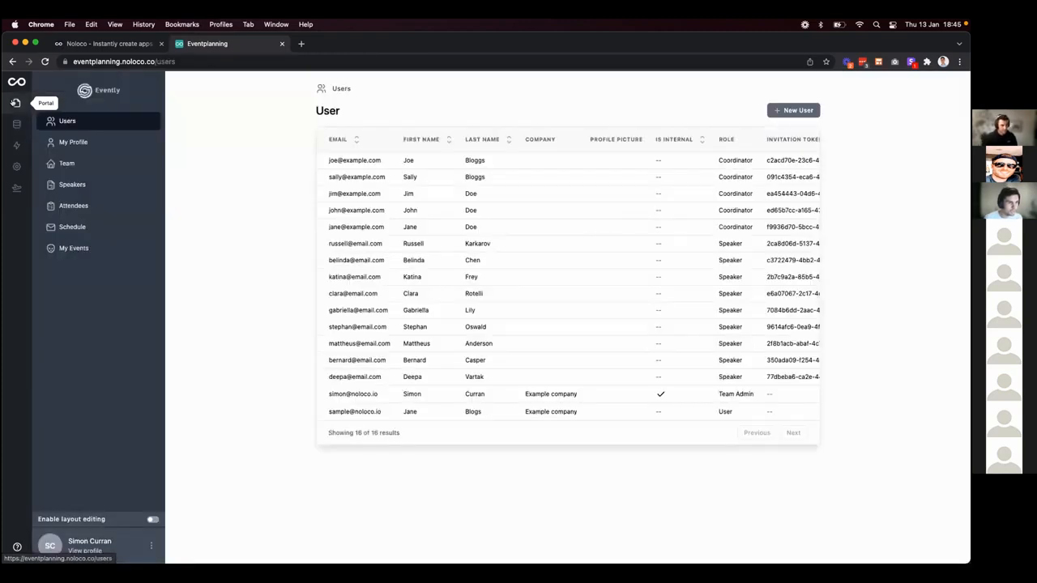
pyautogui.click(74, 248)
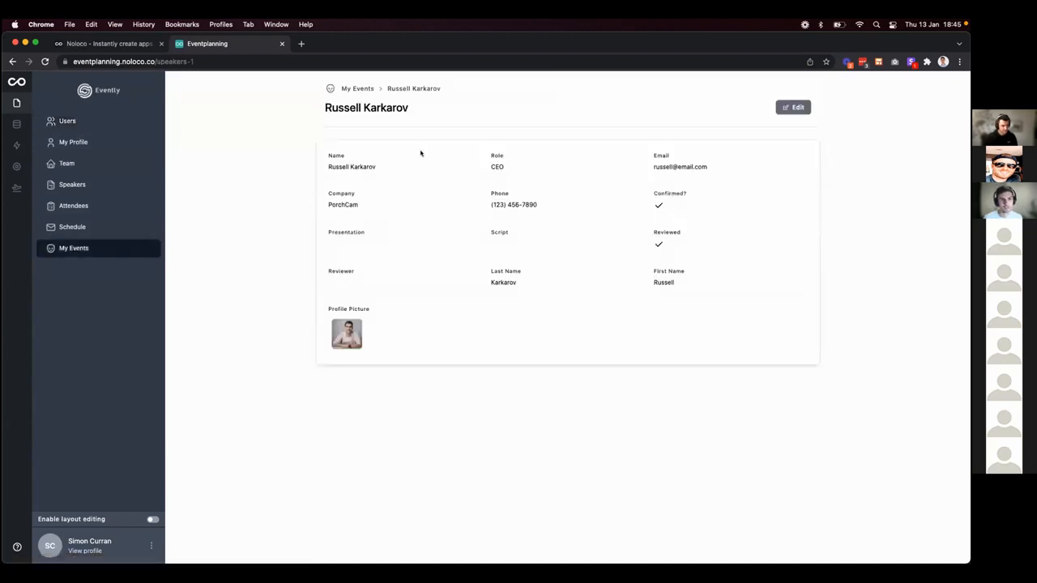
# Preview the Evently app as the speaker user.
pyautogui.click(150, 547)
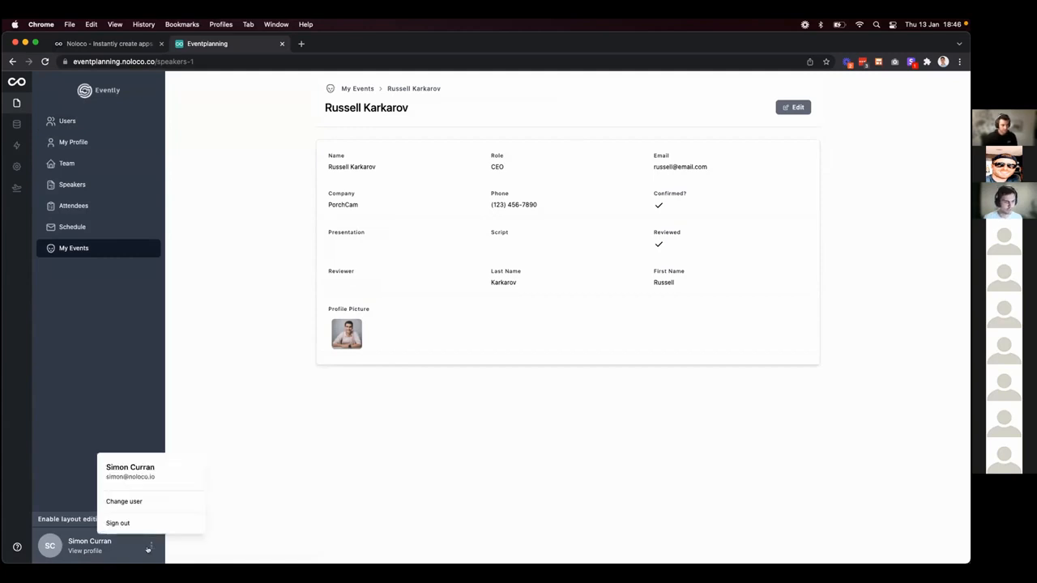
pyautogui.click(132, 501)
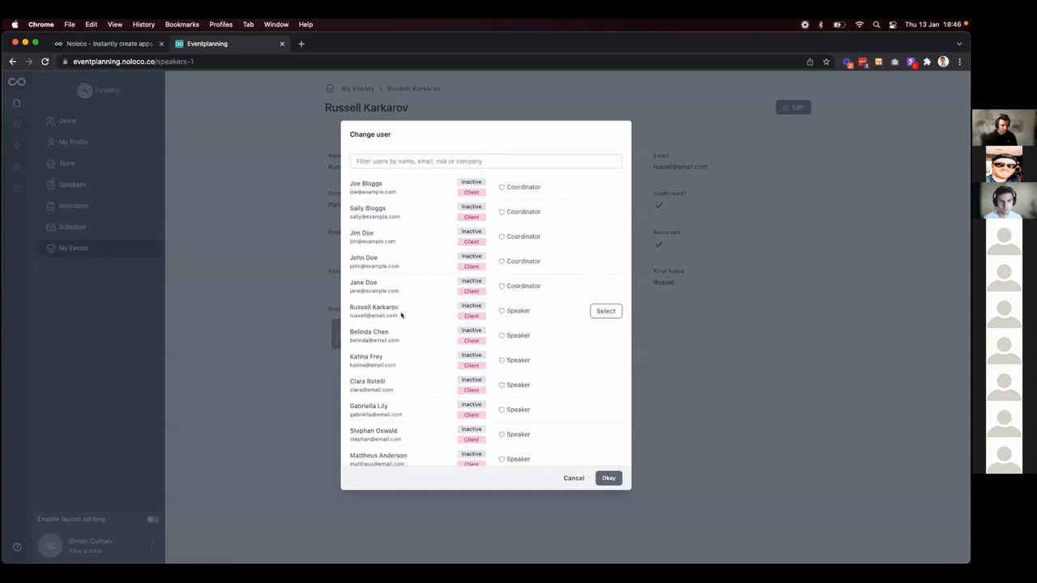
pyautogui.click(606, 311)
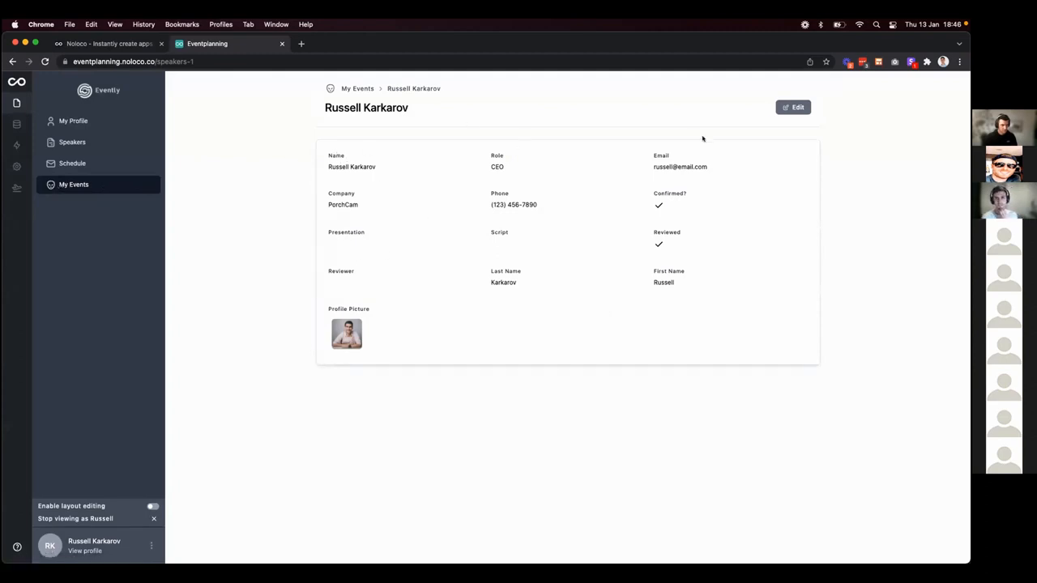
# Save the speaker record edits and enable layout editing for the page.
pyautogui.click(794, 113)
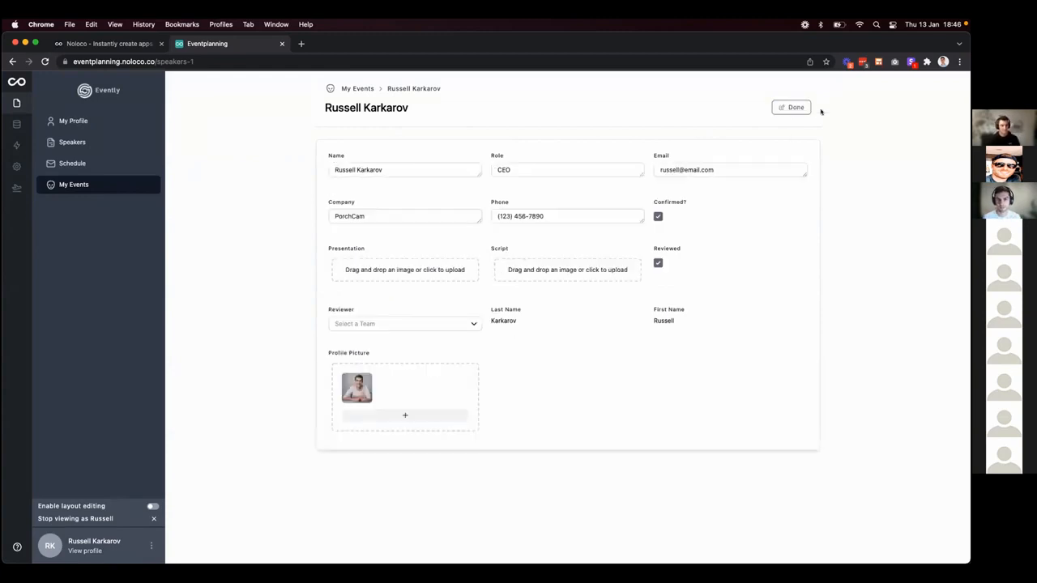
pyautogui.click(785, 108)
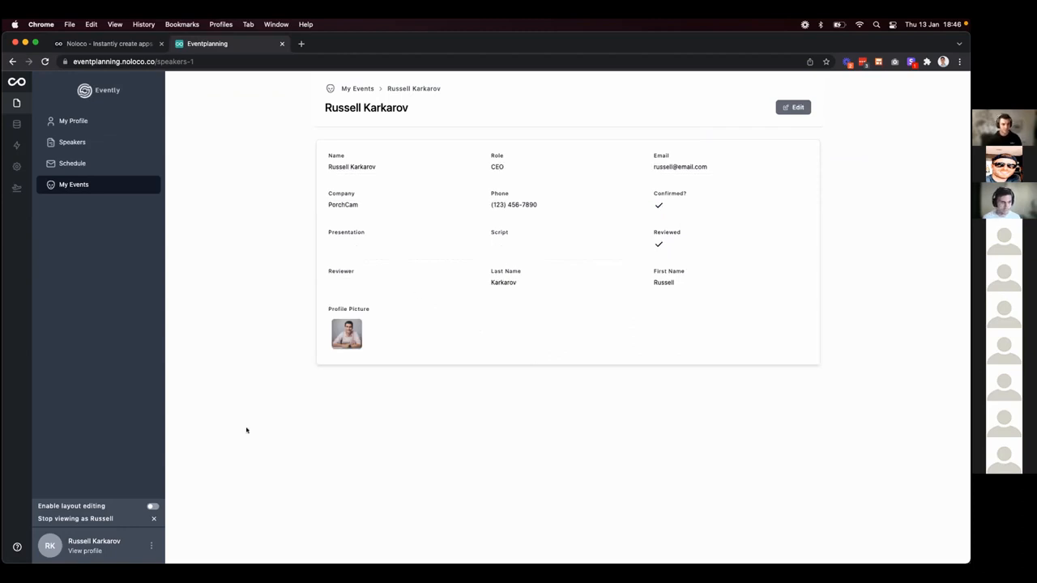
pyautogui.click(153, 506)
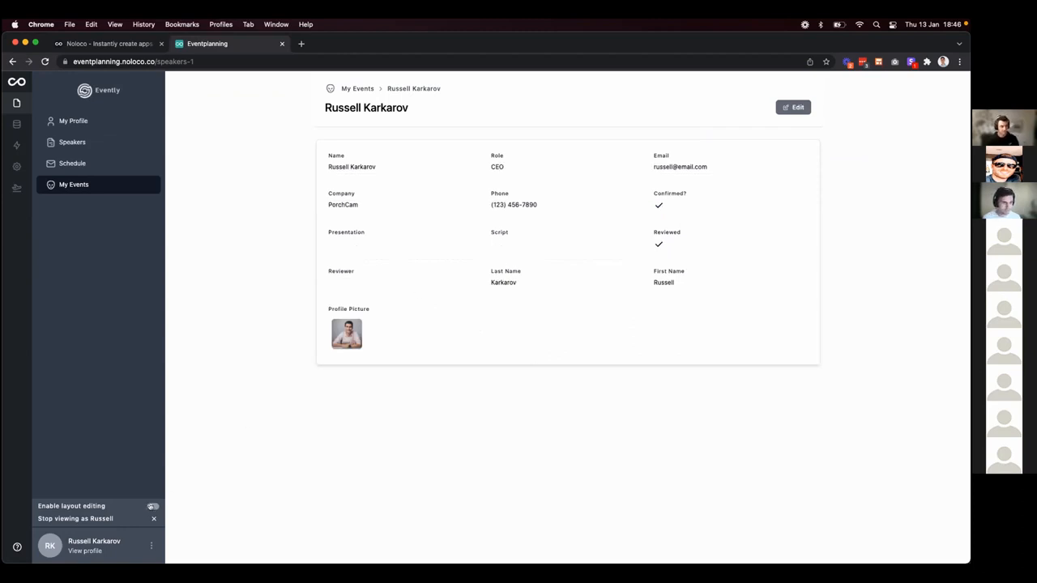
# Hide the Confirmed?, Reviewed and Reviewer fields in the record details block.
pyautogui.click(441, 217)
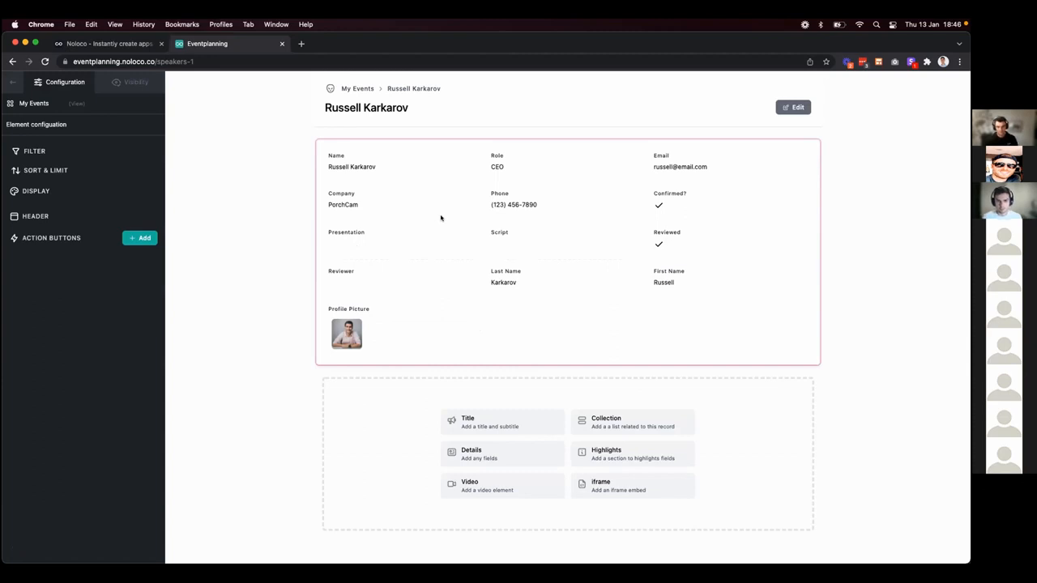
pyautogui.click(603, 192)
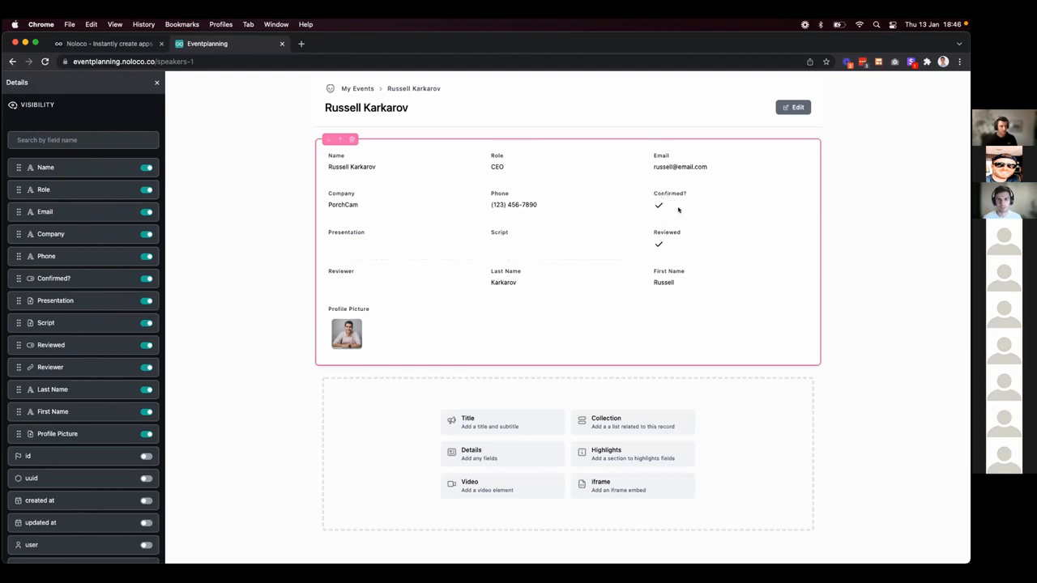
pyautogui.click(146, 279)
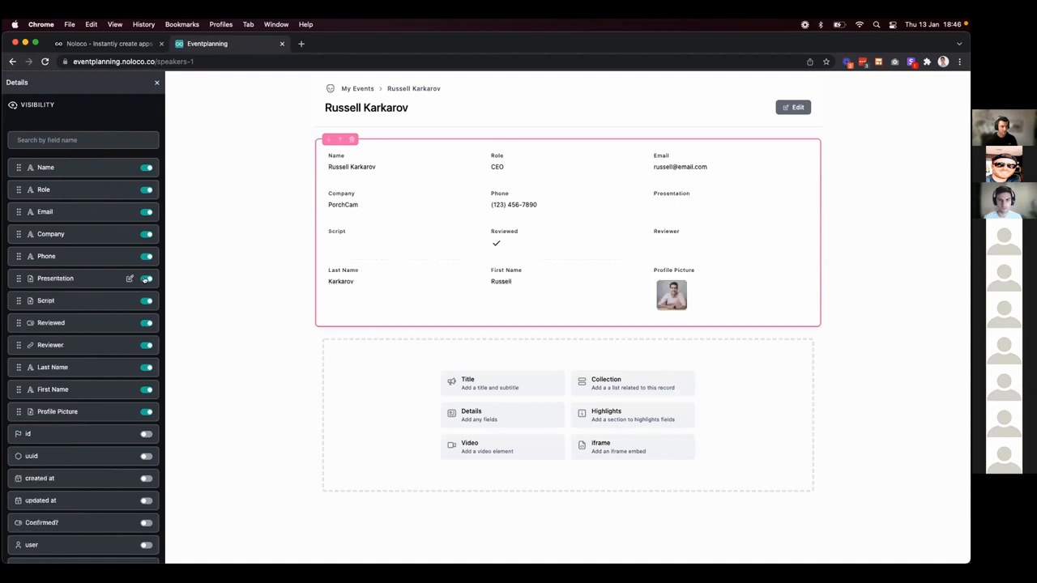
pyautogui.click(145, 324)
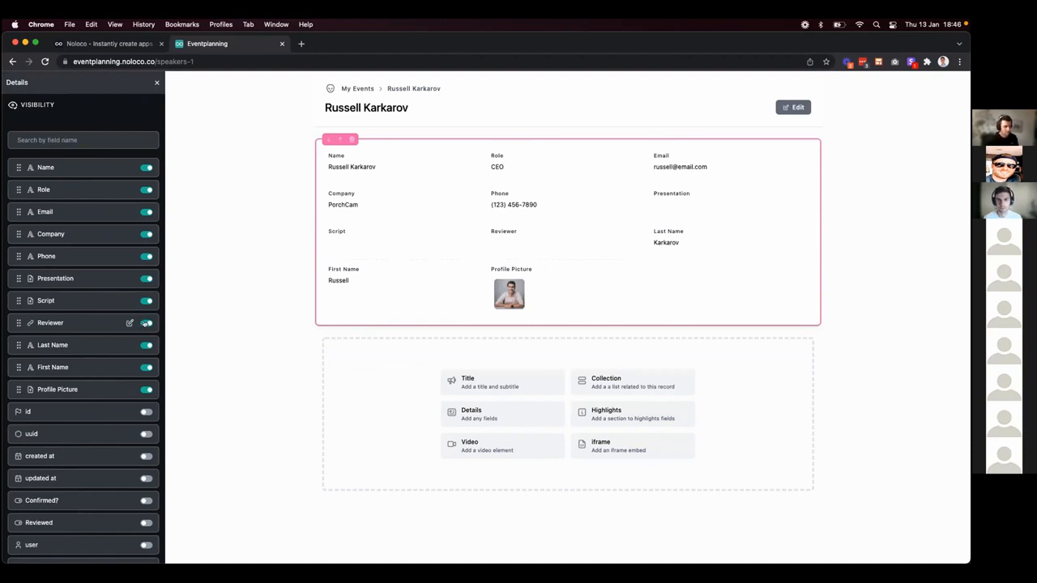
pyautogui.click(146, 323)
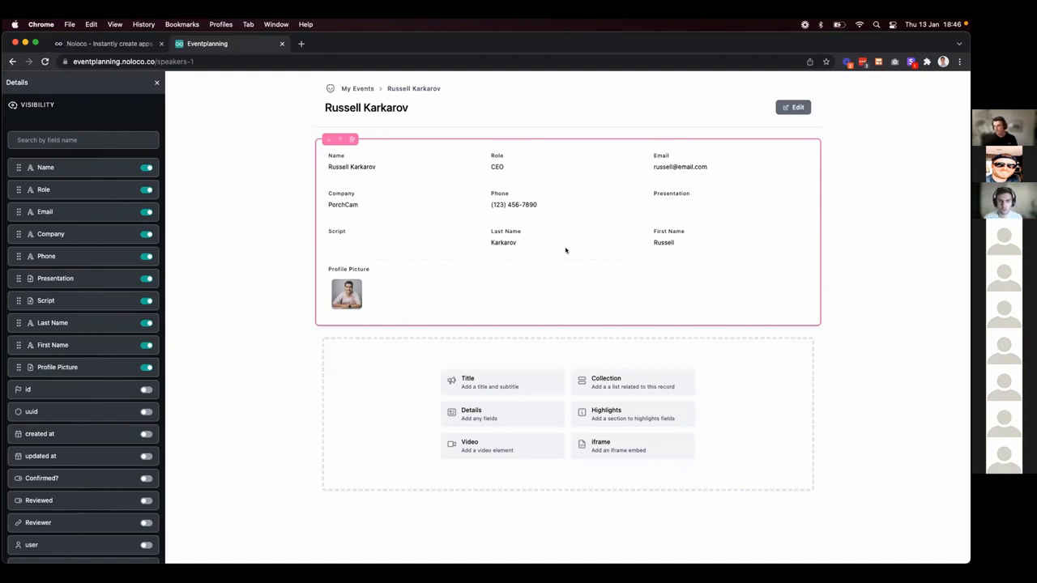
# Show the Presentation and Script fields in edit state by default as upload boxes.
pyautogui.scroll(-1, 52, 450)
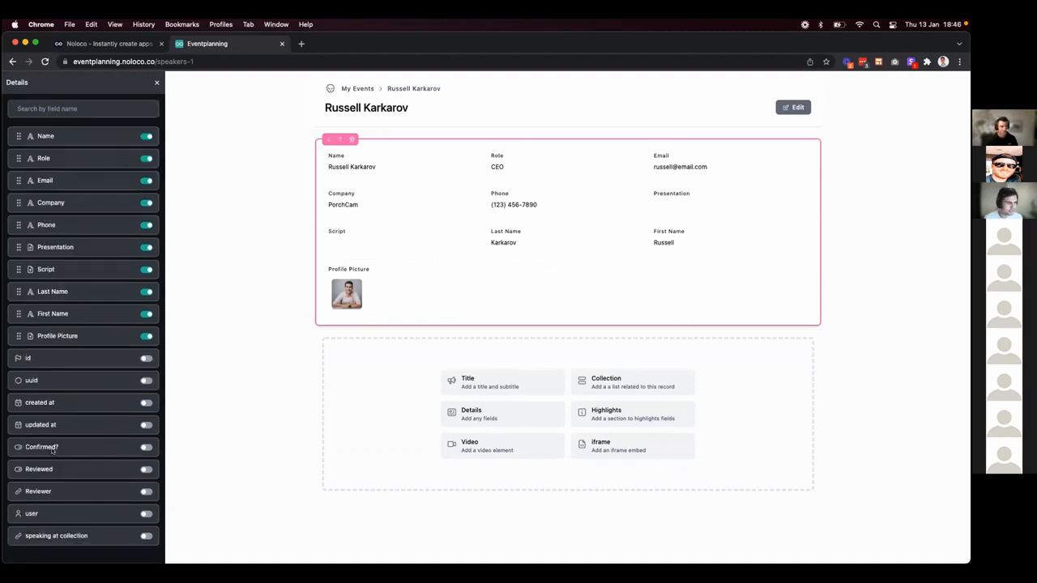
pyautogui.scroll(1, 52, 452)
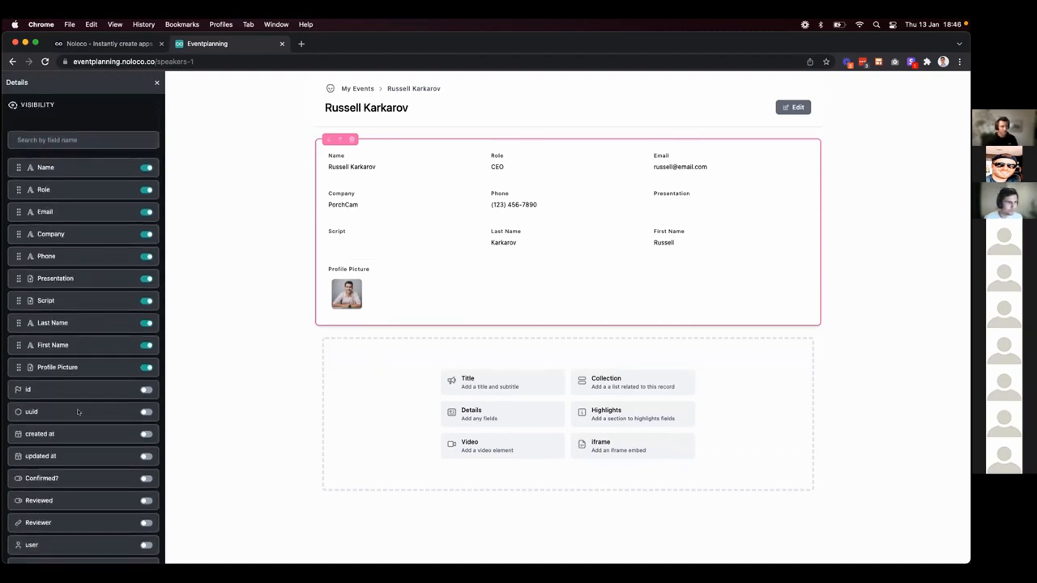
pyautogui.click(129, 279)
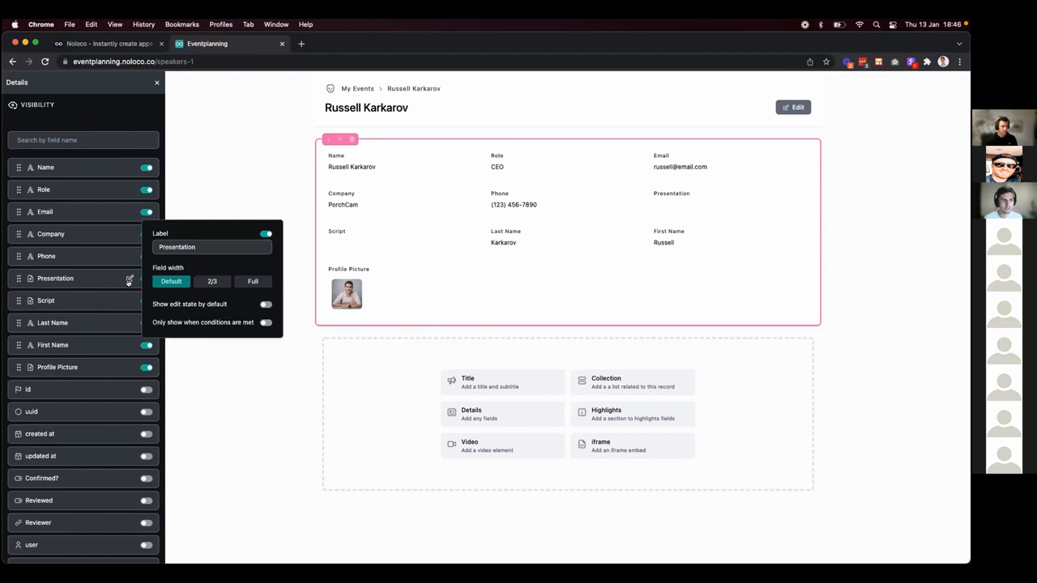
pyautogui.click(265, 305)
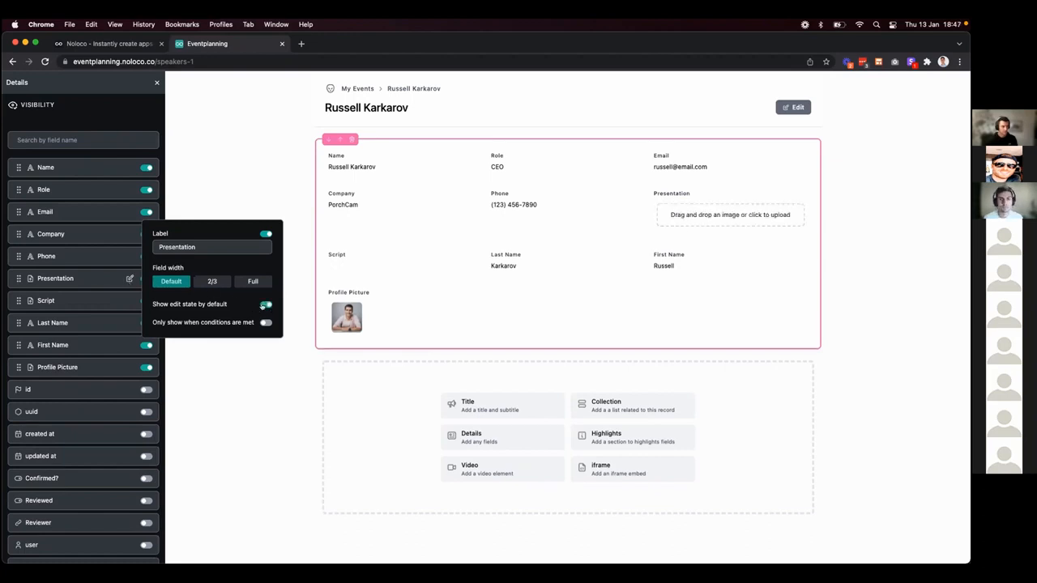
pyautogui.click(119, 302)
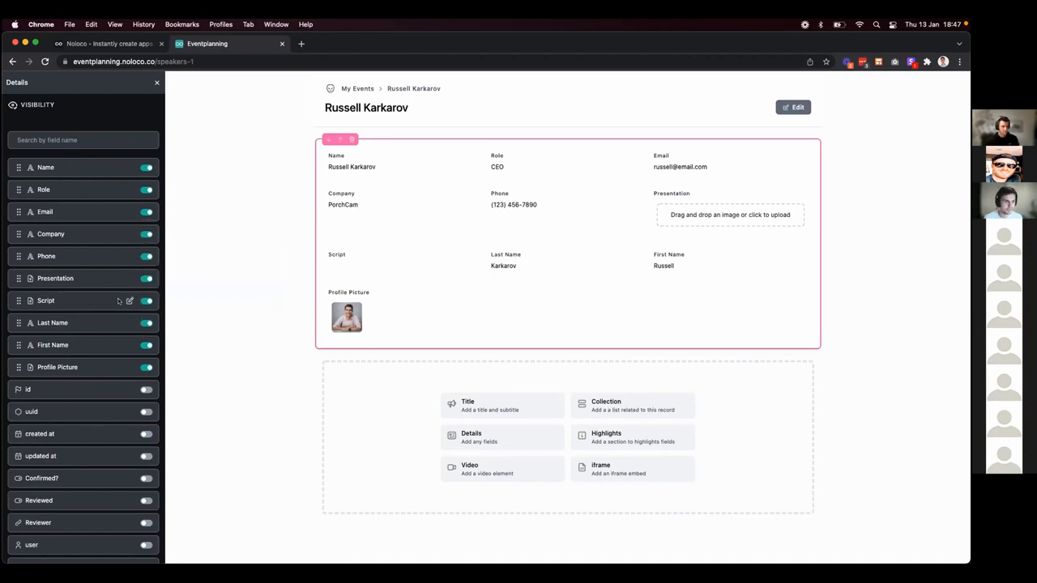
pyautogui.click(128, 301)
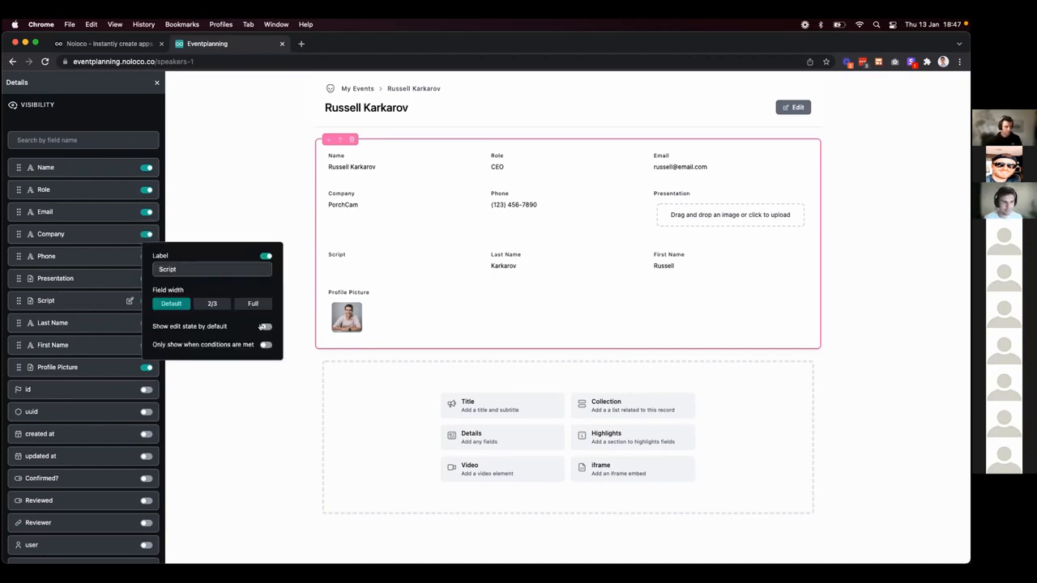
pyautogui.click(267, 326)
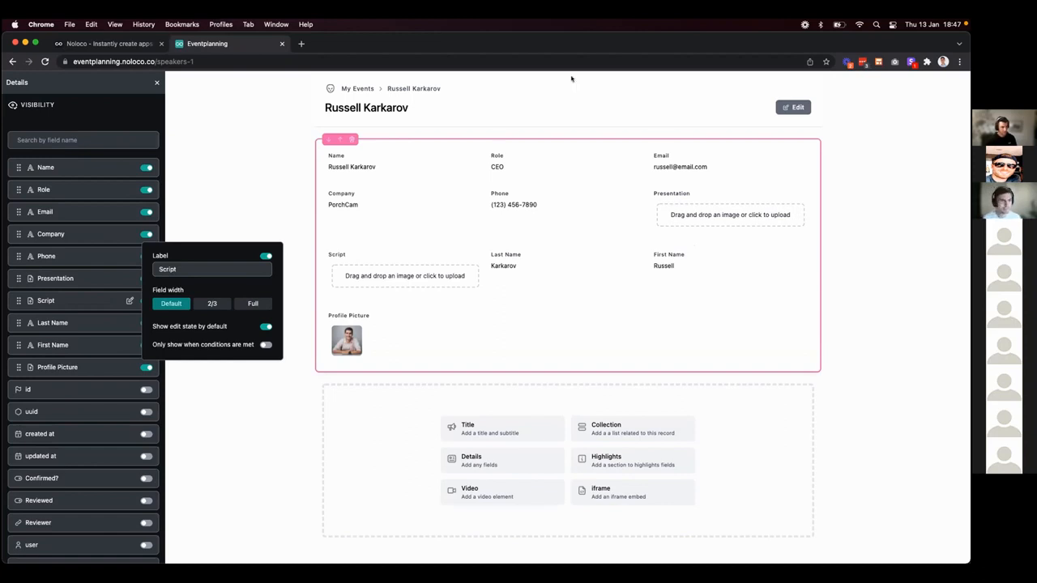
pyautogui.click(156, 82)
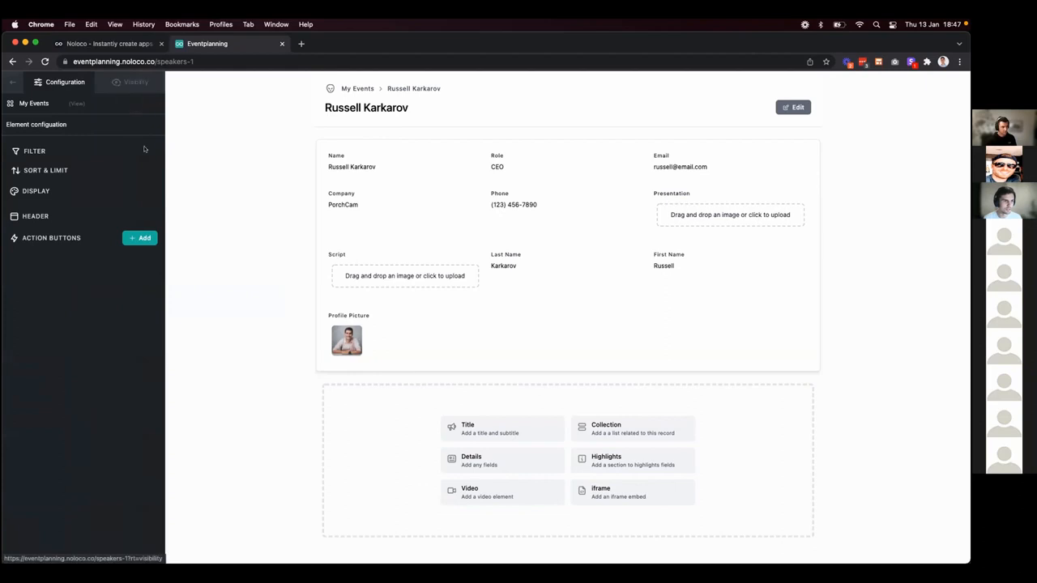
# Preview the page without layout editing, re-enable it, and add a Collection block below the details.
pyautogui.click(11, 83)
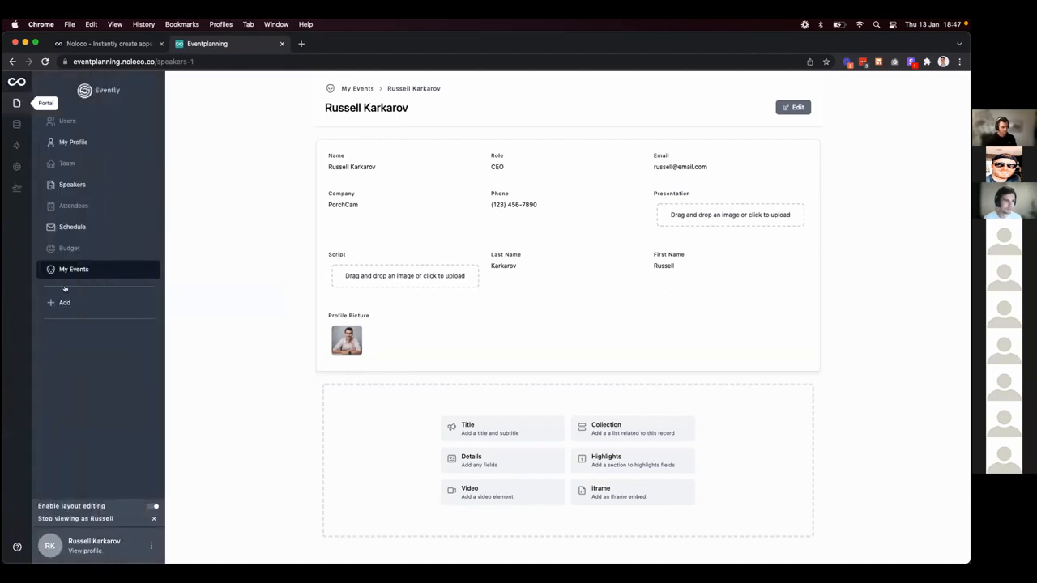
pyautogui.click(152, 507)
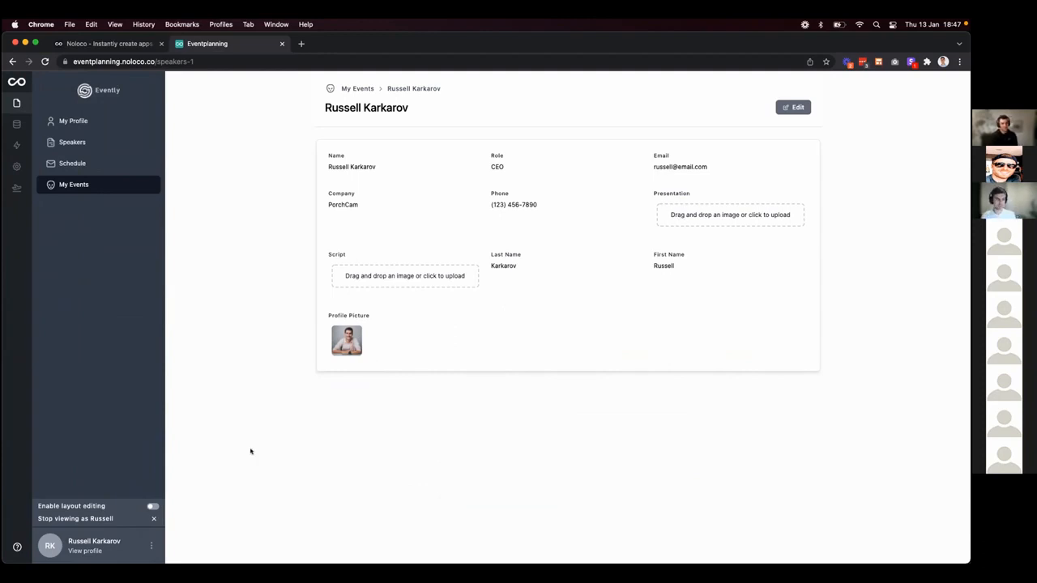
pyautogui.click(151, 506)
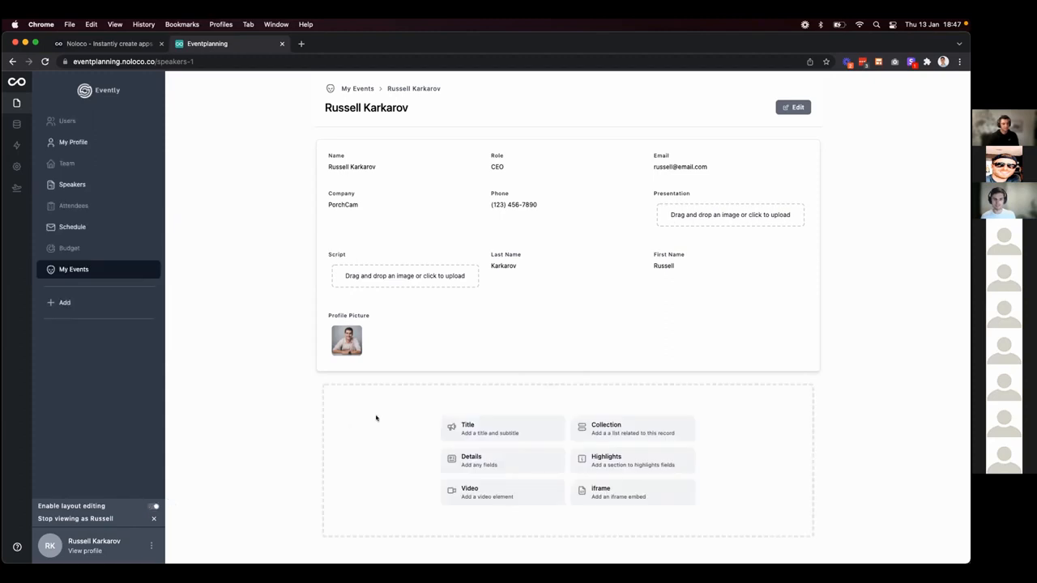
pyautogui.click(602, 430)
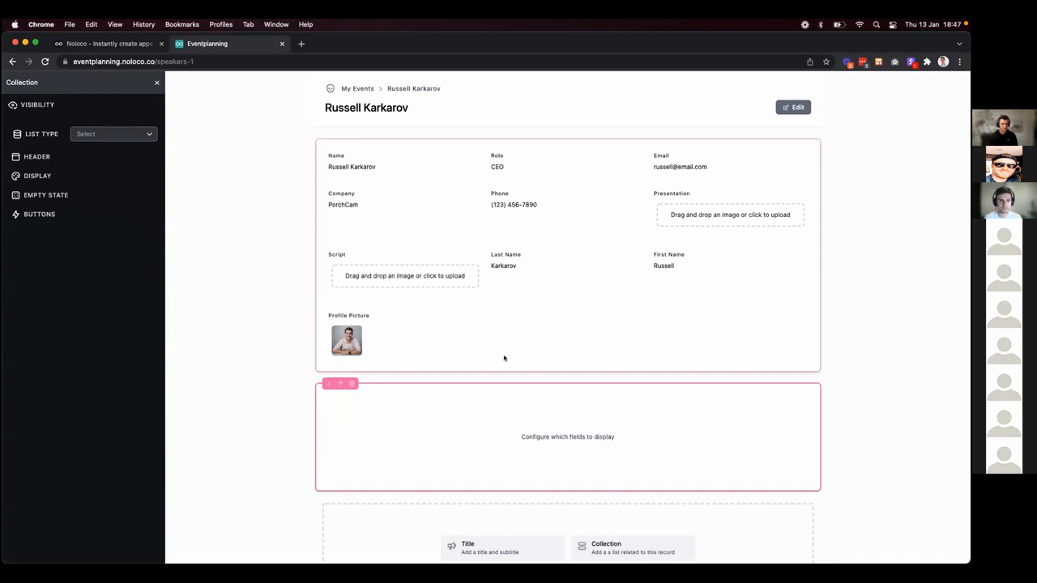
# Set the new collection section to list Schedule records.
pyautogui.click(122, 133)
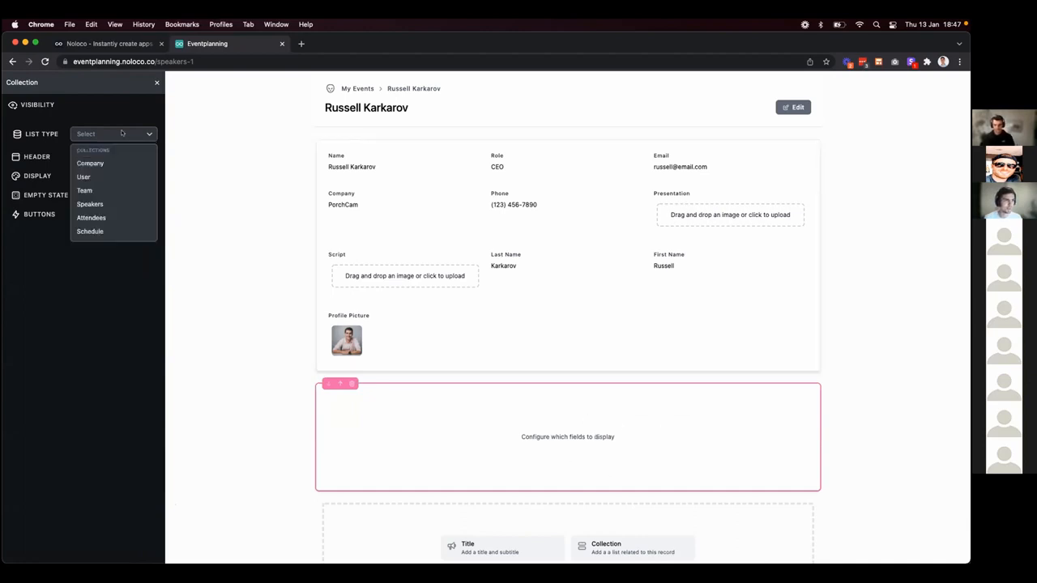
pyautogui.click(116, 232)
pyautogui.scroll(-4, 433, 350)
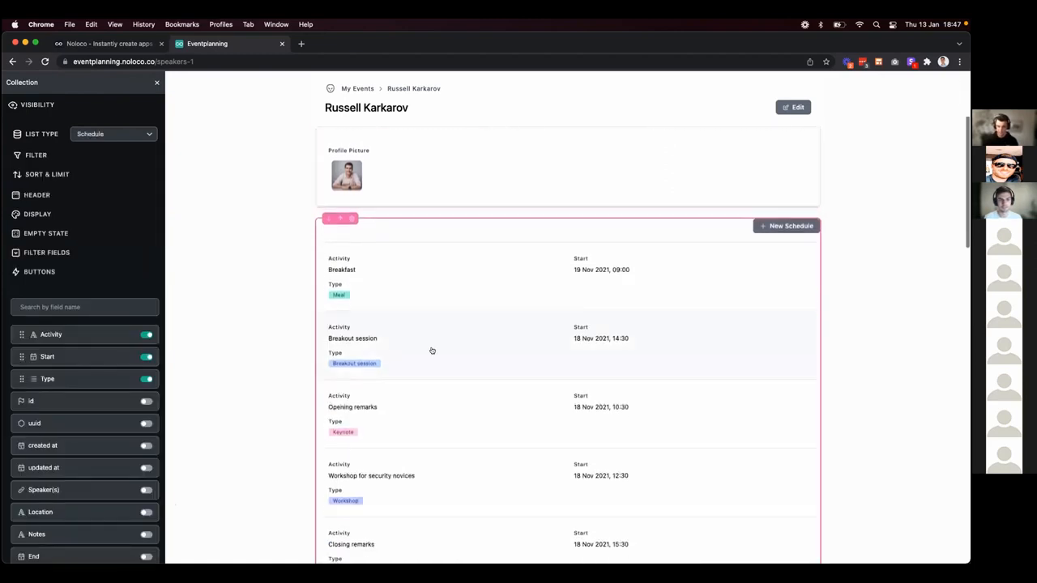
pyautogui.scroll(-5, 432, 350)
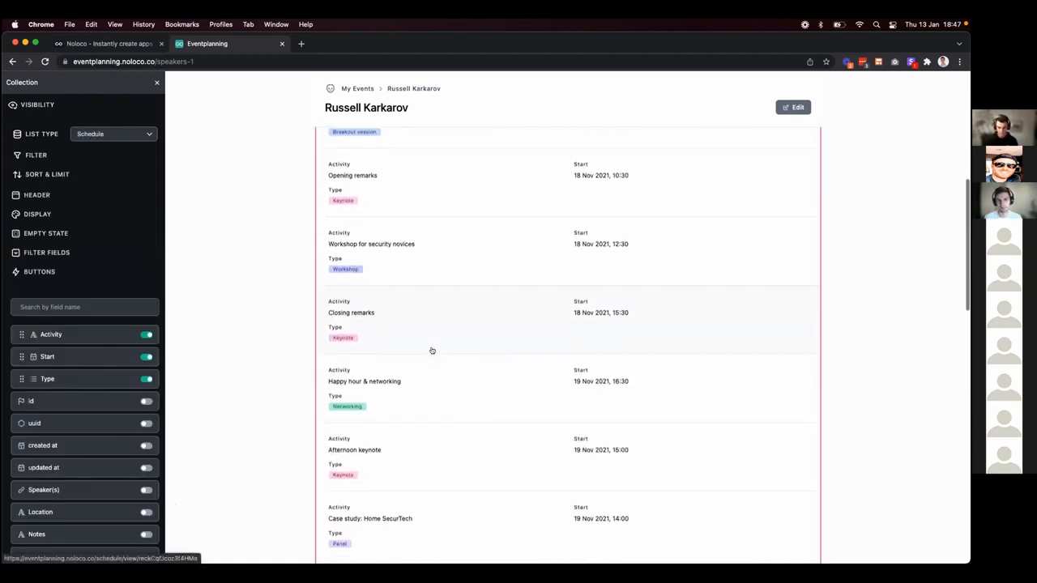
pyautogui.scroll(-3, 432, 351)
pyautogui.scroll(10, 433, 351)
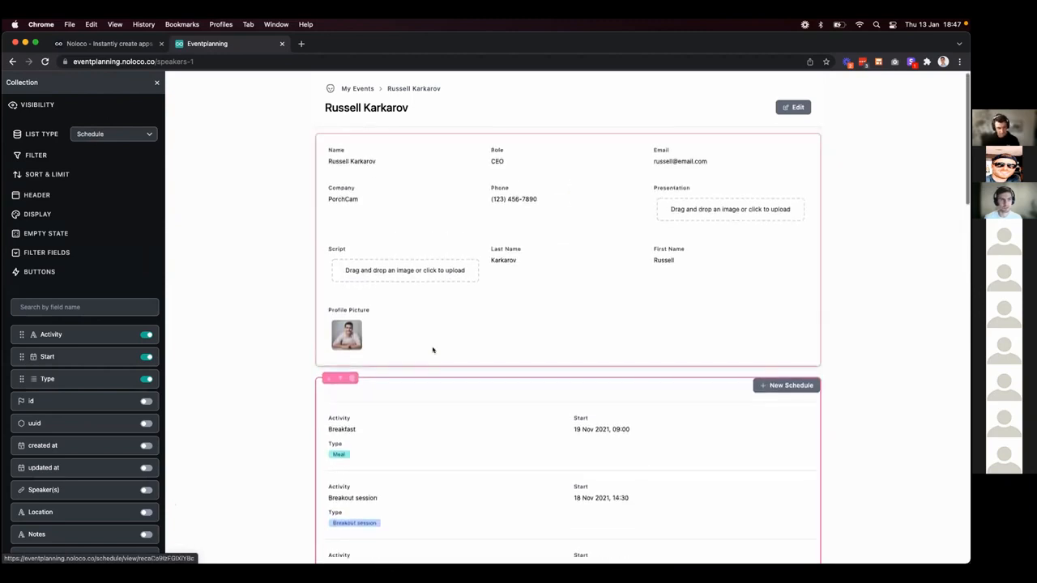
# Filter the schedule to sessions from the speaker's 'speaking at' collection.
pyautogui.click(35, 156)
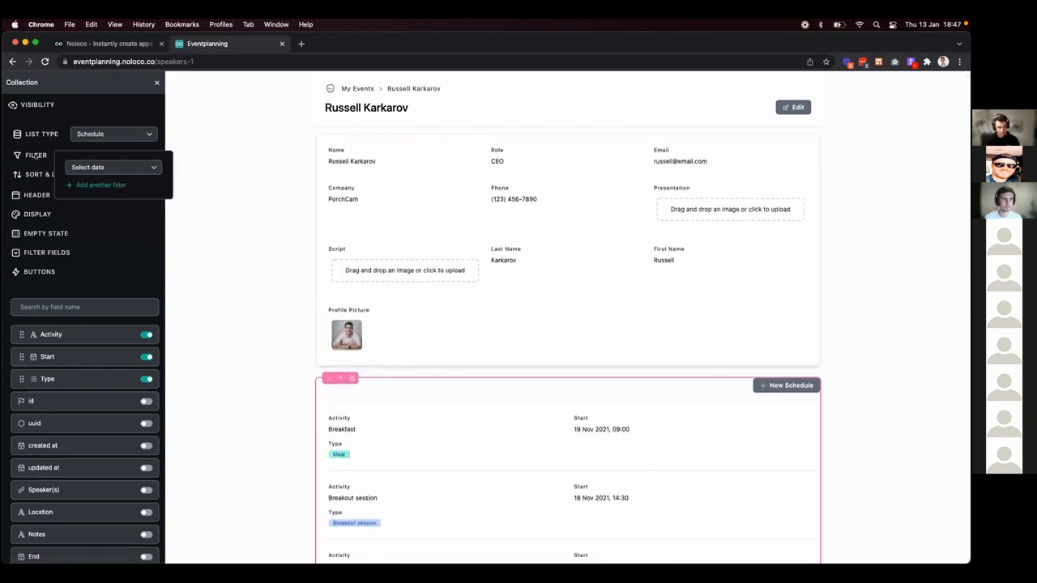
pyautogui.click(93, 166)
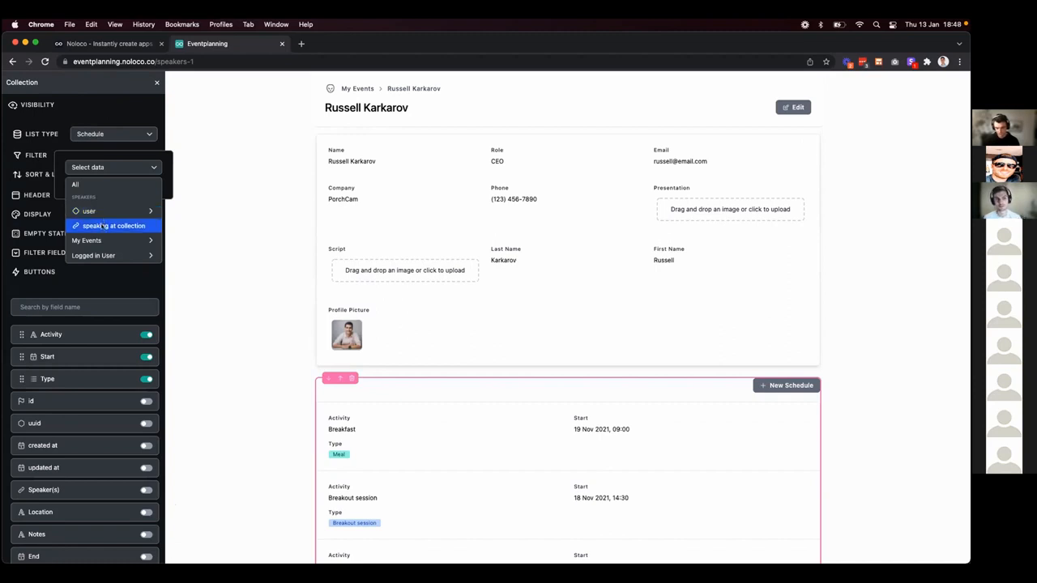
pyautogui.click(102, 226)
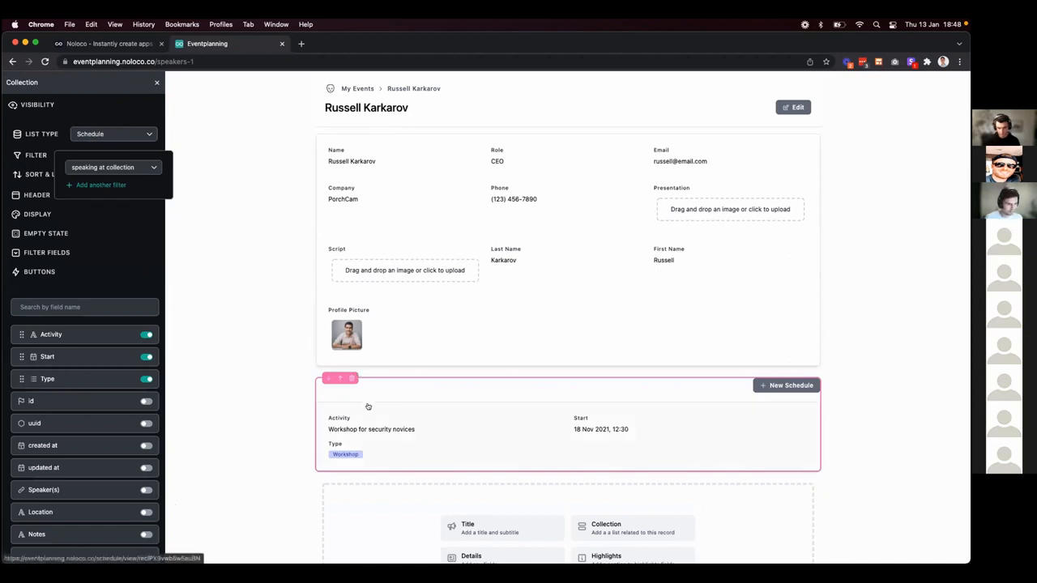
pyautogui.scroll(-1, 94, 421)
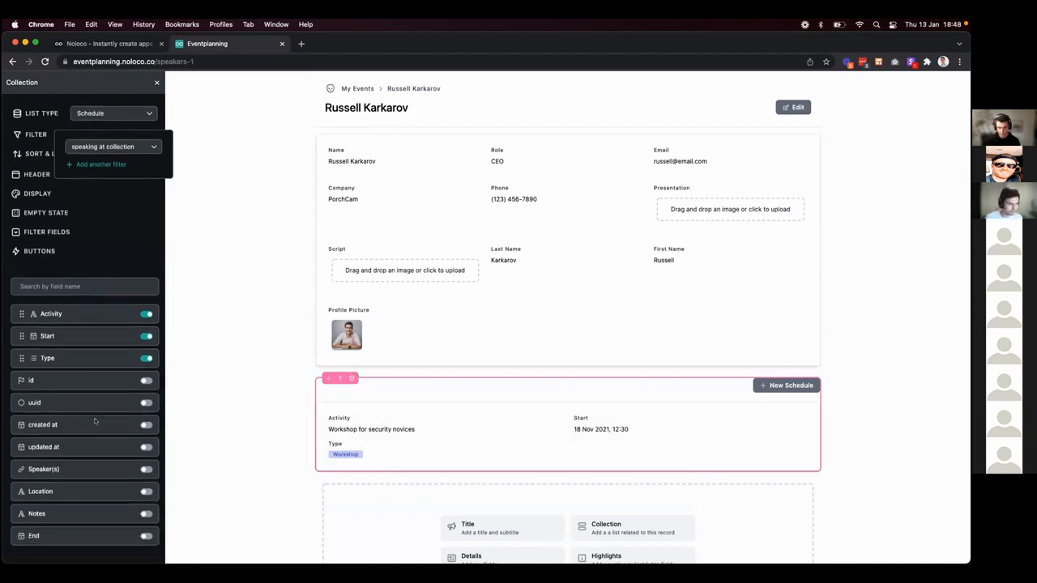
# Show the Speaker(s), Location and Notes fields on each schedule session.
pyautogui.click(146, 470)
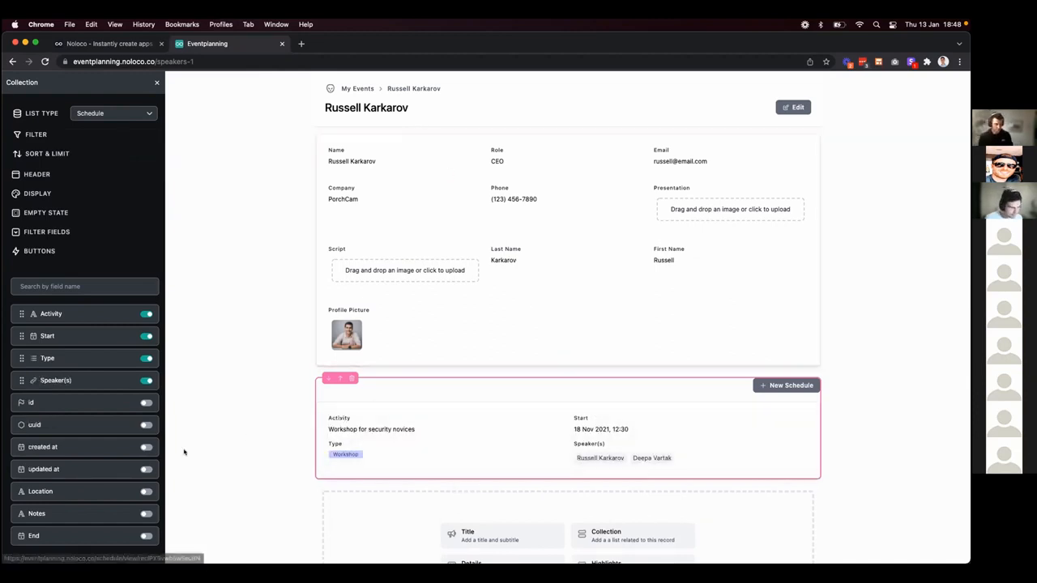
pyautogui.click(146, 491)
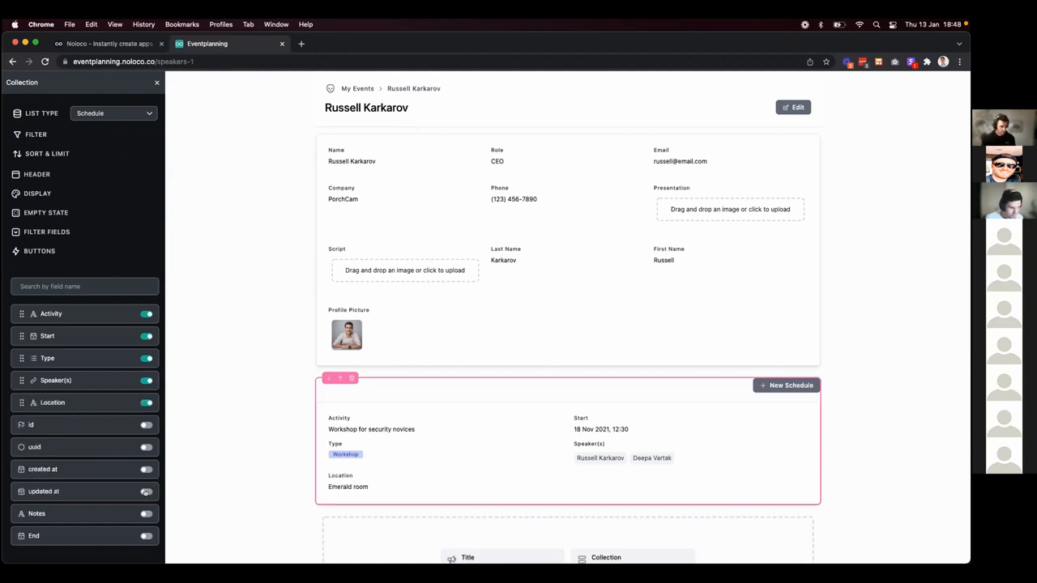
pyautogui.click(146, 514)
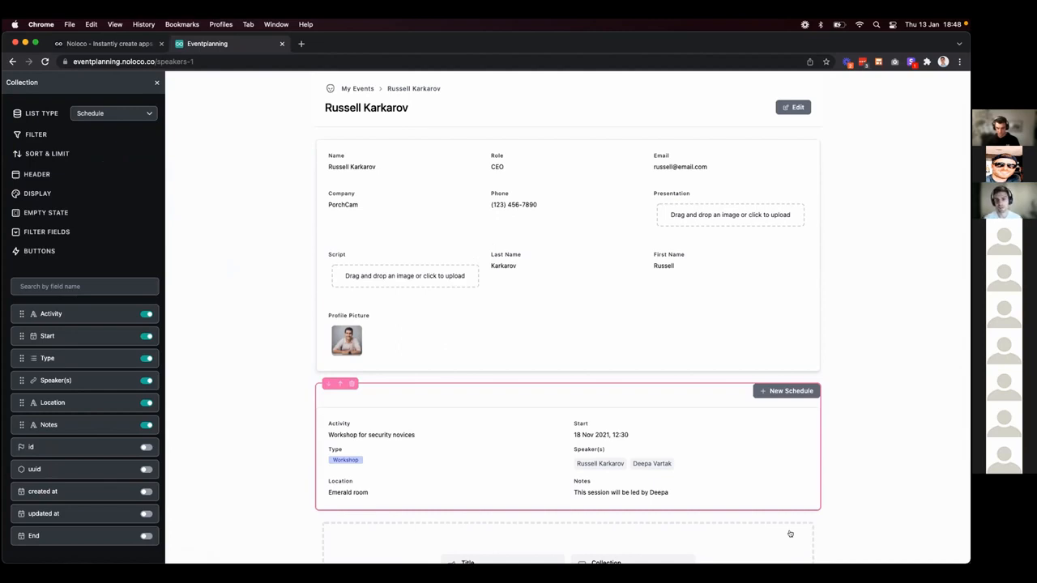
# Dismiss the file upload dialog, close the details settings, and return to the app navigation.
pyautogui.click(723, 217)
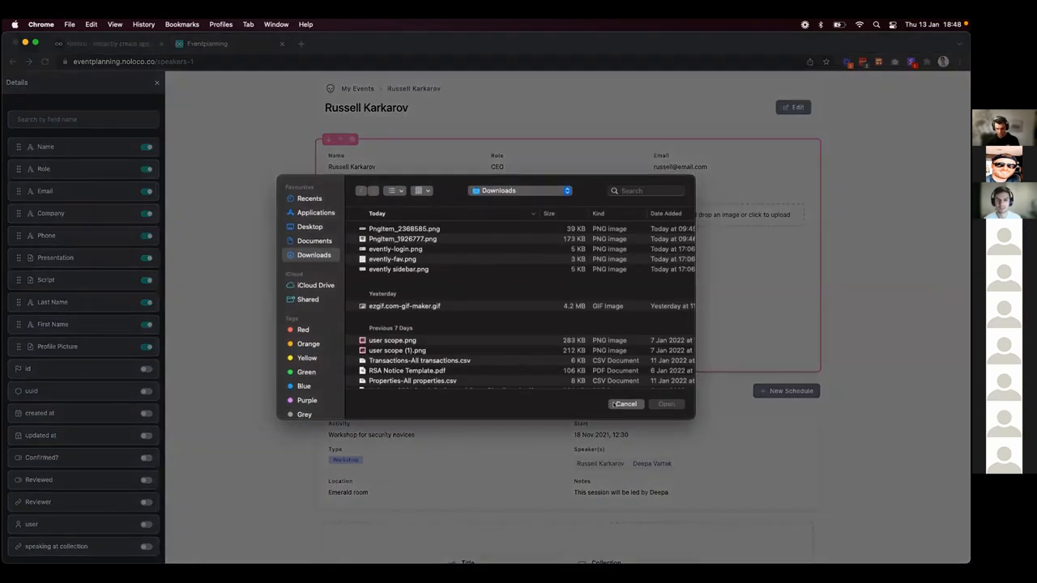
pyautogui.click(613, 405)
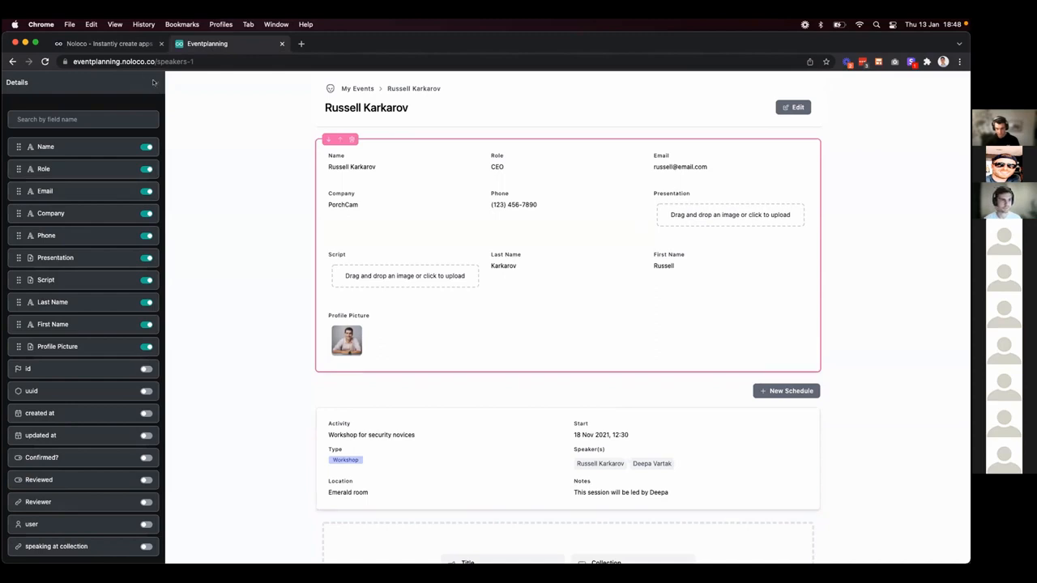
pyautogui.click(153, 81)
pyautogui.click(12, 83)
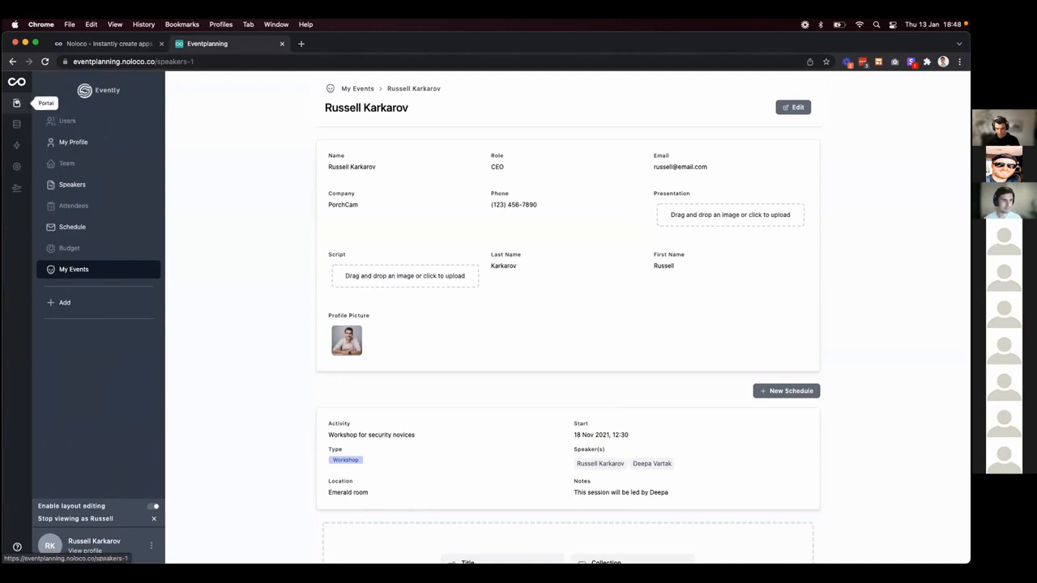
# Create a Speakers workflow triggered when a speaker record is updated.
pyautogui.click(16, 146)
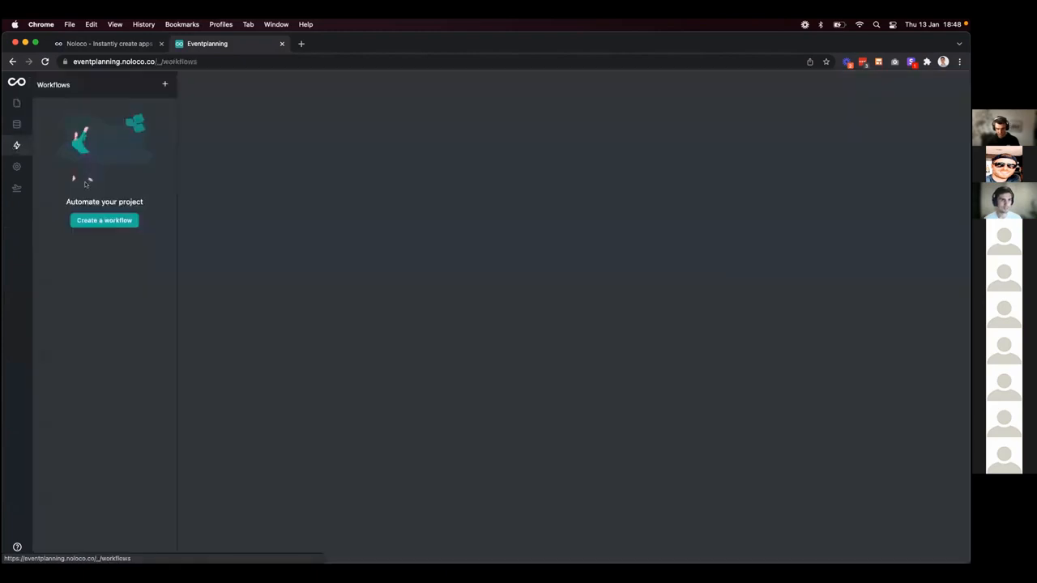
pyautogui.click(105, 220)
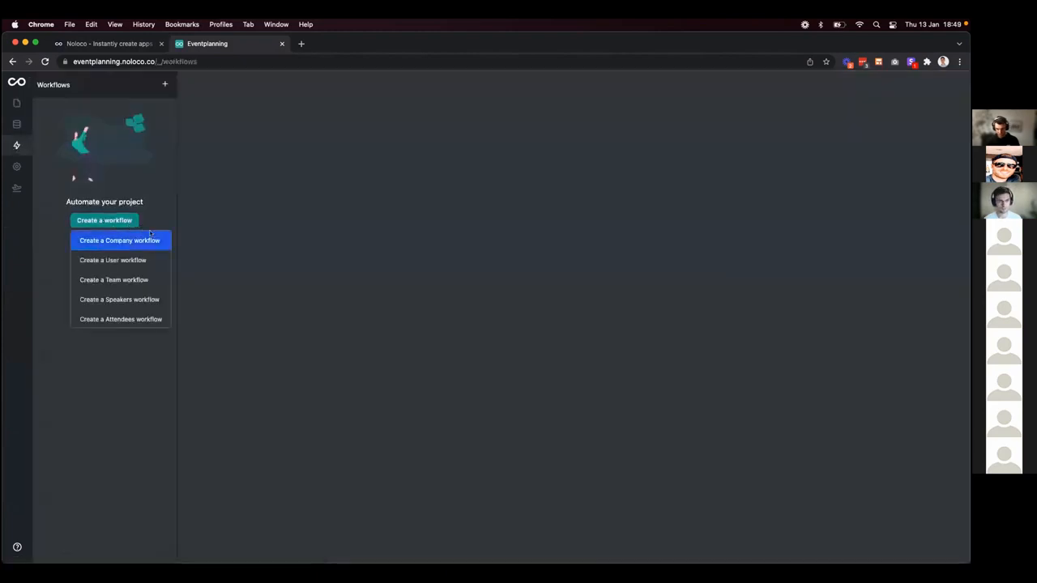
pyautogui.scroll(-1, 118, 283)
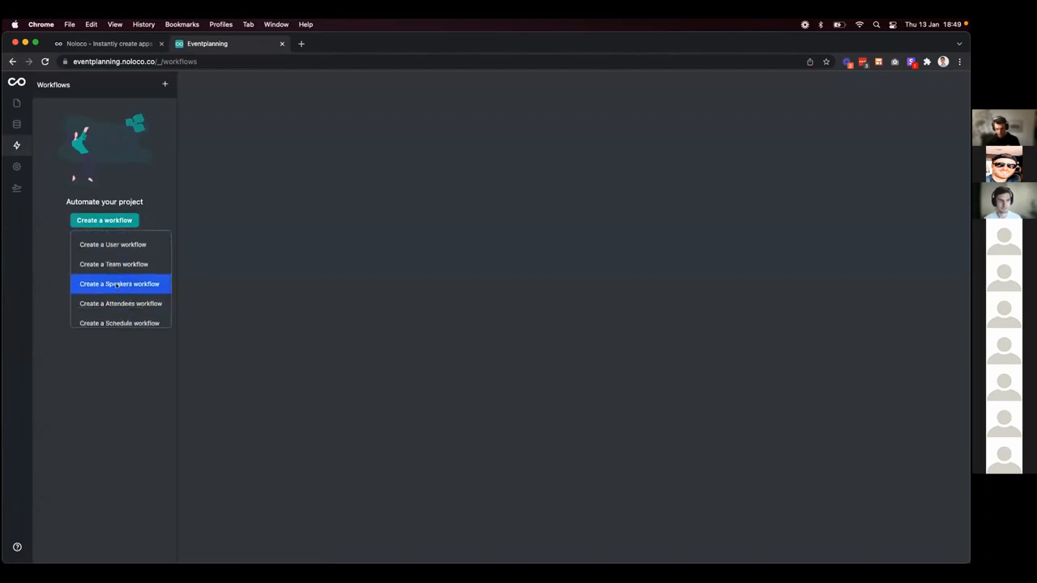
pyautogui.click(117, 284)
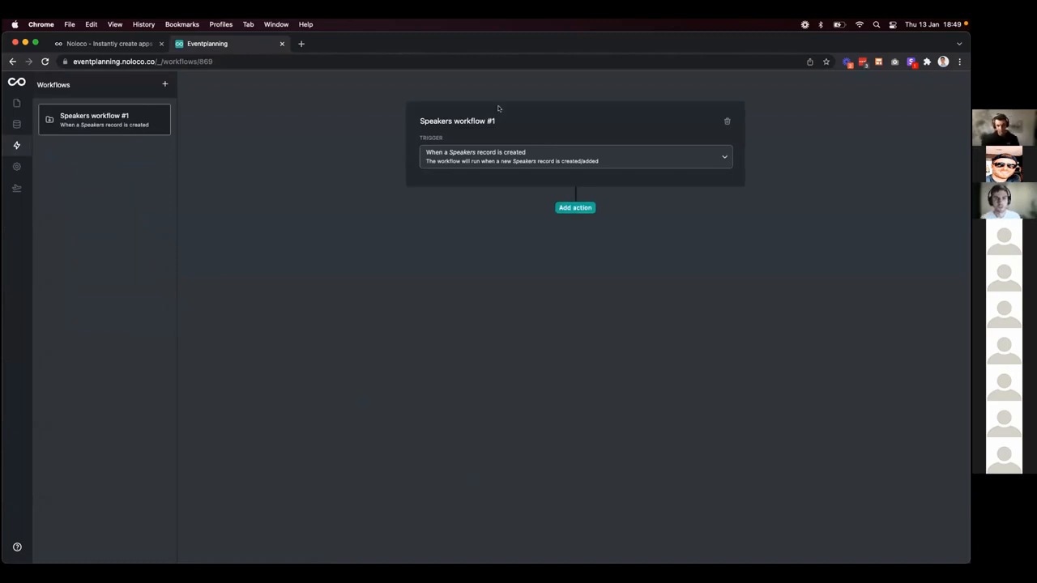
pyautogui.click(512, 159)
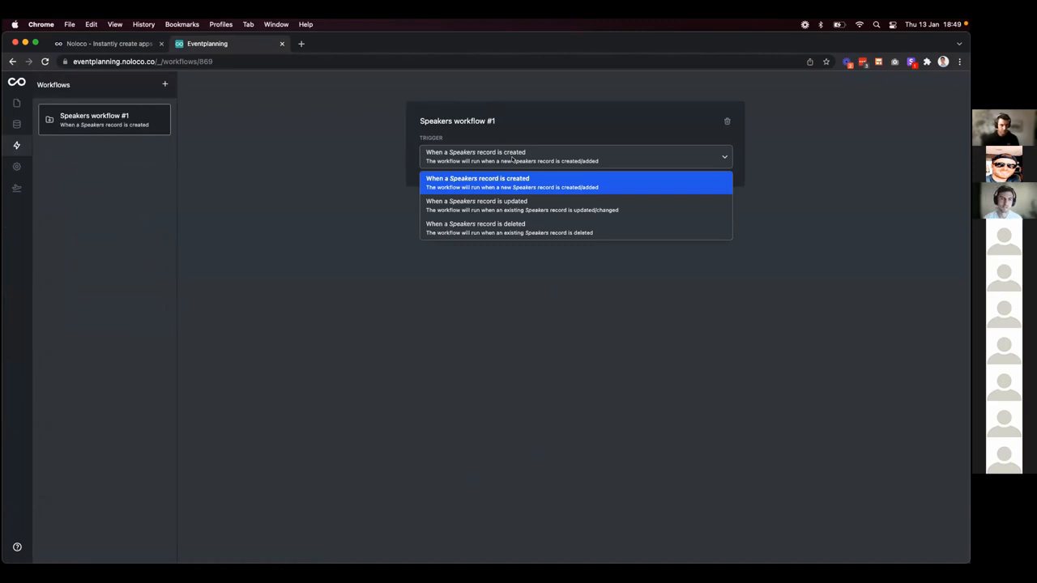
pyautogui.click(514, 203)
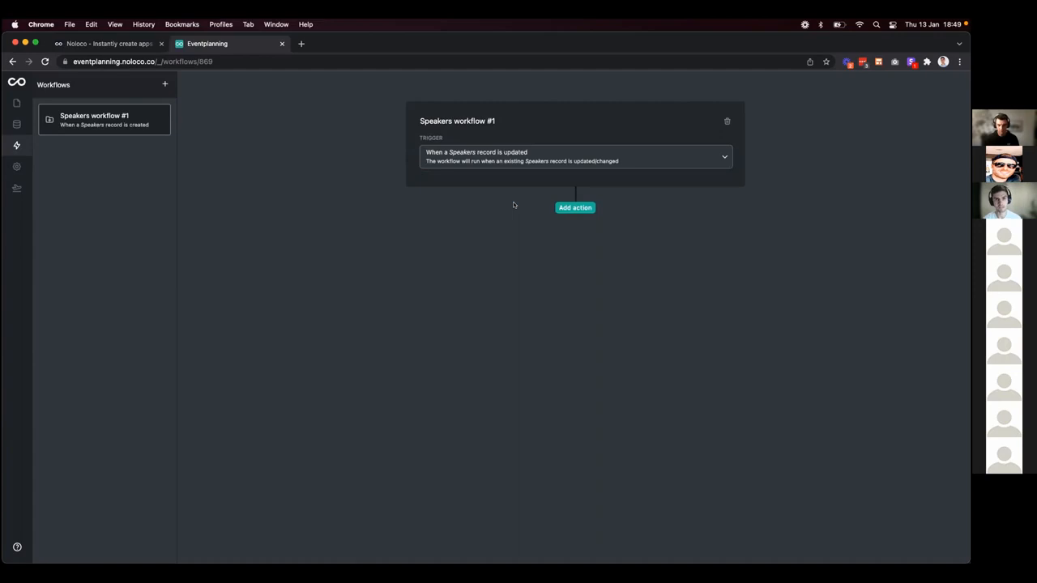
# Add a first 'Only continue if…' condition step to the workflow.
pyautogui.click(576, 208)
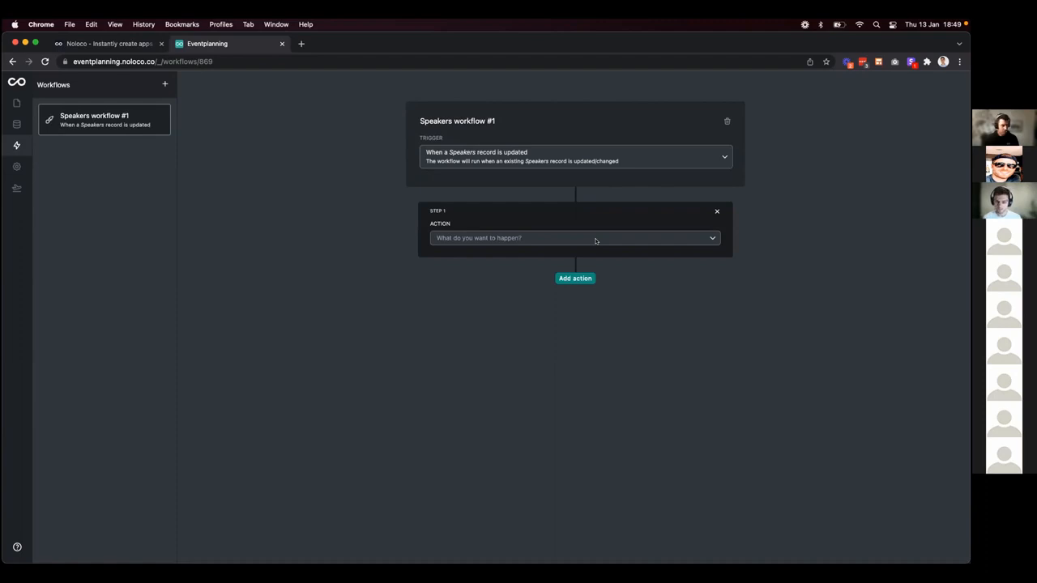
pyautogui.click(596, 239)
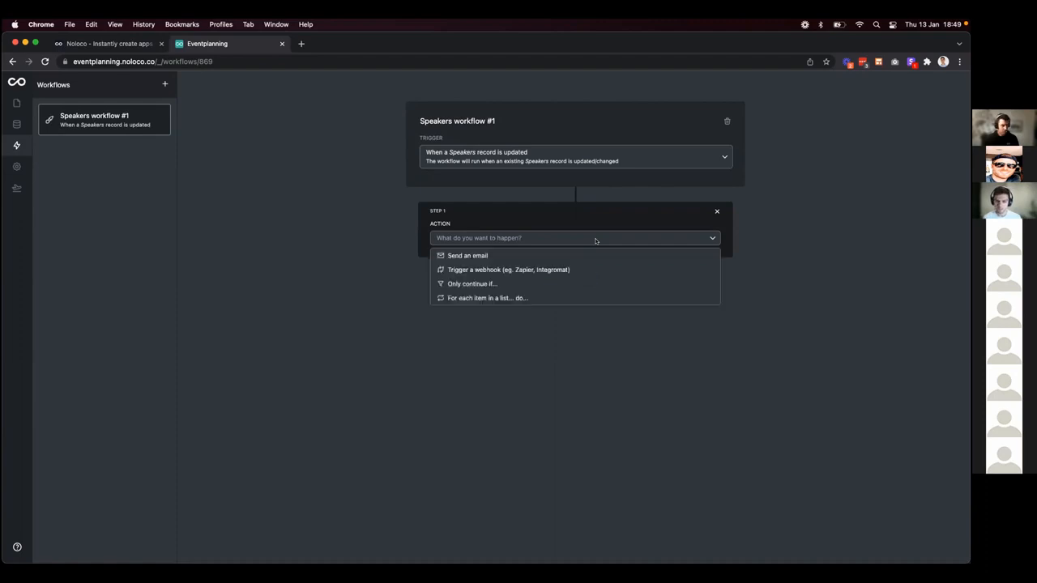
pyautogui.click(582, 284)
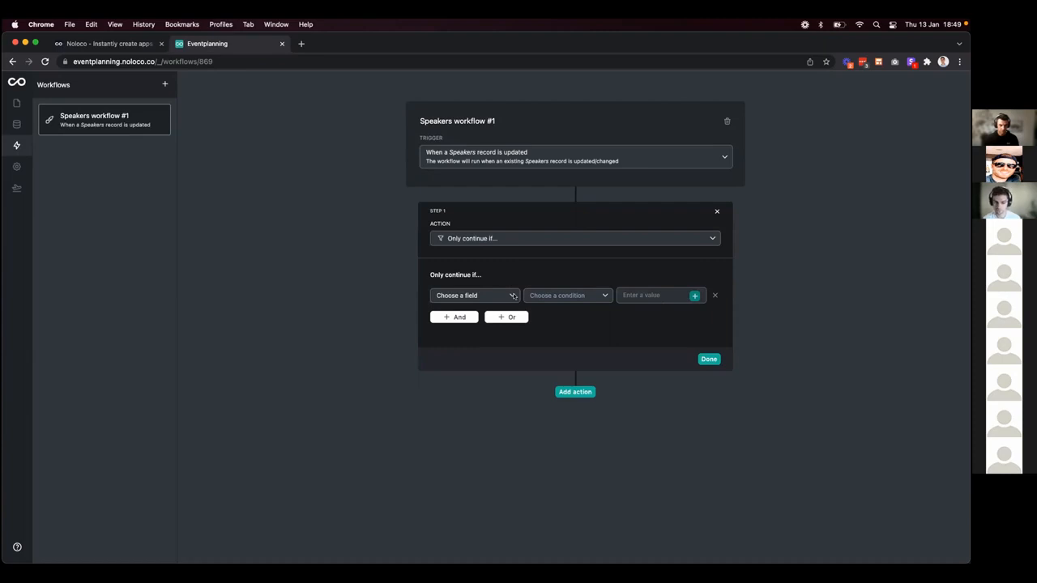
# Require User › Speaker › id to equal the Trigger record's id, and save the condition.
pyautogui.click(490, 297)
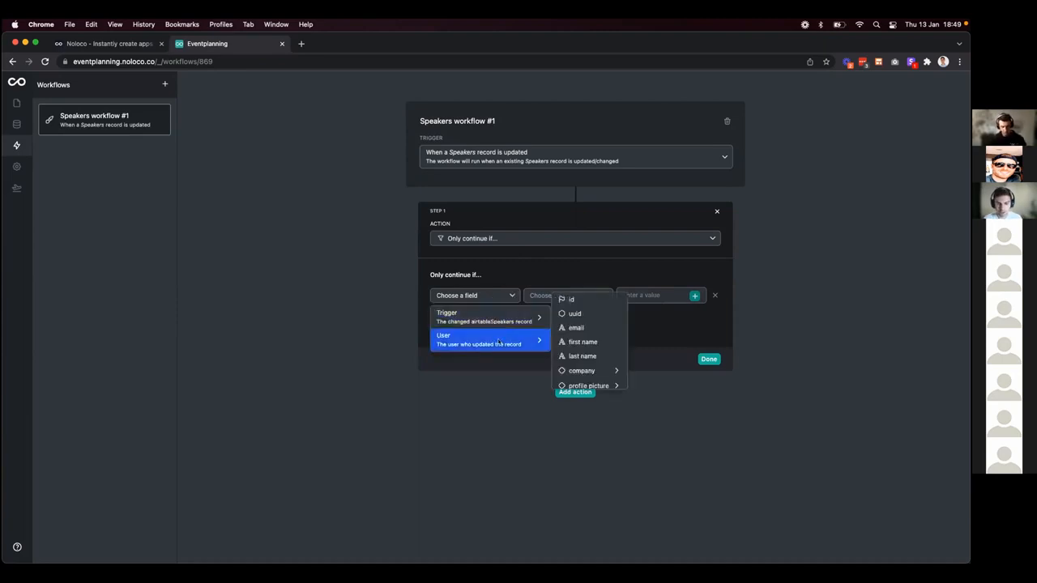
pyautogui.moveTo(497, 343)
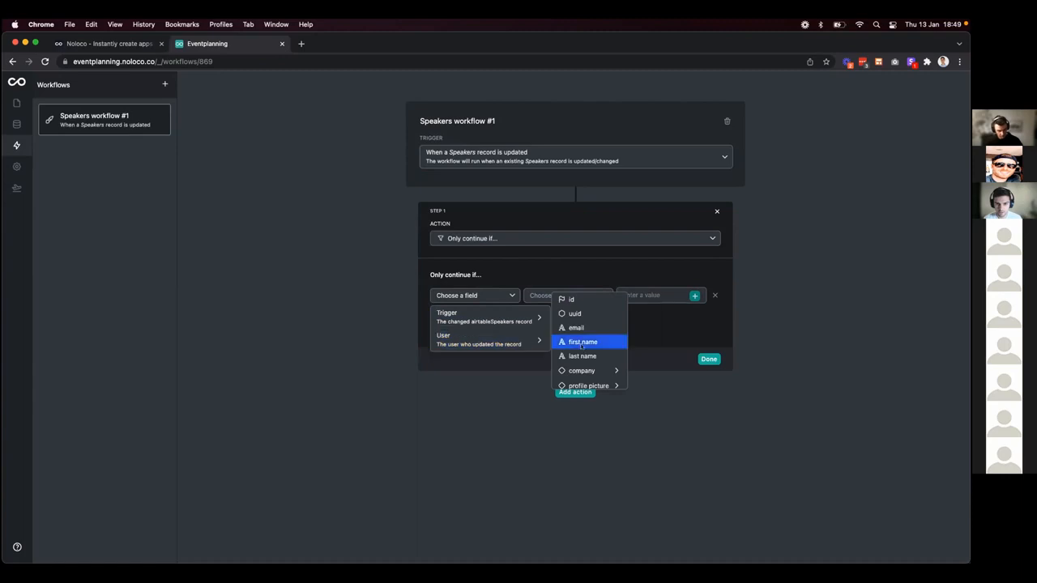
pyautogui.scroll(-4, 581, 346)
pyautogui.scroll(-3, 581, 346)
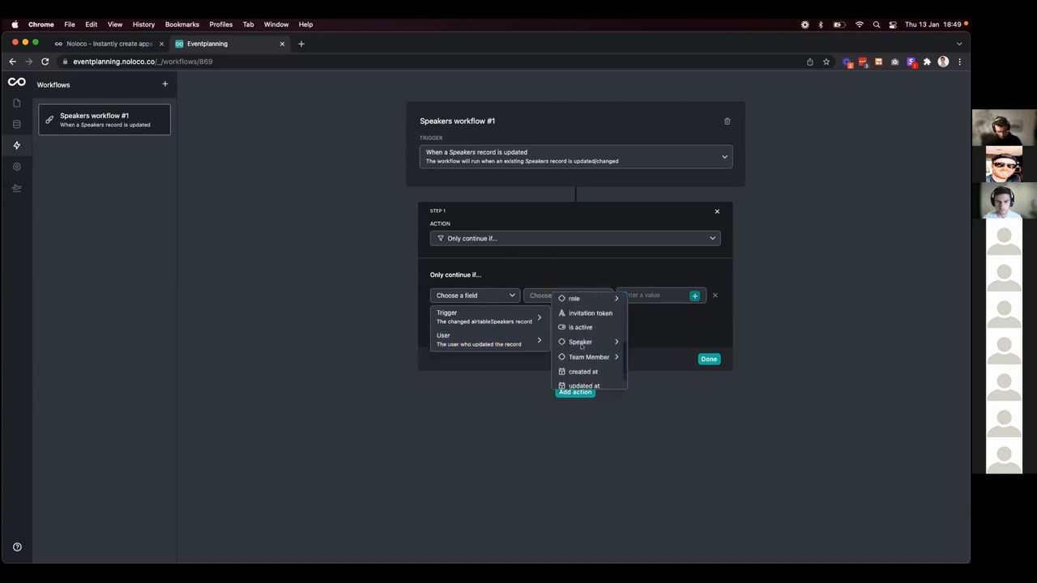
pyautogui.moveTo(577, 335)
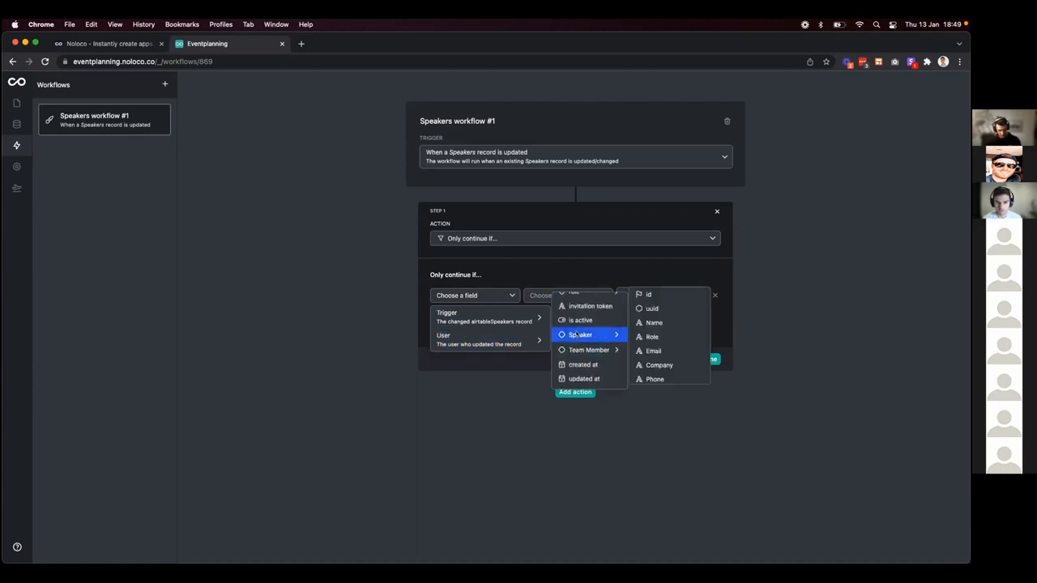
pyautogui.click(653, 295)
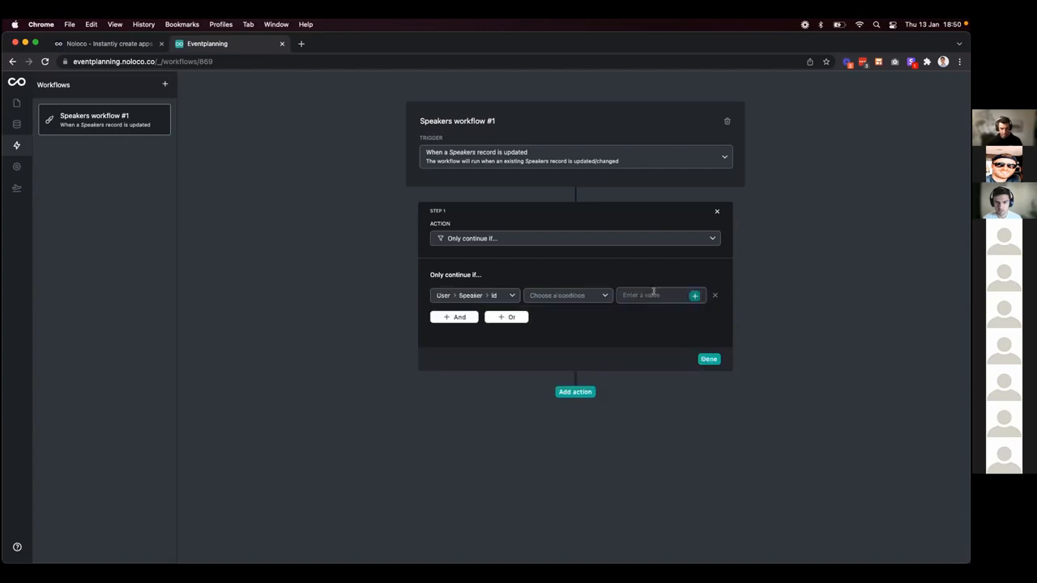
pyautogui.click(579, 298)
pyautogui.click(579, 313)
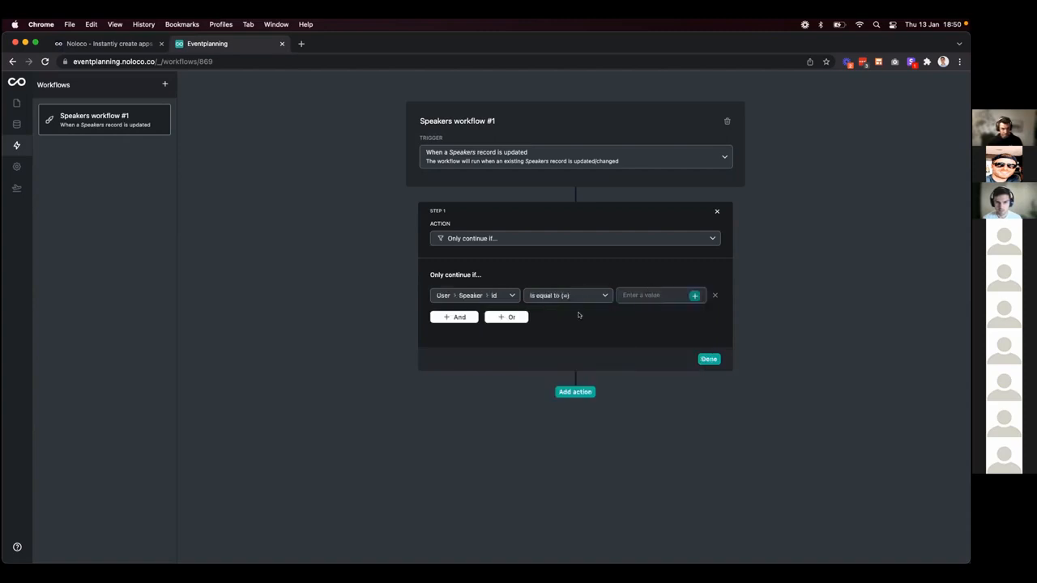
pyautogui.click(693, 296)
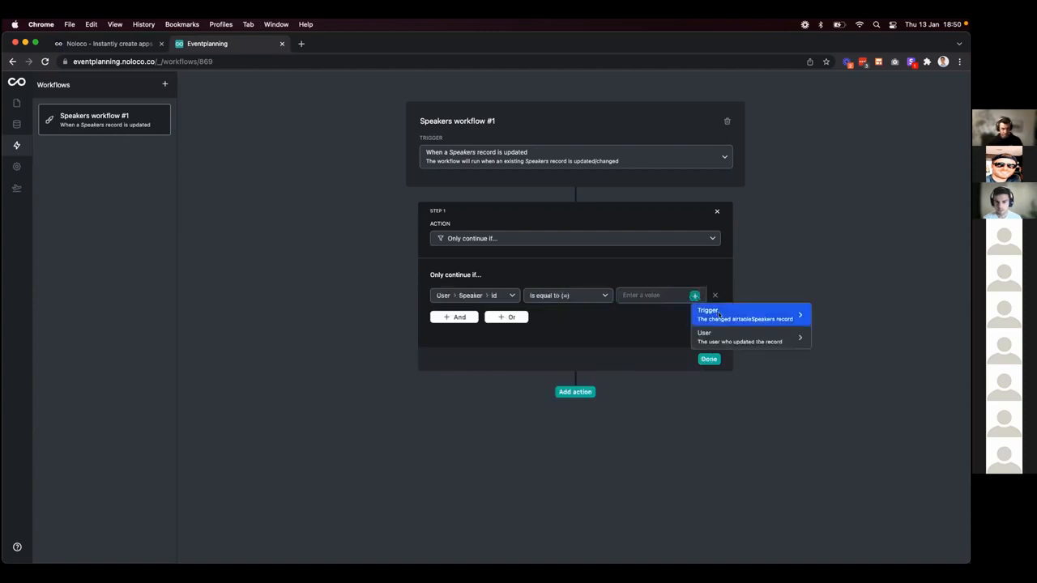
pyautogui.click(762, 321)
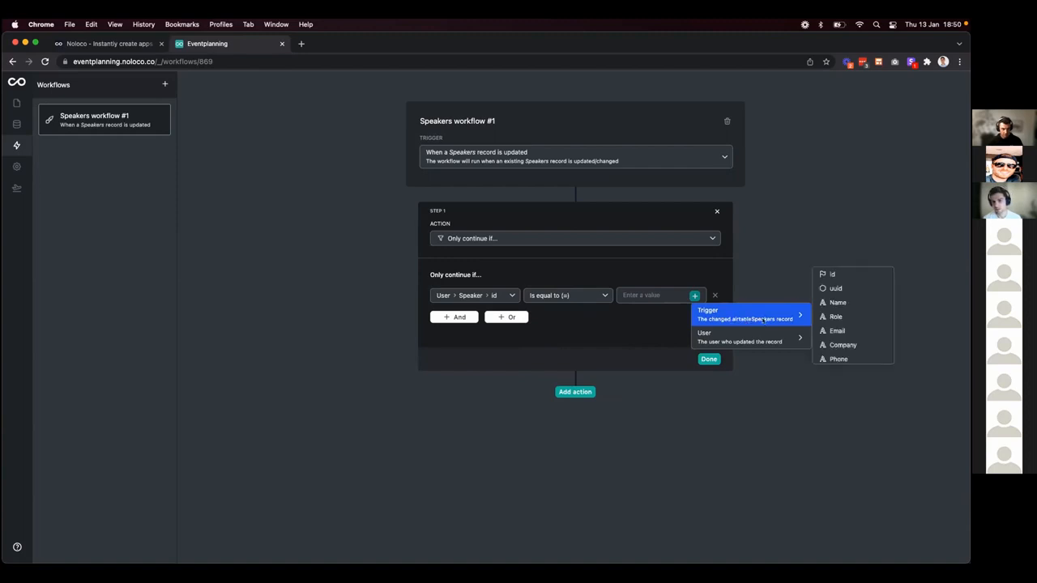
pyautogui.click(823, 275)
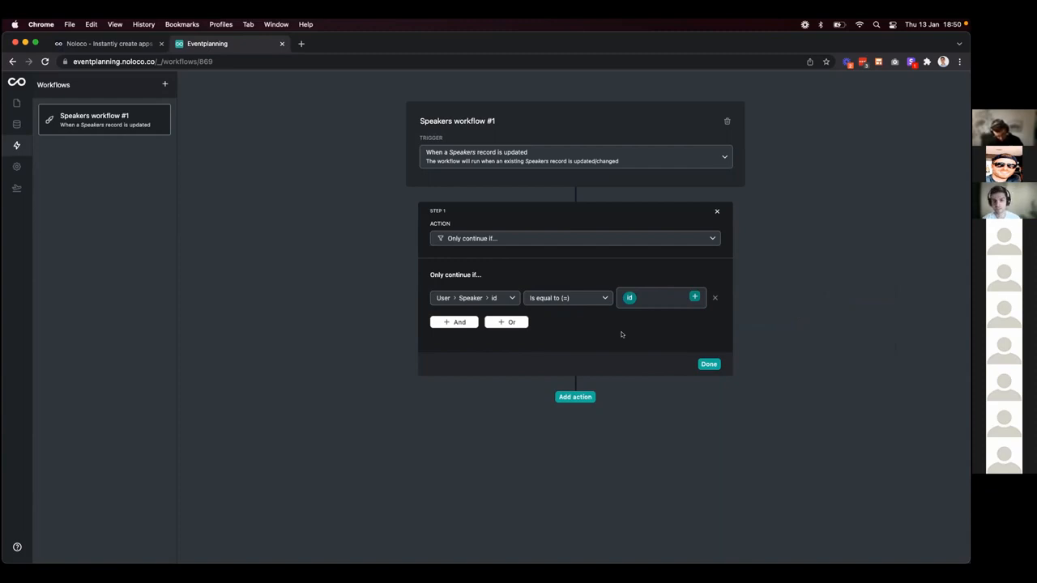
pyautogui.click(707, 365)
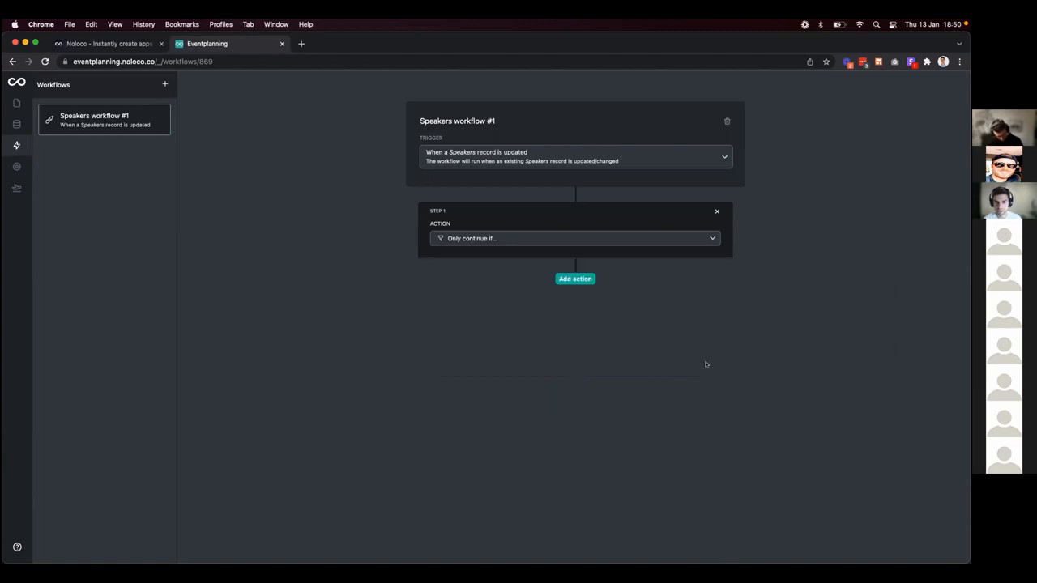
# Add a second 'Send an email' step after the condition.
pyautogui.click(568, 280)
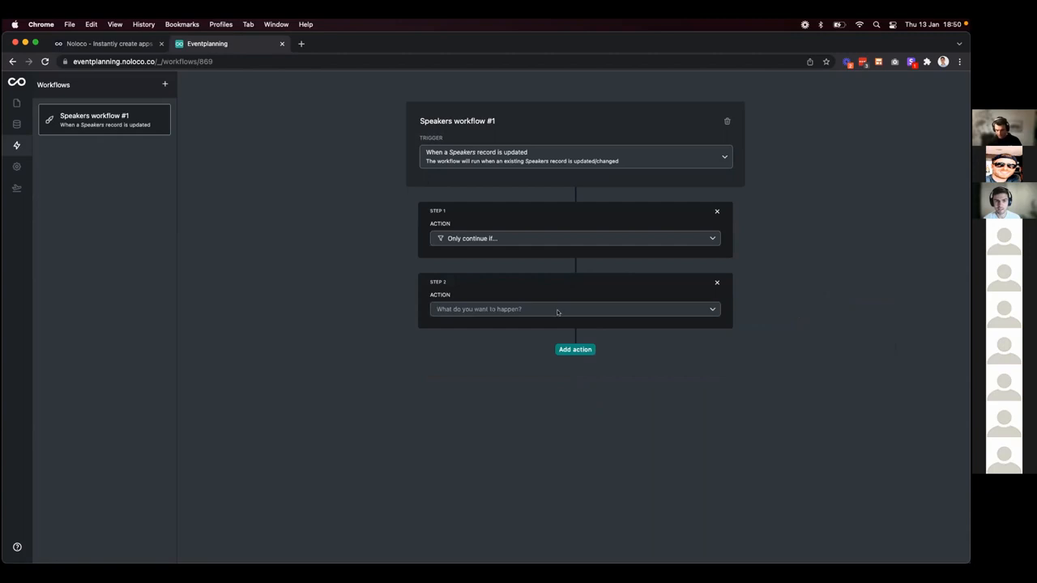
pyautogui.click(557, 312)
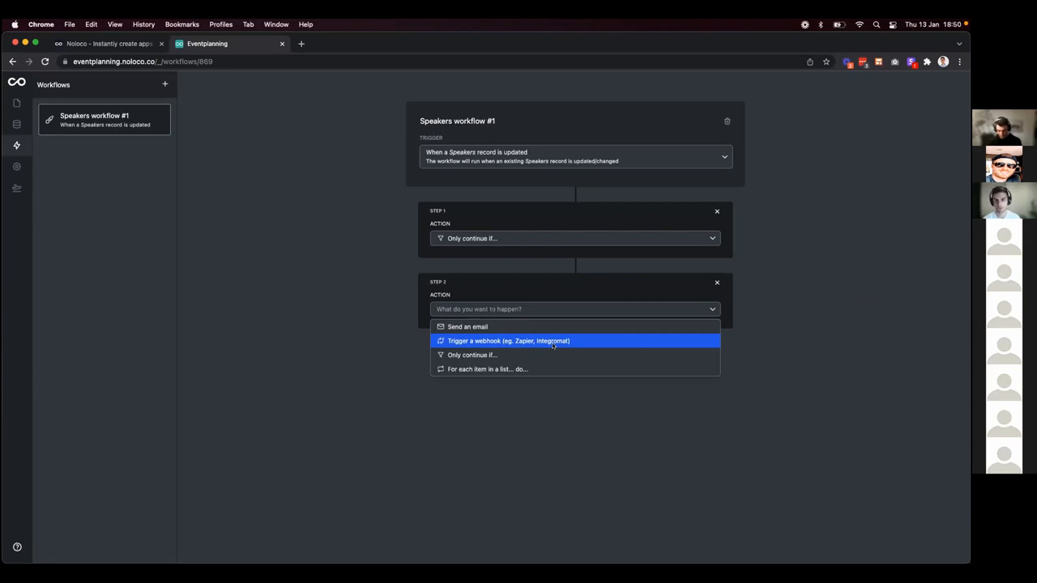
pyautogui.click(535, 326)
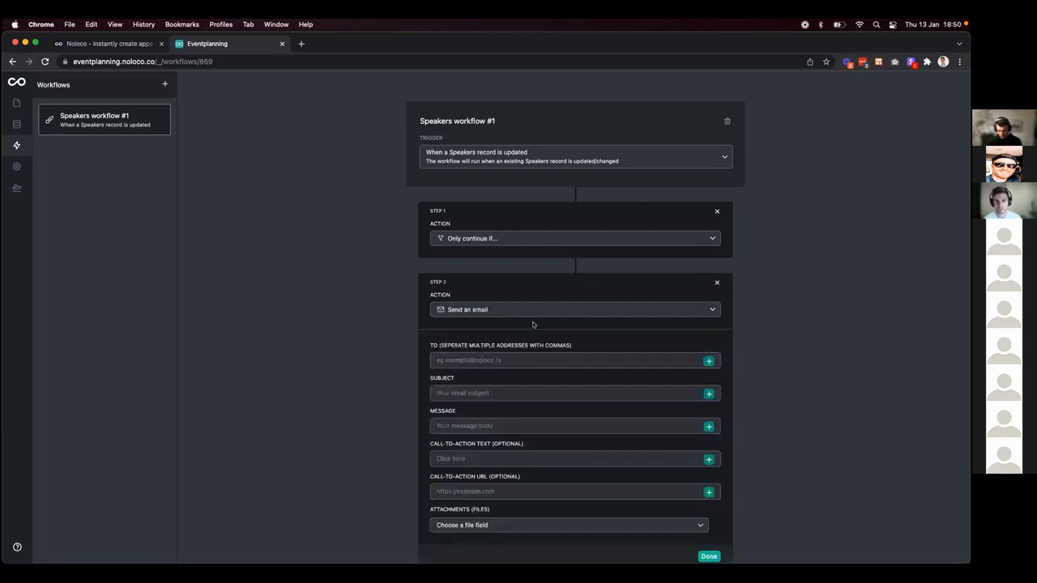
# Set the email recipient to the Trigger › Reviewer › Email value.
pyautogui.scroll(-1, 544, 365)
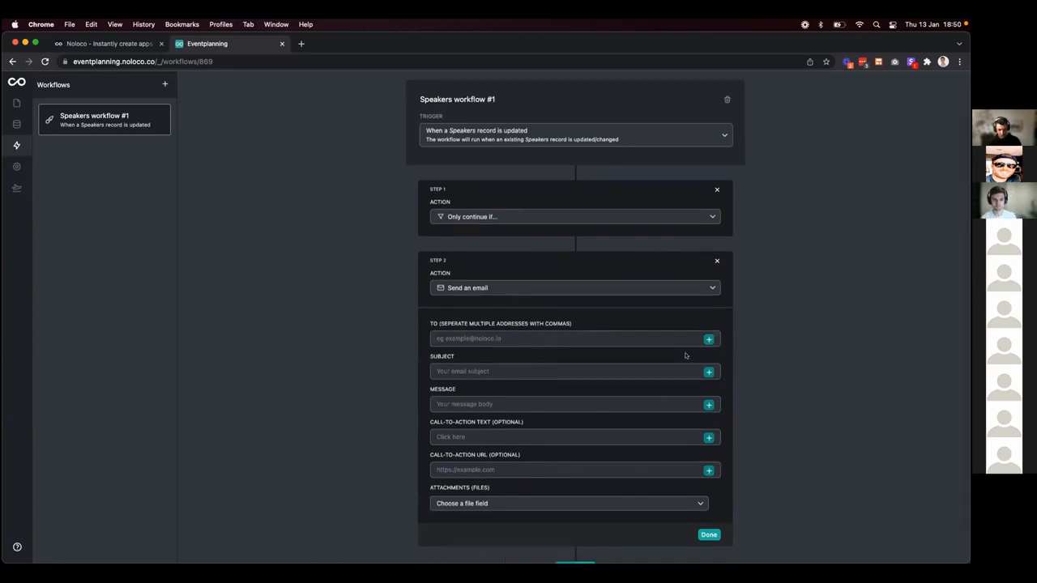
pyautogui.click(708, 339)
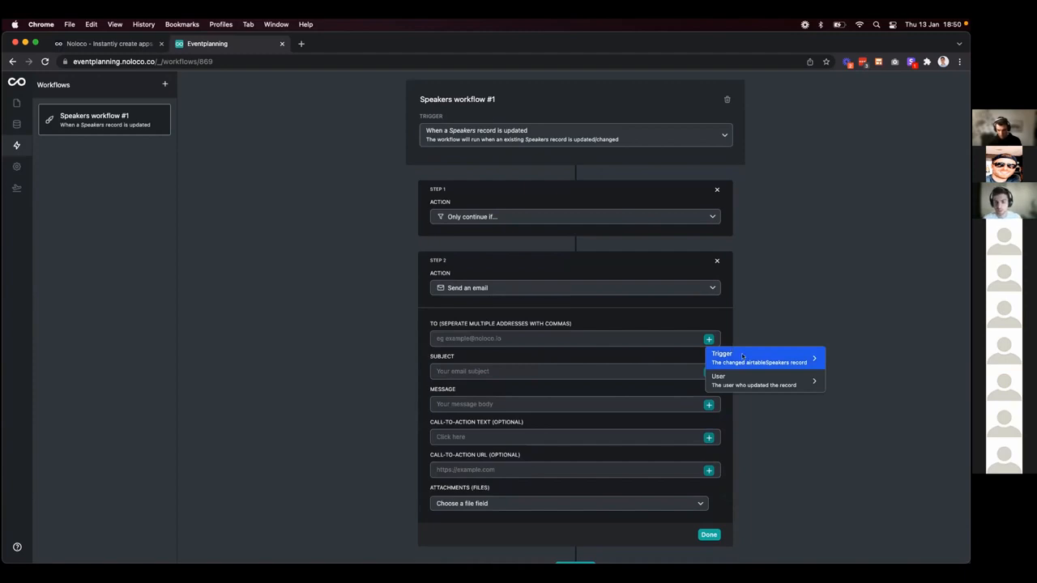
pyautogui.click(743, 357)
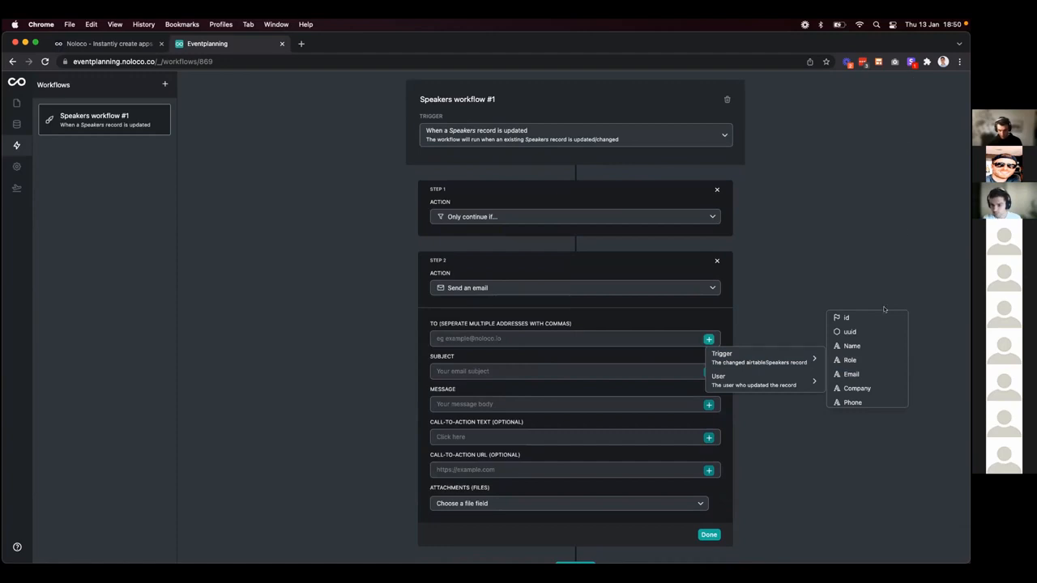
pyautogui.scroll(-3, 862, 365)
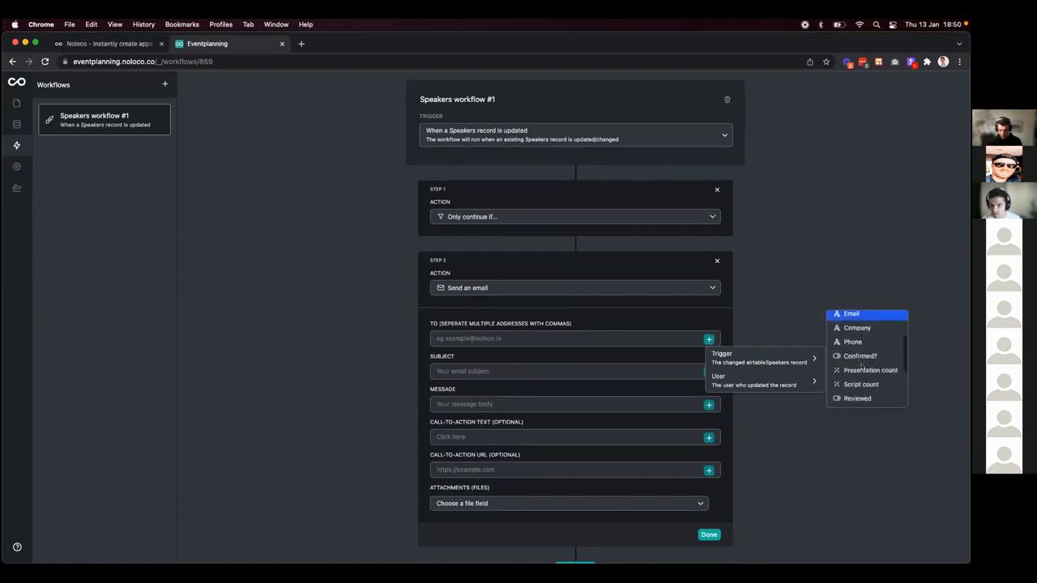
pyautogui.scroll(-2, 862, 369)
pyautogui.click(855, 358)
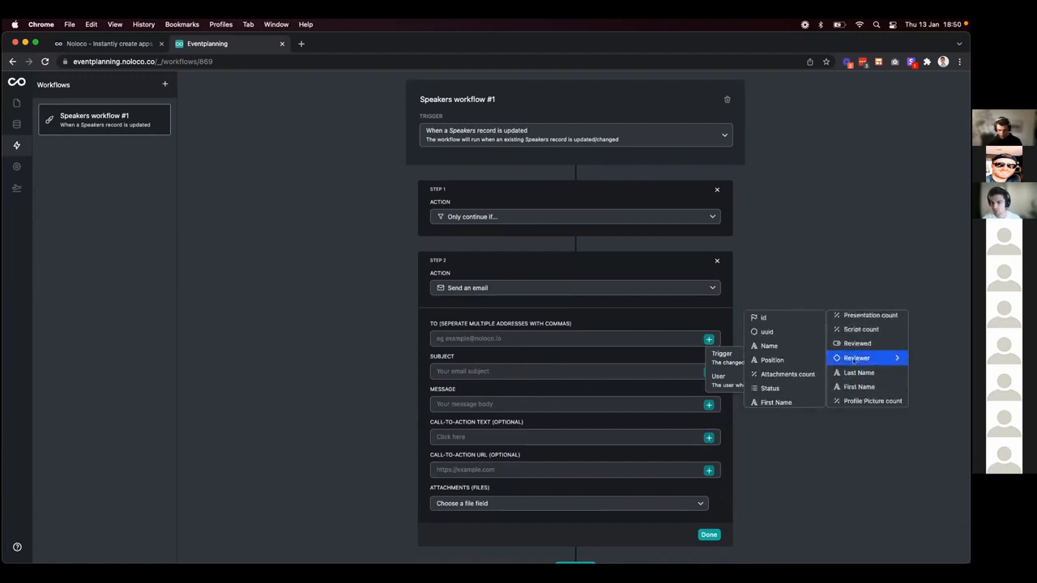
pyautogui.scroll(-3, 774, 362)
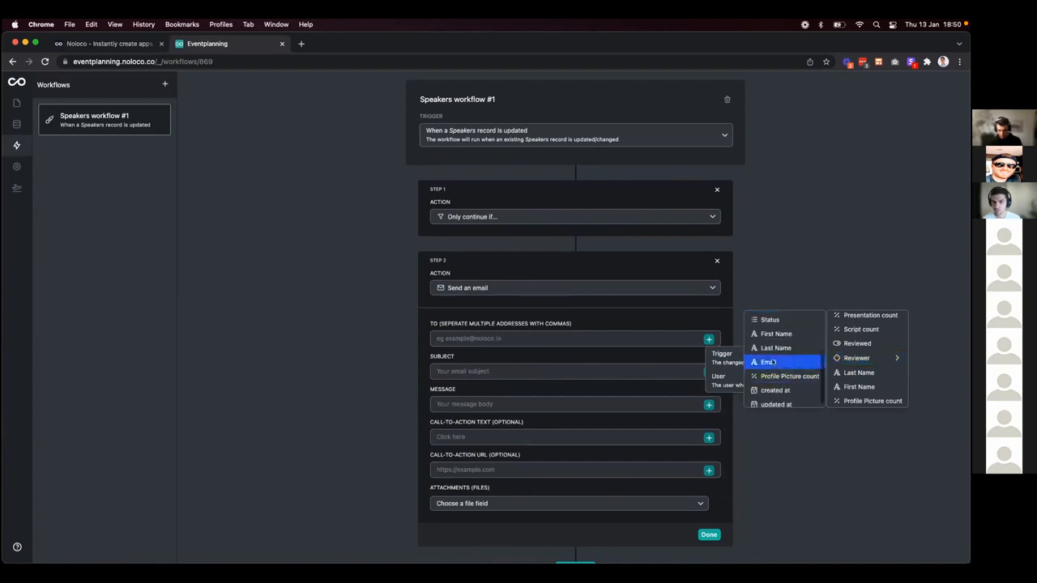
pyautogui.click(773, 362)
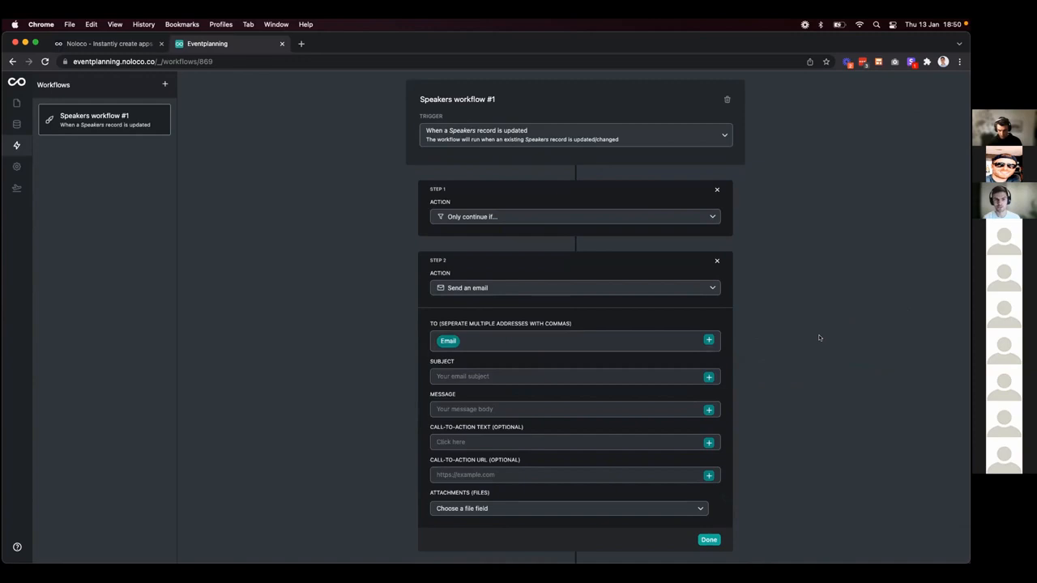
# Enter subject 'Speaker Information Updated' and message 'The following speaker's info has been updated'.
pyautogui.click(500, 375)
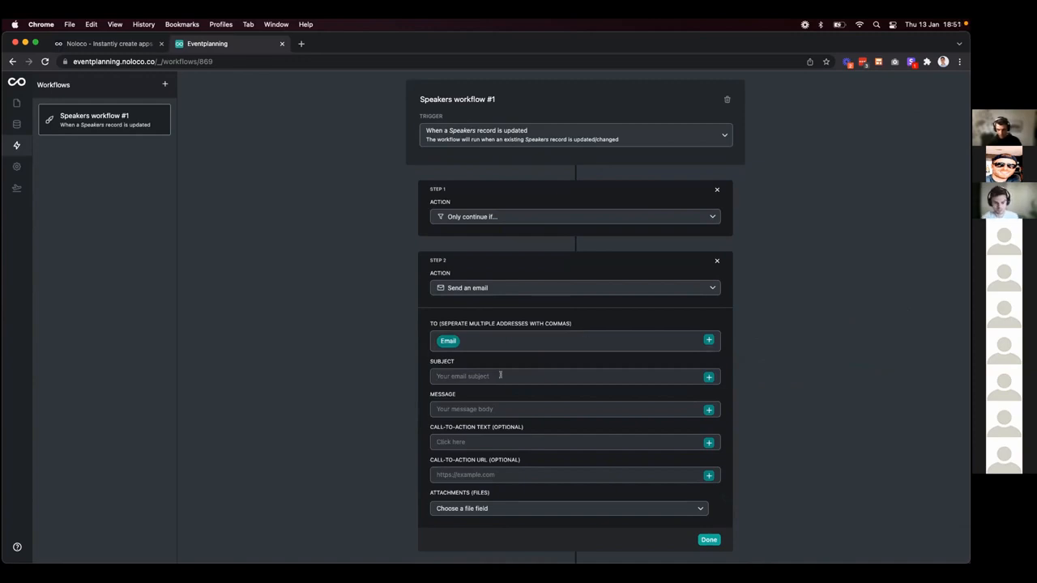
pyautogui.write('Speaker Infor')
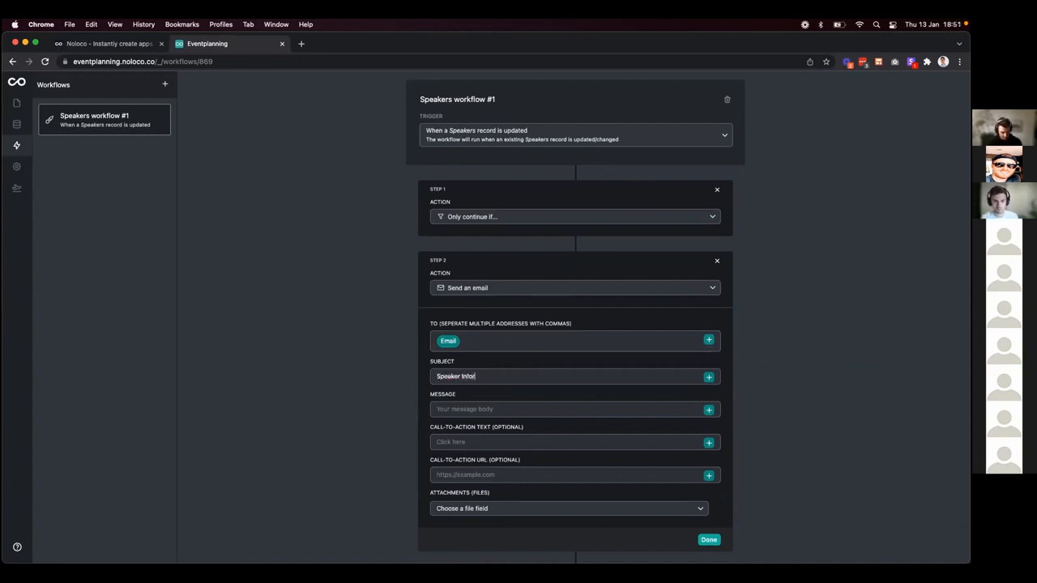
pyautogui.write('mation Updated')
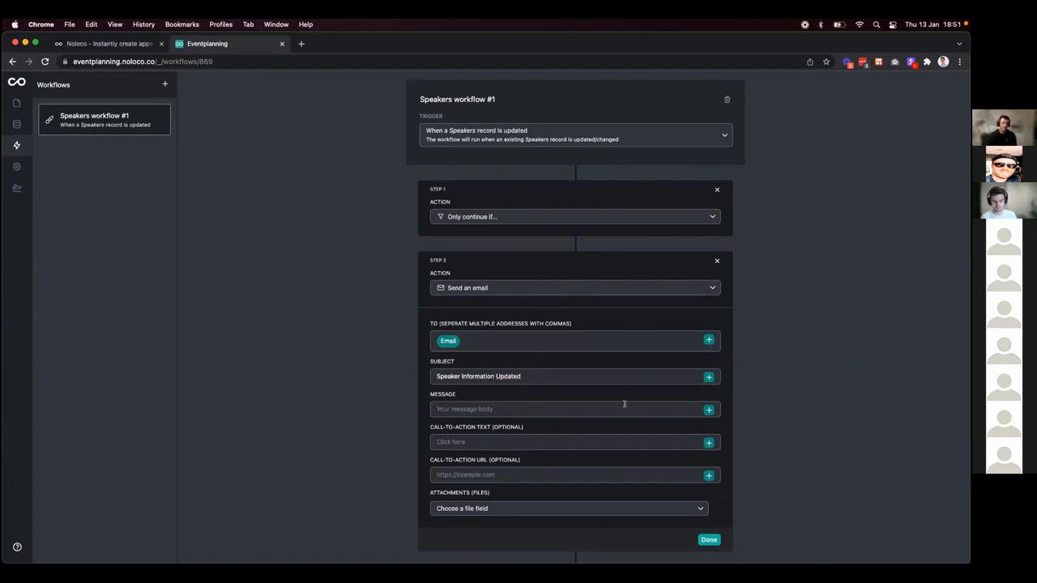
pyautogui.click(624, 403)
pyautogui.write('The following sp')
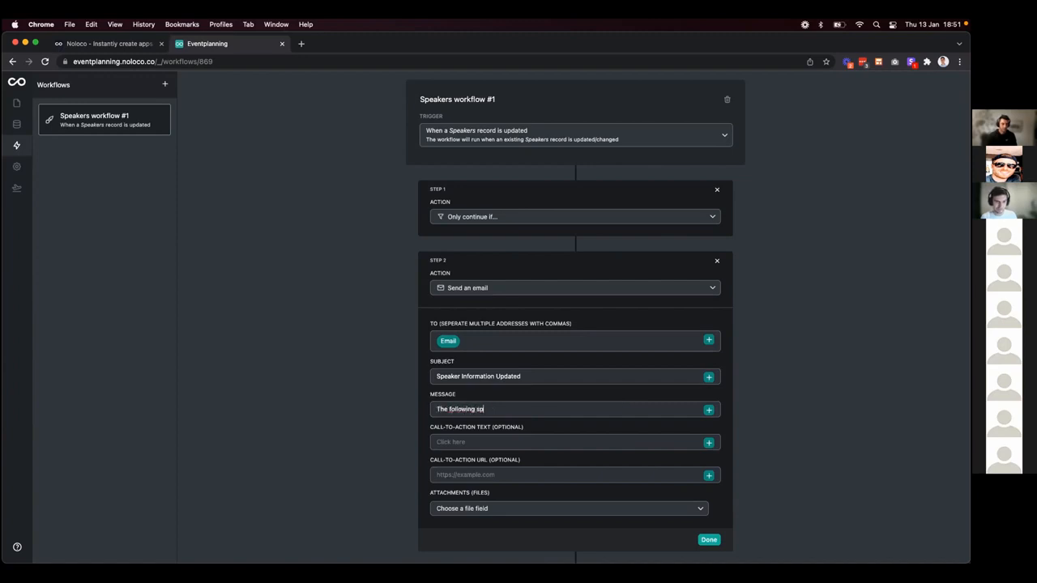
pyautogui.write("eaker's info has been updated:")
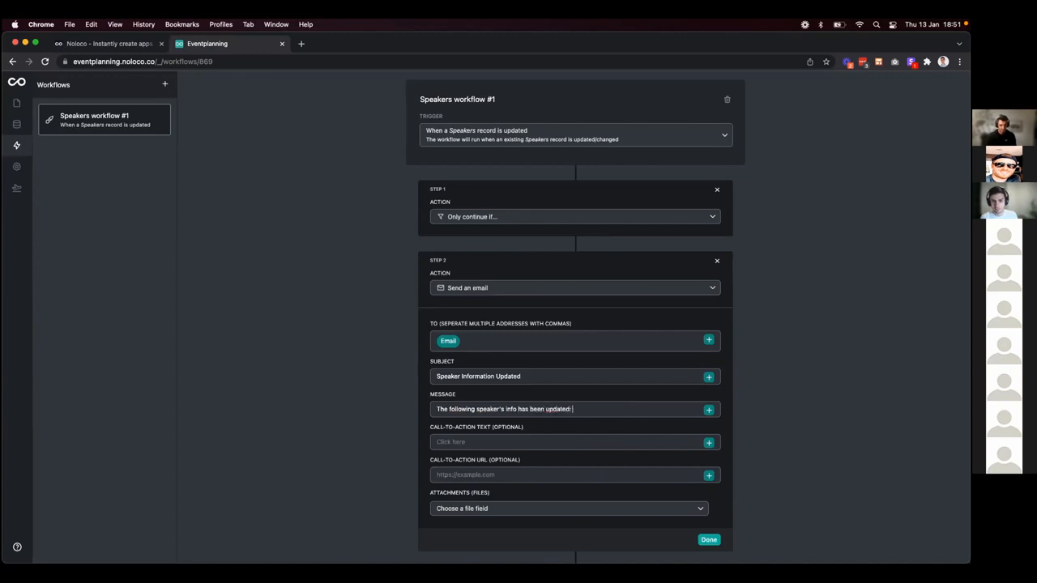
# Insert the updated speaker's Trigger › Name value into the email message.
pyautogui.click(709, 410)
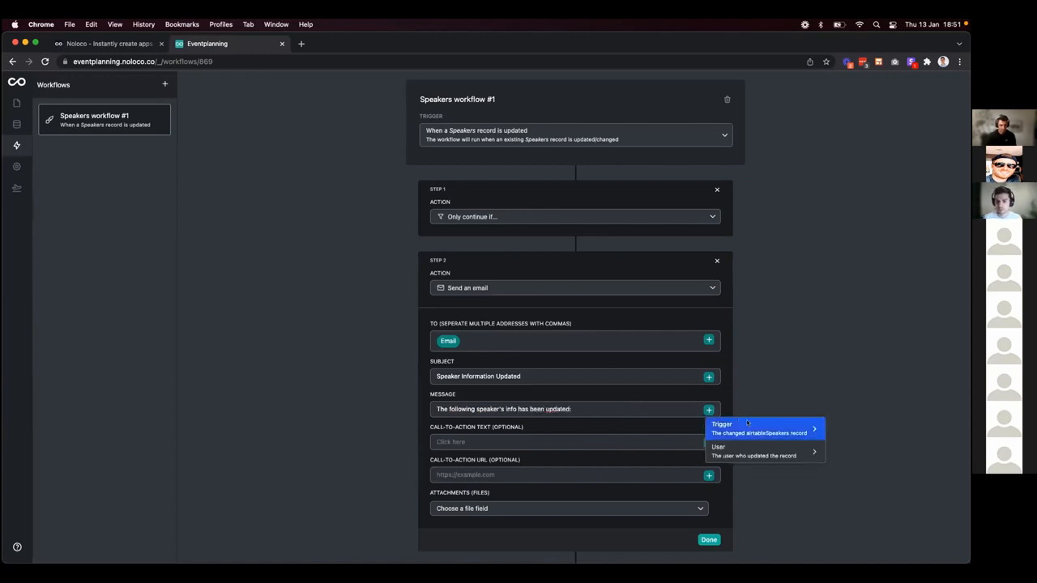
pyautogui.moveTo(757, 430)
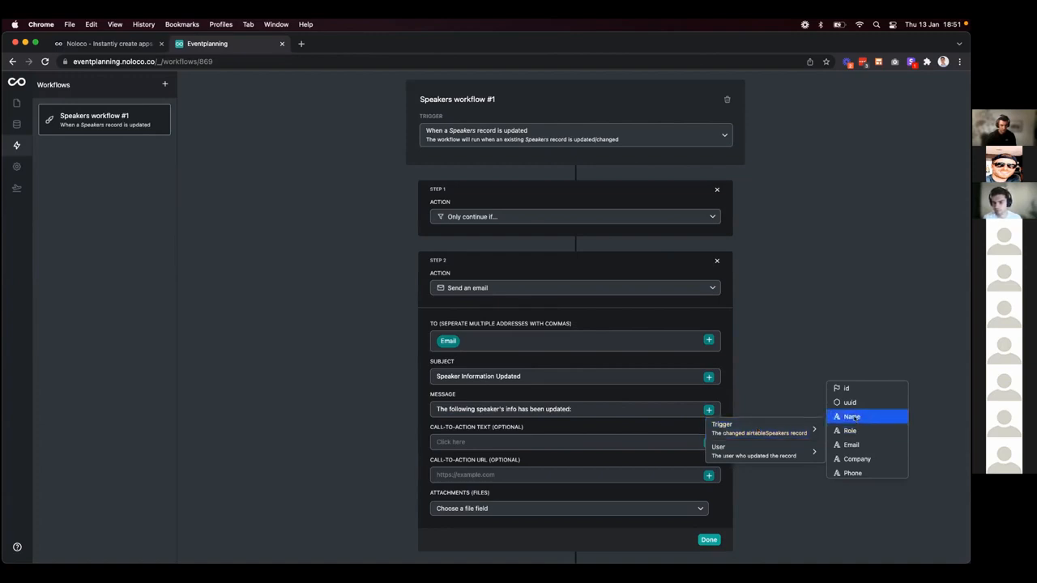
pyautogui.click(854, 418)
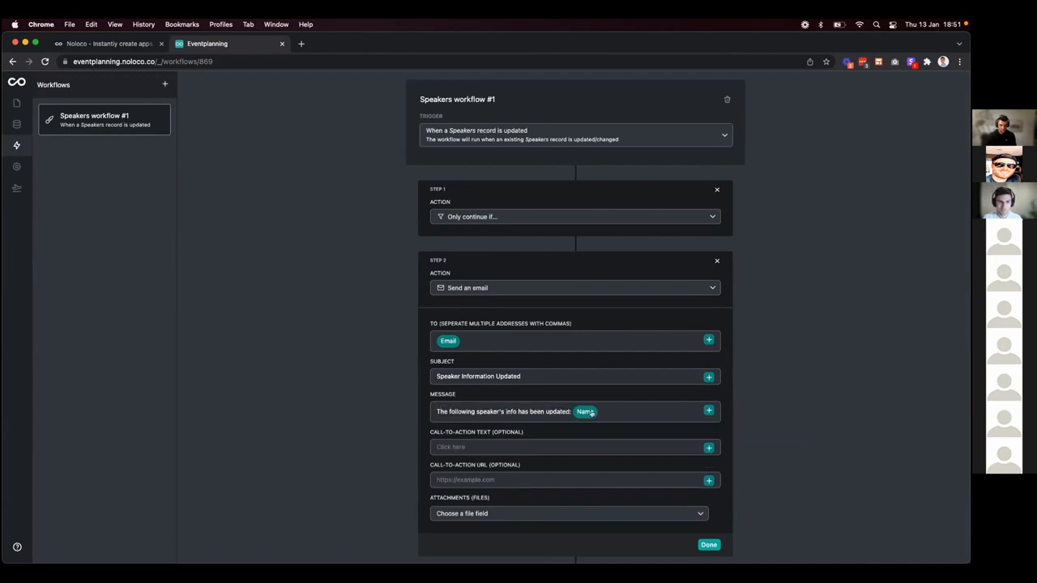
pyautogui.click(709, 411)
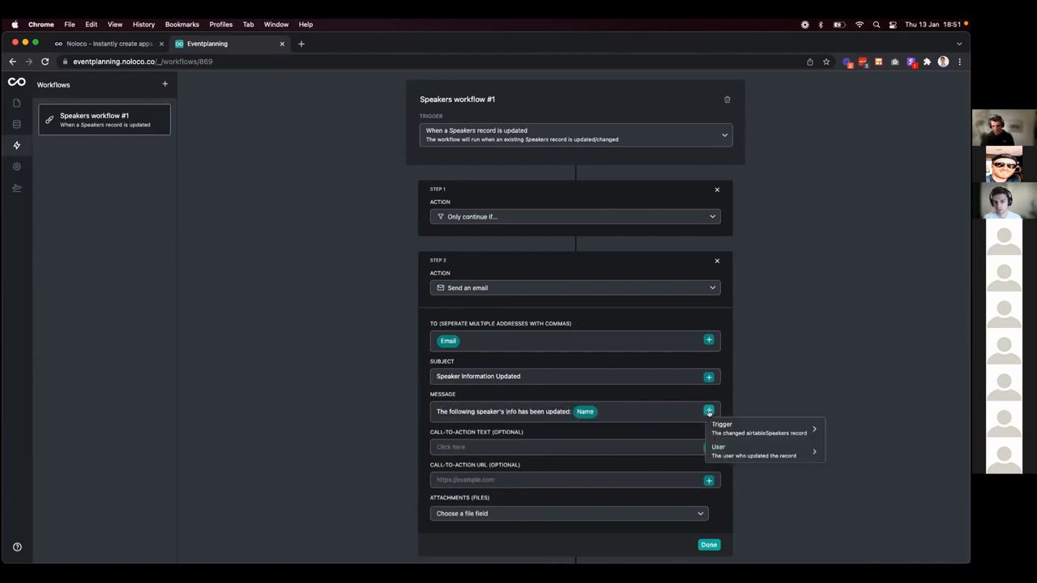
pyautogui.scroll(-2, 855, 422)
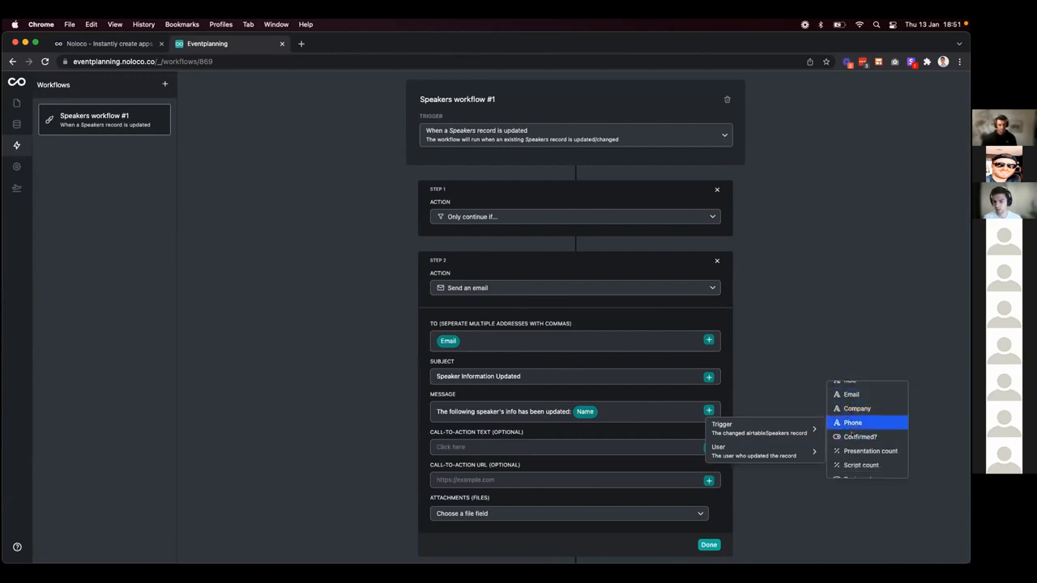
pyautogui.scroll(-2, 855, 438)
pyautogui.scroll(-3, 857, 441)
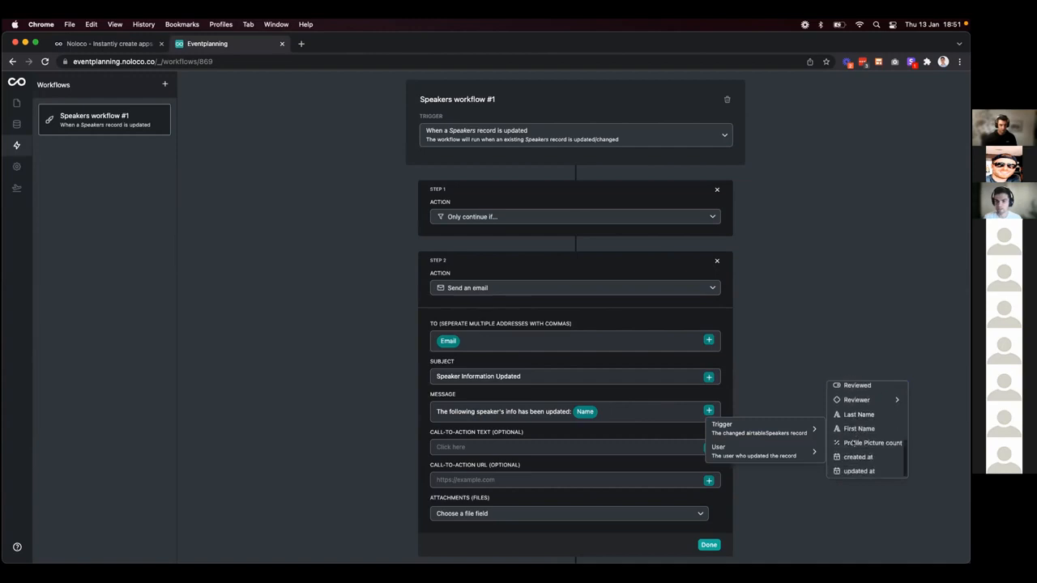
pyautogui.click(949, 418)
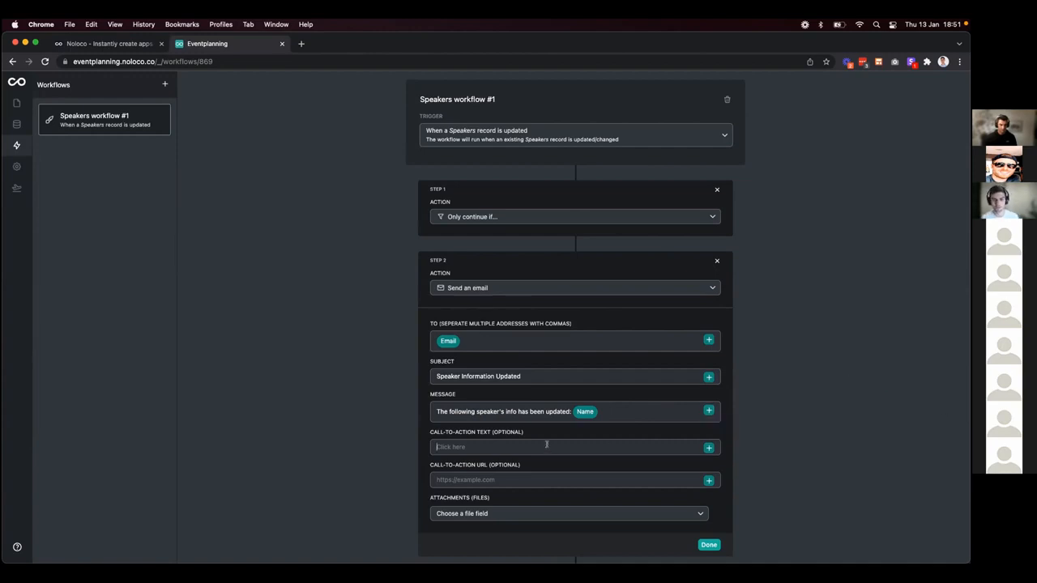
pyautogui.click(547, 444)
pyautogui.write('View')
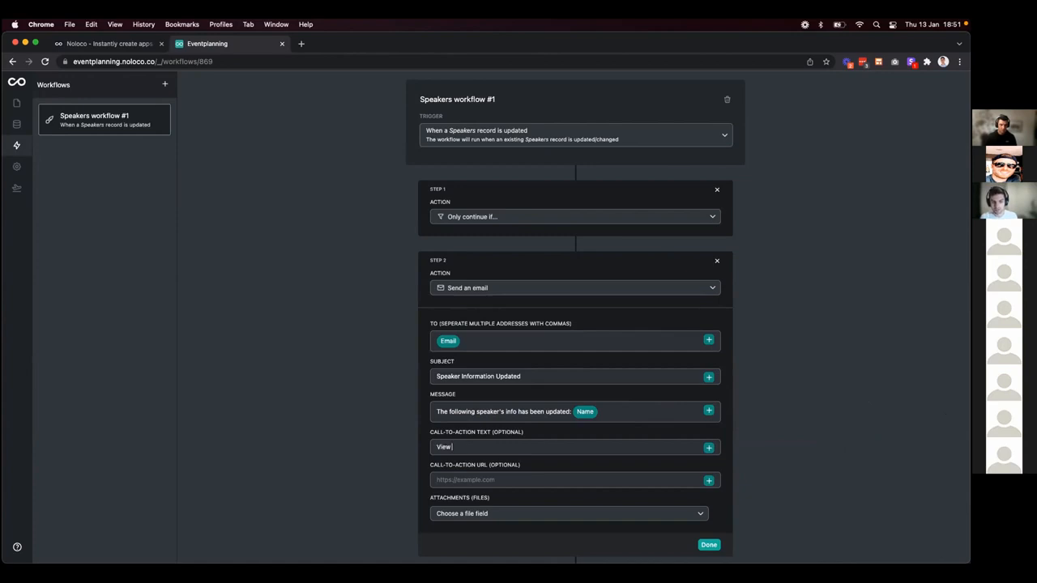
pyautogui.write(' Details')
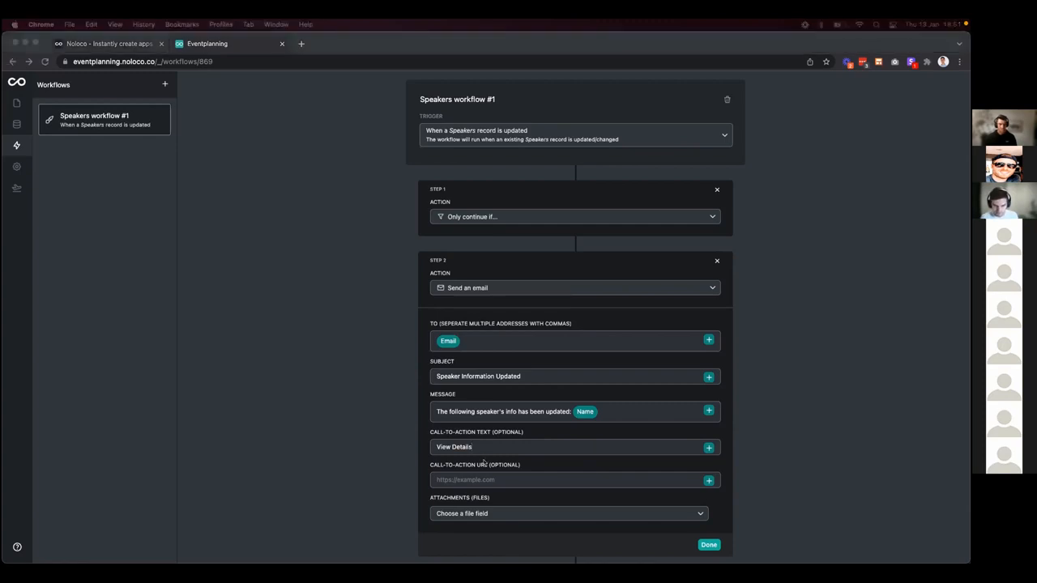
pyautogui.click(466, 480)
pyautogui.write('https://eventplanning1.noloco.co/speakers/view')
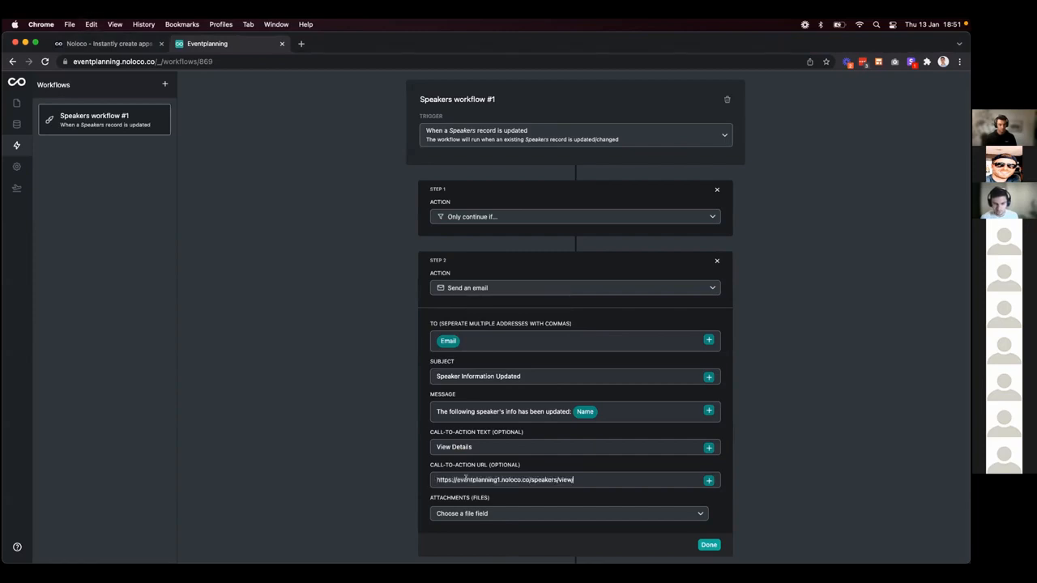
pyautogui.click(500, 480)
pyautogui.press('BackSpace')
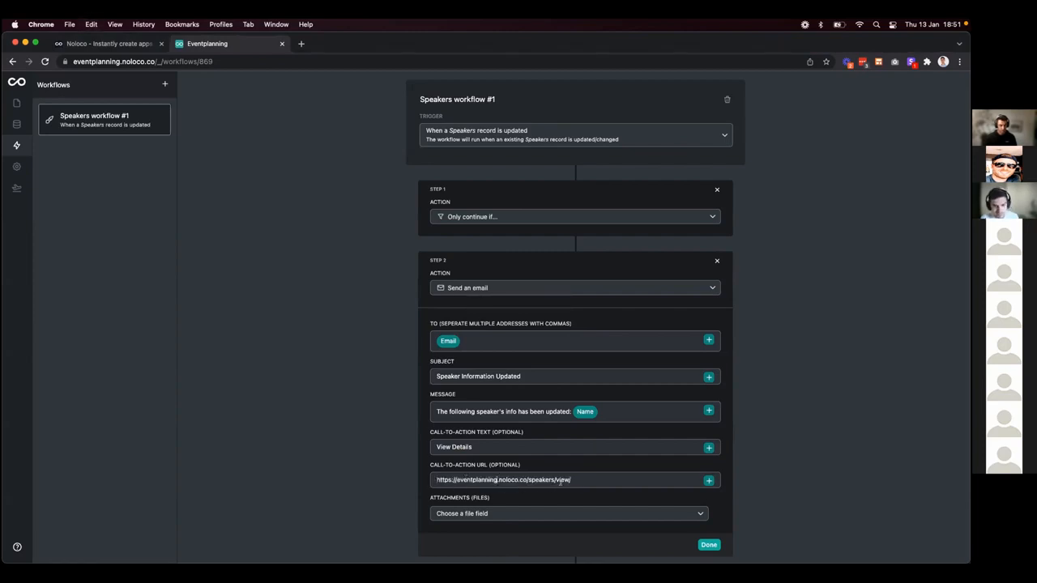
pyautogui.click(709, 481)
pyautogui.moveTo(747, 502)
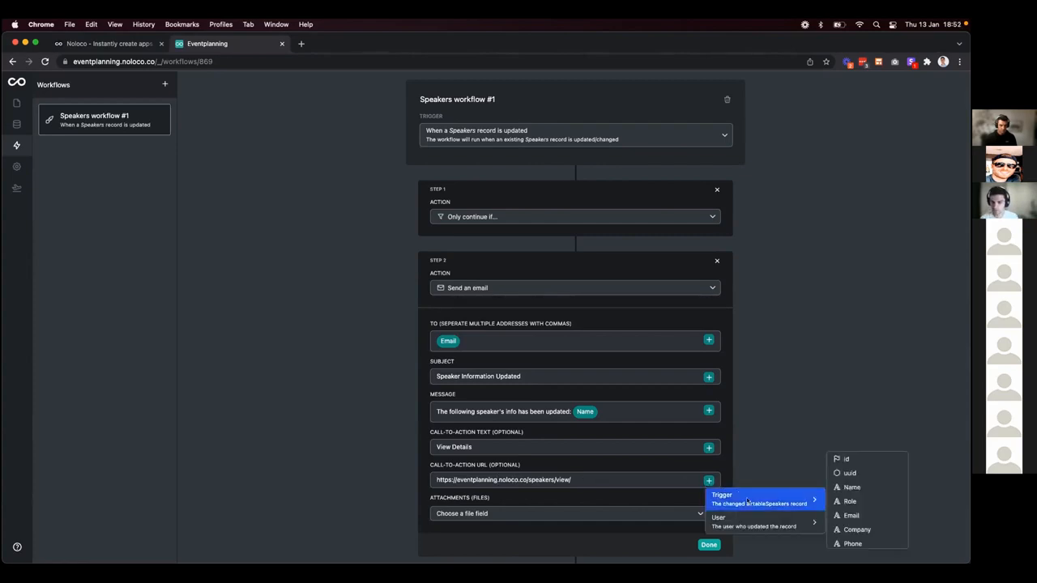
pyautogui.click(862, 477)
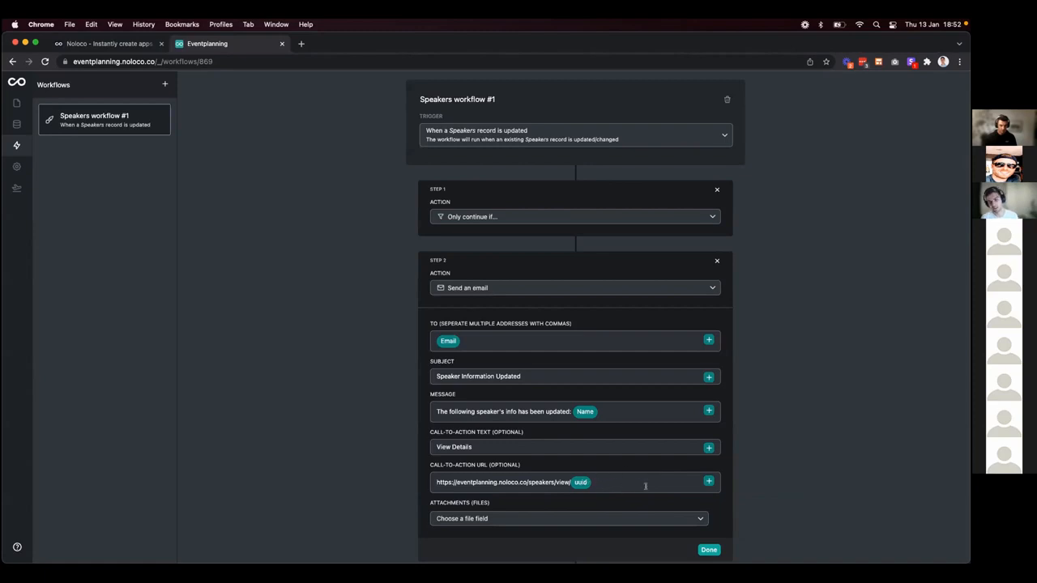
pyautogui.scroll(-2, 661, 510)
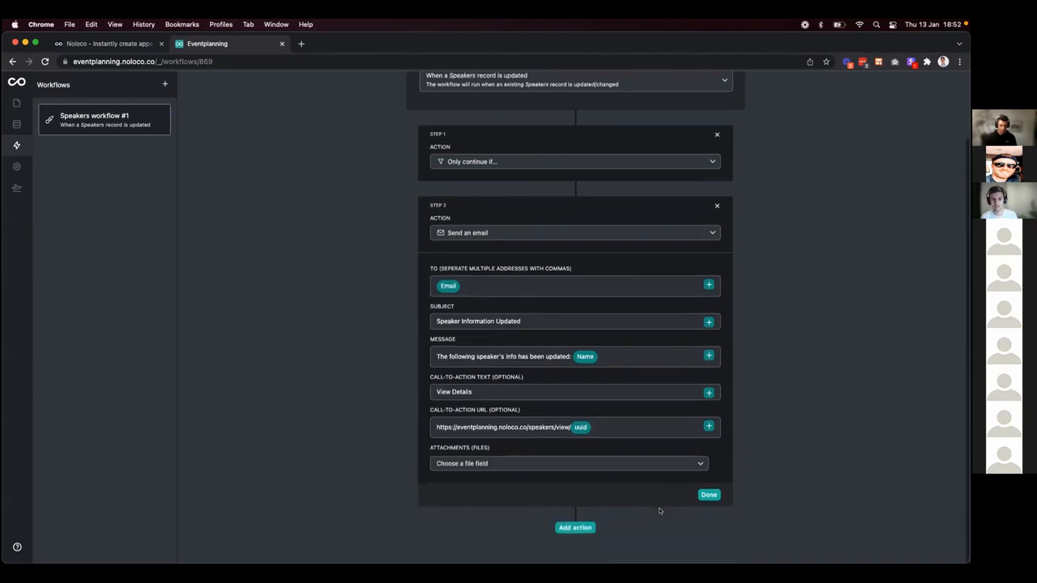
# Attach the updated speaker's Script file instead of Presentation, then mark the email step Done.
pyautogui.click(611, 463)
pyautogui.moveTo(614, 483)
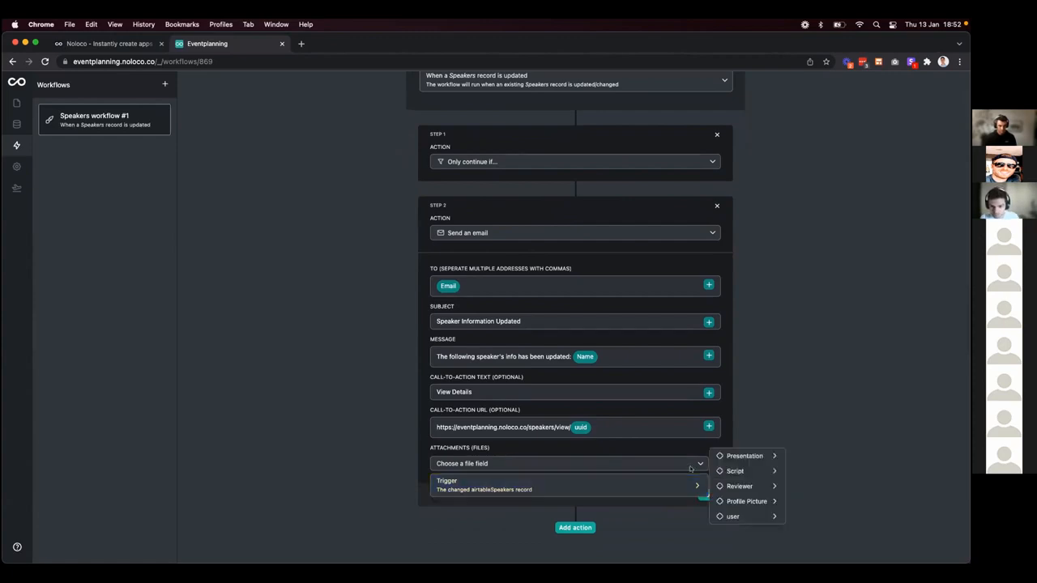
pyautogui.moveTo(744, 457)
pyautogui.click(818, 457)
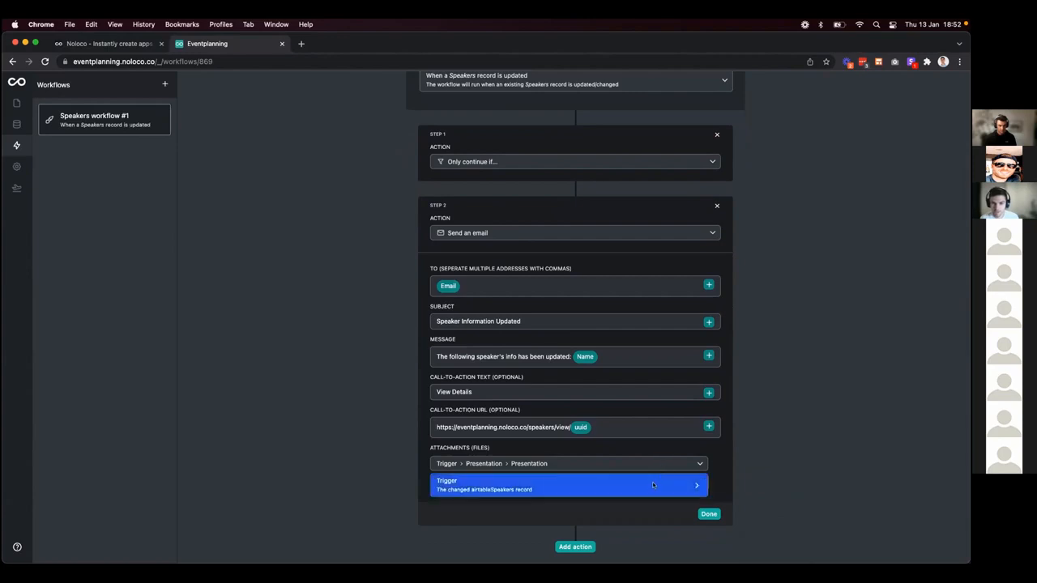
pyautogui.moveTo(653, 486)
pyautogui.moveTo(756, 471)
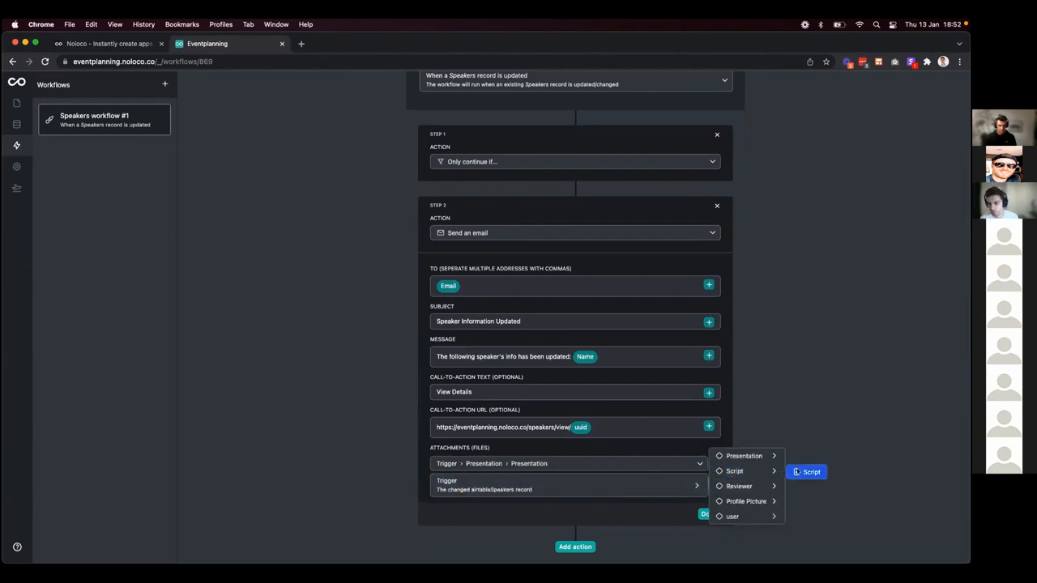
pyautogui.click(803, 471)
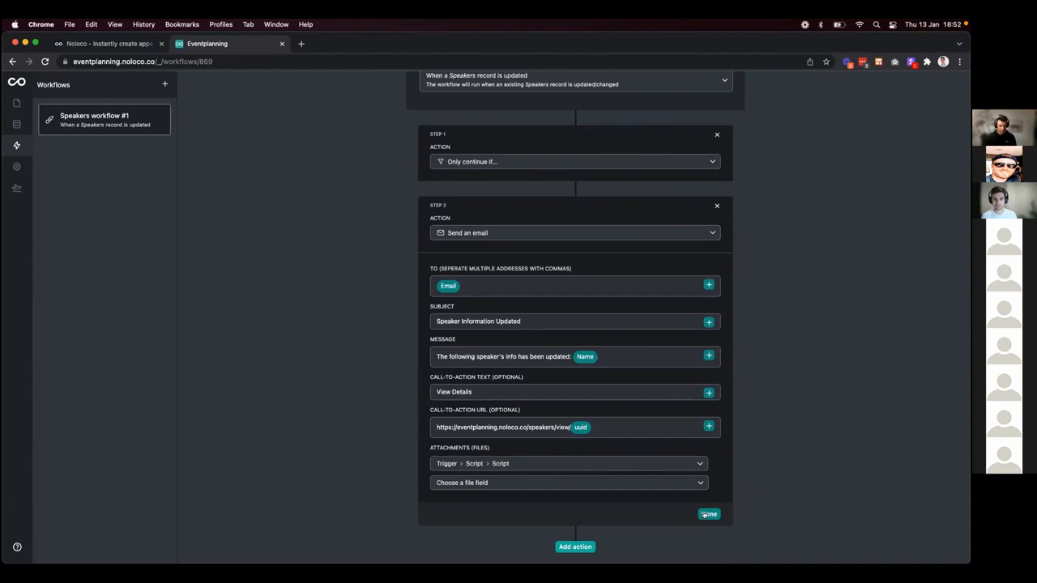
pyautogui.click(706, 514)
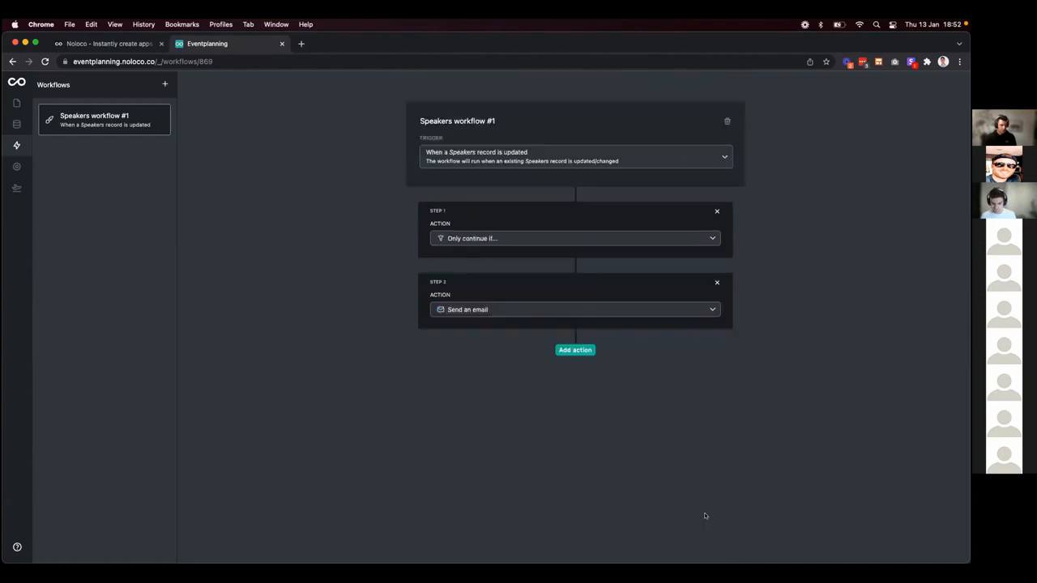
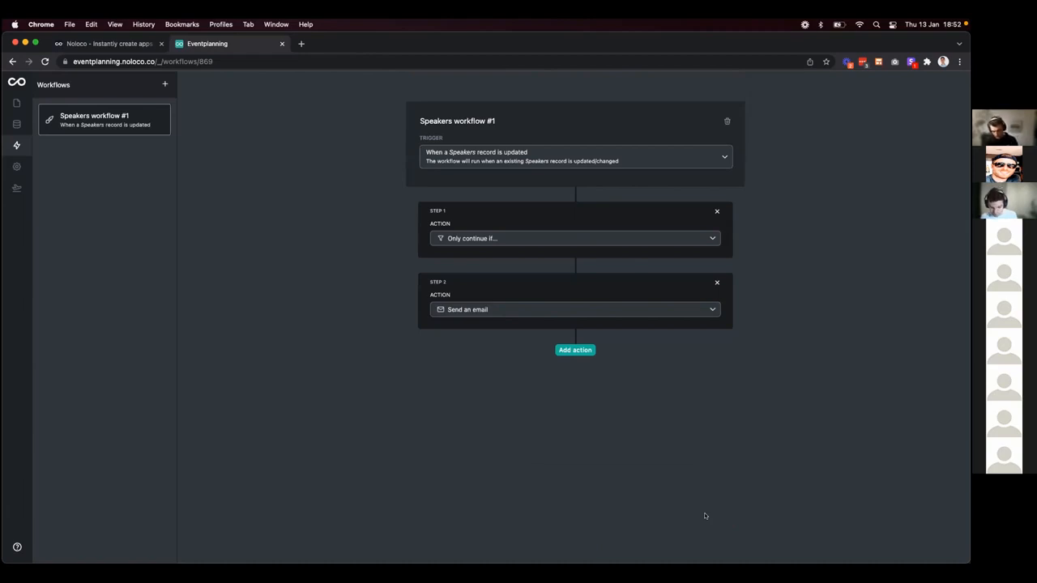
# Go back to the app's pages from workflows and stop viewing as the speaker.
pyautogui.click(17, 103)
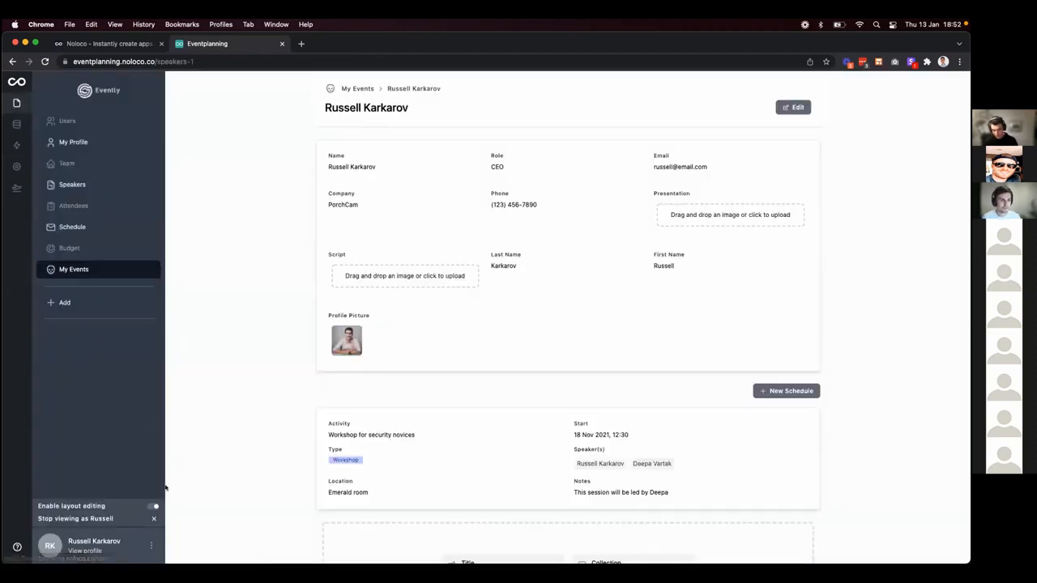
pyautogui.click(154, 519)
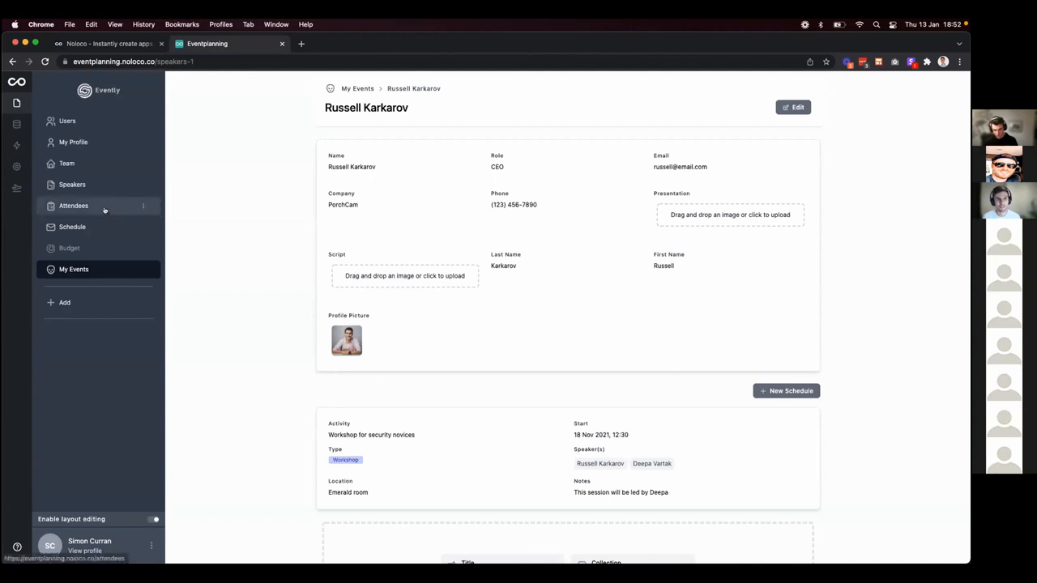
# Display the Speakers list as cards with Profile Picture enabled and moved to the top.
pyautogui.click(82, 186)
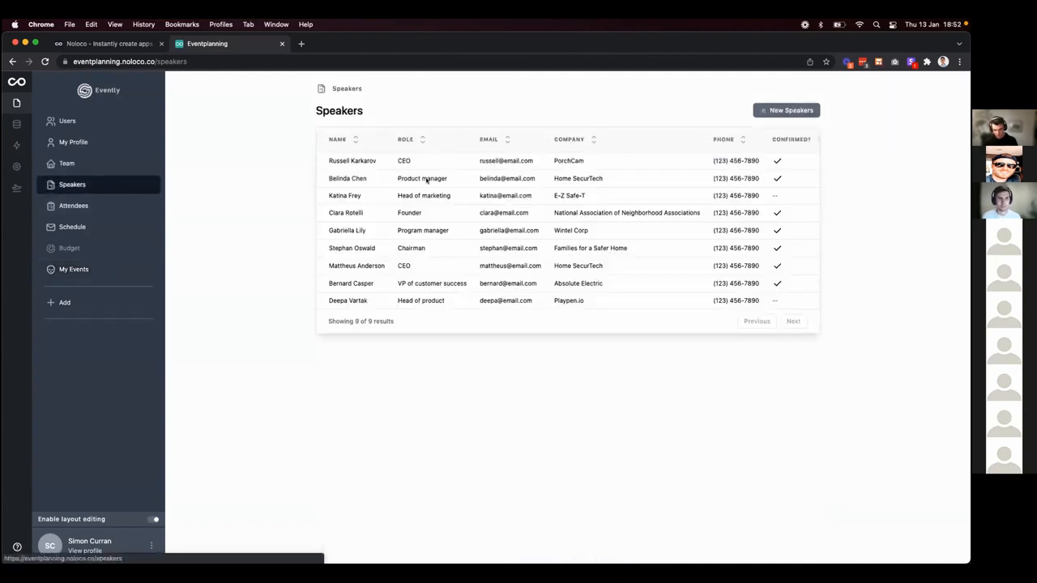
pyautogui.click(460, 123)
pyautogui.click(36, 211)
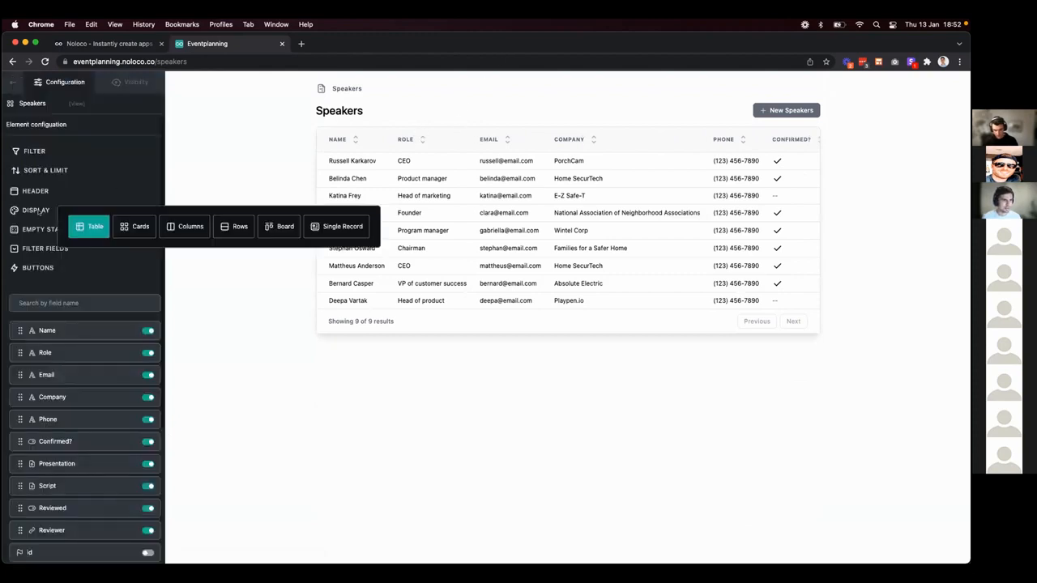
pyautogui.click(135, 226)
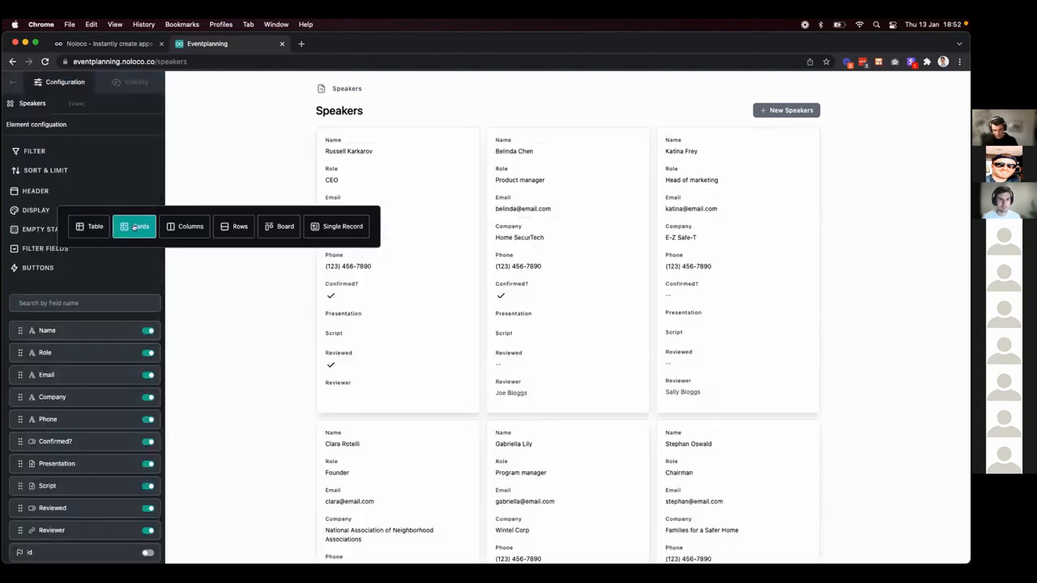
pyautogui.scroll(-5, 109, 389)
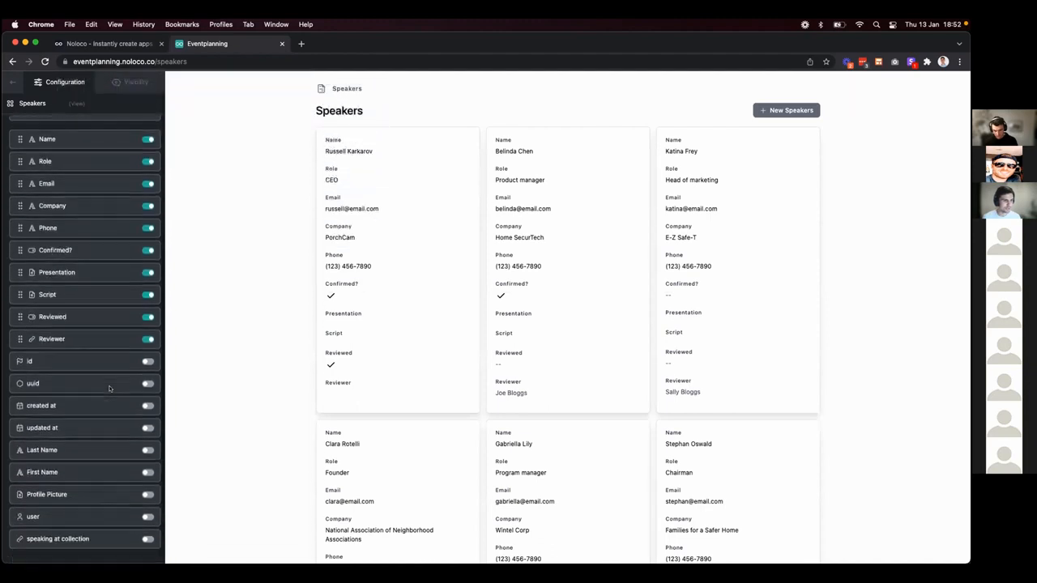
pyautogui.click(148, 494)
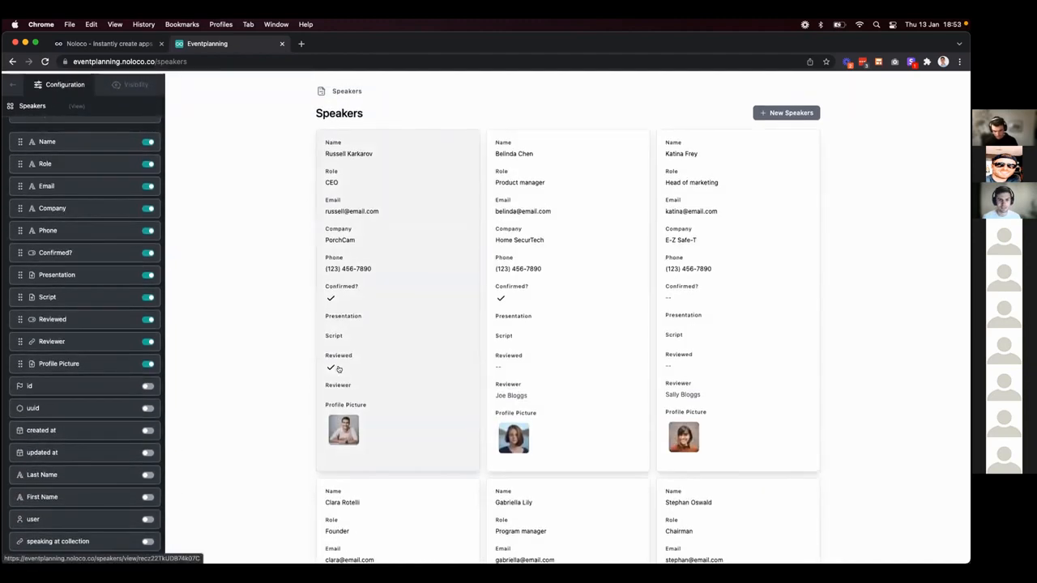
pyautogui.moveTo(81, 364); pyautogui.dragTo(79, 139)
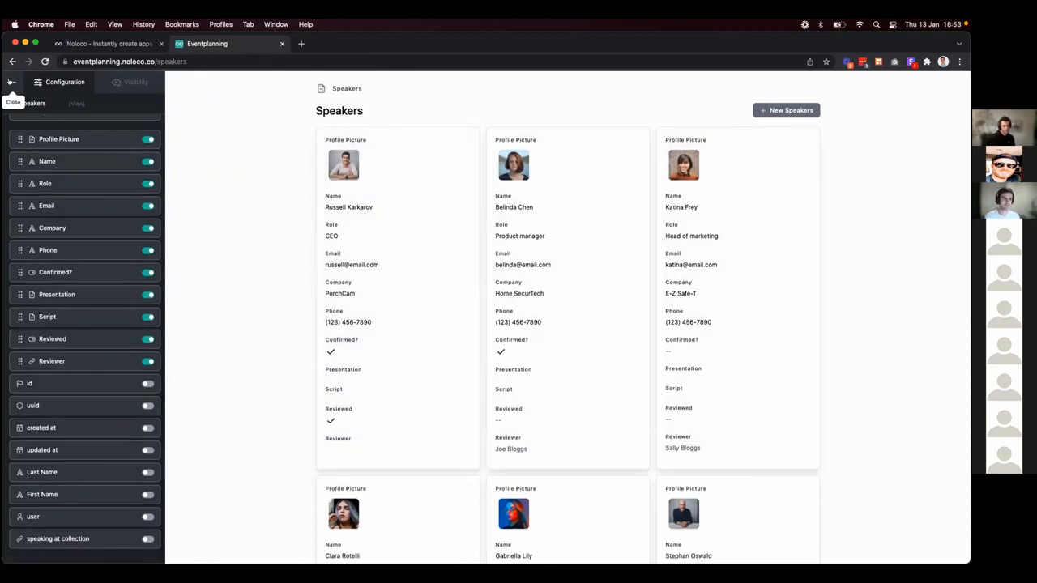
pyautogui.click(10, 82)
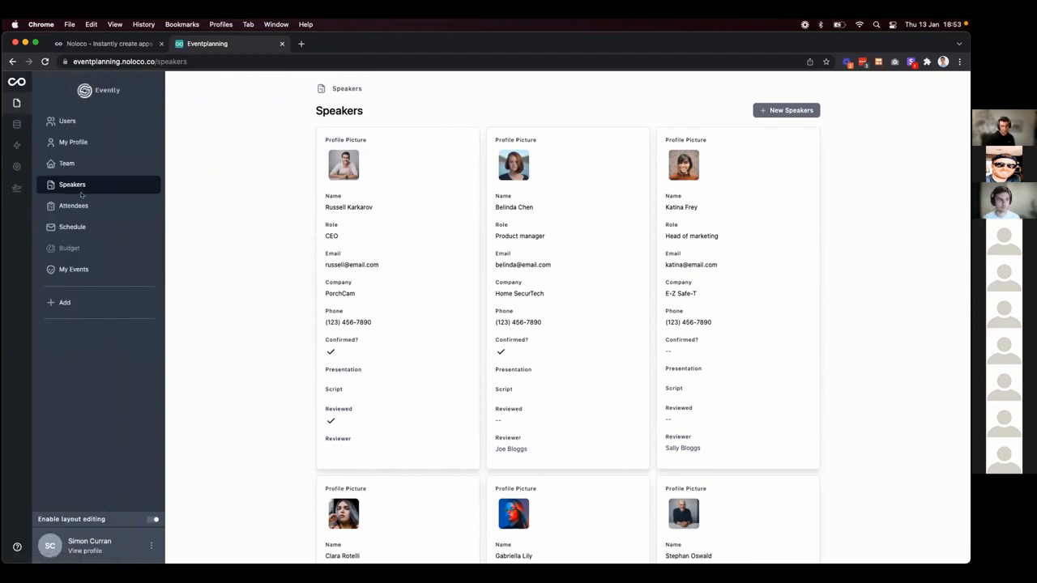
# Add a Speakers collection page named 'My Speakers' with Speakers as its parent view.
pyautogui.click(64, 302)
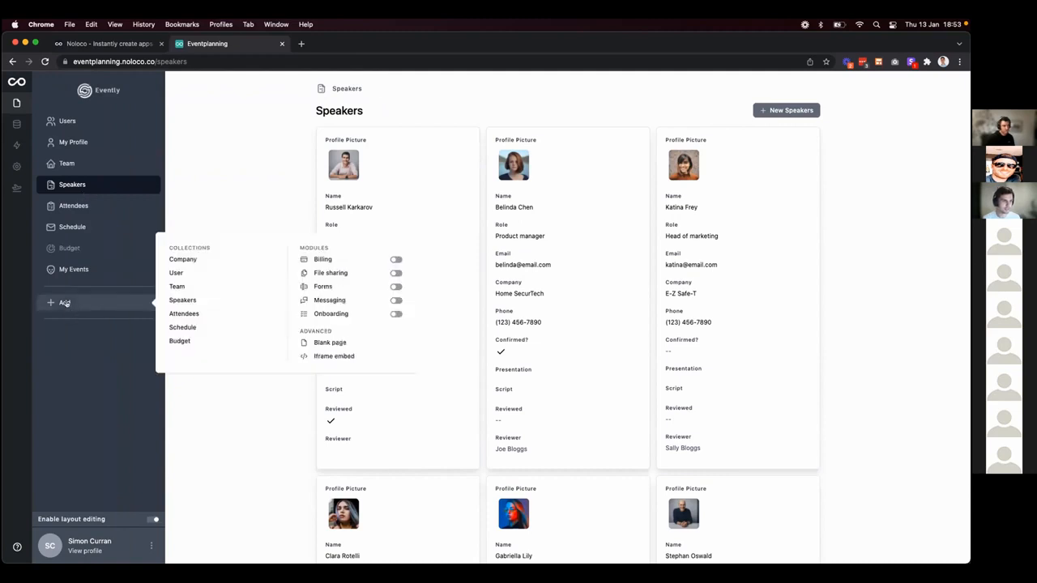
pyautogui.click(185, 300)
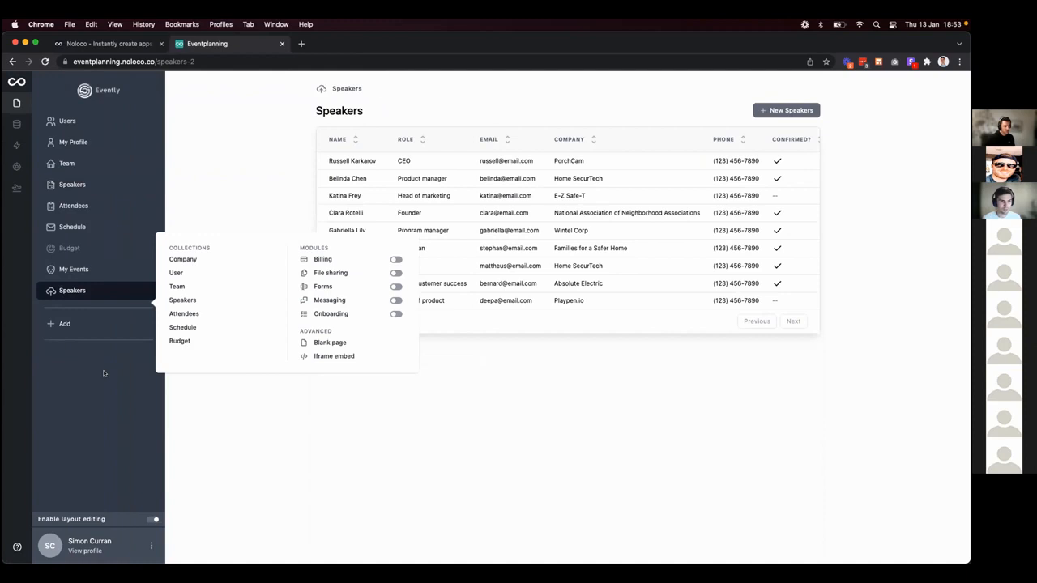
pyautogui.click(143, 290)
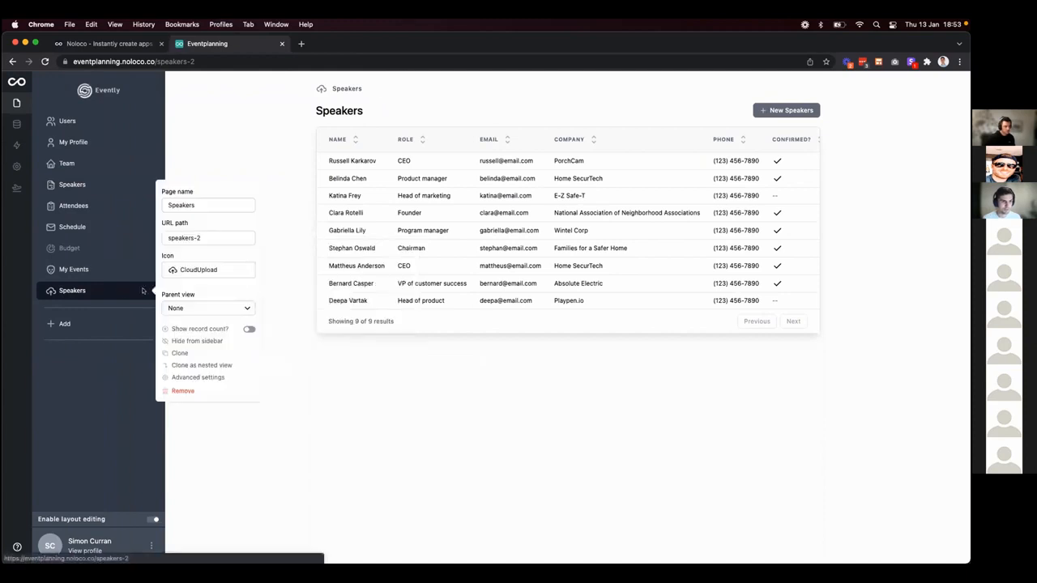
pyautogui.click(169, 205)
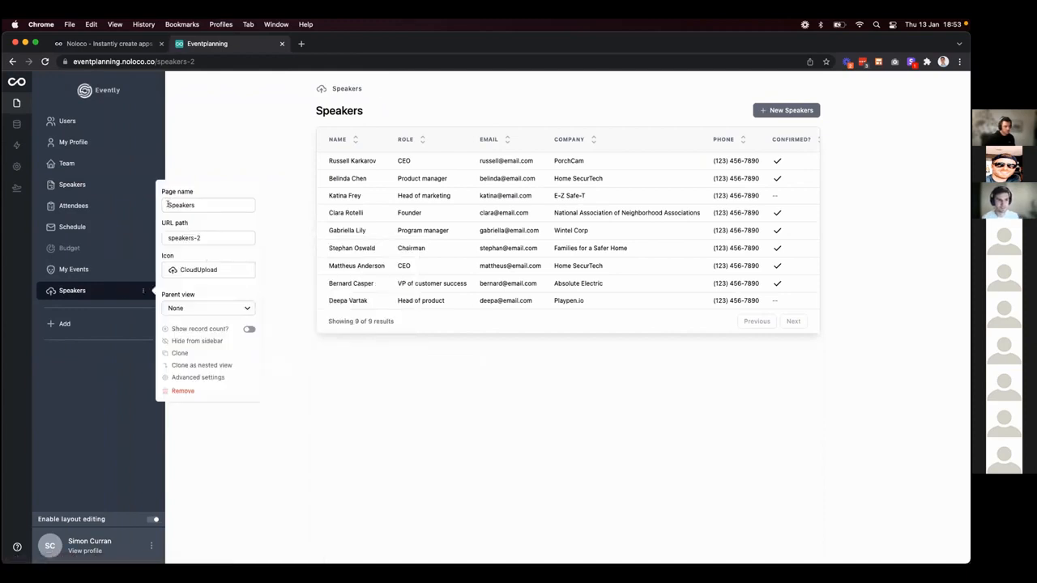
pyautogui.write('My')
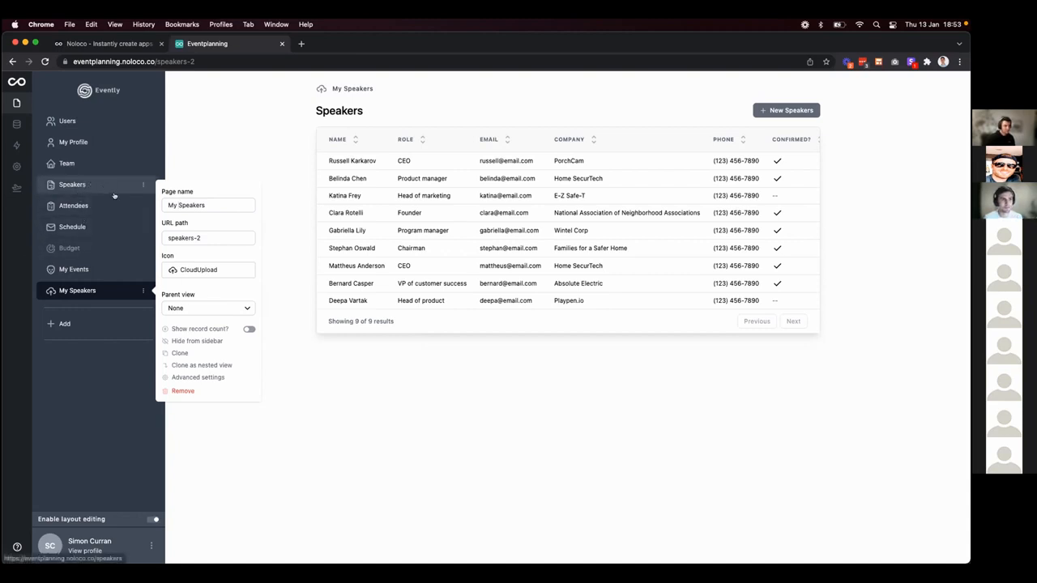
pyautogui.click(175, 306)
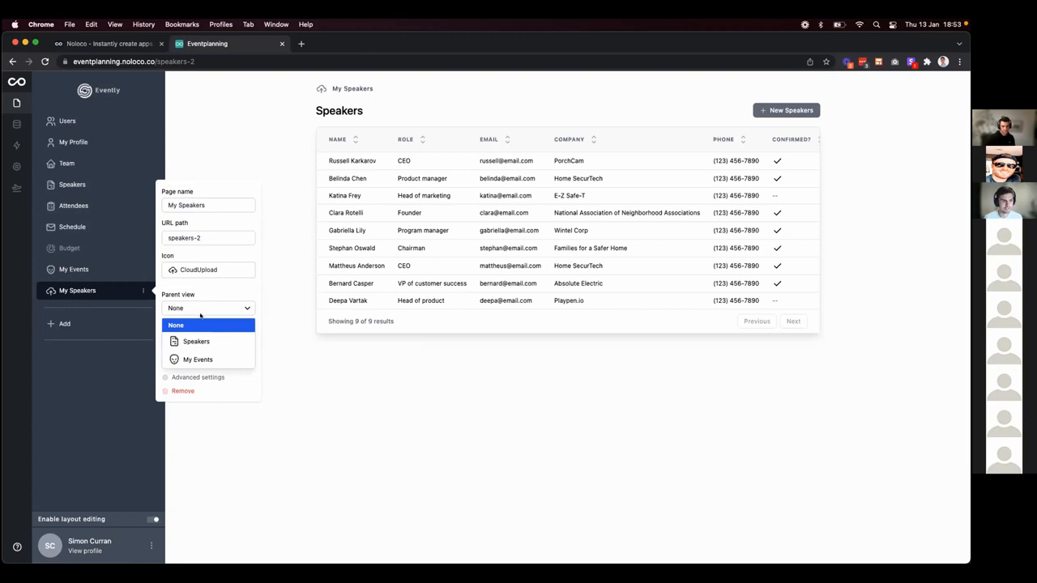
pyautogui.click(198, 340)
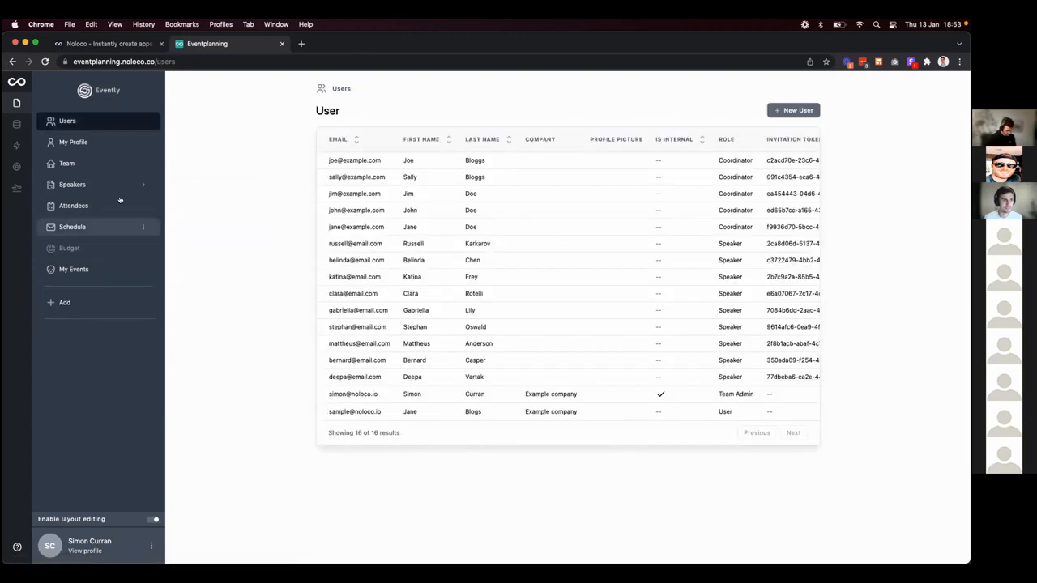
# Open the nested My Speakers page under Speakers and close its page settings.
pyautogui.click(128, 186)
pyautogui.click(97, 208)
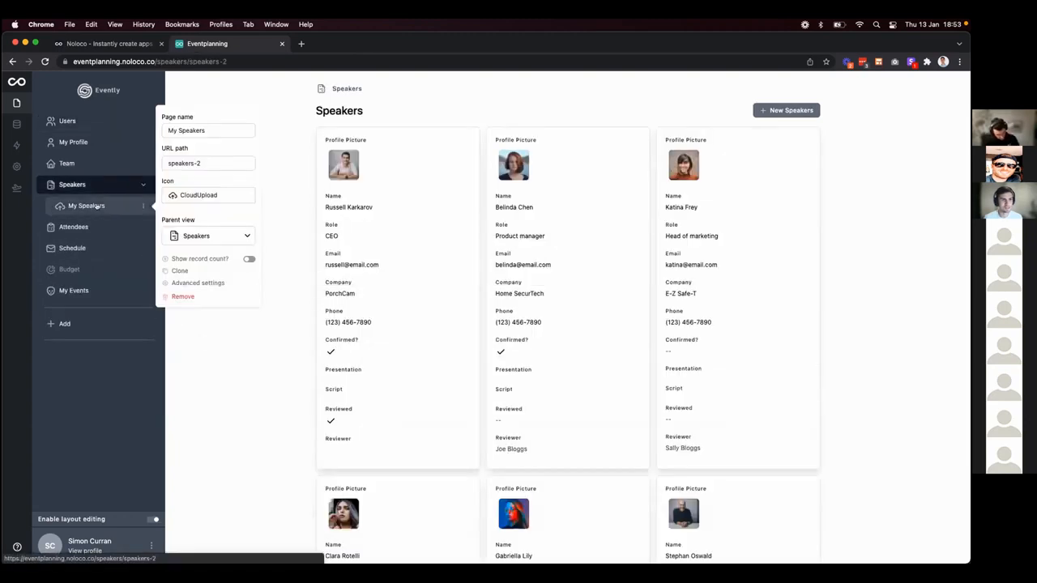
pyautogui.click(422, 114)
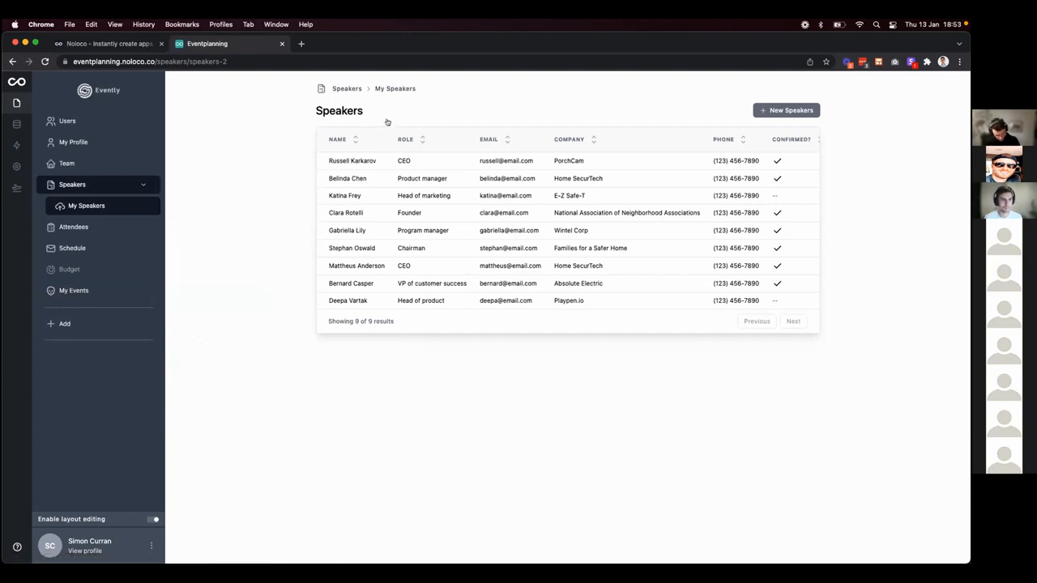
pyautogui.click(388, 120)
# Filter My Speakers to the logged-in user's Team Member › Speakers collection.
pyautogui.click(31, 151)
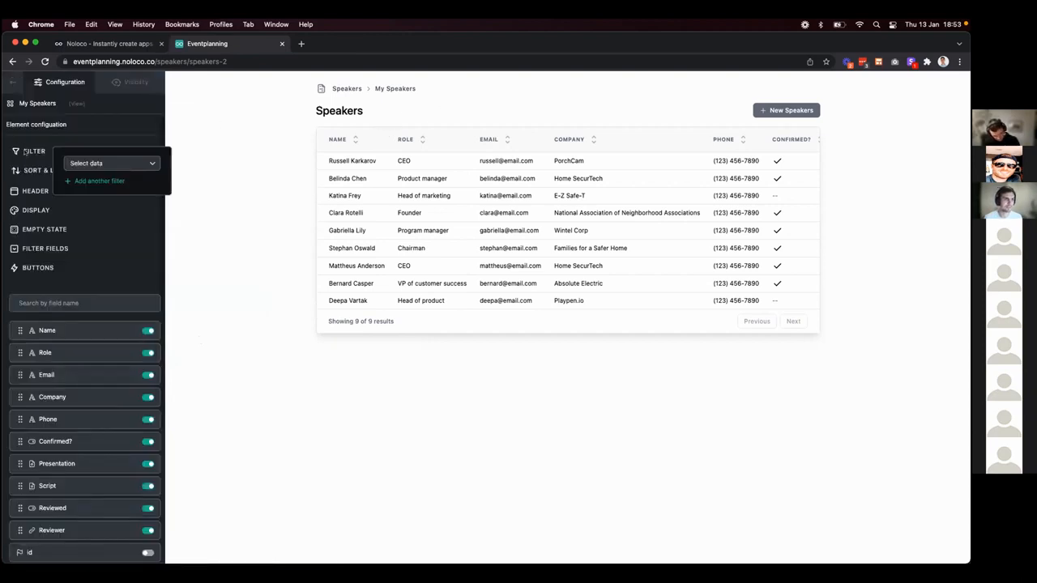
pyautogui.click(101, 163)
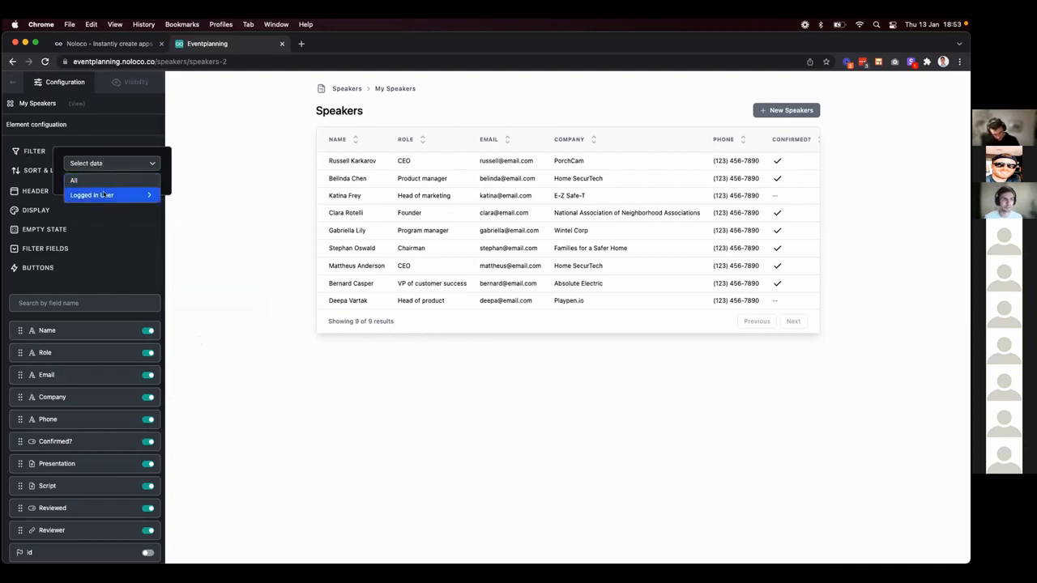
pyautogui.click(103, 194)
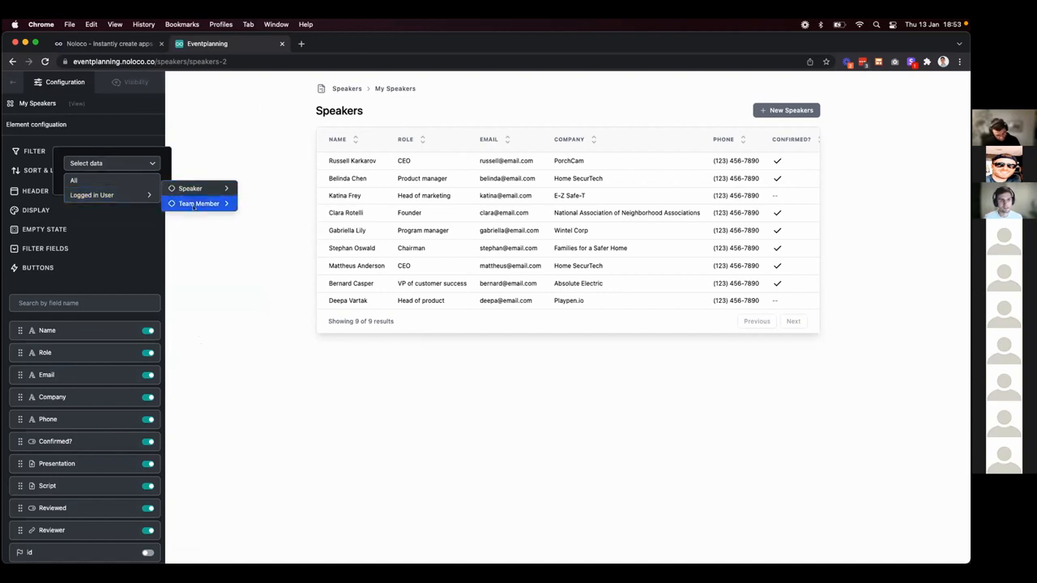
pyautogui.click(193, 204)
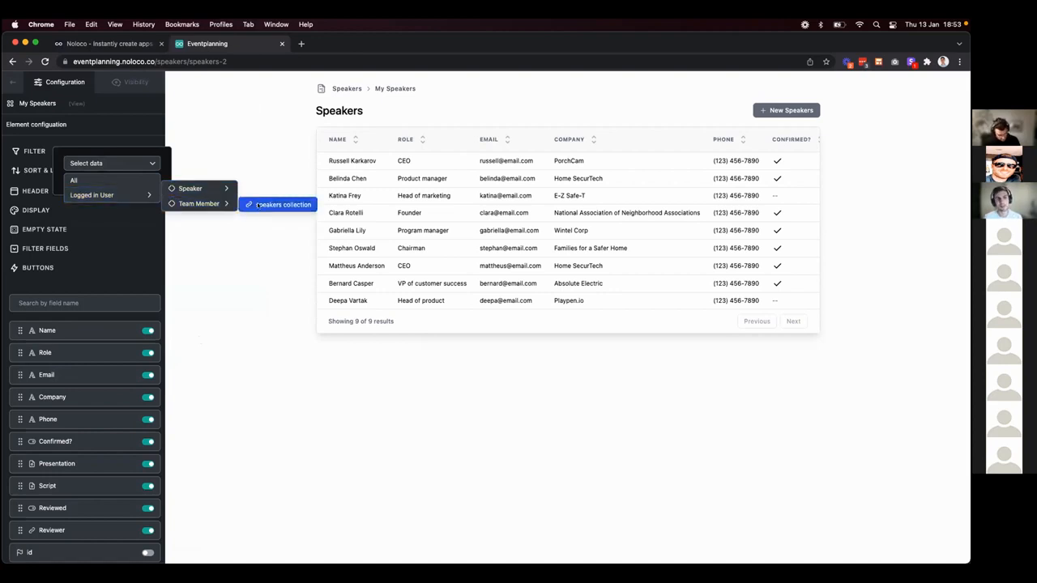
pyautogui.click(258, 205)
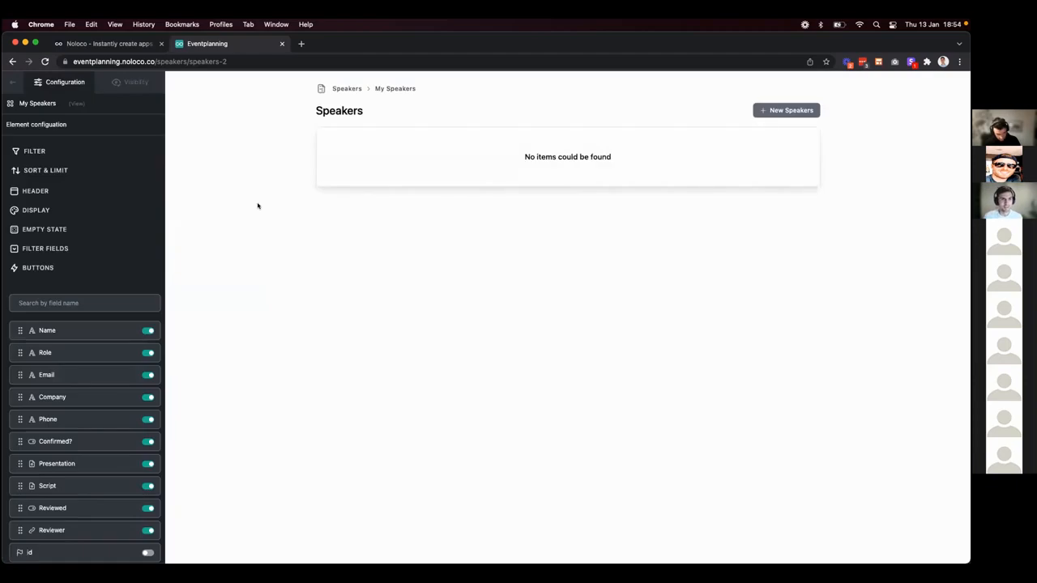
pyautogui.click(12, 82)
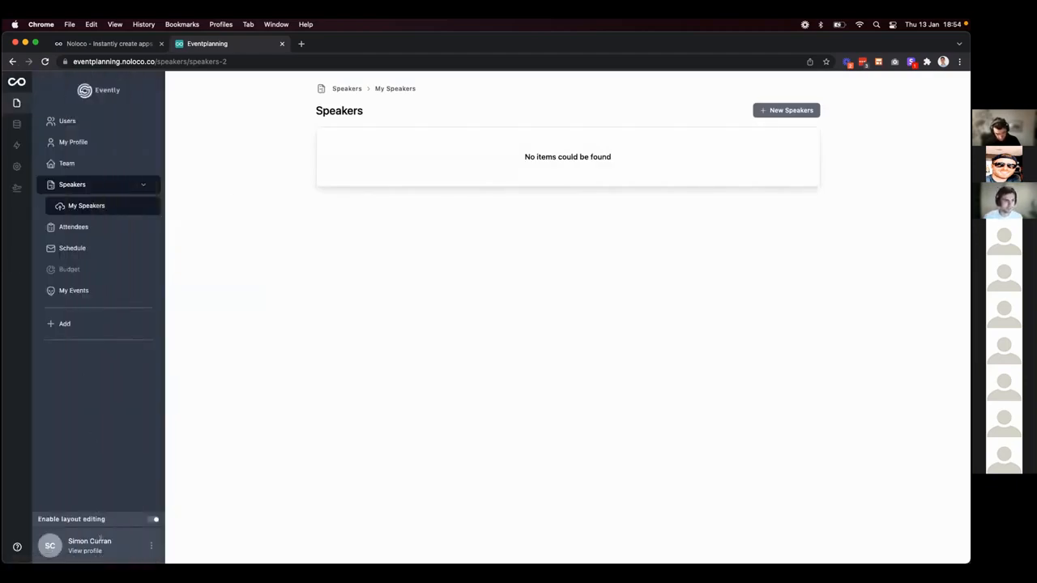
# View the app as the second coordinator and open their first assigned speaker's record.
pyautogui.click(150, 546)
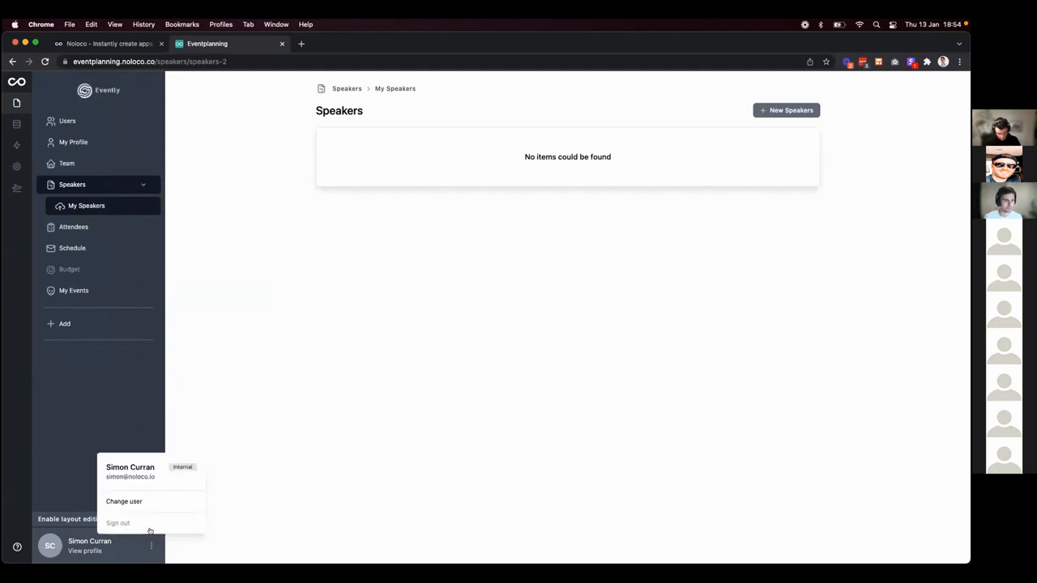
pyautogui.click(142, 503)
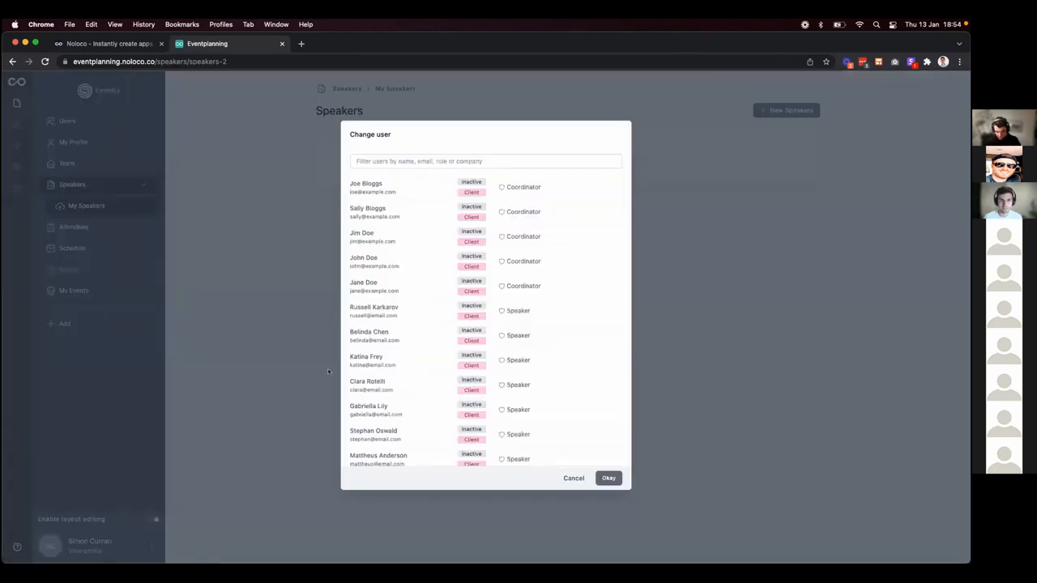
pyautogui.moveTo(587, 211)
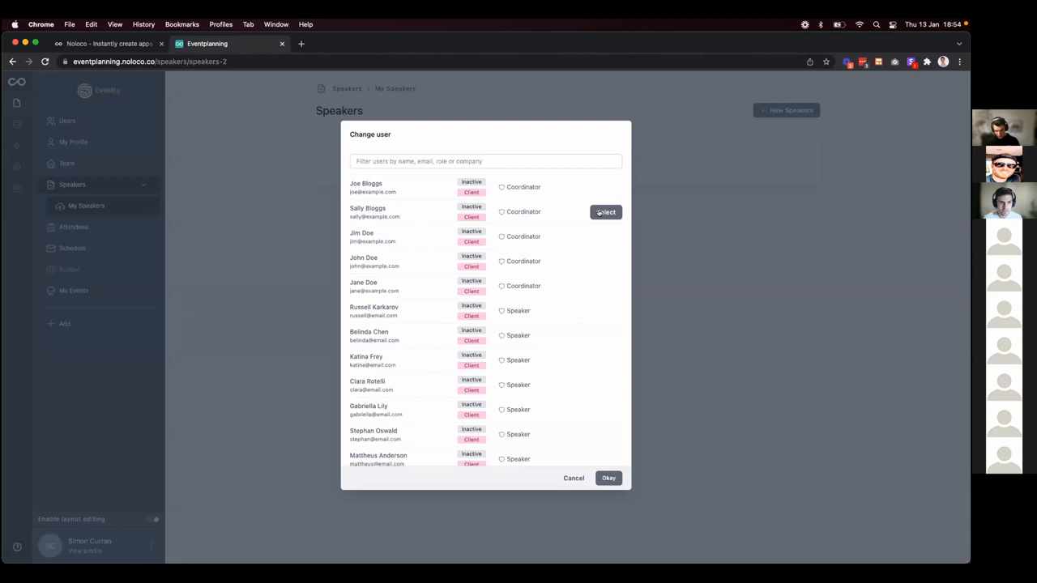
pyautogui.click(606, 212)
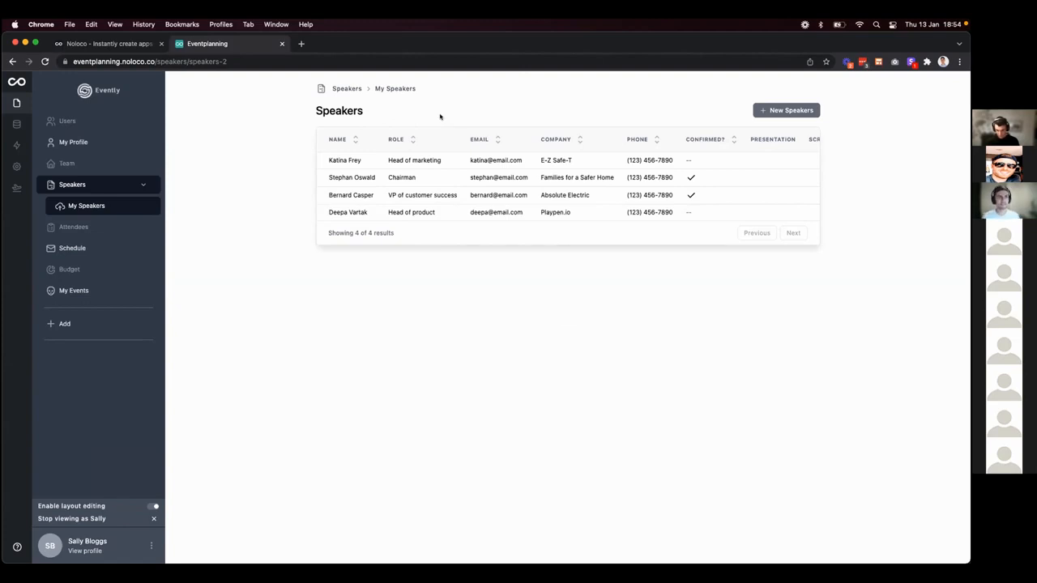
pyautogui.click(428, 161)
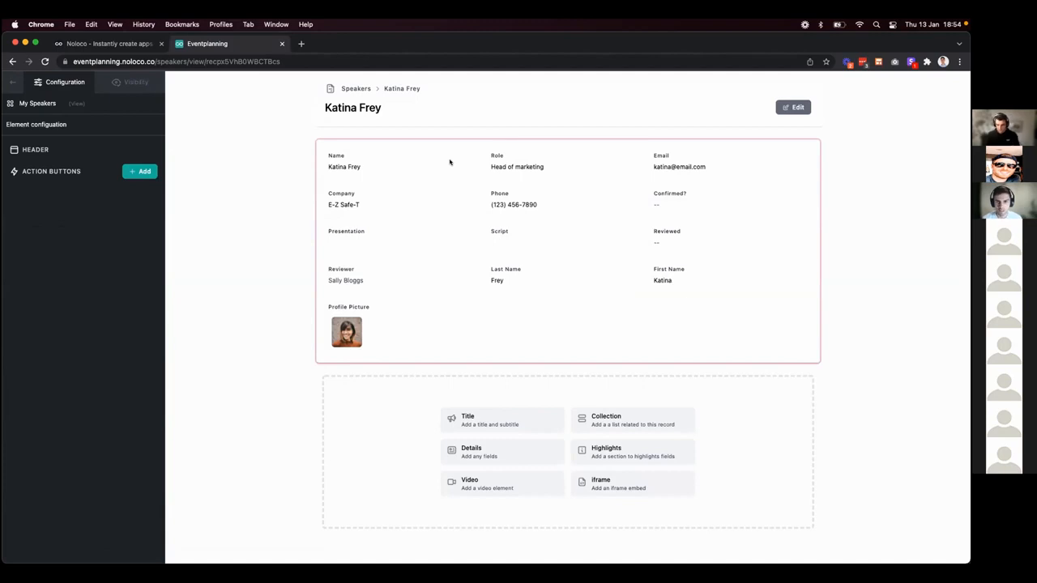
# Add a header action button labelled 'Confirm Speaker' to the speaker record page.
pyautogui.click(609, 197)
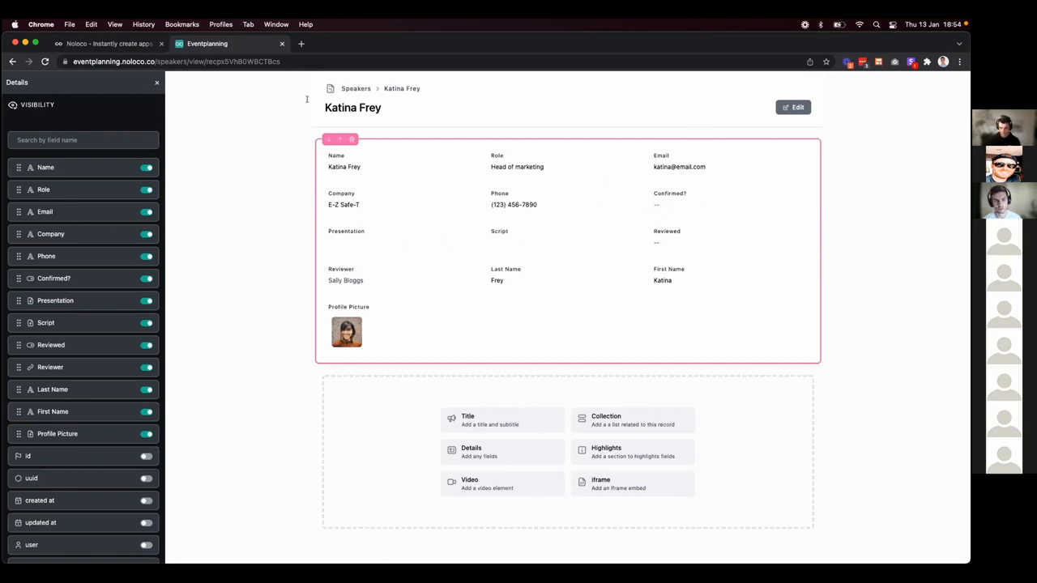
pyautogui.click(155, 82)
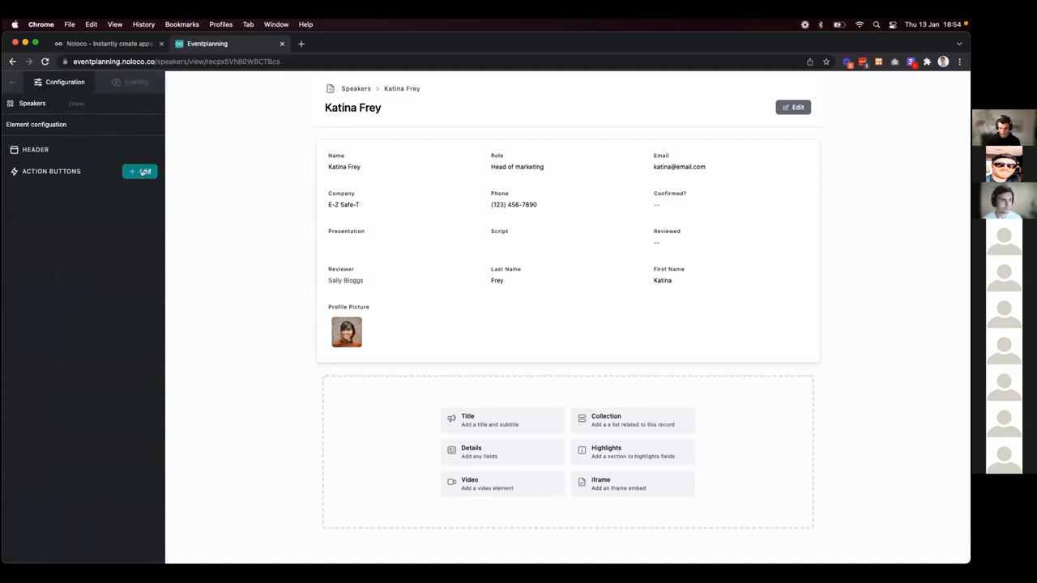
pyautogui.click(141, 172)
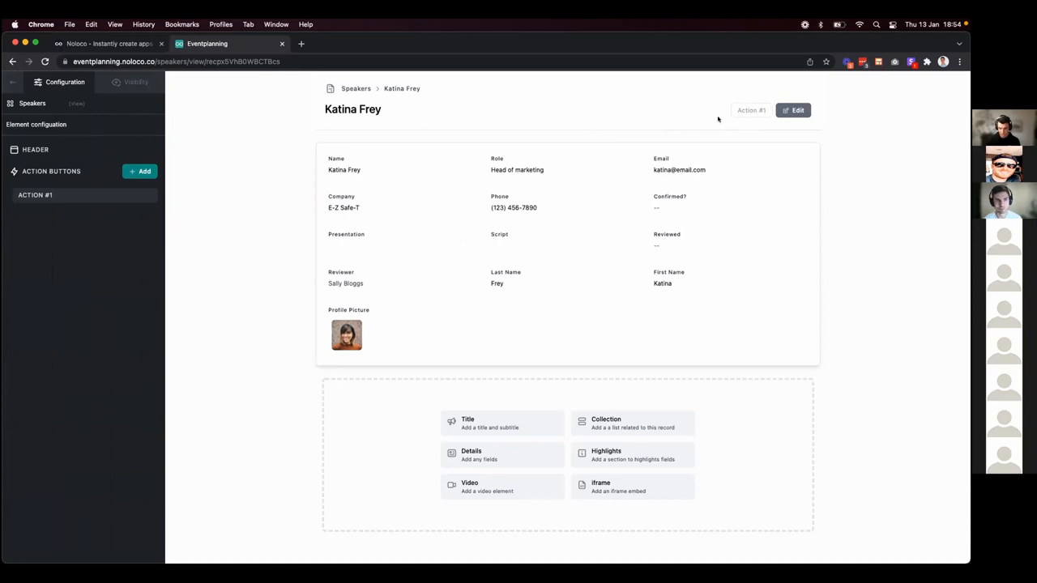
pyautogui.click(68, 196)
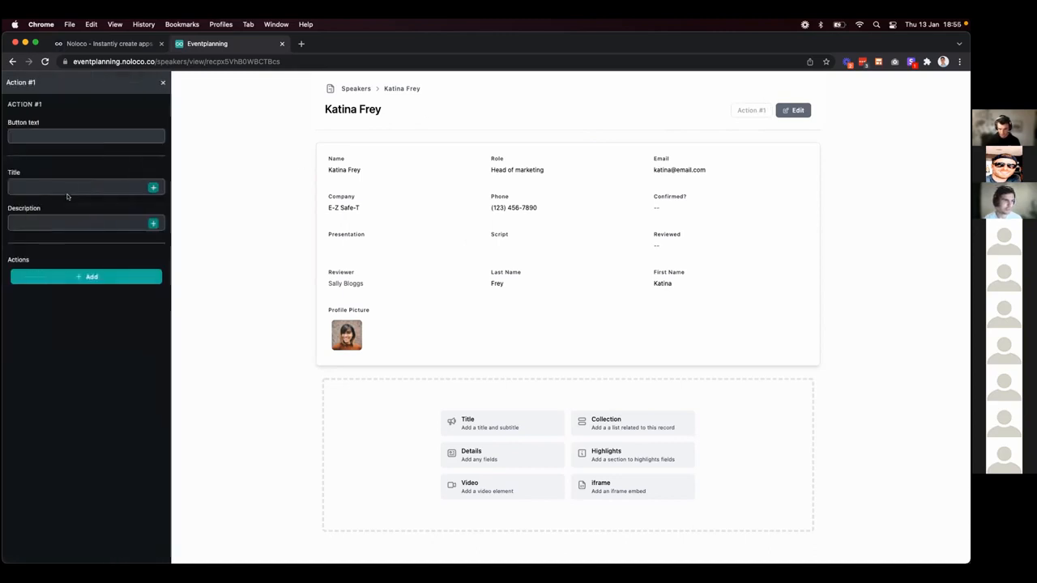
pyautogui.click(51, 136)
pyautogui.write('Confirm')
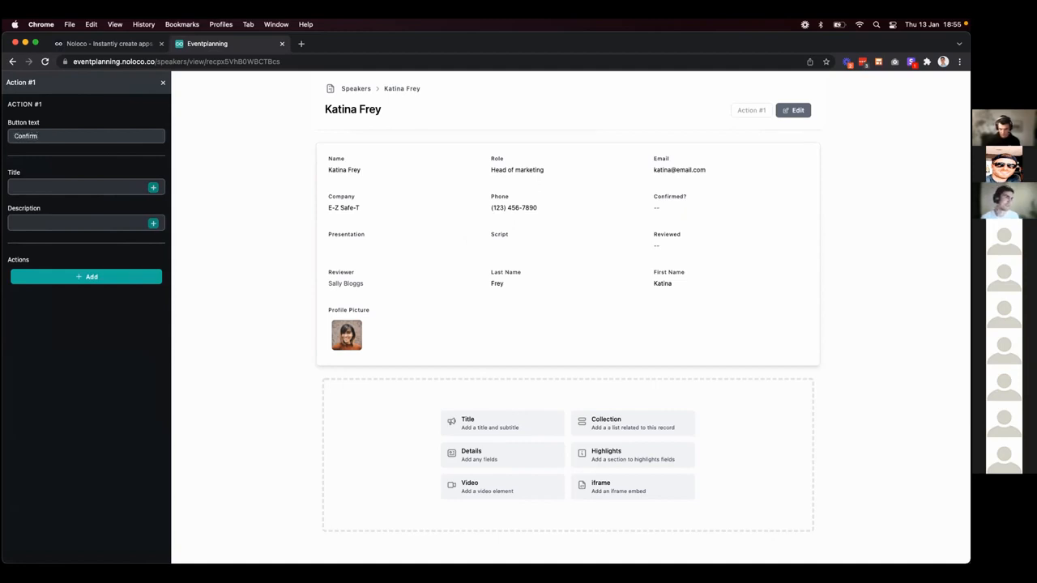
pyautogui.write(' Speaker')
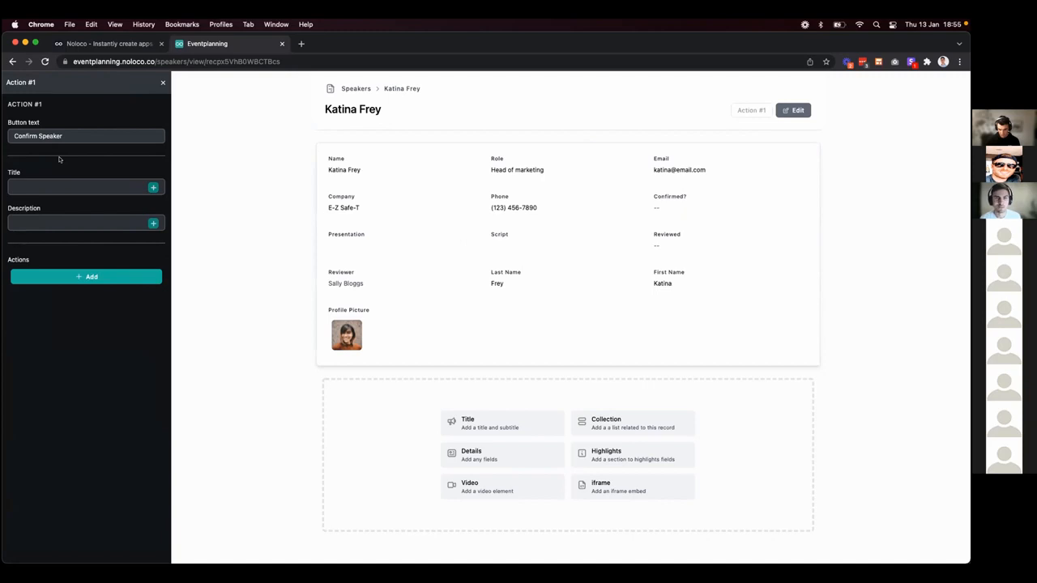
pyautogui.click(163, 82)
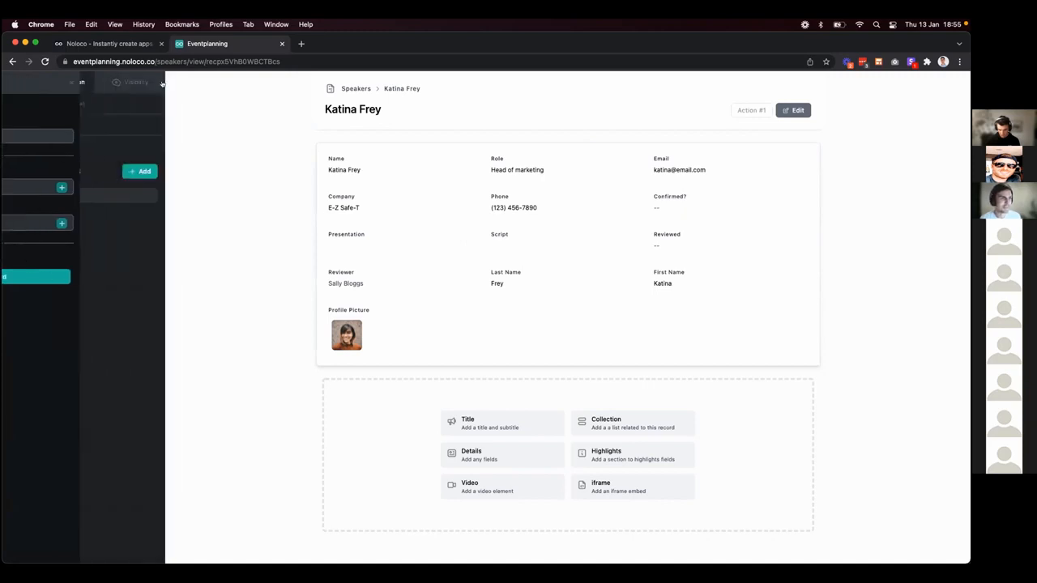
# Reload the live app from its home address eventplanning.noloco.co.
pyautogui.click(46, 62)
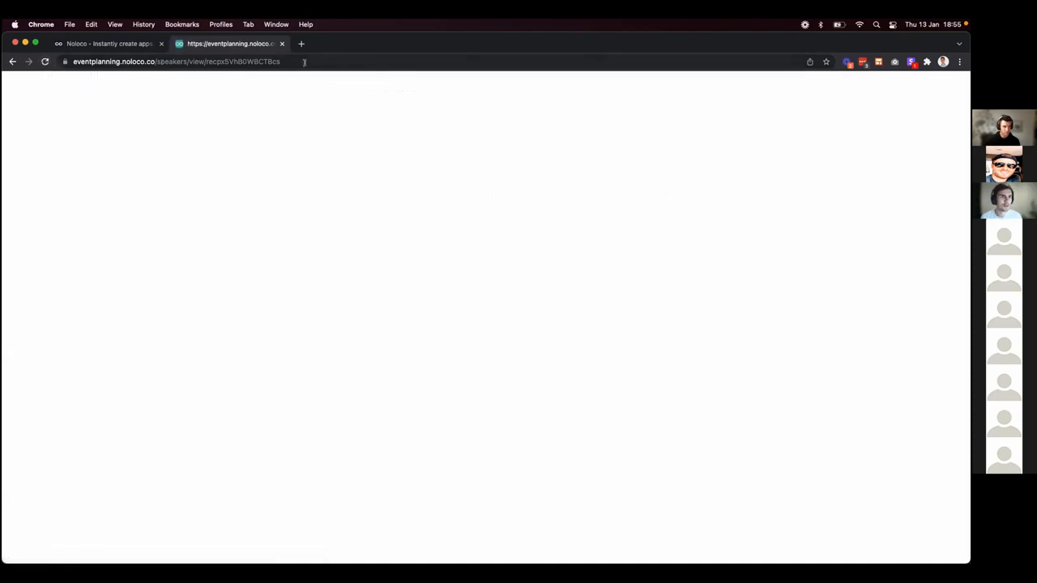
pyautogui.moveTo(304, 61); pyautogui.dragTo(156, 59)
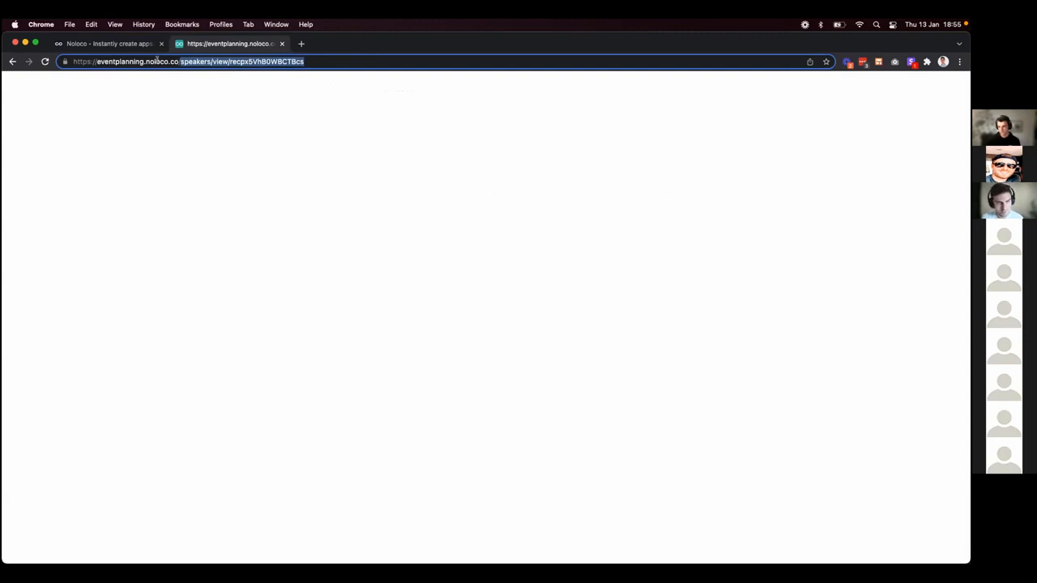
pyautogui.press('BackSpace')
pyautogui.press('Return')
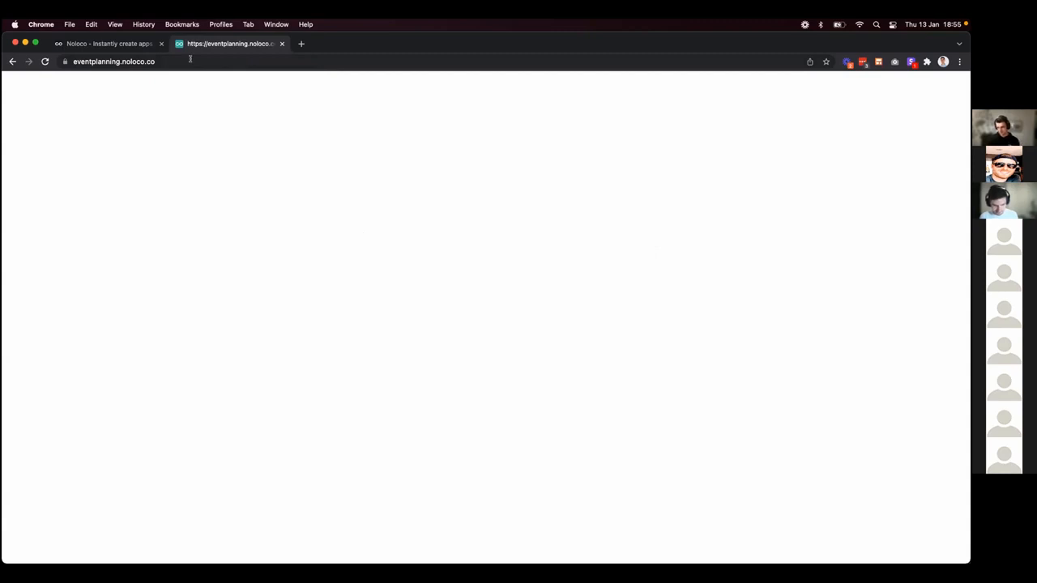
pyautogui.click(190, 58)
pyautogui.click(44, 61)
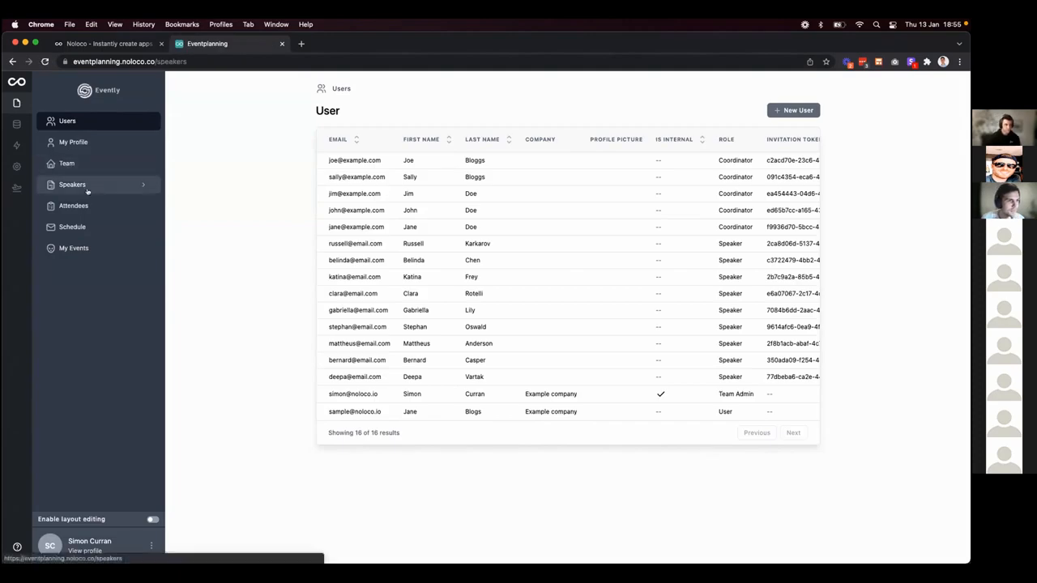
# Open Speakers › My Speakers, then bring up the Change user dialog.
pyautogui.click(88, 186)
pyautogui.click(91, 206)
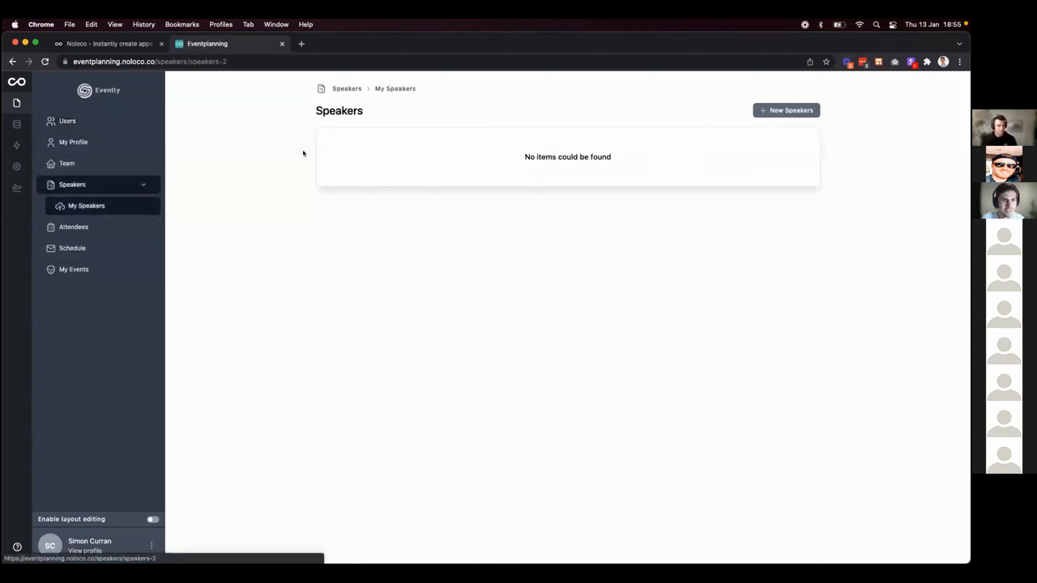
pyautogui.click(151, 547)
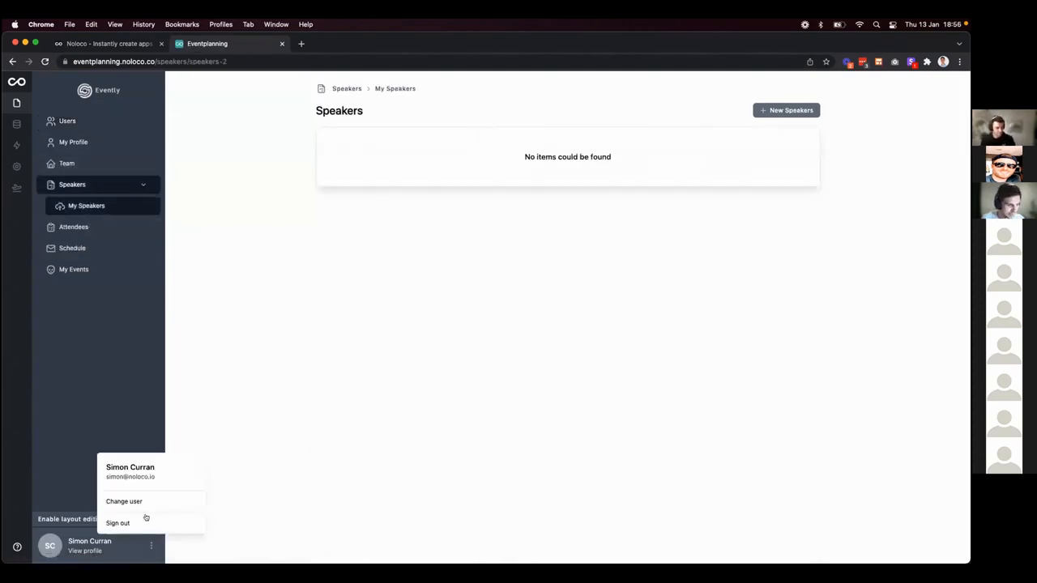
pyautogui.click(138, 502)
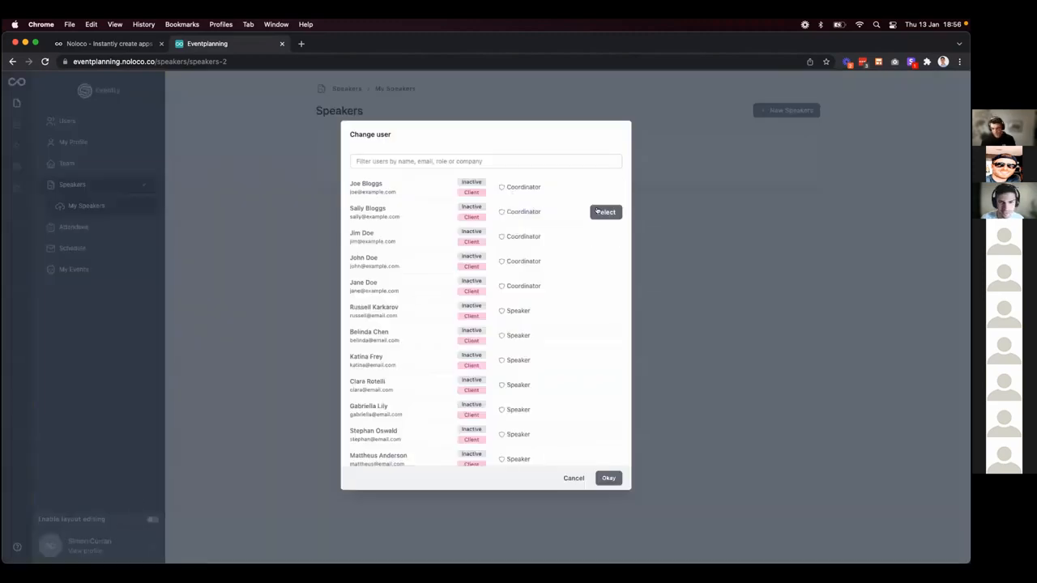
# View as the second coordinator, open the first speaker's record, and enable layout editing.
pyautogui.click(600, 211)
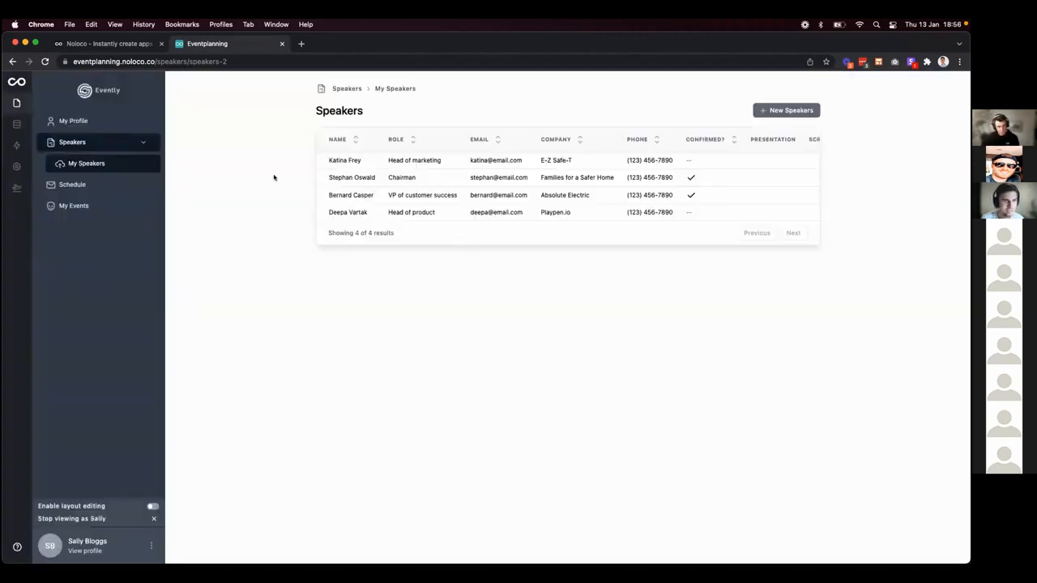
pyautogui.click(402, 161)
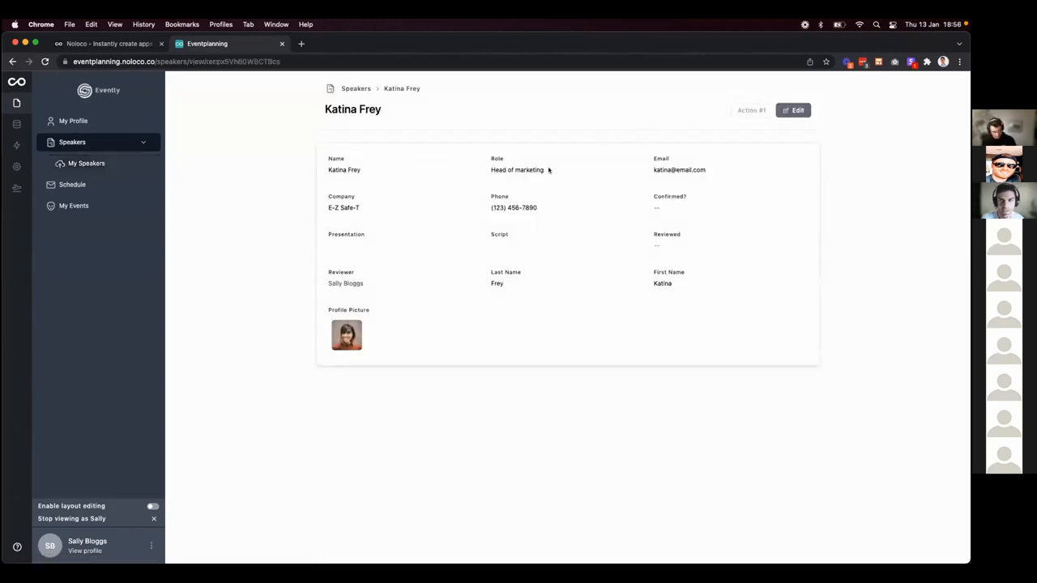
pyautogui.click(152, 506)
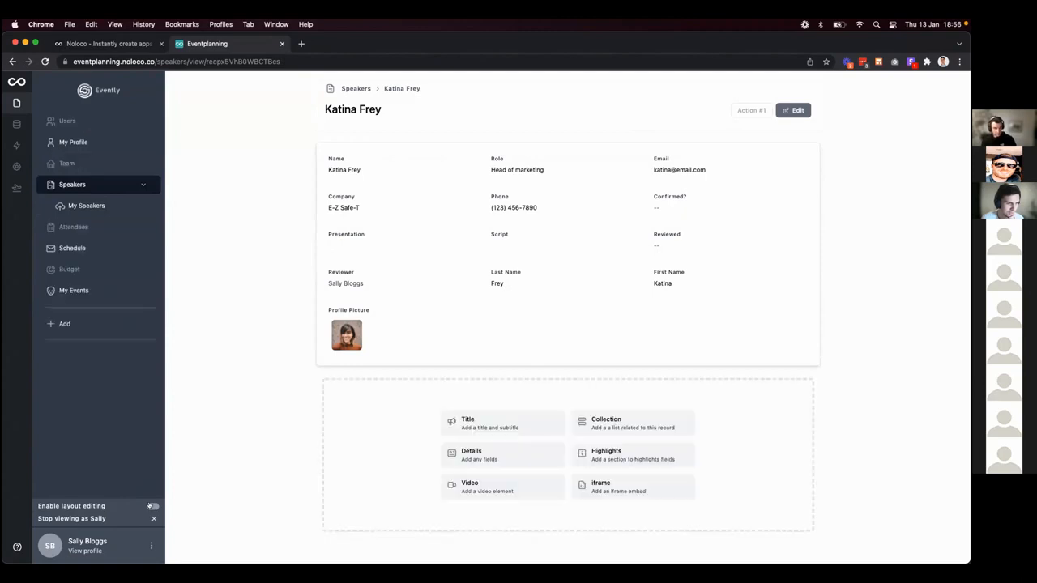
# Label the header action button 'Review Speaker'.
pyautogui.click(706, 112)
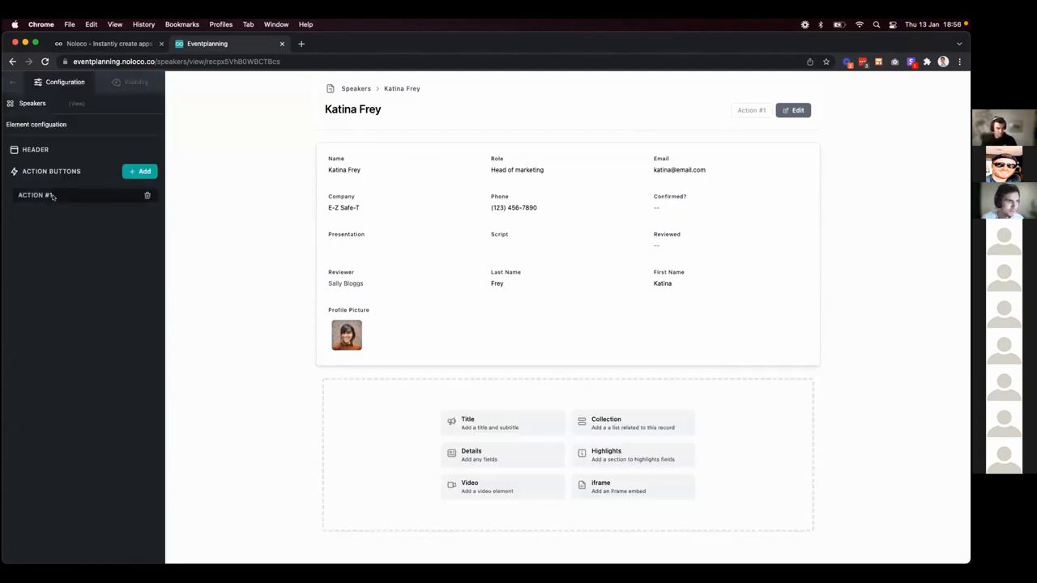
pyautogui.click(51, 195)
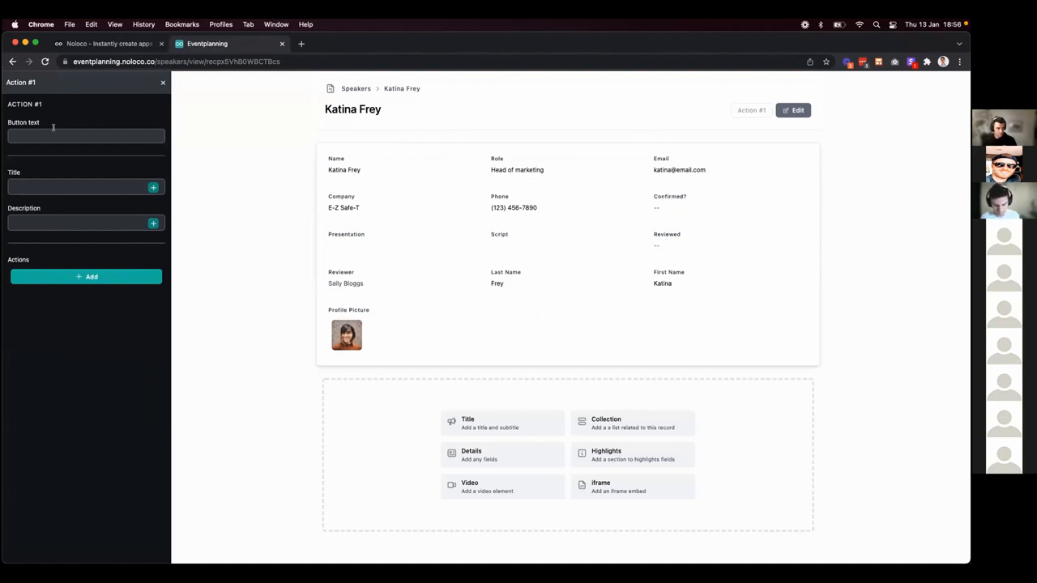
pyautogui.write('Review')
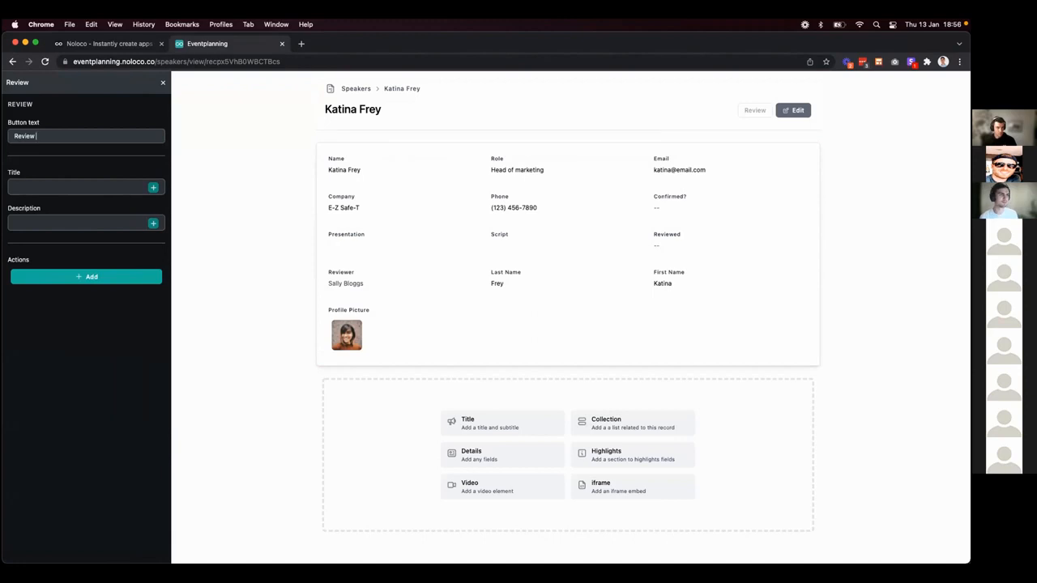
pyautogui.write(' Speka')
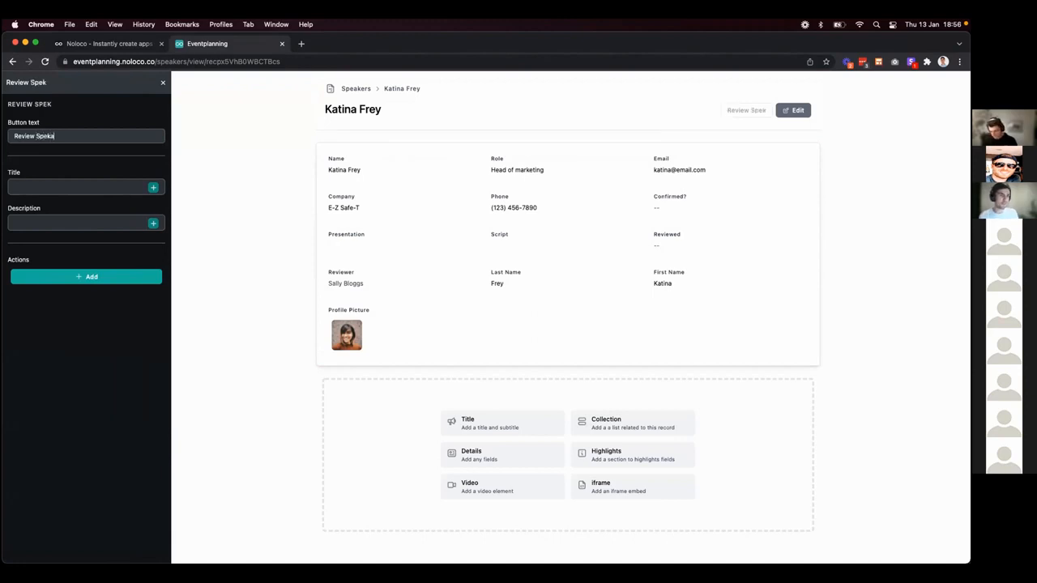
pyautogui.press('BackSpace')
pyautogui.press('BackSpace')
pyautogui.write('aker')
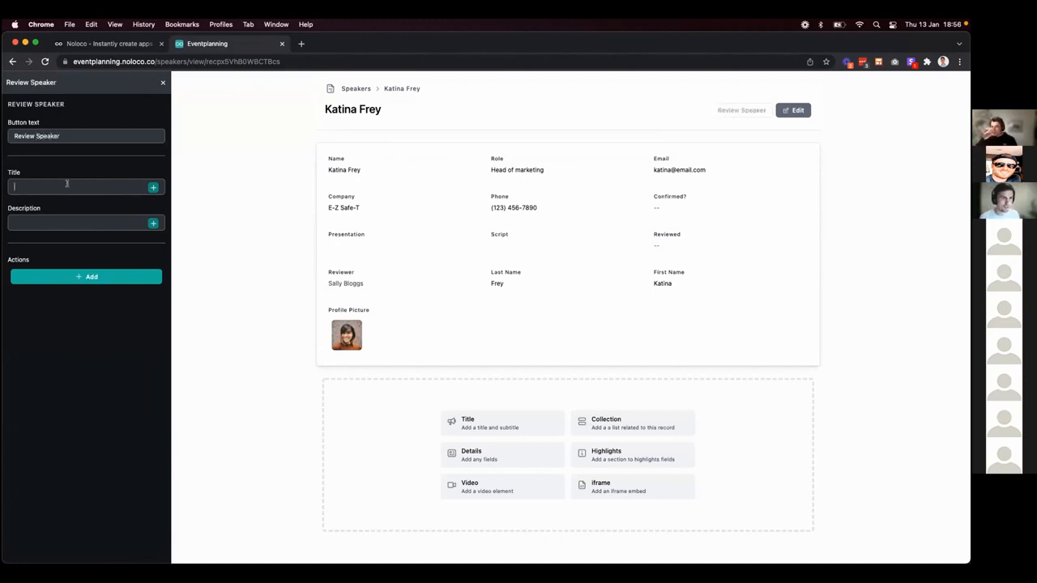
# Title it 'Confirm that speaker has been reviewed', describe reviewing presentation and script, and add an action.
pyautogui.click(67, 184)
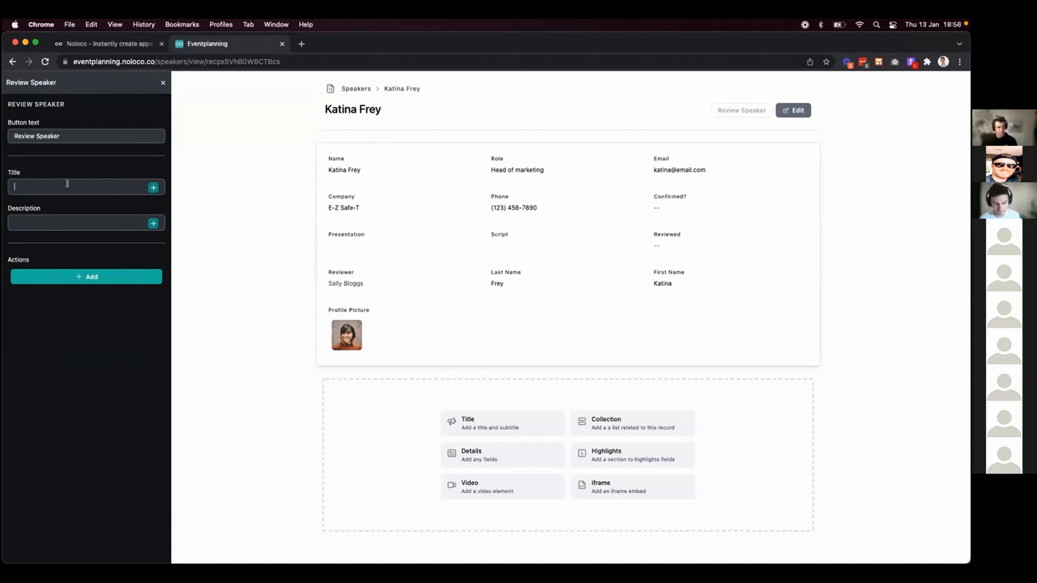
pyautogui.write('Confirm that ')
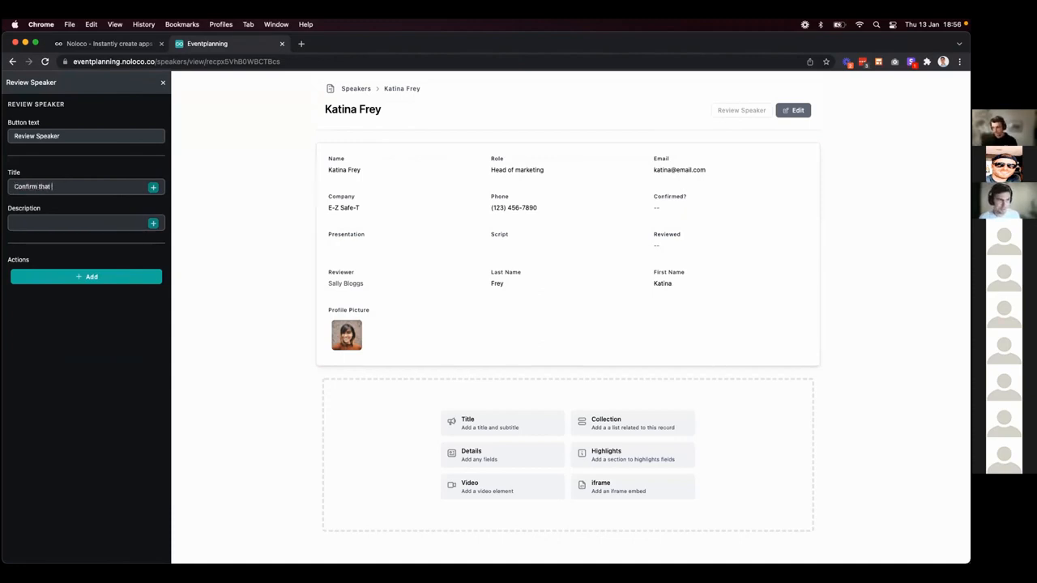
pyautogui.write('speaker')
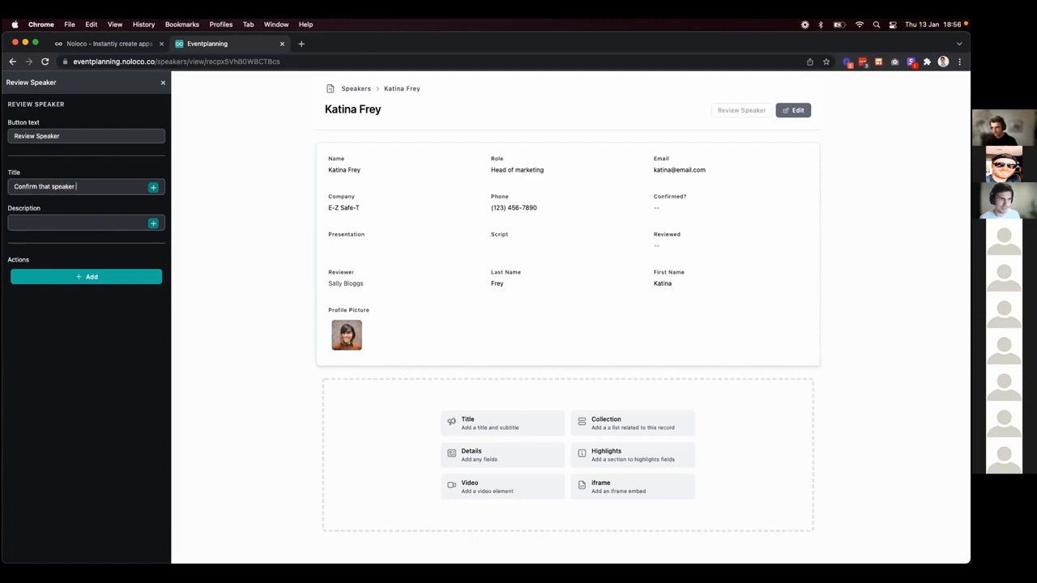
pyautogui.write(' has been reviewed')
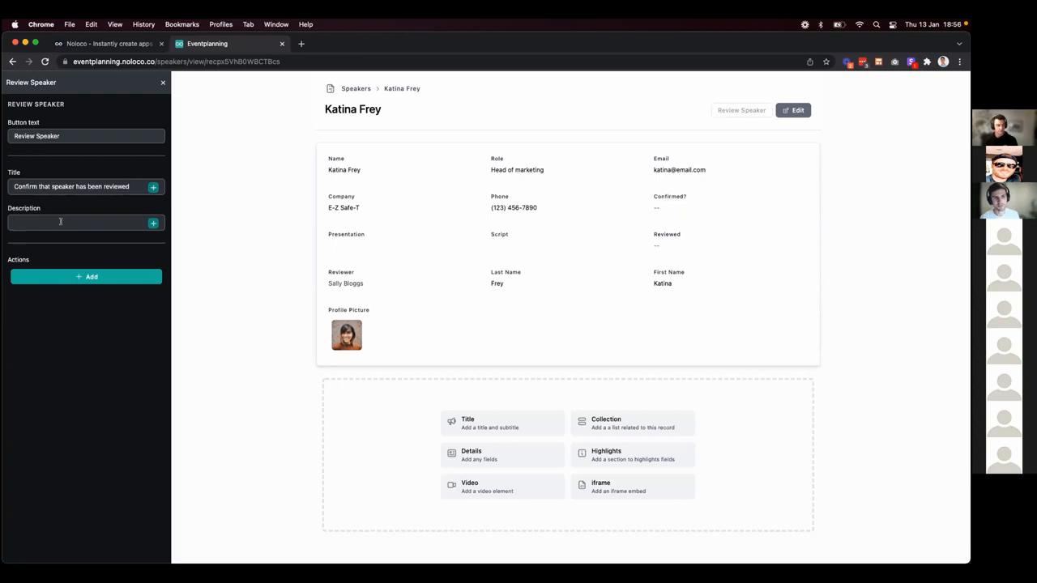
pyautogui.write('Yo')
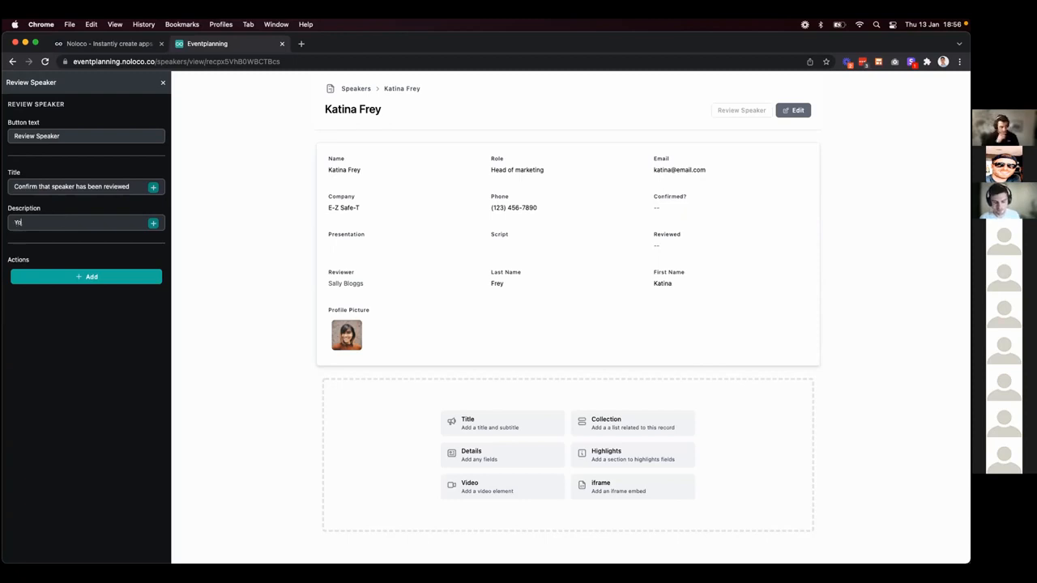
pyautogui.write('u are confirming that y')
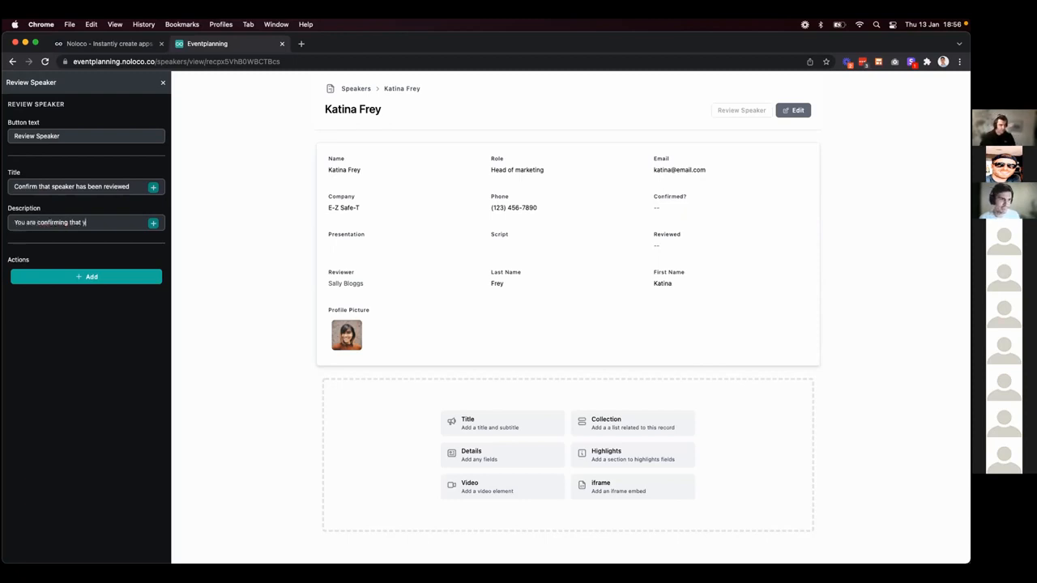
pyautogui.write('ou have reviewed the')
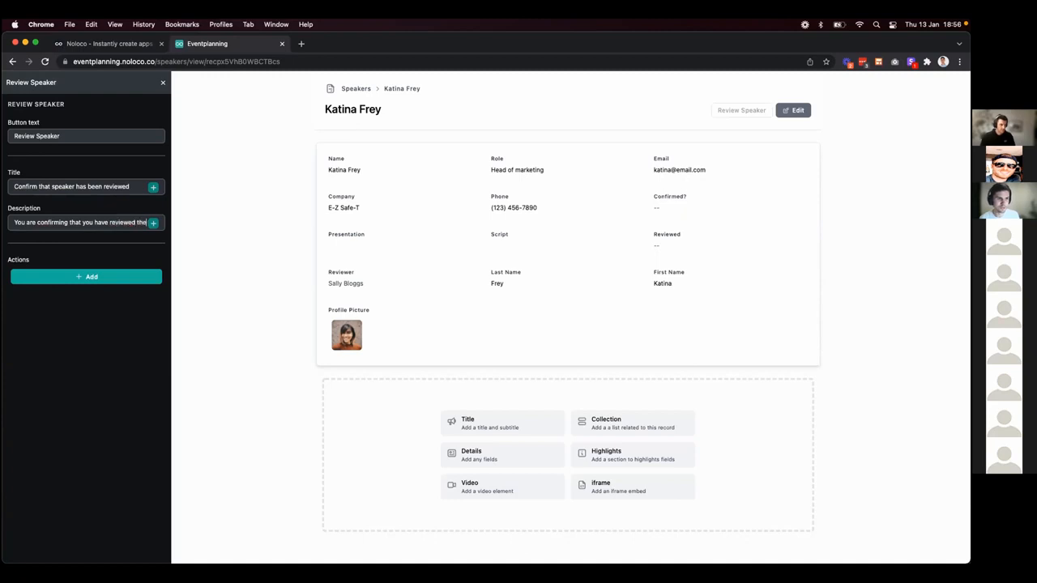
pyautogui.write(' presentation and script')
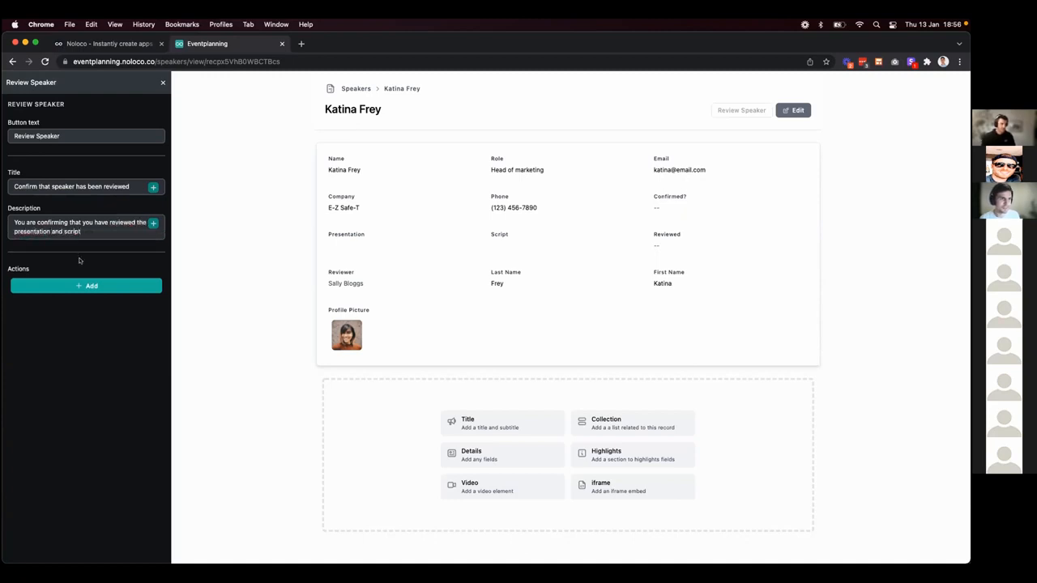
pyautogui.doubleClick(71, 286)
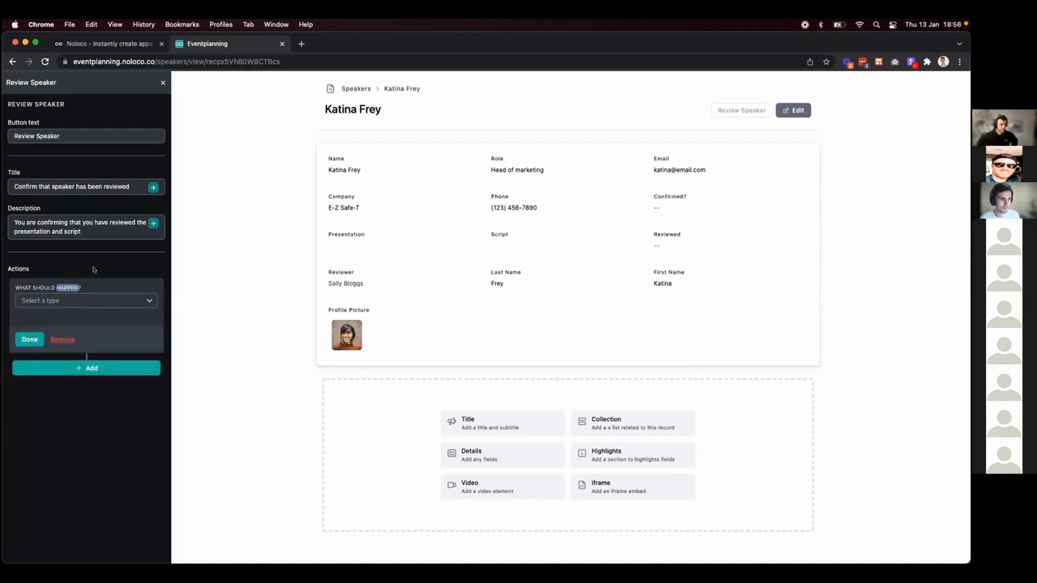
# Make the action 'Update a record' on this record, including the Reviewed and Reviewer fields.
pyautogui.click(96, 267)
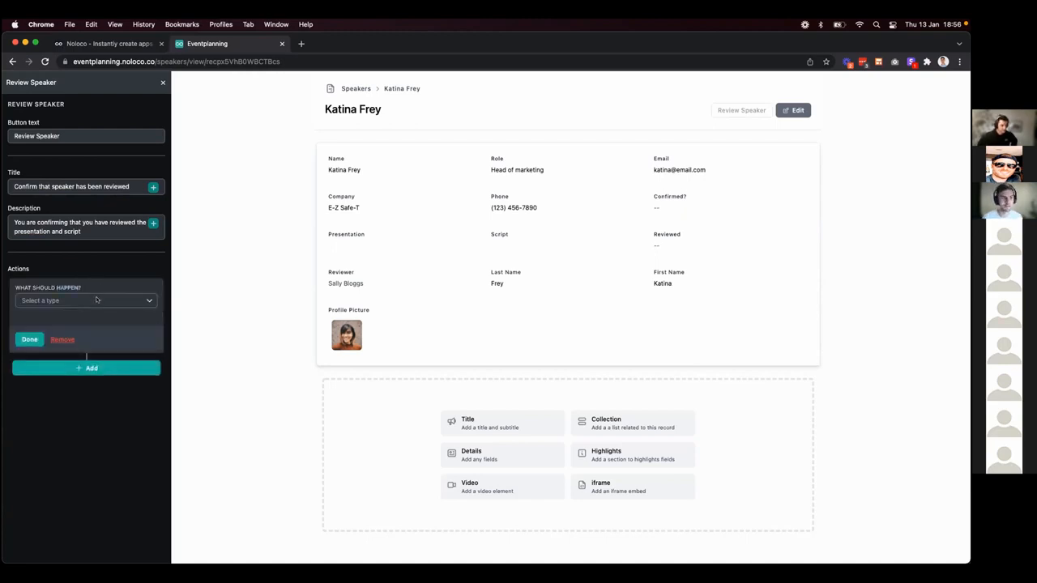
pyautogui.click(97, 300)
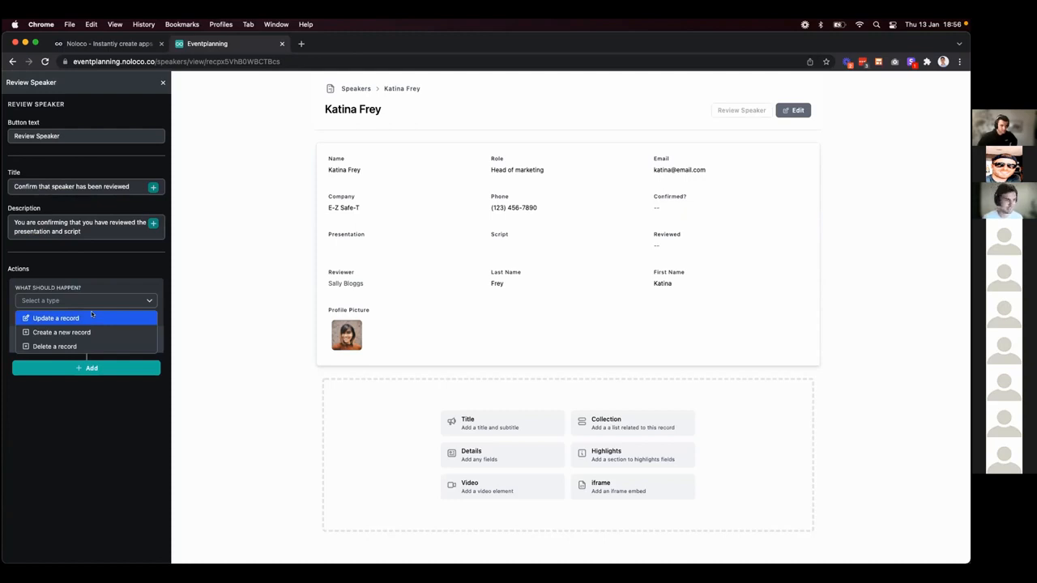
pyautogui.click(91, 316)
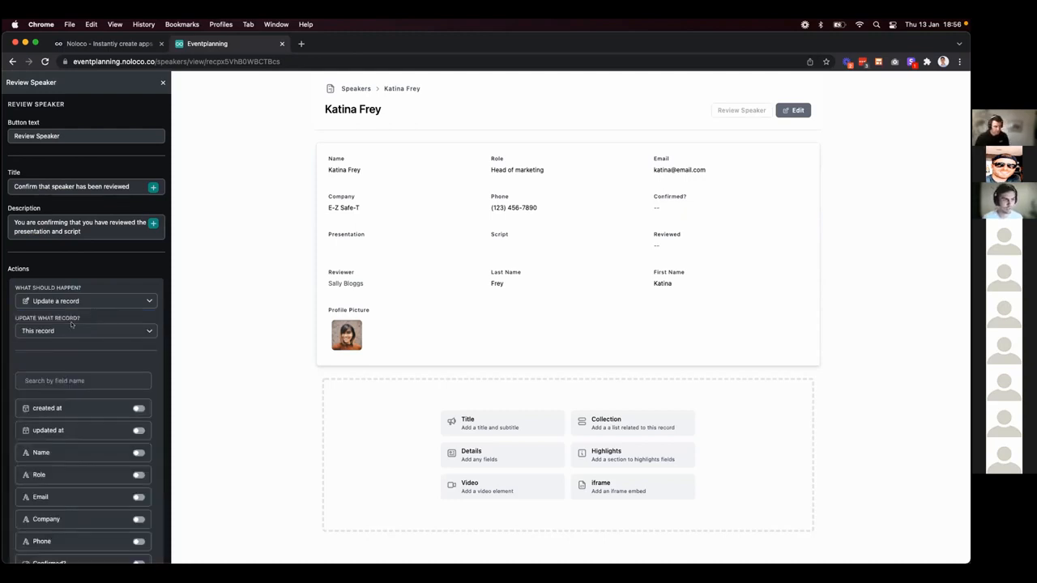
pyautogui.scroll(-2, 53, 350)
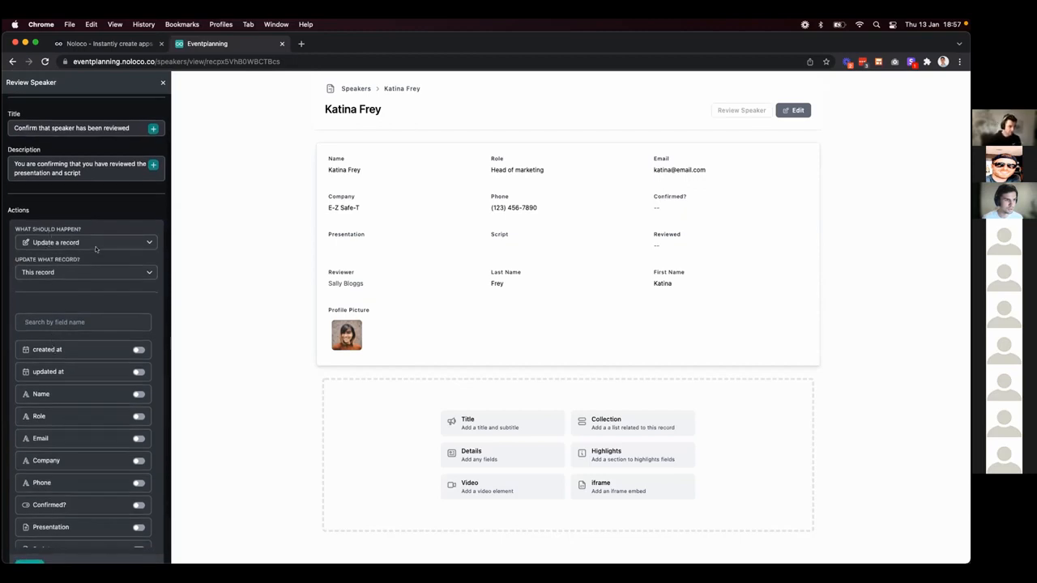
pyautogui.scroll(-2, 96, 249)
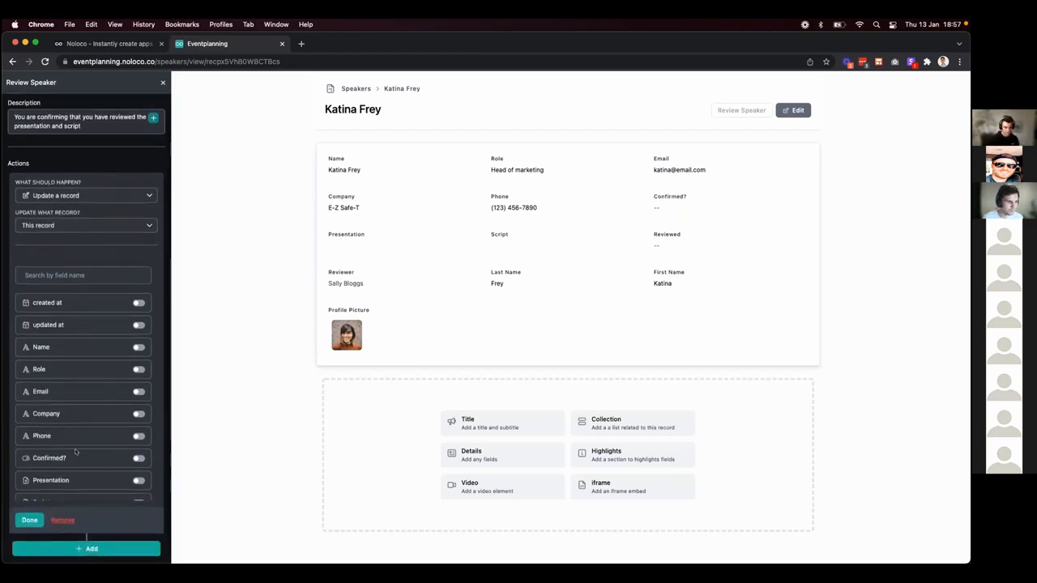
pyautogui.scroll(-3, 77, 446)
pyautogui.click(138, 393)
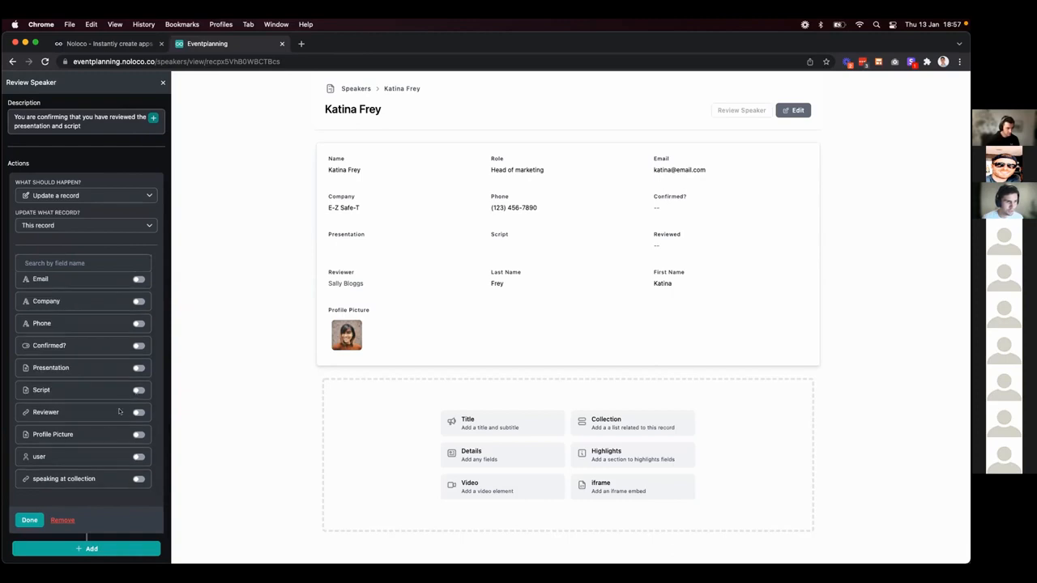
pyautogui.click(138, 412)
pyautogui.scroll(3, 114, 346)
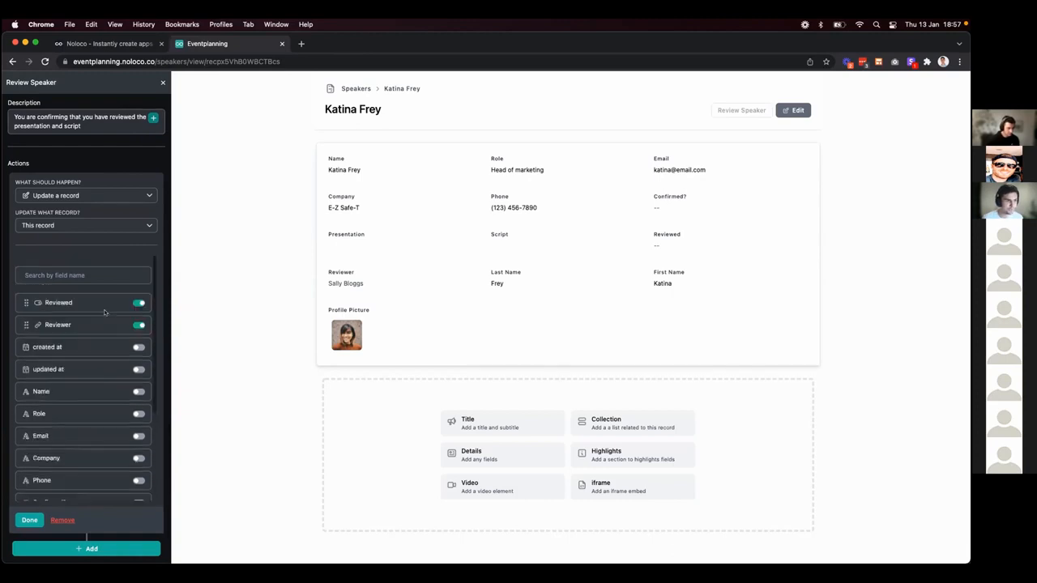
pyautogui.moveTo(121, 302)
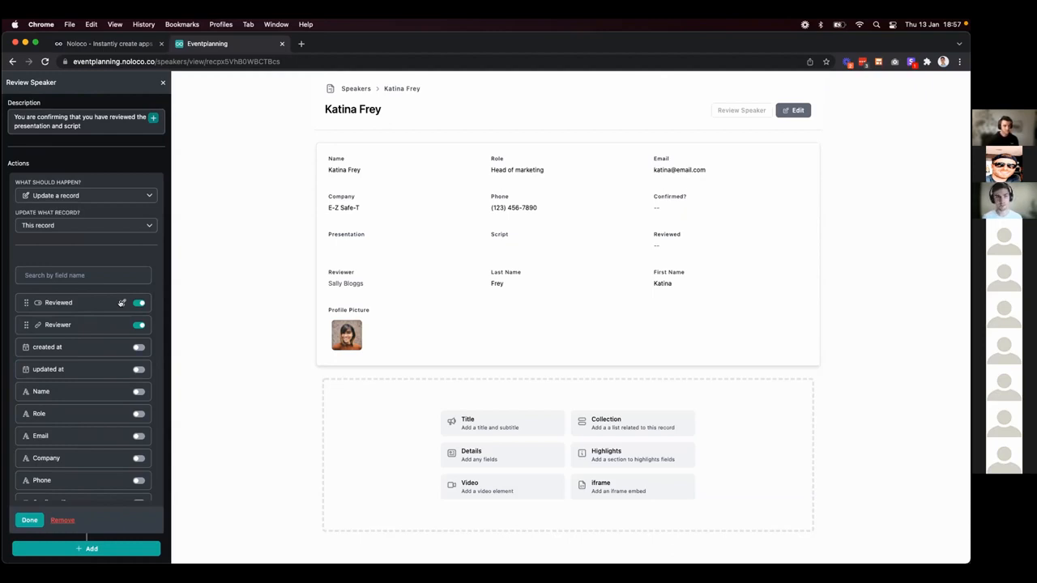
# Make the Reviewed field a hidden value preset to Yes.
pyautogui.click(122, 302)
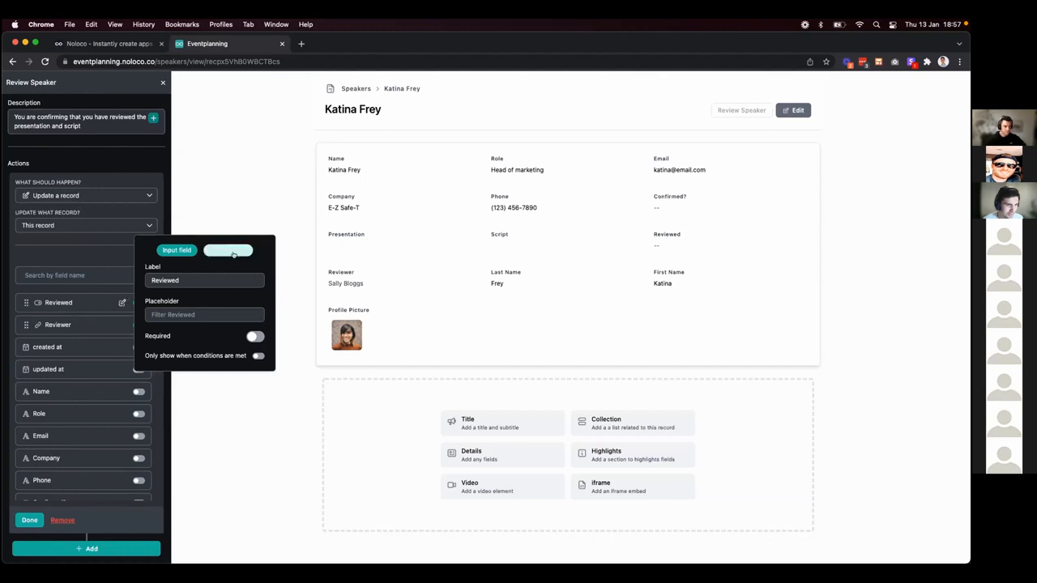
pyautogui.click(230, 252)
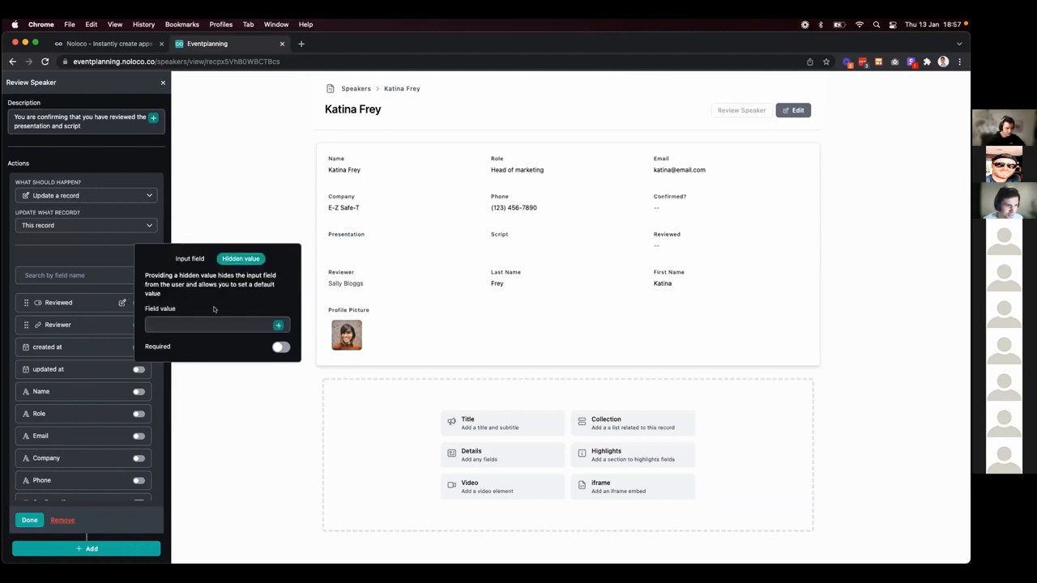
pyautogui.click(278, 325)
pyautogui.click(301, 409)
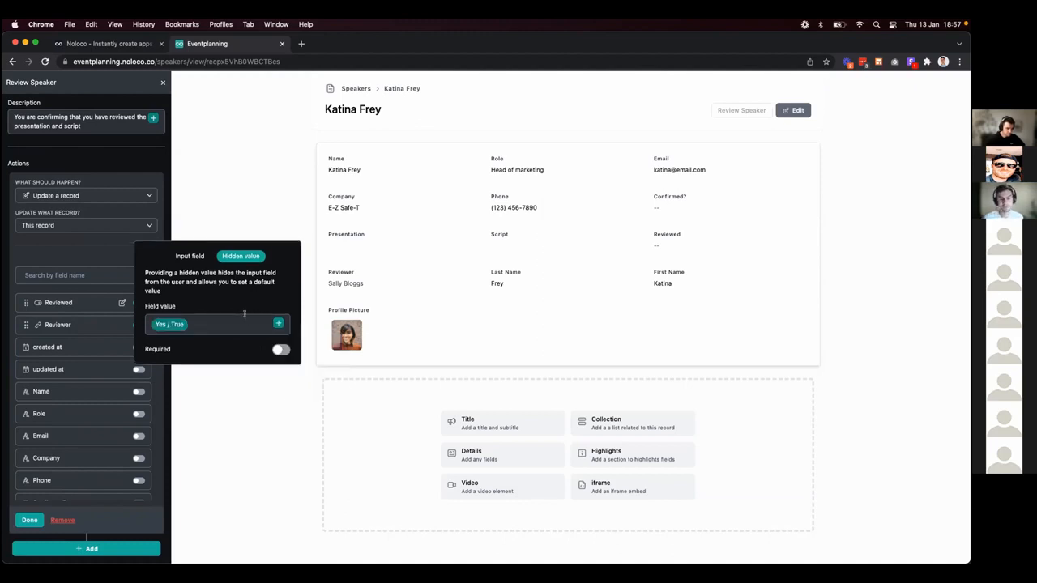
pyautogui.click(101, 323)
# Set Reviewer as a hidden value using the logged-in user's Team Member id.
pyautogui.click(122, 325)
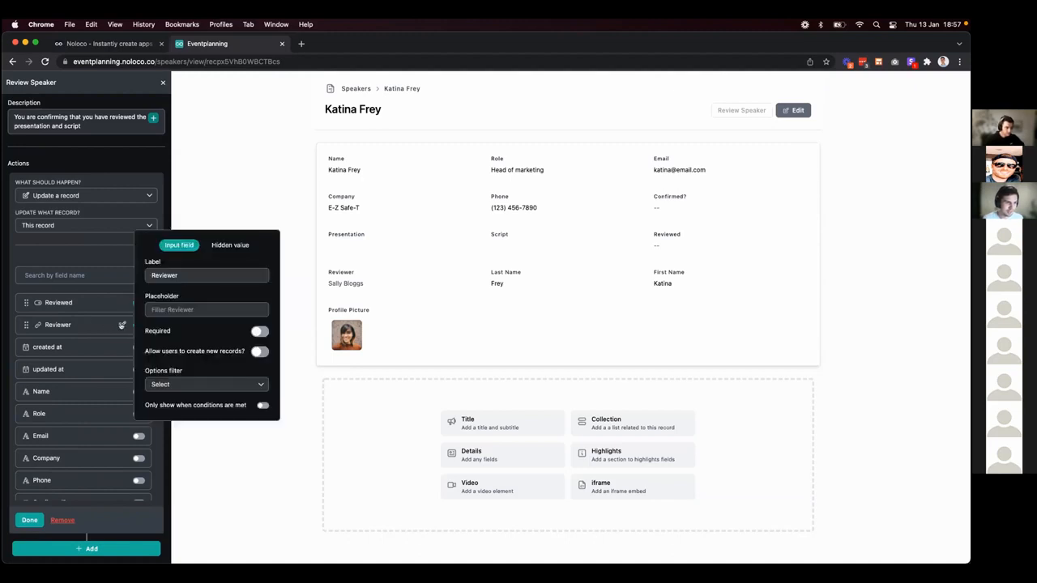
pyautogui.click(224, 246)
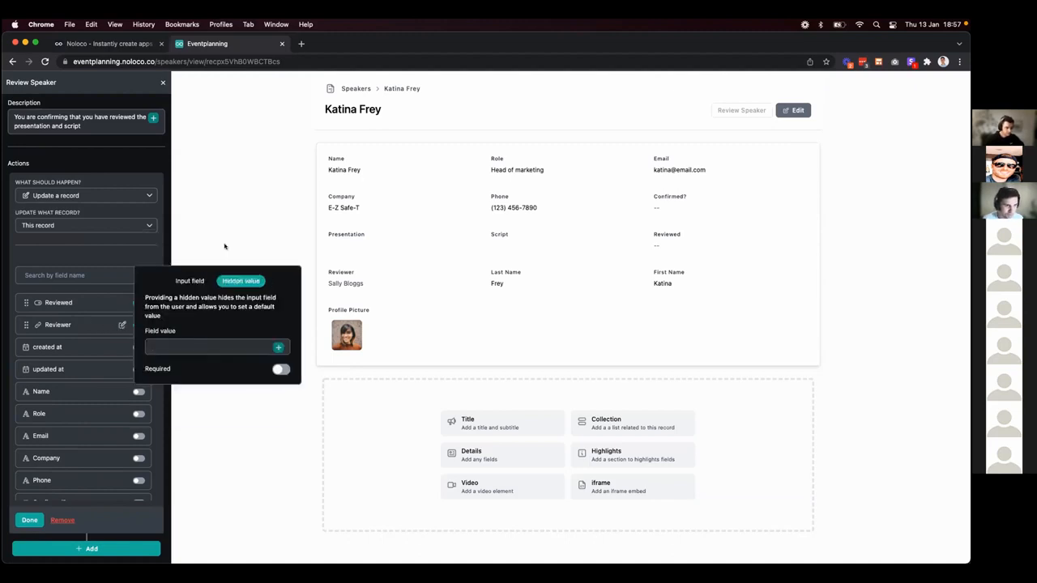
pyautogui.click(277, 347)
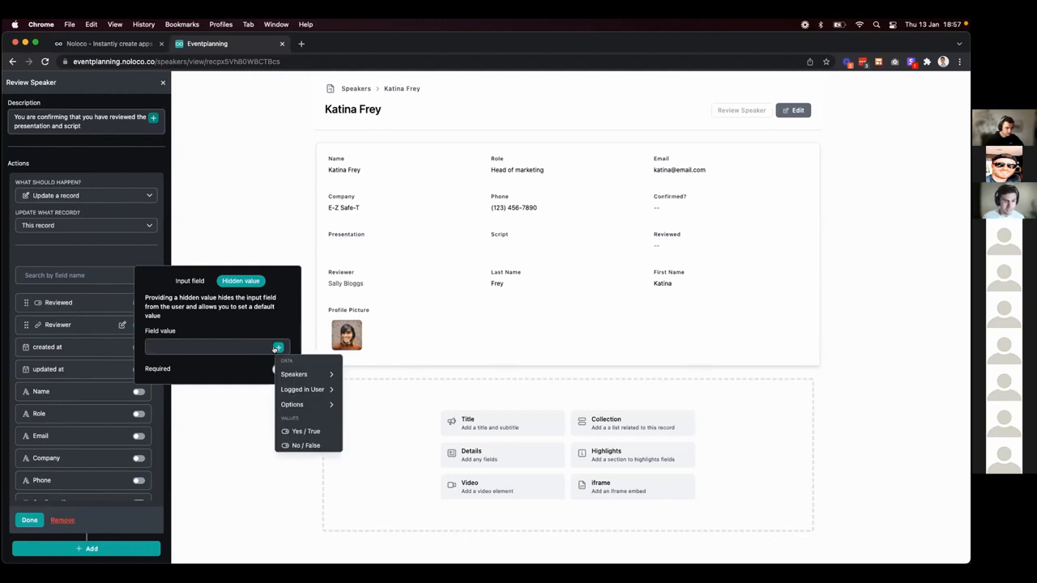
pyautogui.click(294, 390)
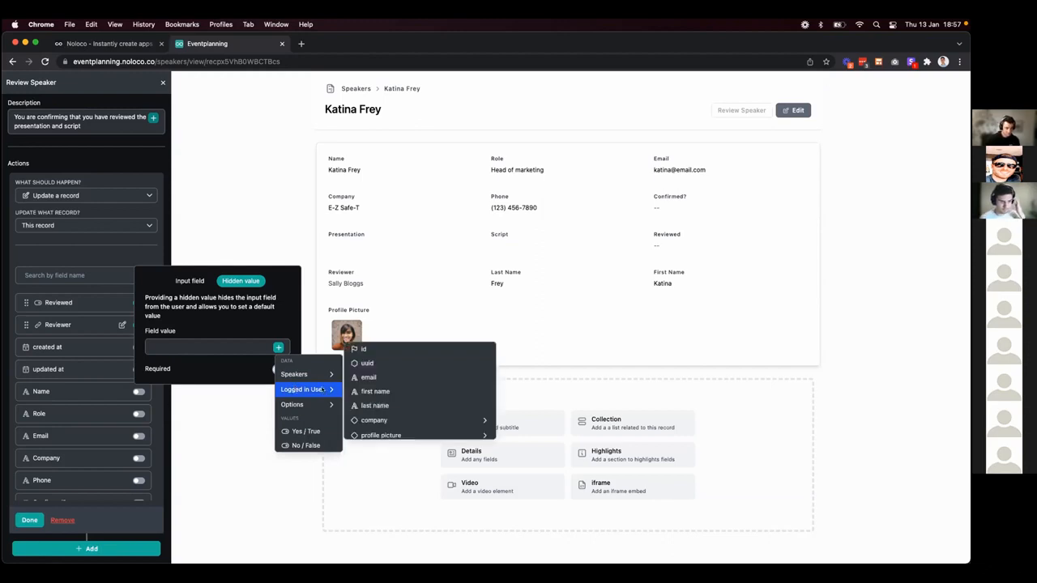
pyautogui.click(314, 374)
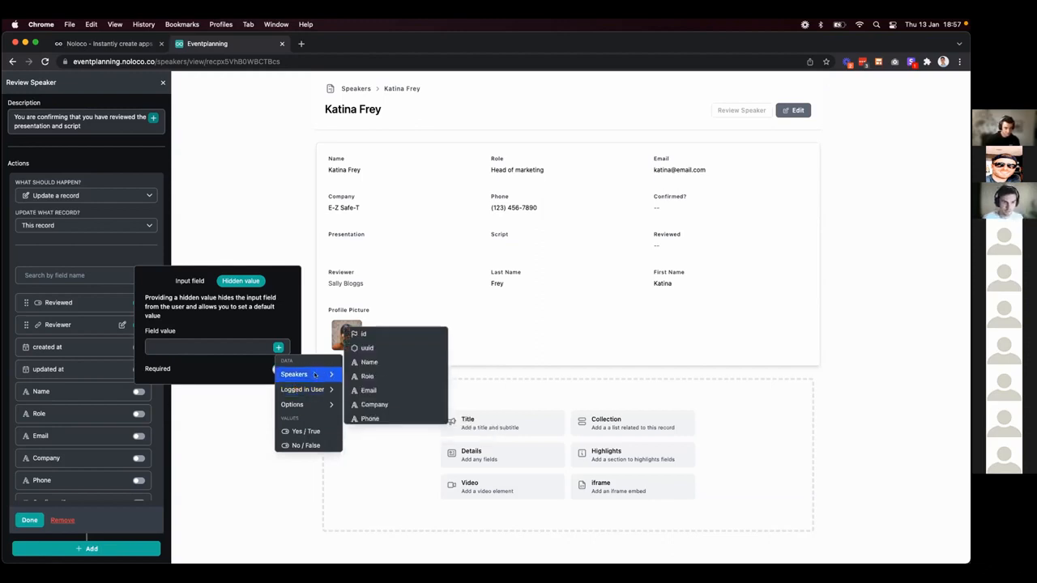
pyautogui.scroll(-6, 393, 386)
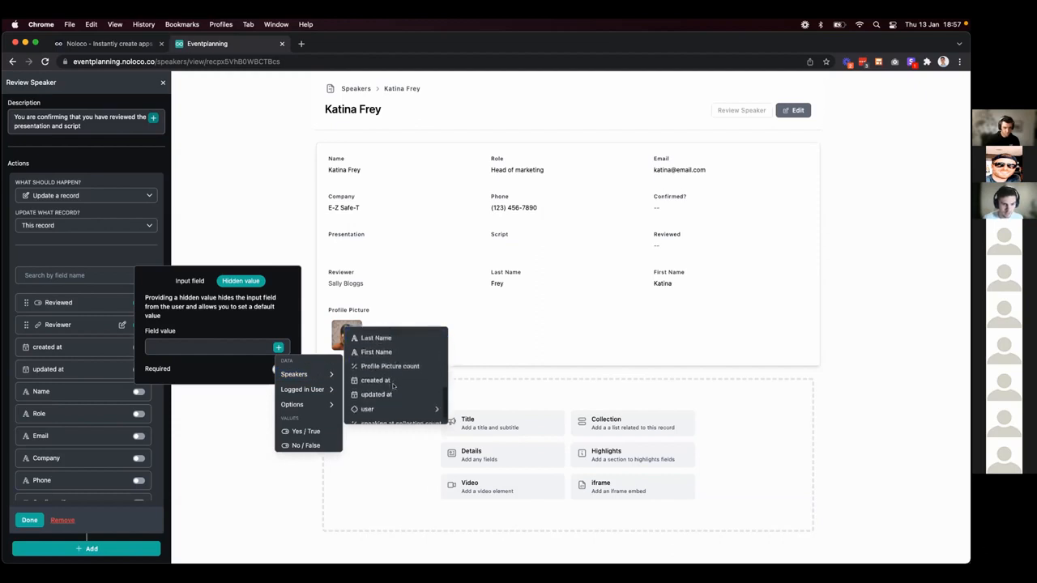
pyautogui.scroll(-1, 393, 387)
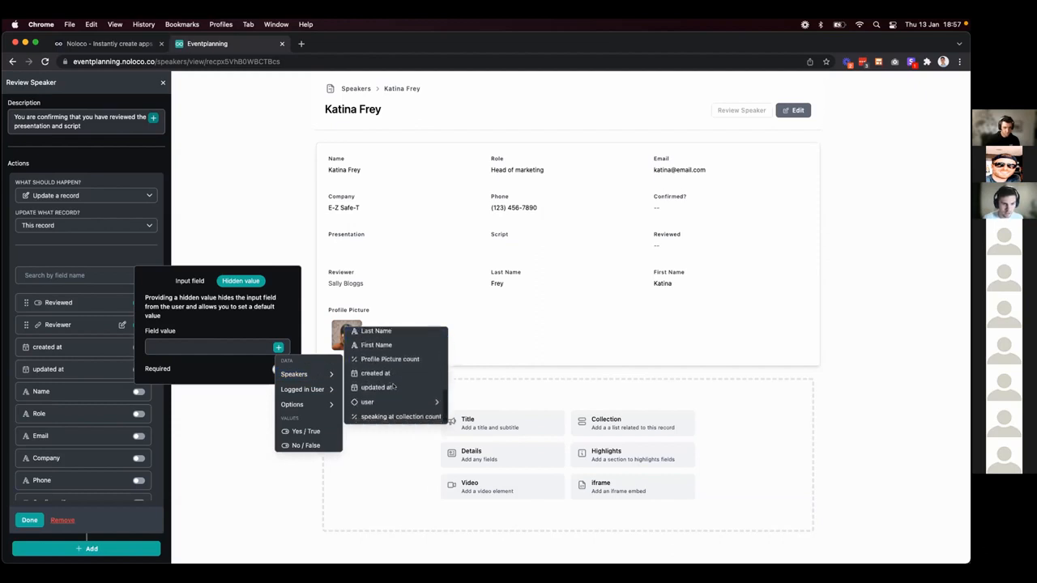
pyautogui.click(320, 389)
pyautogui.scroll(-5, 410, 384)
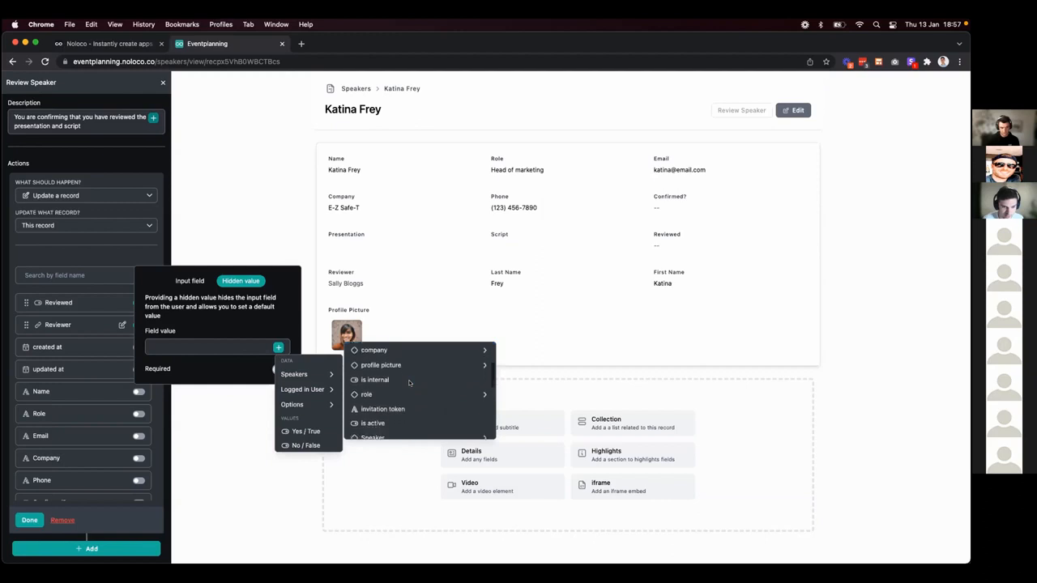
pyautogui.scroll(-3, 409, 384)
pyautogui.moveTo(407, 405)
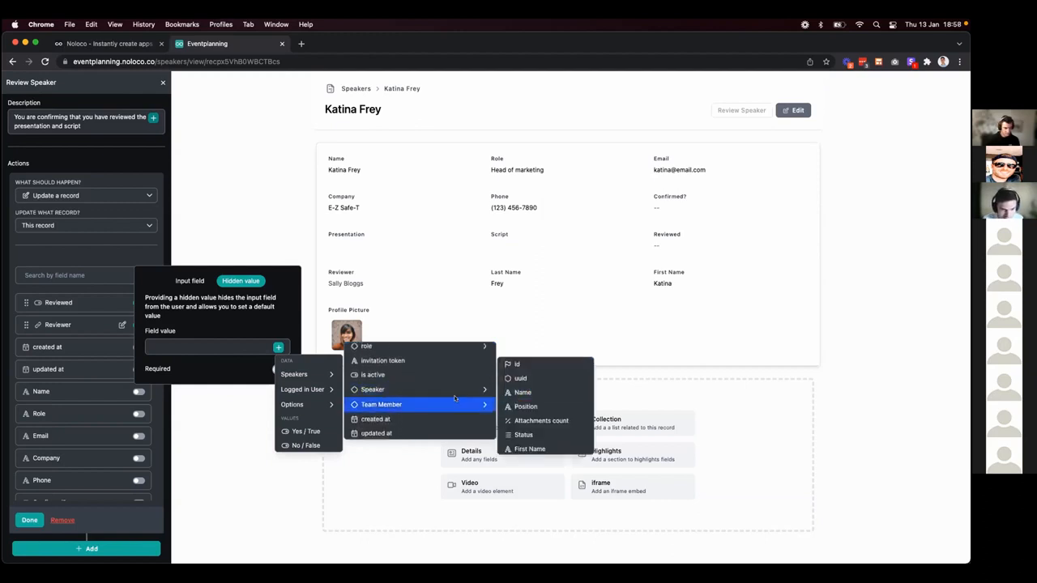
pyautogui.click(527, 366)
pyautogui.click(528, 366)
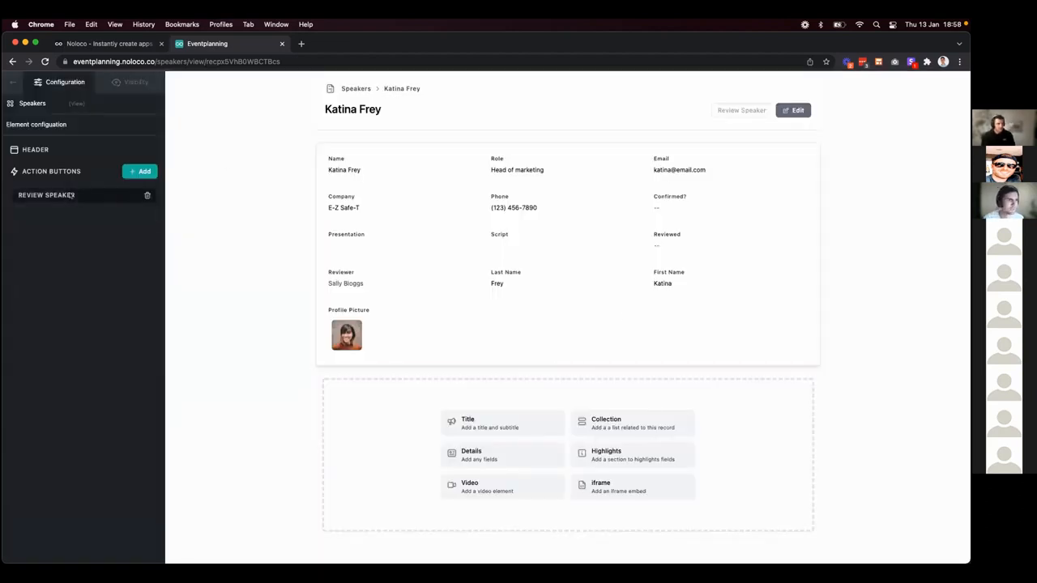
# Turn off layout editing, confirm the Review Speaker action, and stop viewing as the test user.
pyautogui.click(12, 82)
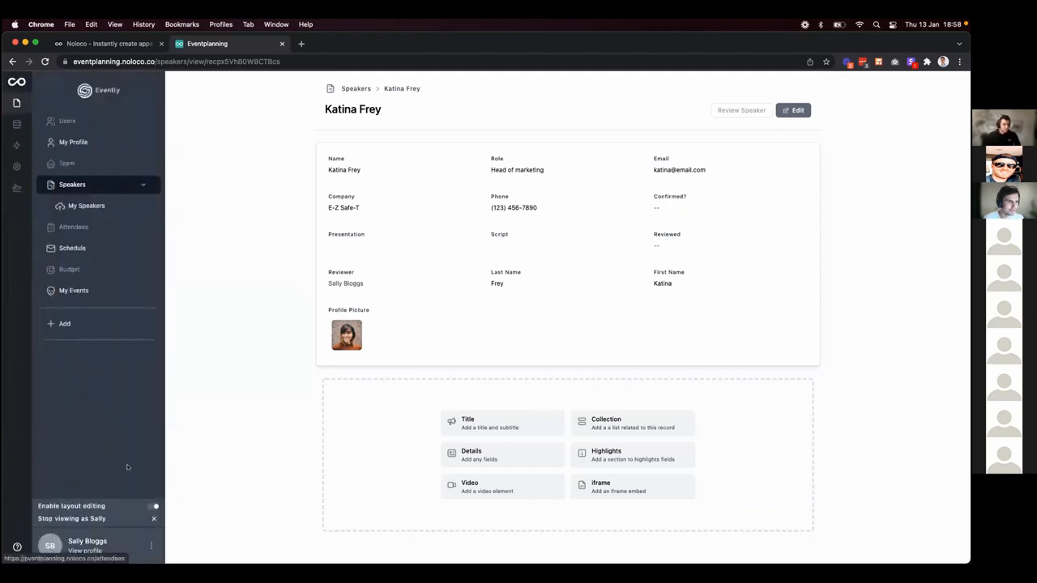
pyautogui.click(152, 507)
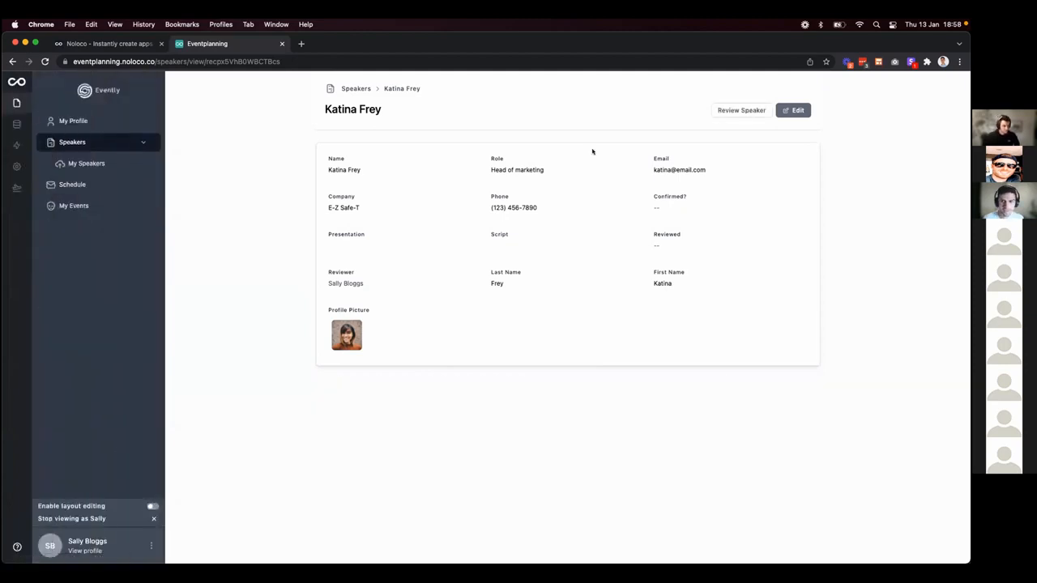
pyautogui.click(738, 111)
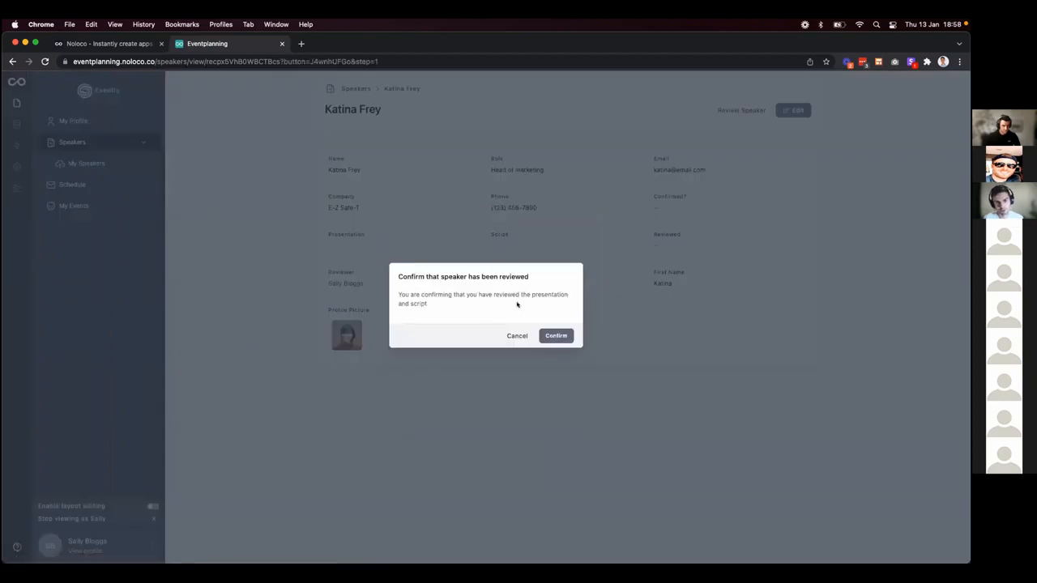
pyautogui.click(553, 334)
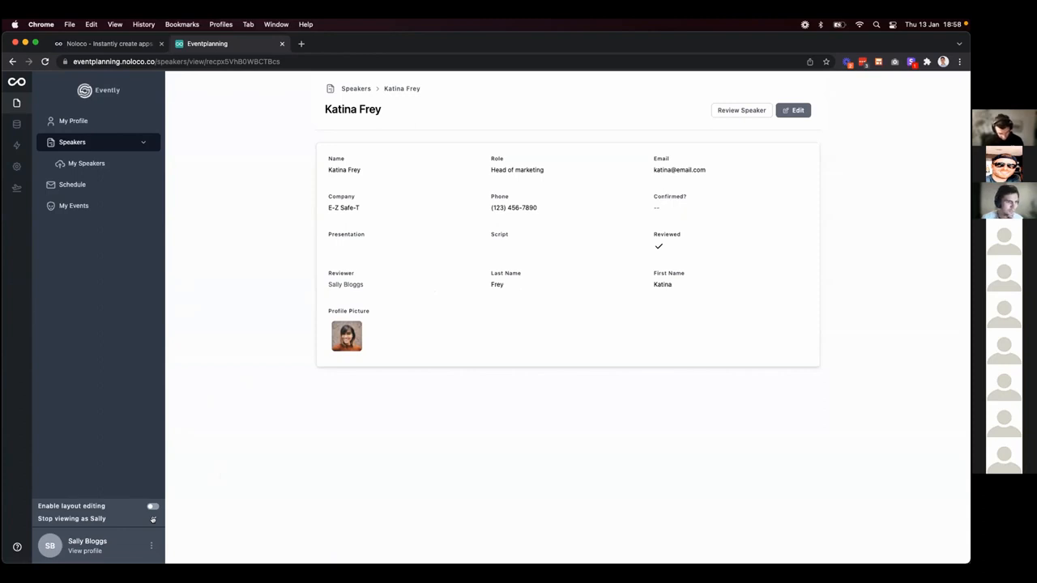
pyautogui.click(153, 520)
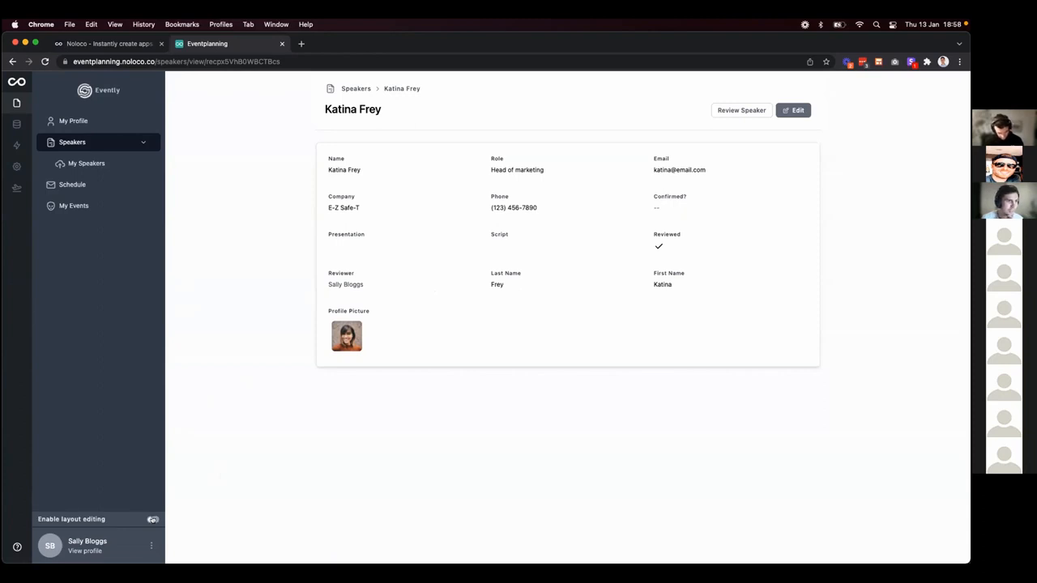
# Check the My Events page, then go back to the Speakers gallery.
pyautogui.click(83, 206)
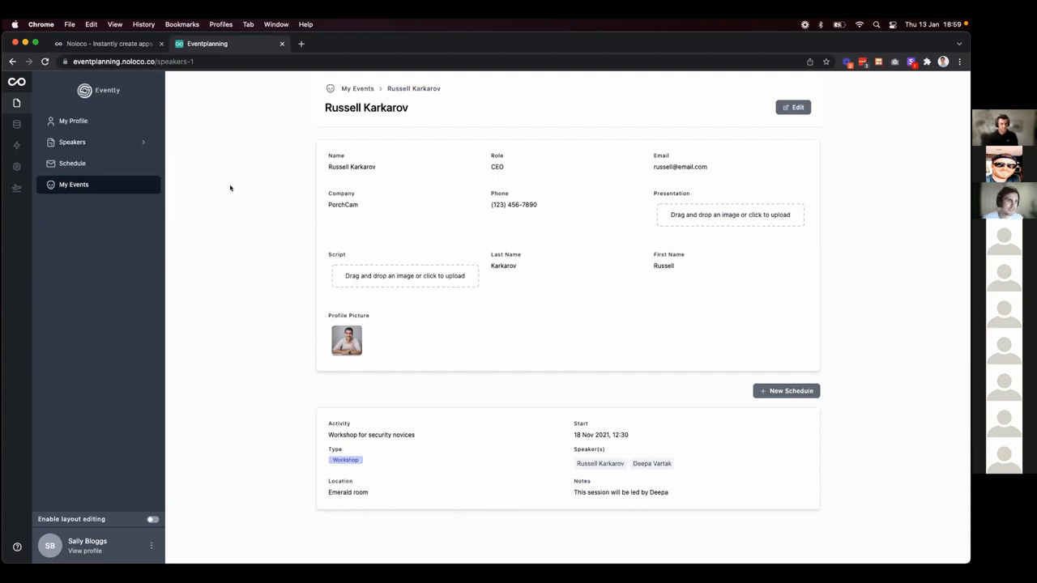
pyautogui.click(117, 143)
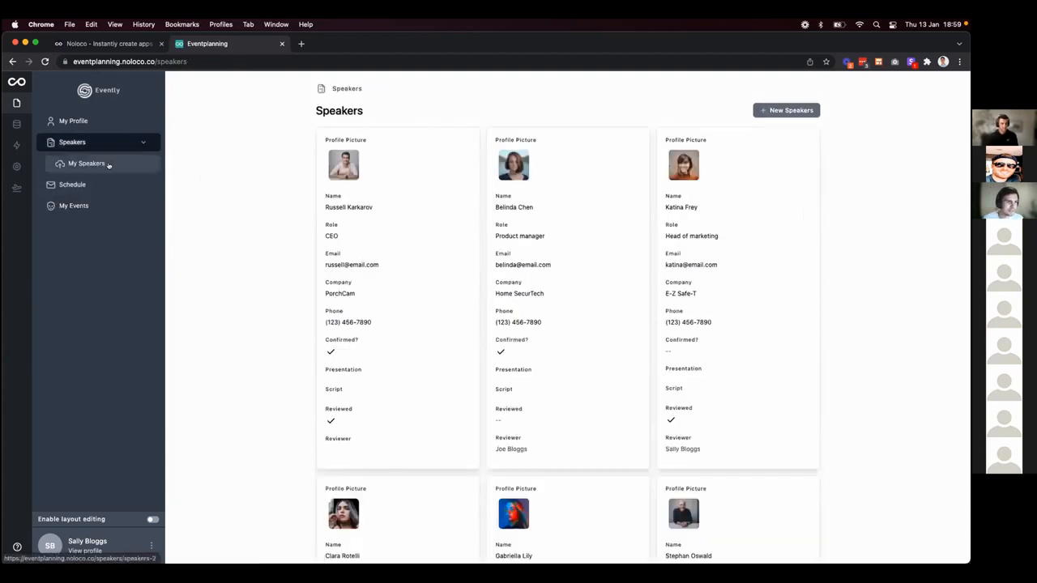
# Open the My Speakers table under Speakers in the sidebar.
pyautogui.click(109, 165)
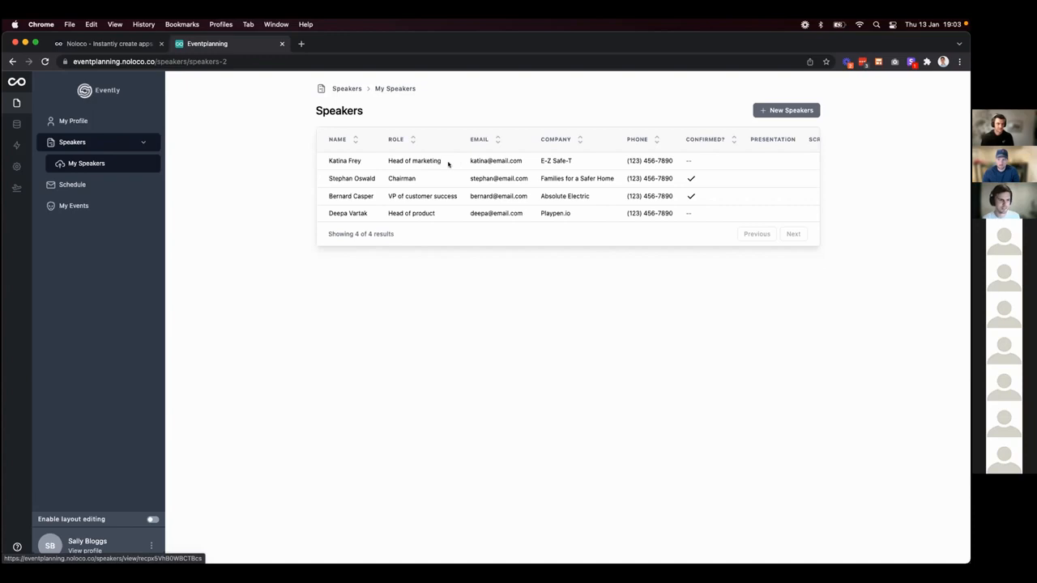
# Edit the first speaker's Role from Head of marketing to Head of Product and save.
pyautogui.click(432, 163)
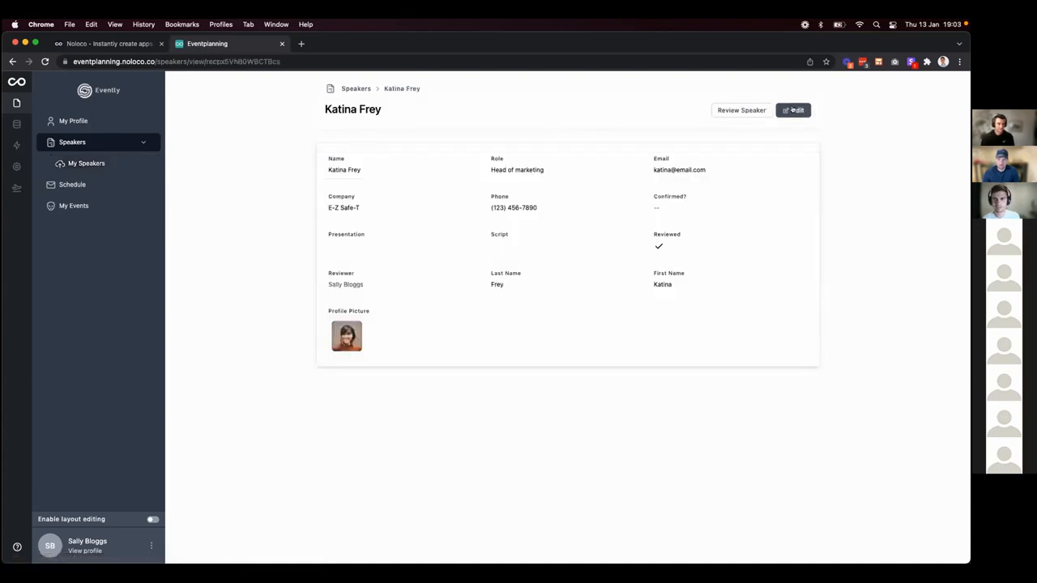
pyautogui.click(794, 110)
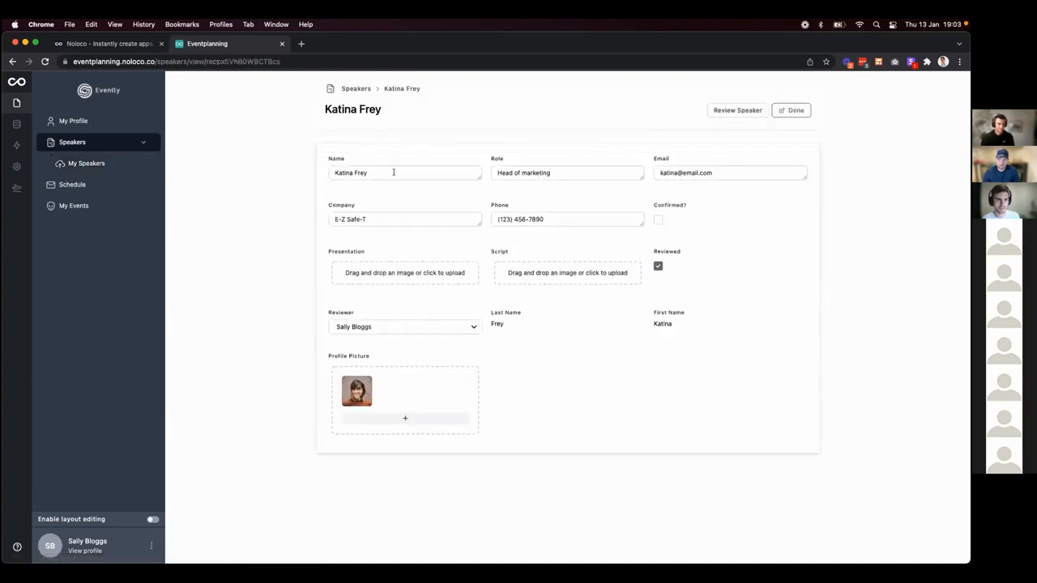
pyautogui.moveTo(551, 173); pyautogui.dragTo(521, 172)
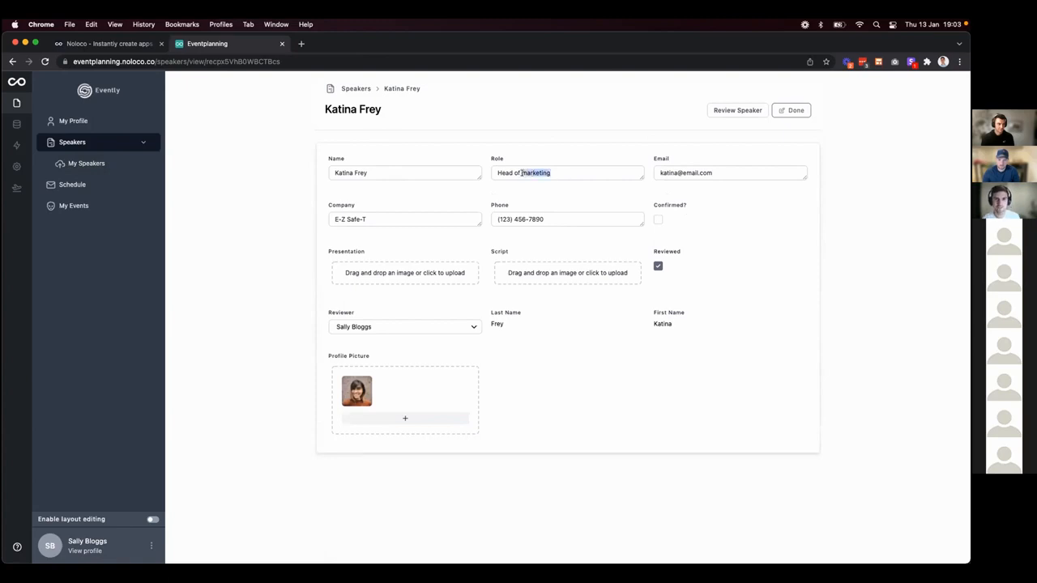
pyautogui.write('Product')
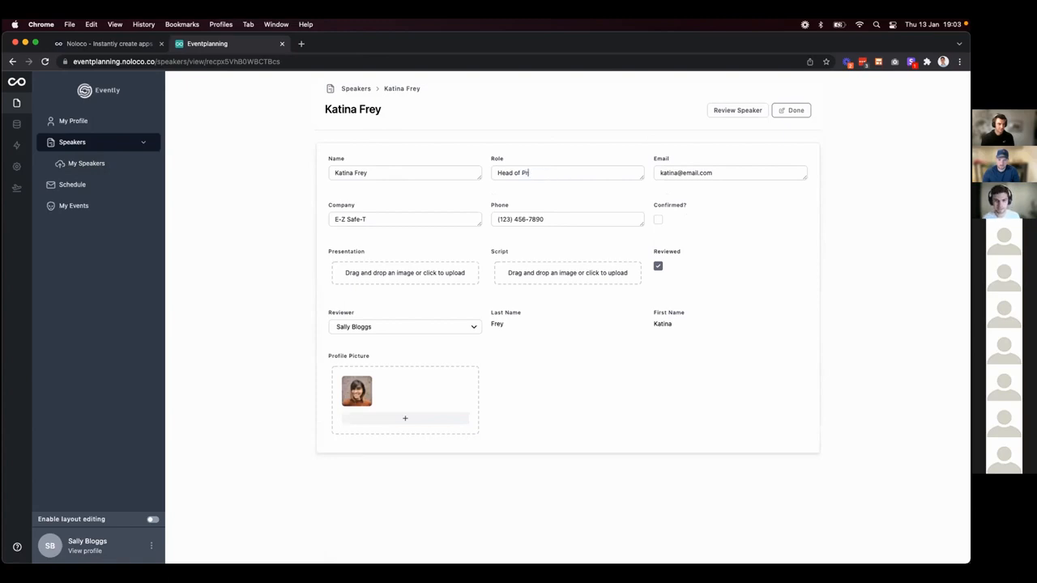
pyautogui.click(788, 114)
pyautogui.hotkey('ctrl', 'Right')
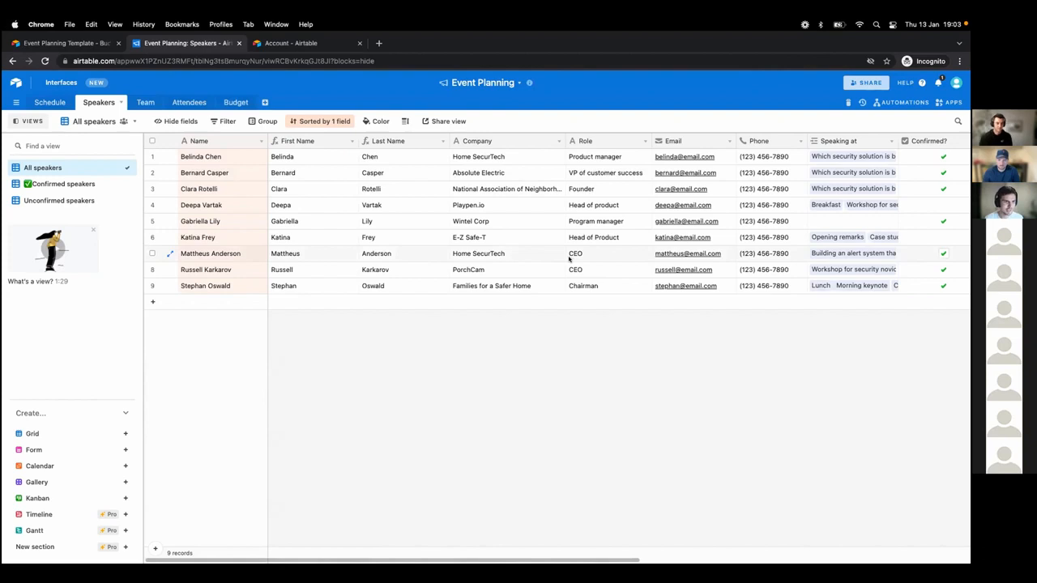
# In Airtable's Speakers table, change row 7's Role from CEO to COO.
pyautogui.click(580, 254)
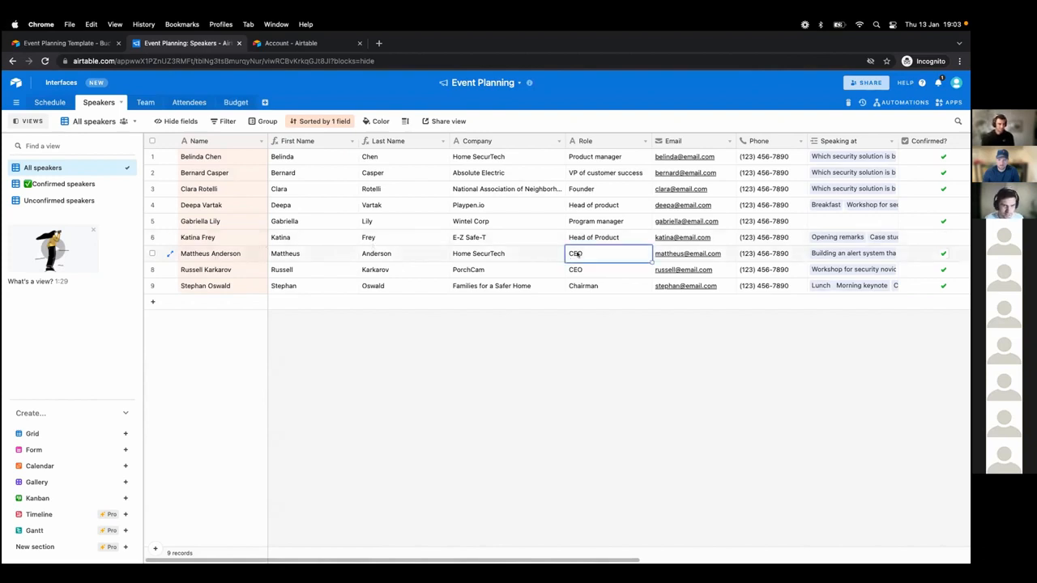
pyautogui.write('C')
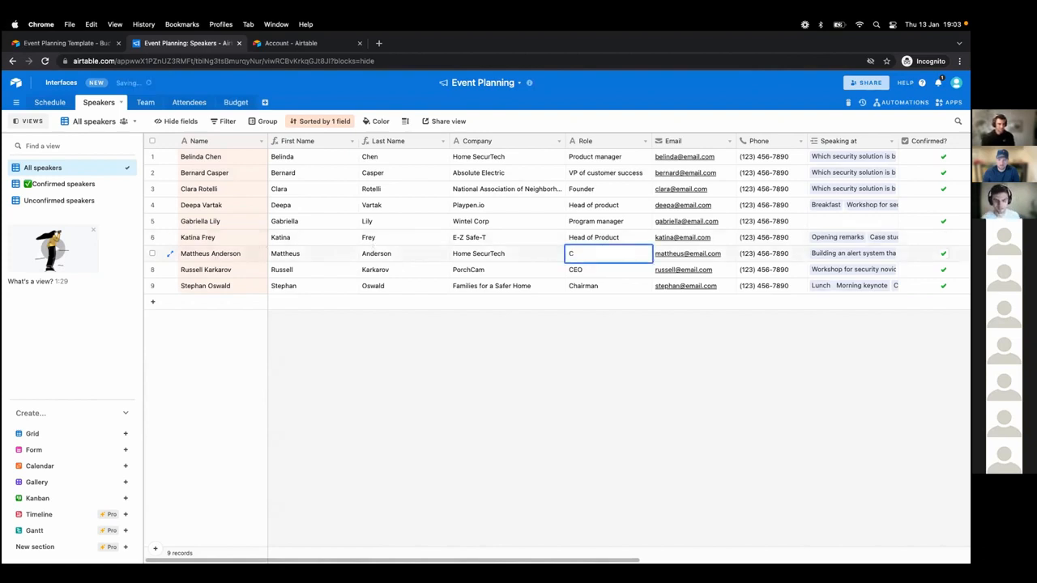
pyautogui.write('OO')
pyautogui.press('Return')
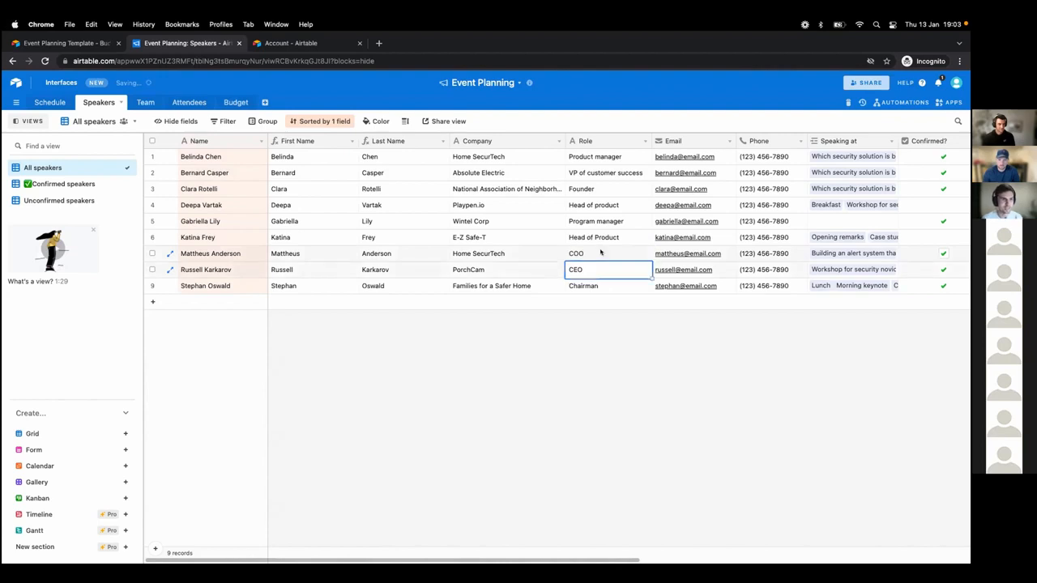
pyautogui.click(595, 254)
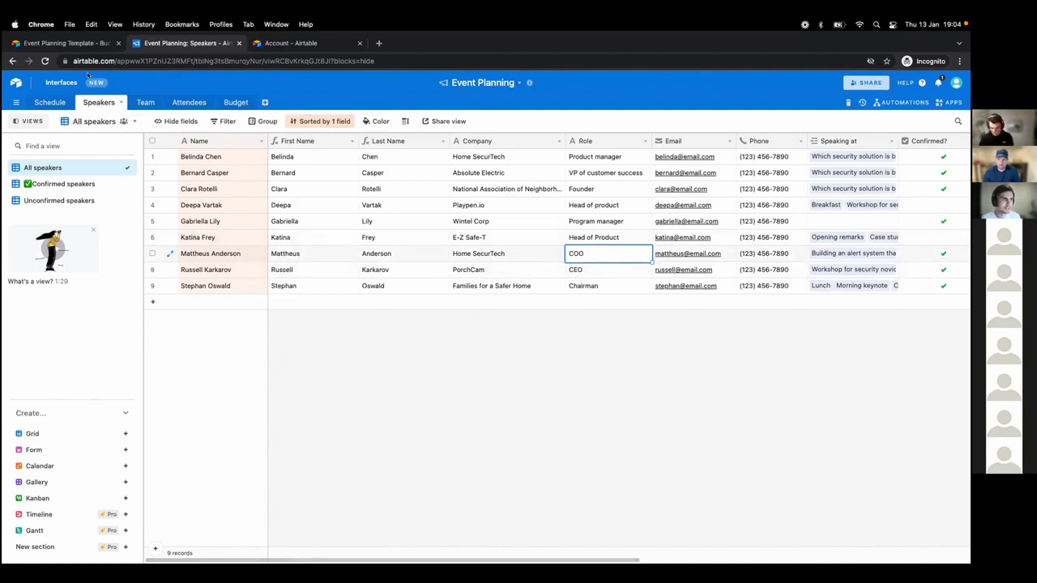
pyautogui.hotkey('ctrl', 'Left')
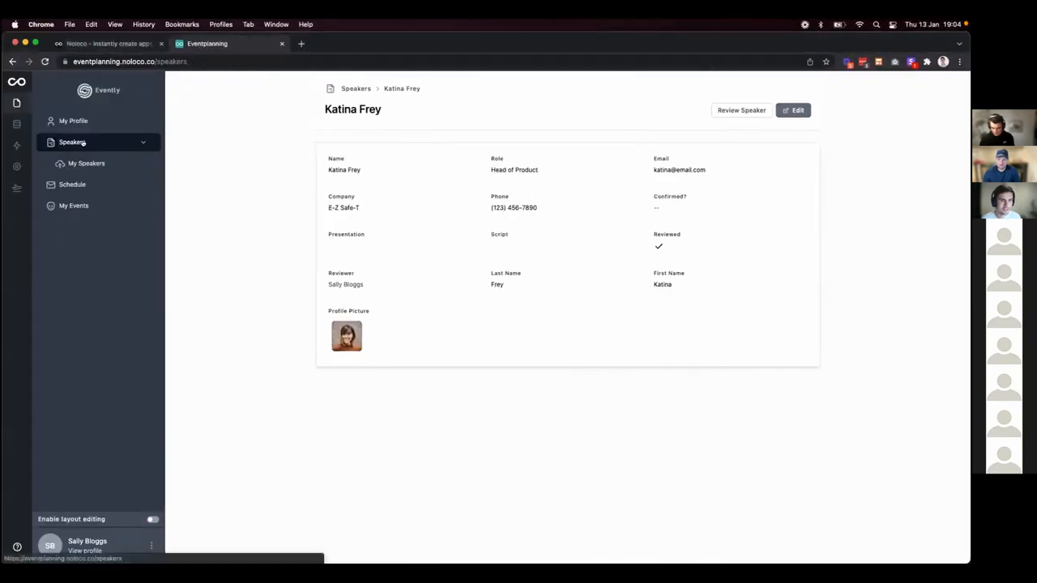
# Enable Name as a filterable field on the Speakers gallery.
pyautogui.click(83, 144)
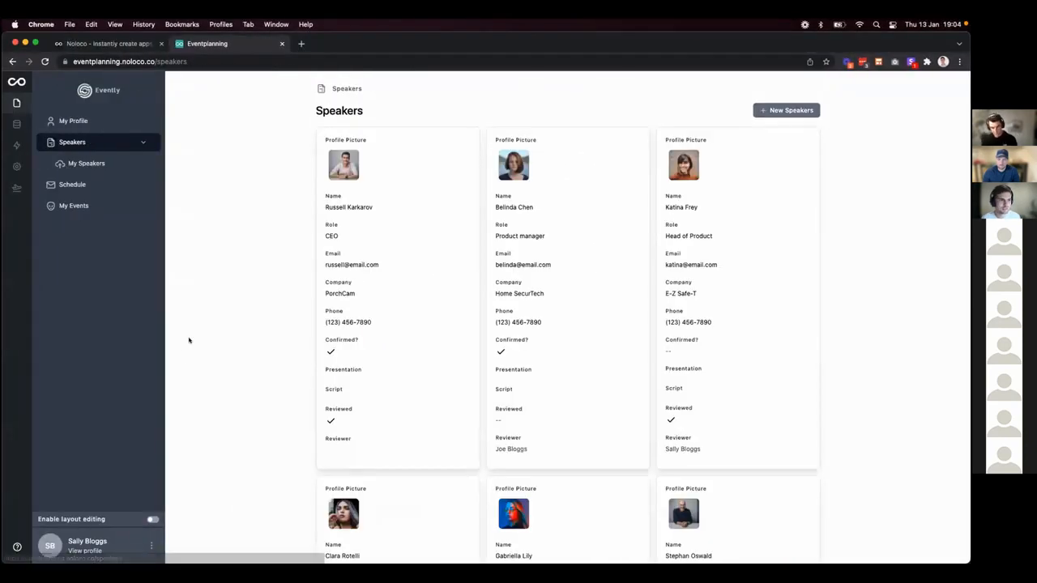
pyautogui.click(152, 519)
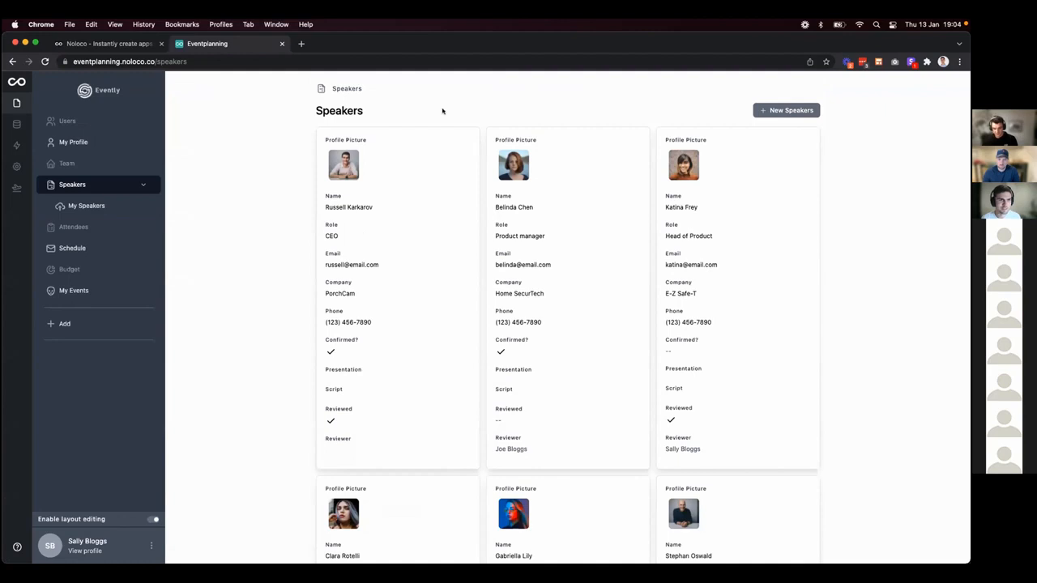
pyautogui.click(442, 111)
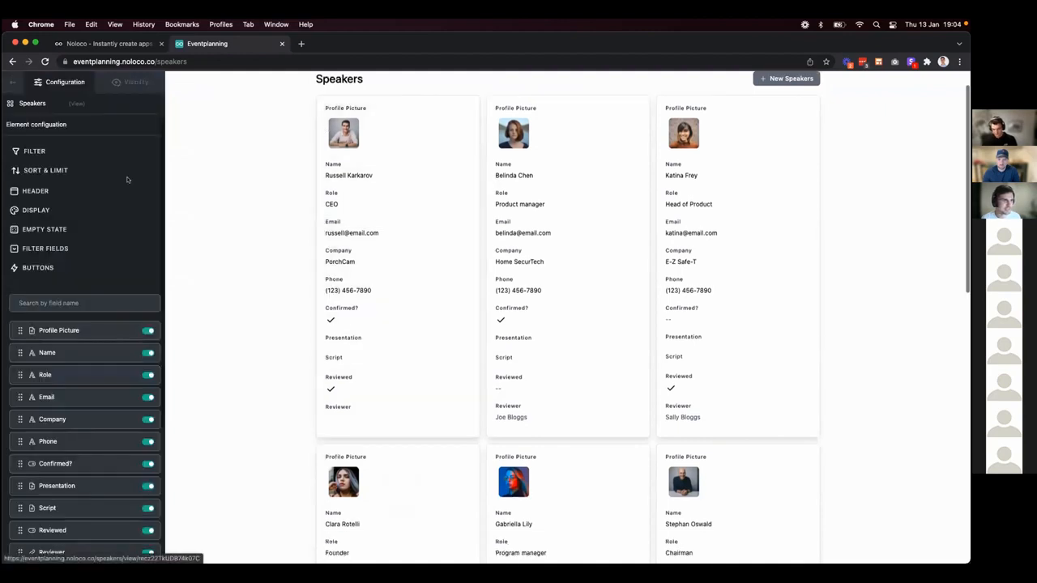
pyautogui.click(41, 249)
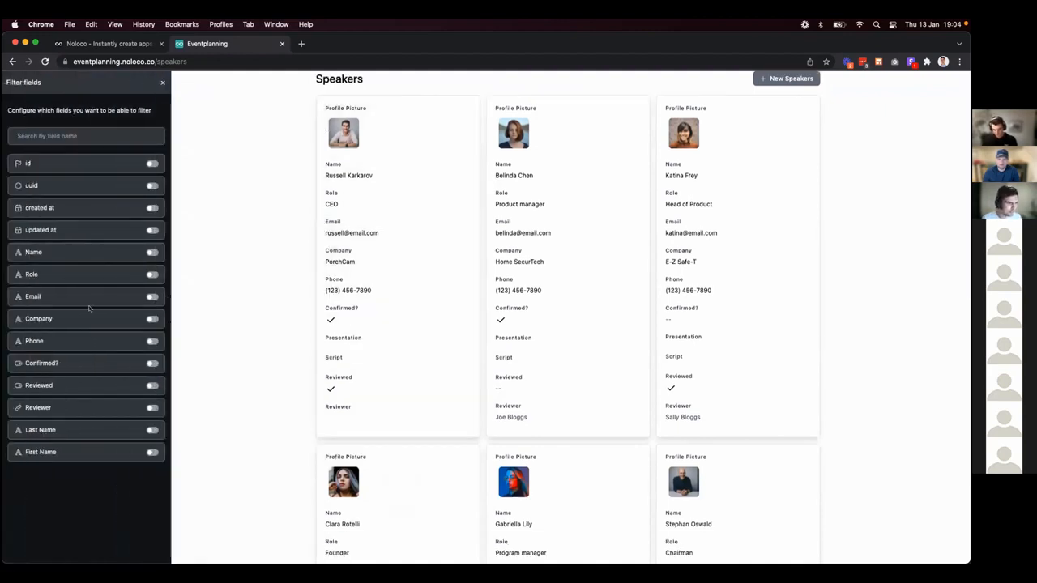
pyautogui.click(150, 252)
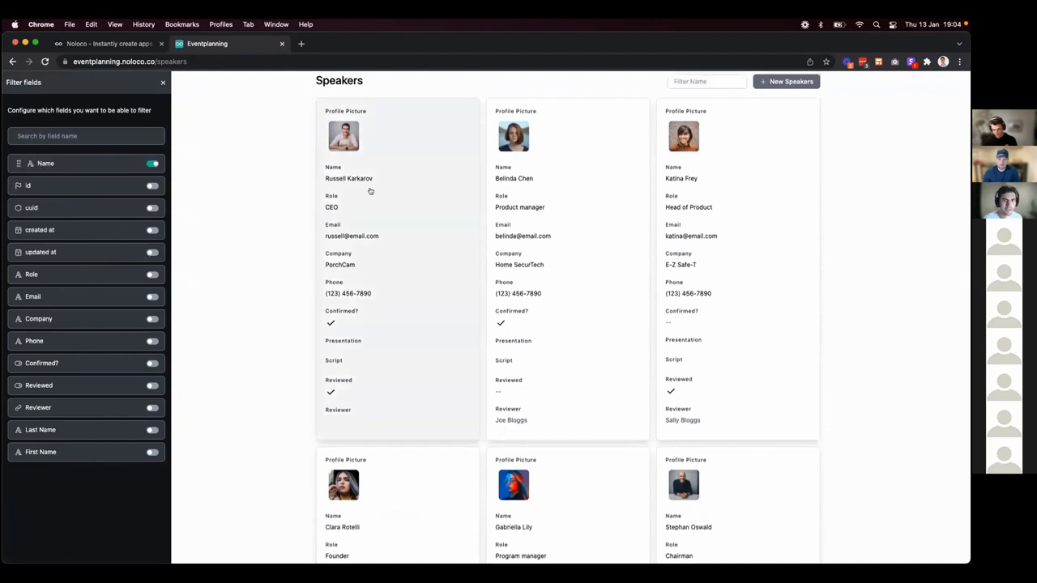
pyautogui.click(163, 82)
# Turn off layout editing and focus the Filter Name box.
pyautogui.click(13, 82)
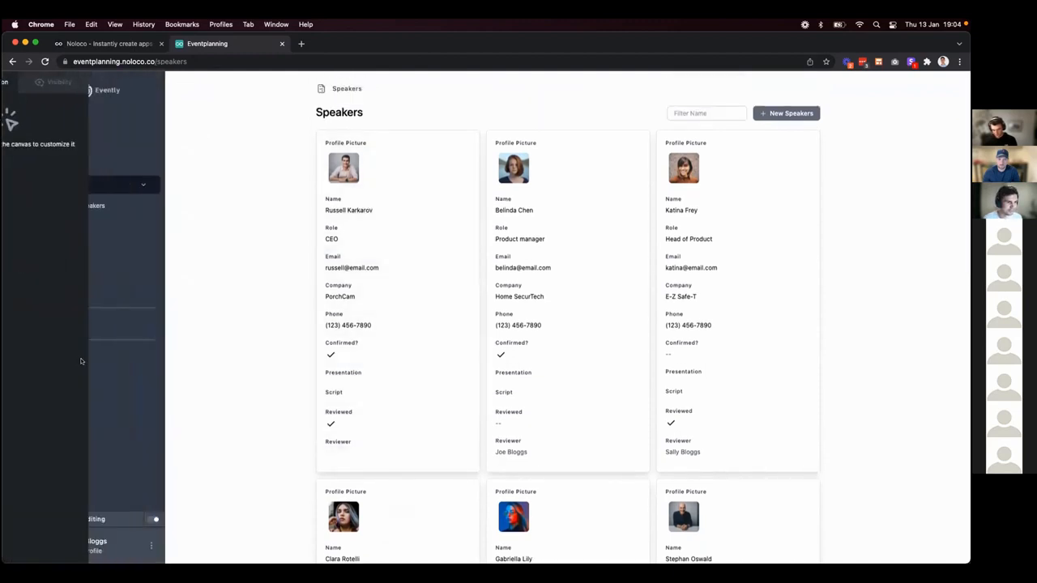
pyautogui.click(152, 520)
pyautogui.click(689, 113)
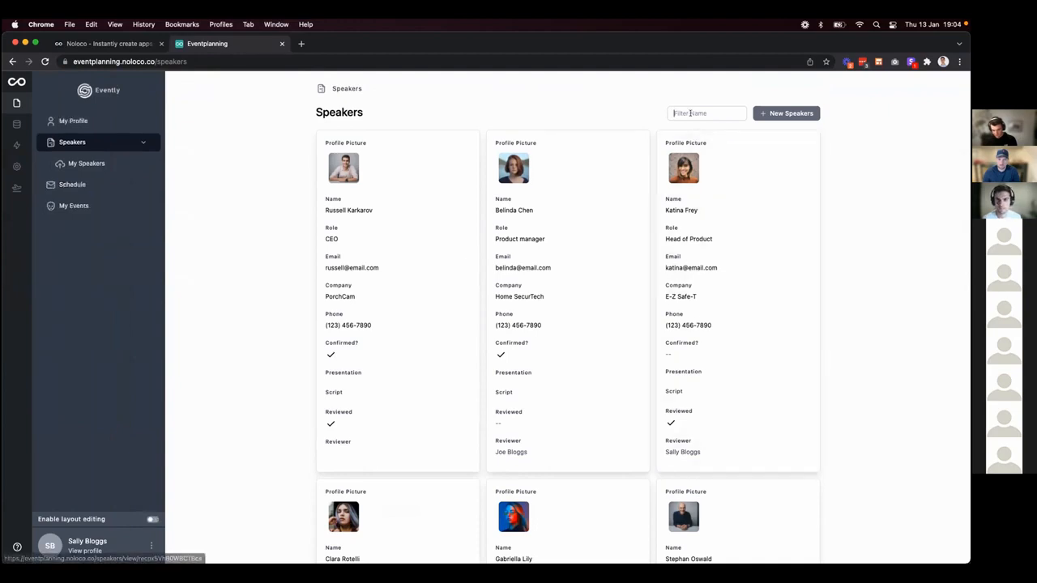
# Type part of a speaker's first name into Filter Name so only their card remains.
pyautogui.write('Matthe')
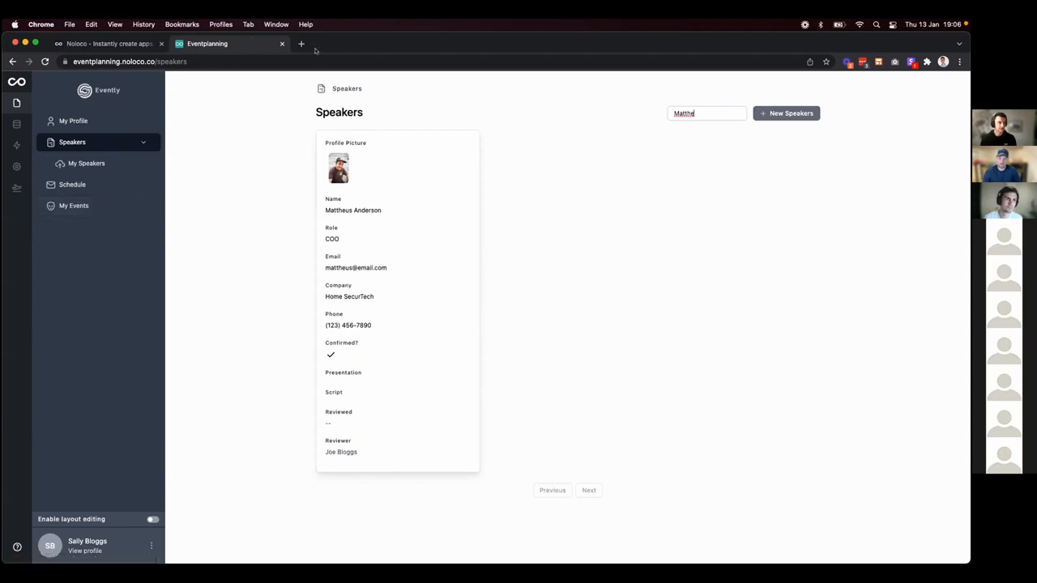
# Open the app's base URL plus 'login' in a new browser tab.
pyautogui.click(170, 58)
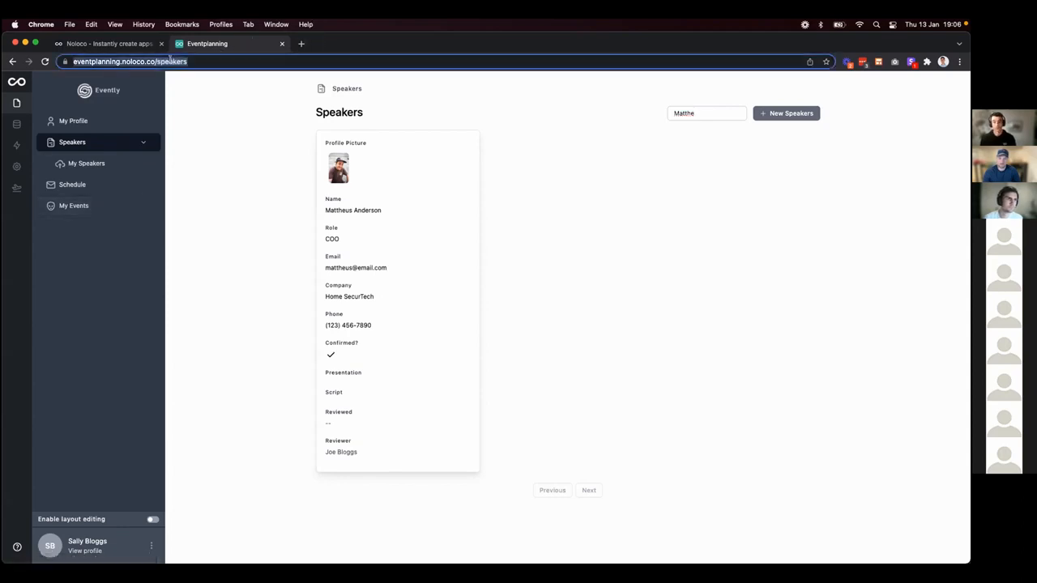
pyautogui.click(164, 60)
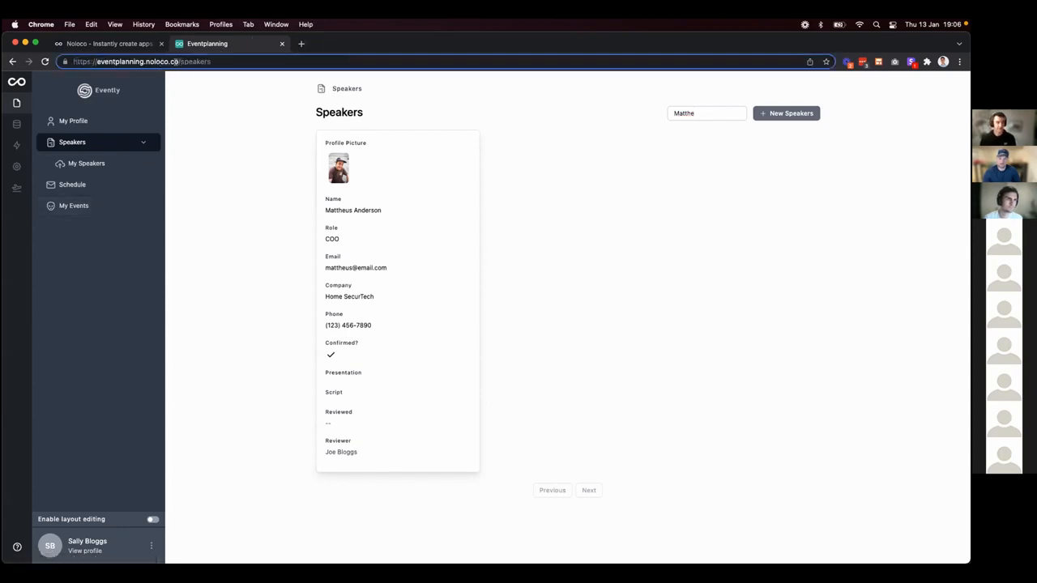
pyautogui.moveTo(175, 61); pyautogui.dragTo(41, 57)
pyautogui.press('super+c')
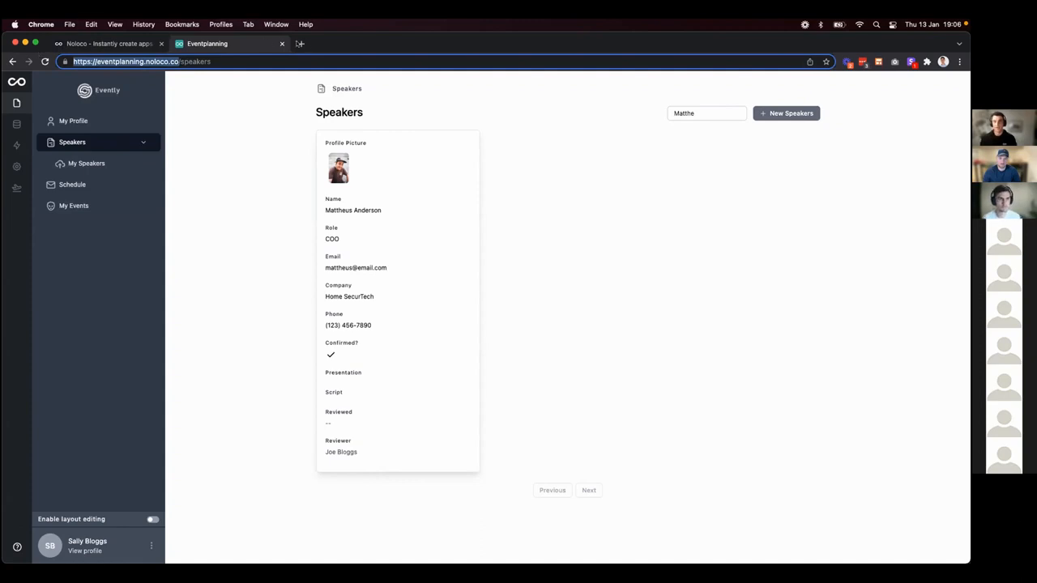
pyautogui.click(300, 43)
pyautogui.press('super+v')
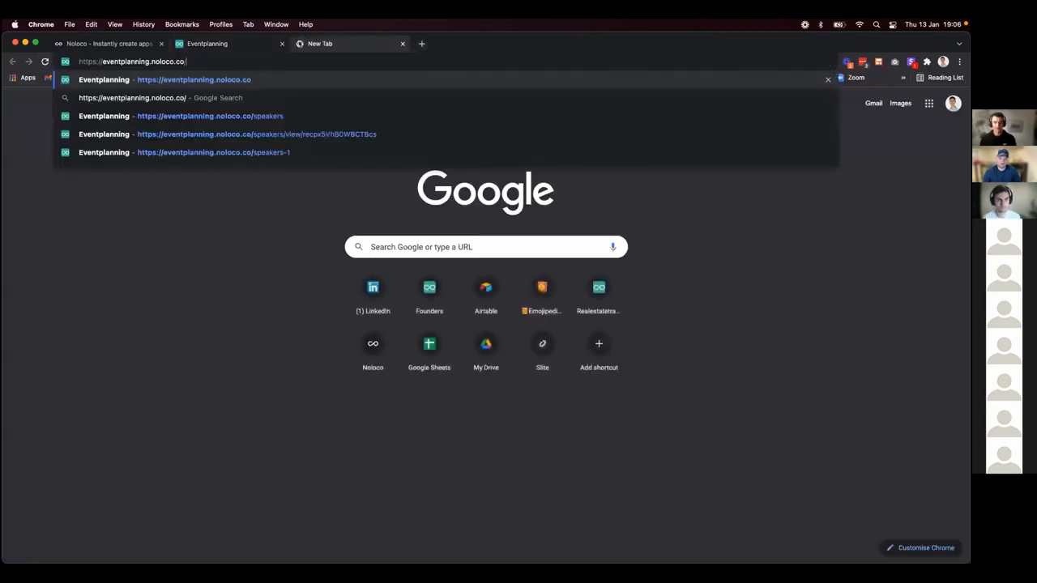
pyautogui.write('login')
pyautogui.press('Return')
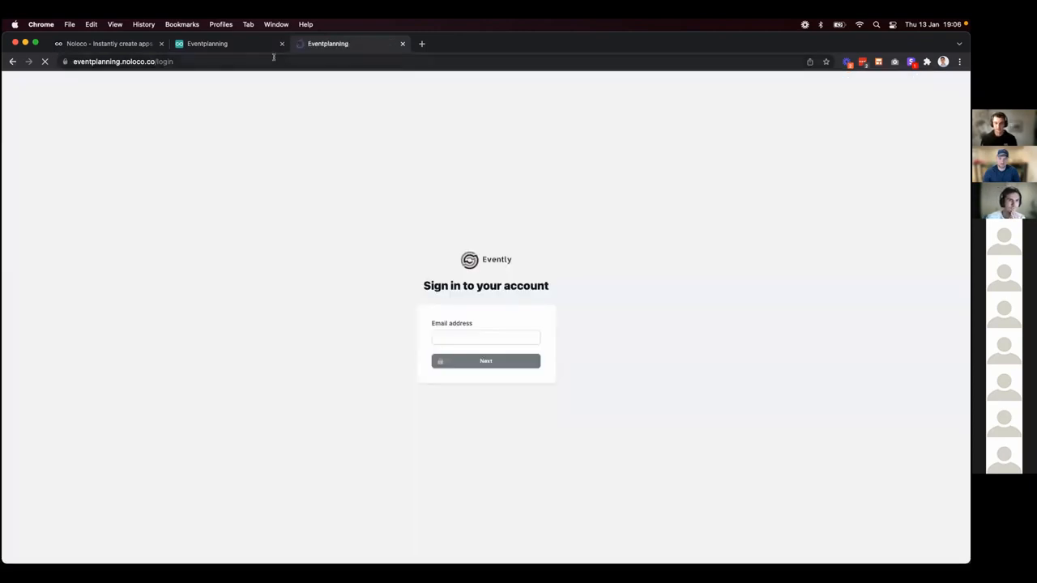
# Request a sign-in link using a saved account email.
pyautogui.click(447, 335)
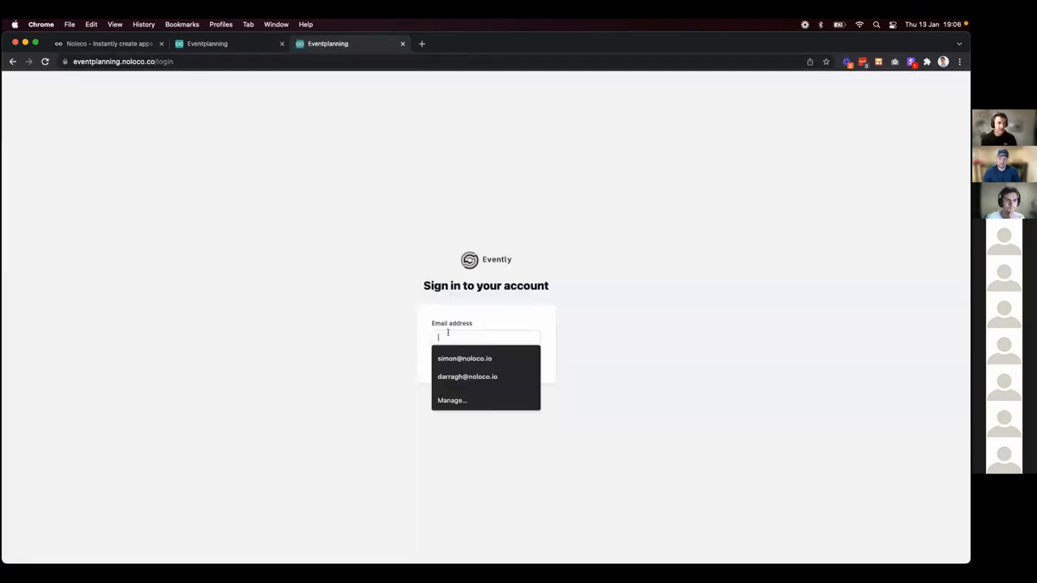
pyautogui.click(468, 358)
pyautogui.click(472, 359)
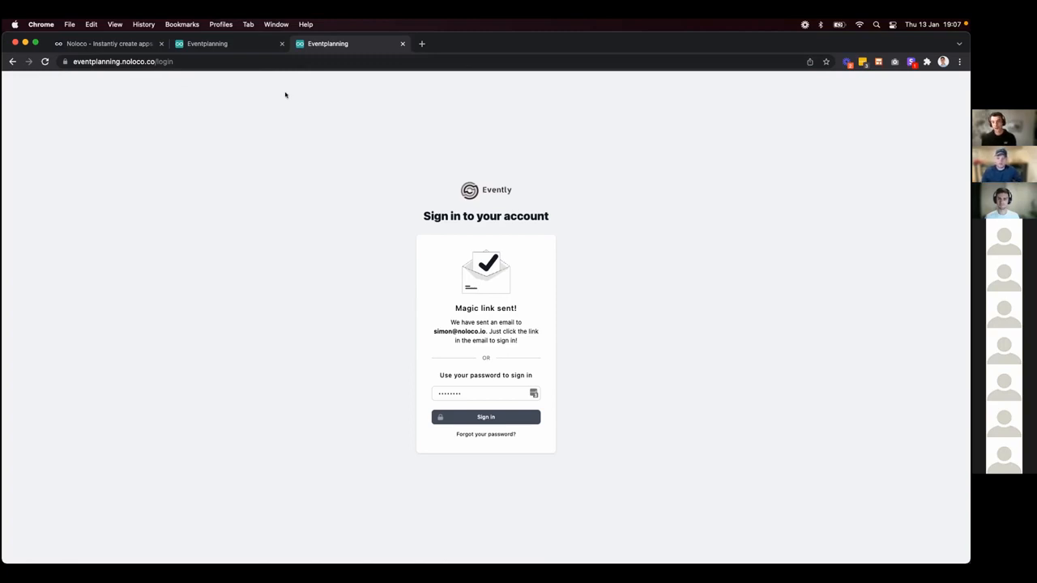
# Enable Open Sign Up under User Lists & Sign Up and preview the registration page.
pyautogui.click(211, 44)
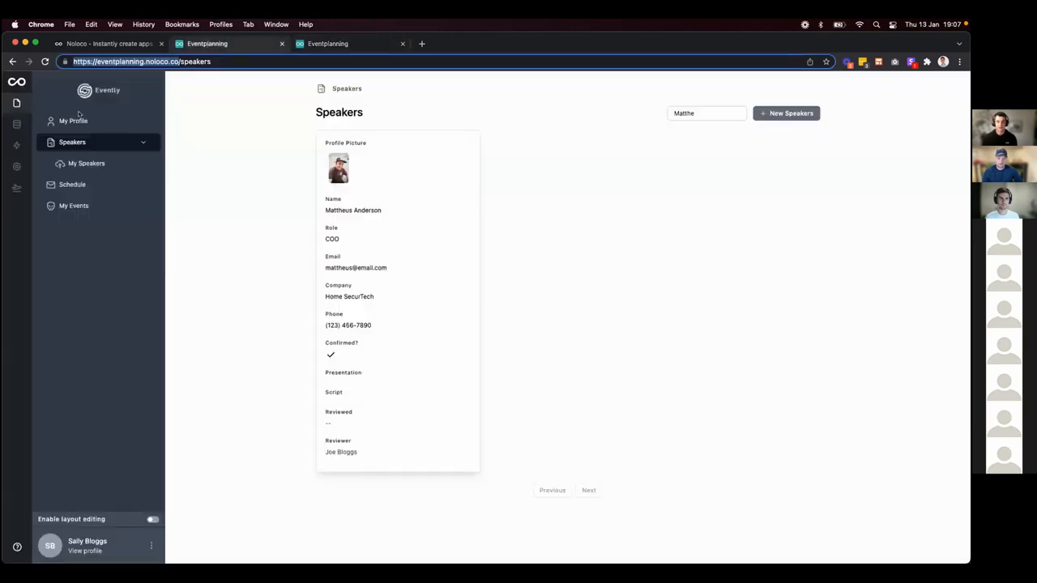
pyautogui.click(15, 166)
pyautogui.click(65, 212)
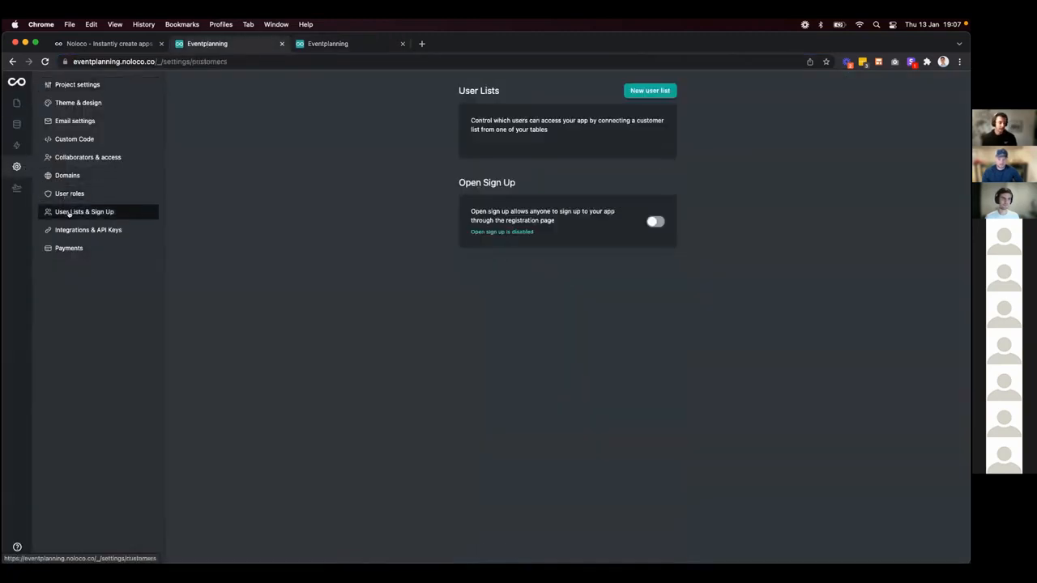
pyautogui.click(658, 340)
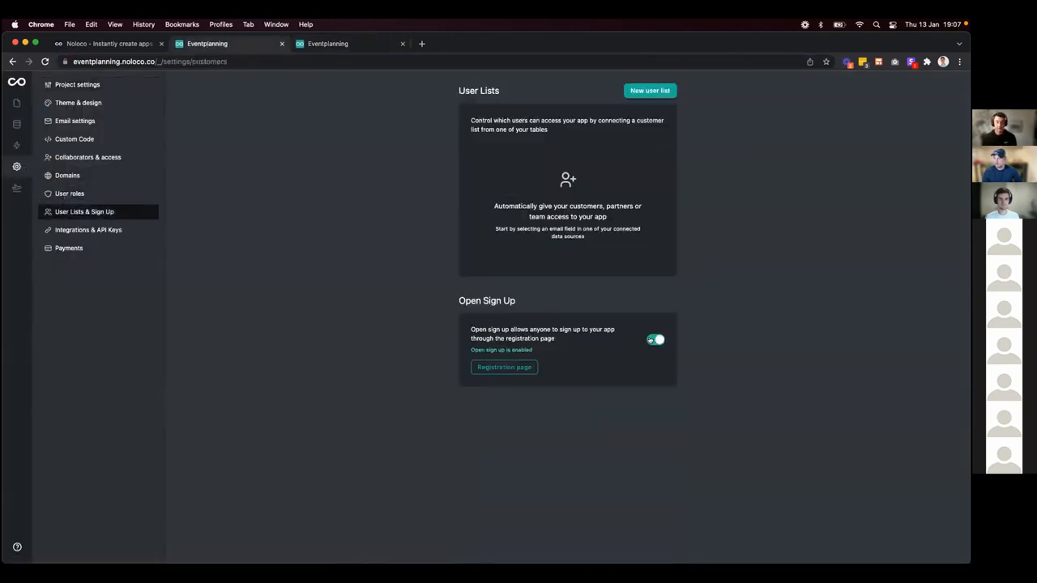
pyautogui.click(502, 368)
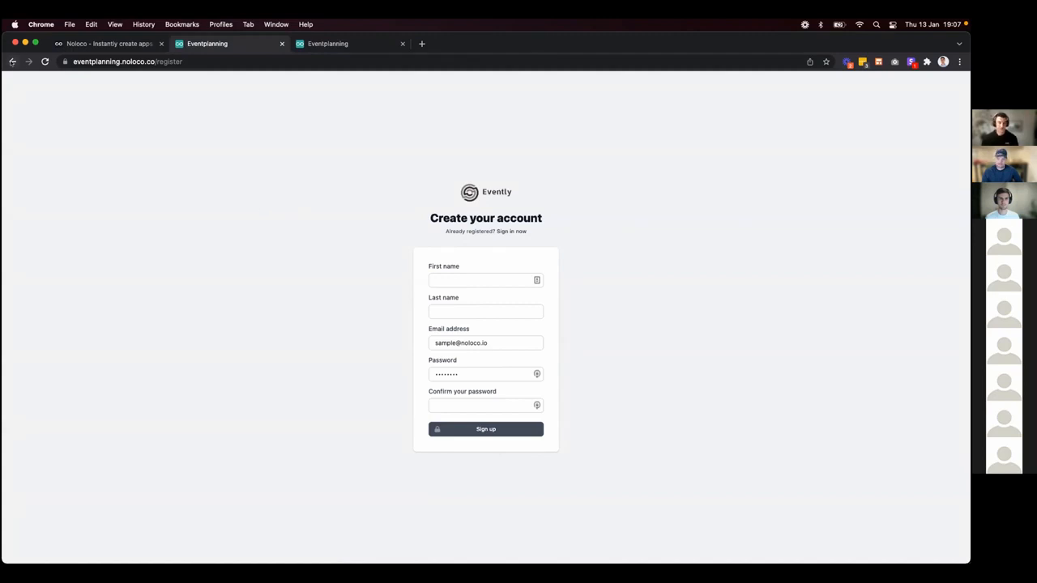
pyautogui.click(12, 61)
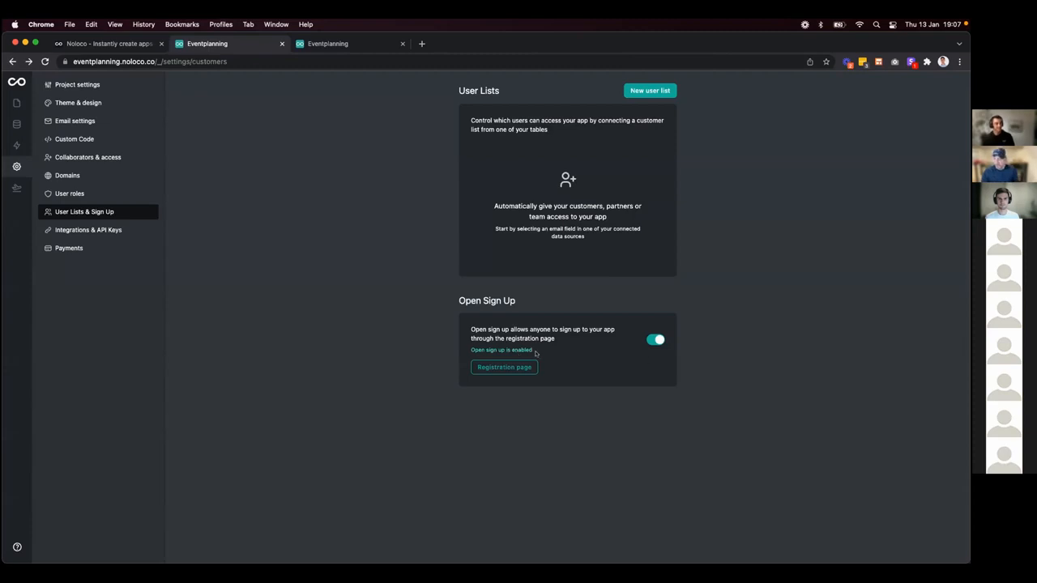
# Switch the Open Sign Up toggle off again for the Evently app.
pyautogui.click(651, 340)
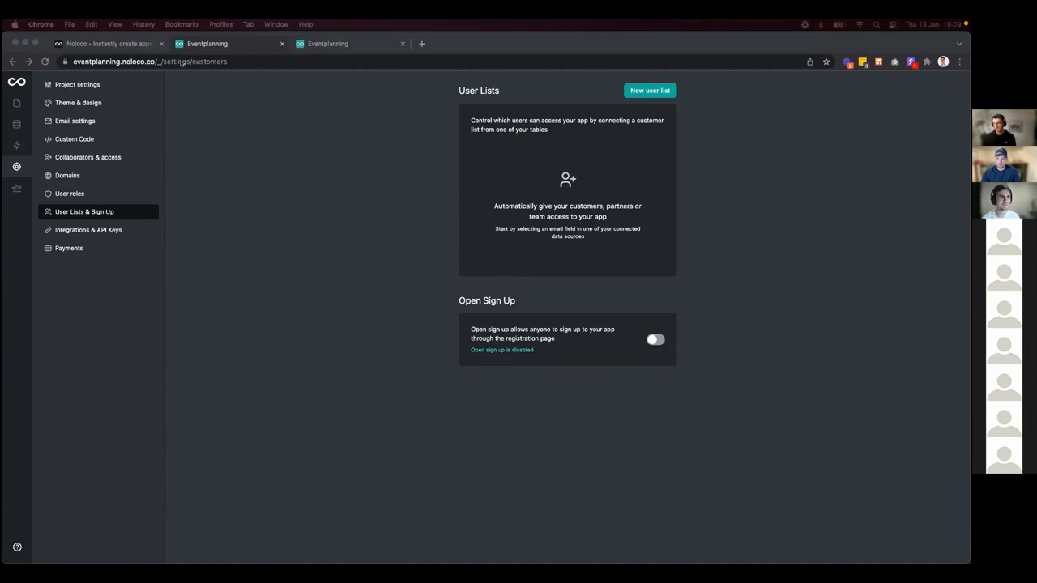
# On the noloco.io site, open Founder Updates from the Resources > Company links.
pyautogui.click(122, 44)
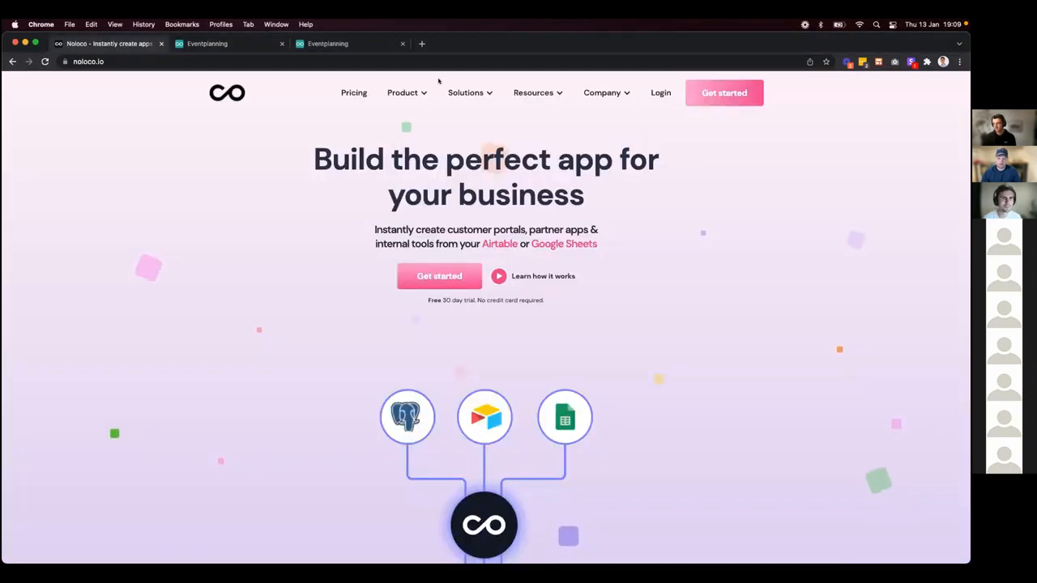
pyautogui.click(552, 93)
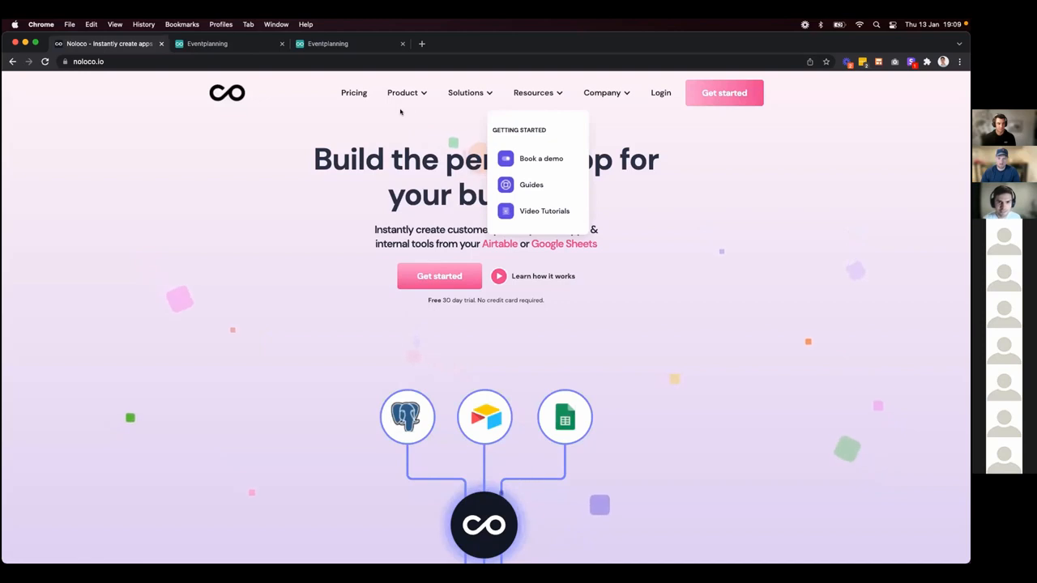
pyautogui.click(598, 93)
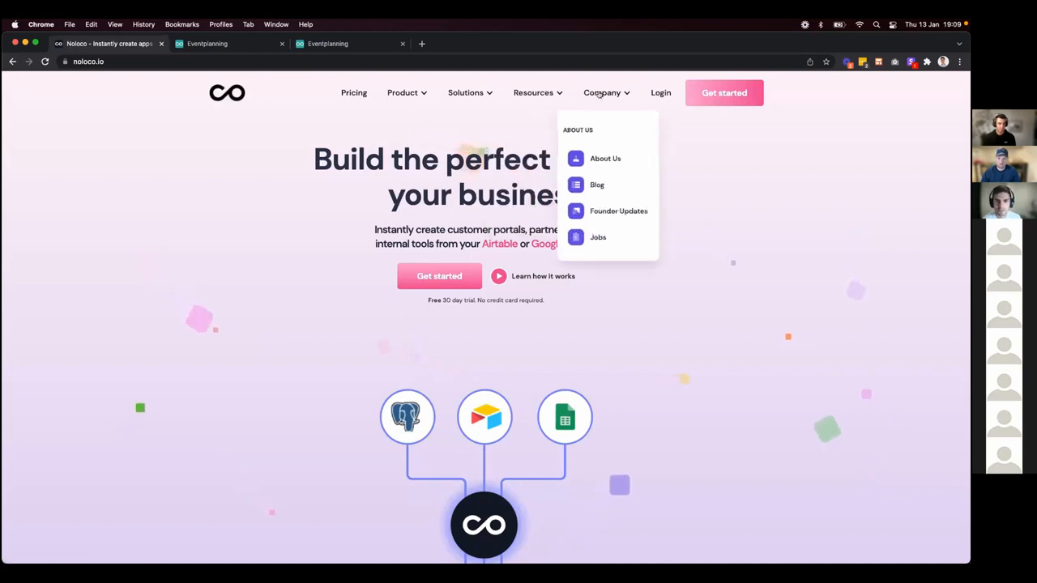
pyautogui.click(621, 208)
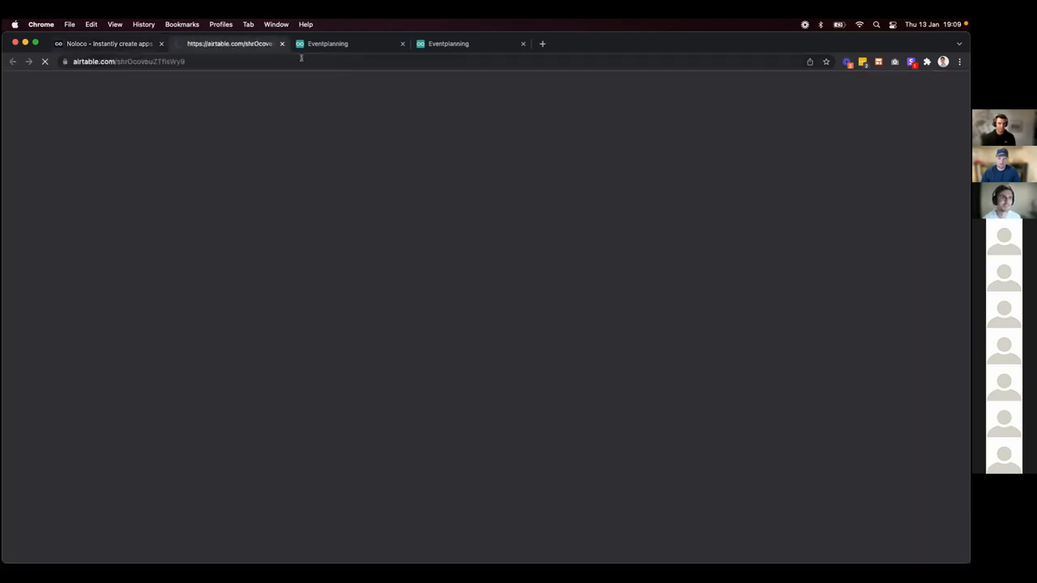
# Copy the Airtable Founder Updates form's URL, then move to the Zoom window.
pyautogui.click(226, 59)
pyautogui.press('super+c')
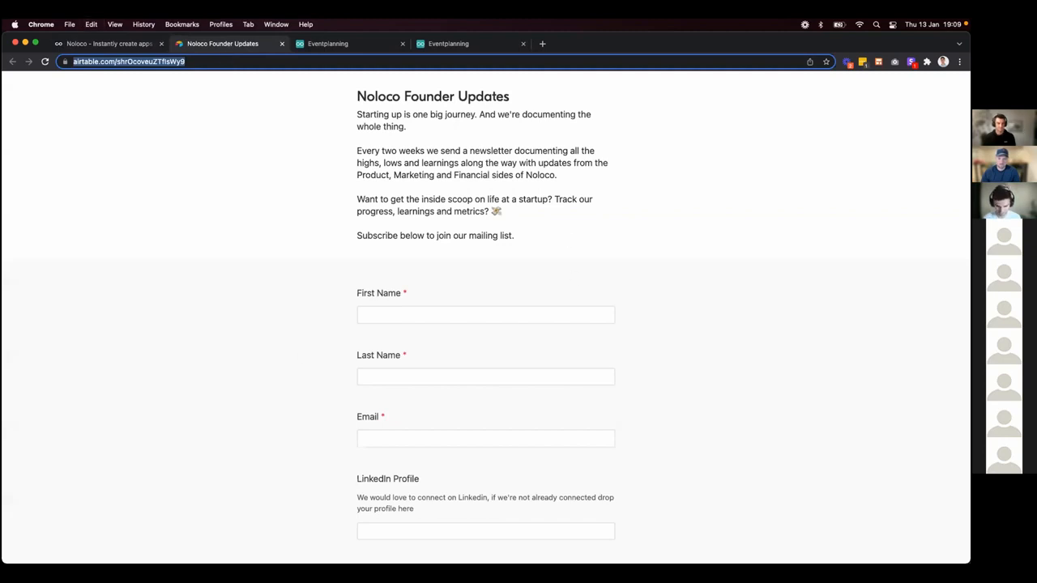
pyautogui.click(607, 500)
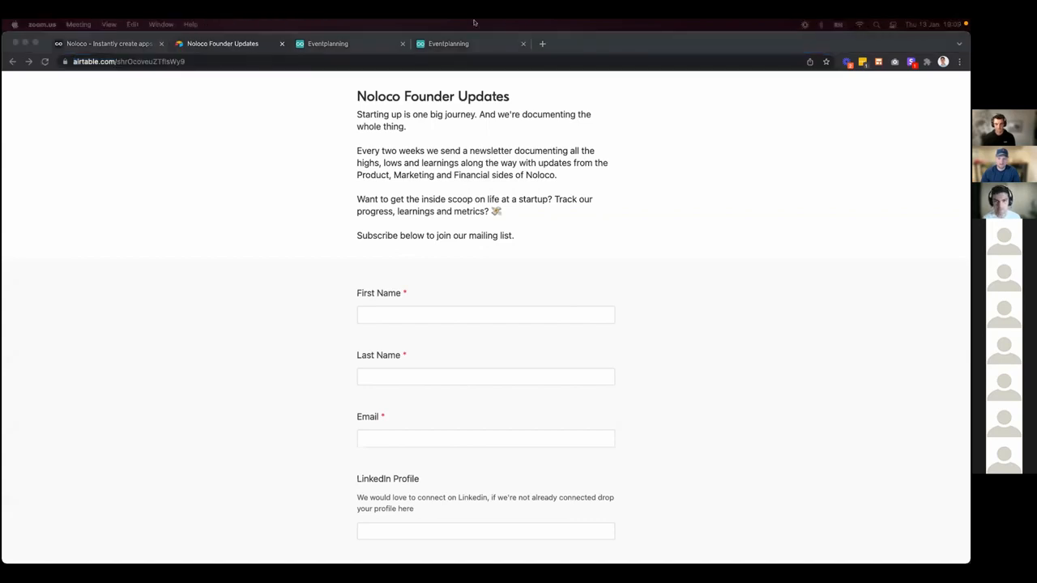